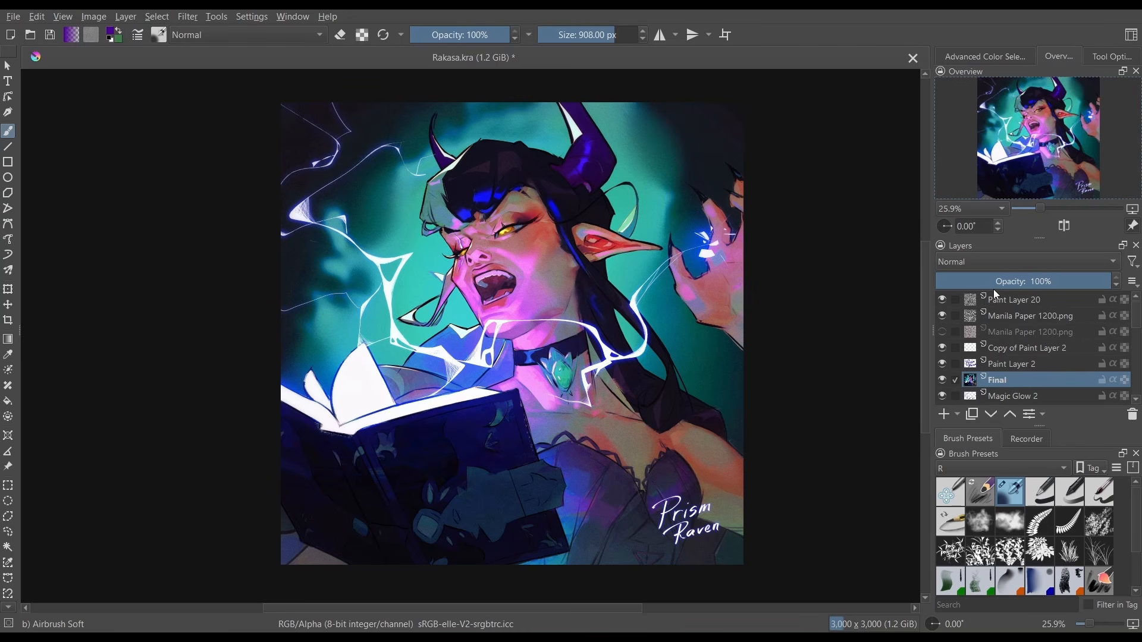
Inspect the Paint Layer 20 and visible Manila Paper 1200.png texture layers, toggling their visibility to compare their effect on the artwork.
click(1072, 314)
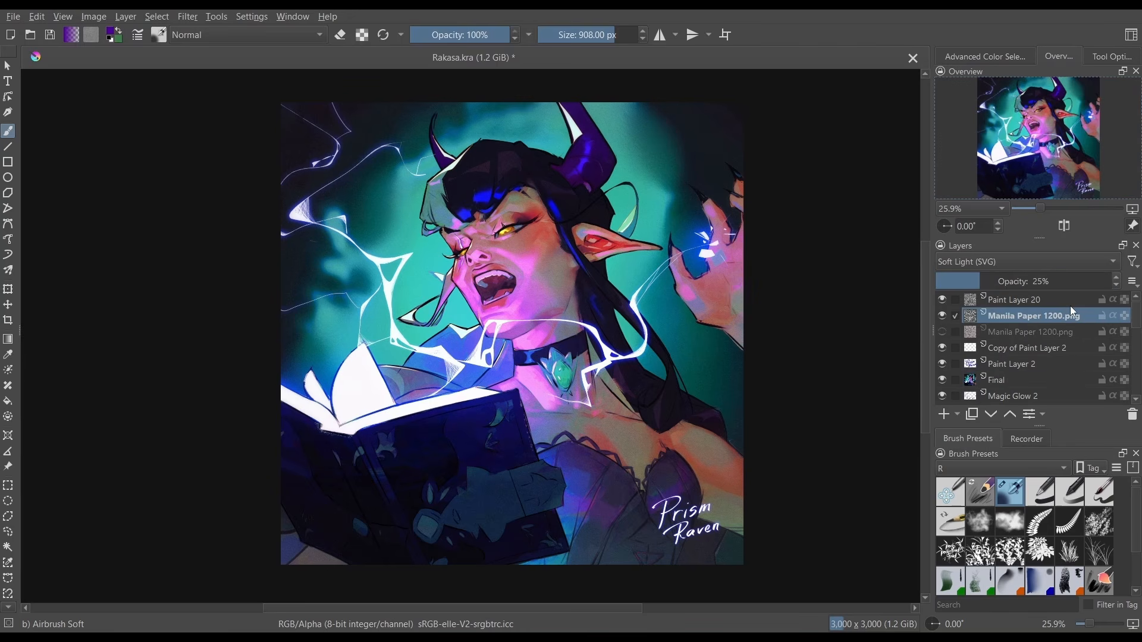
click(1023, 298)
click(1011, 320)
click(980, 300)
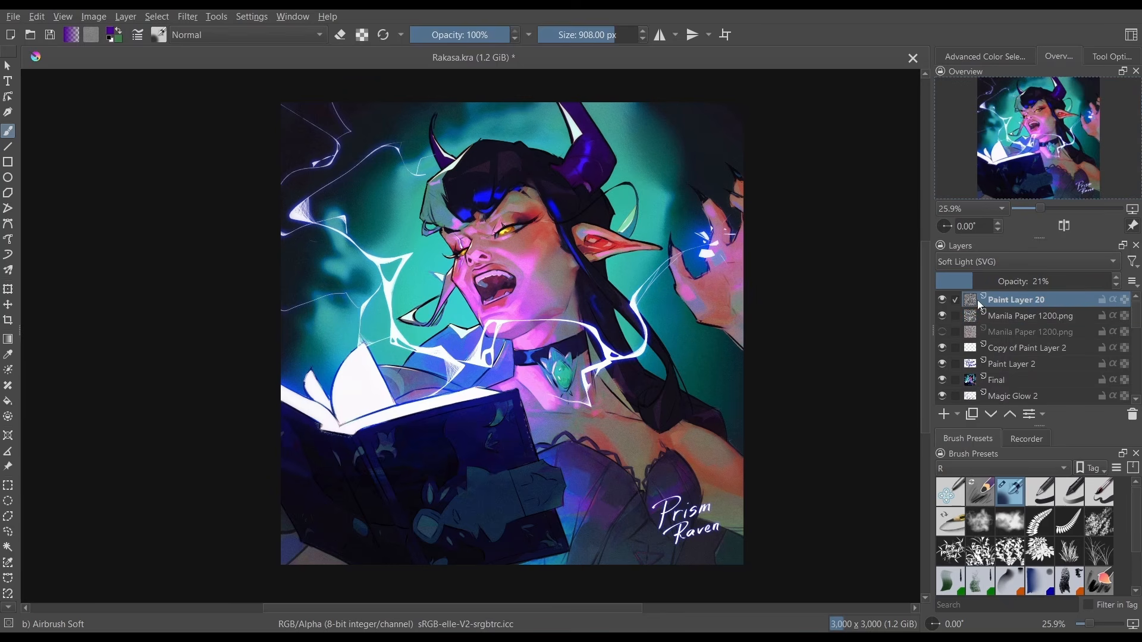
drag(939, 303, 941, 317)
click(942, 299)
click(943, 316)
Hide and show the signature layers Copy of Paint Layer 2 and Paint Layer 2 to check what each contributes.
click(942, 349)
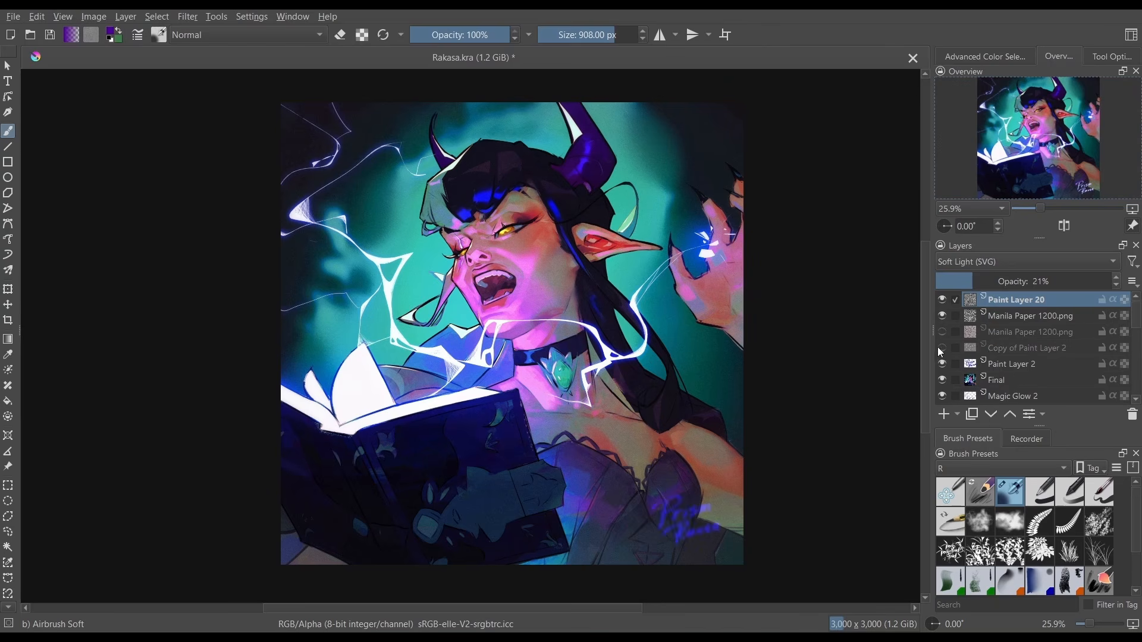
click(942, 349)
click(942, 364)
click(943, 364)
click(943, 364)
click(942, 364)
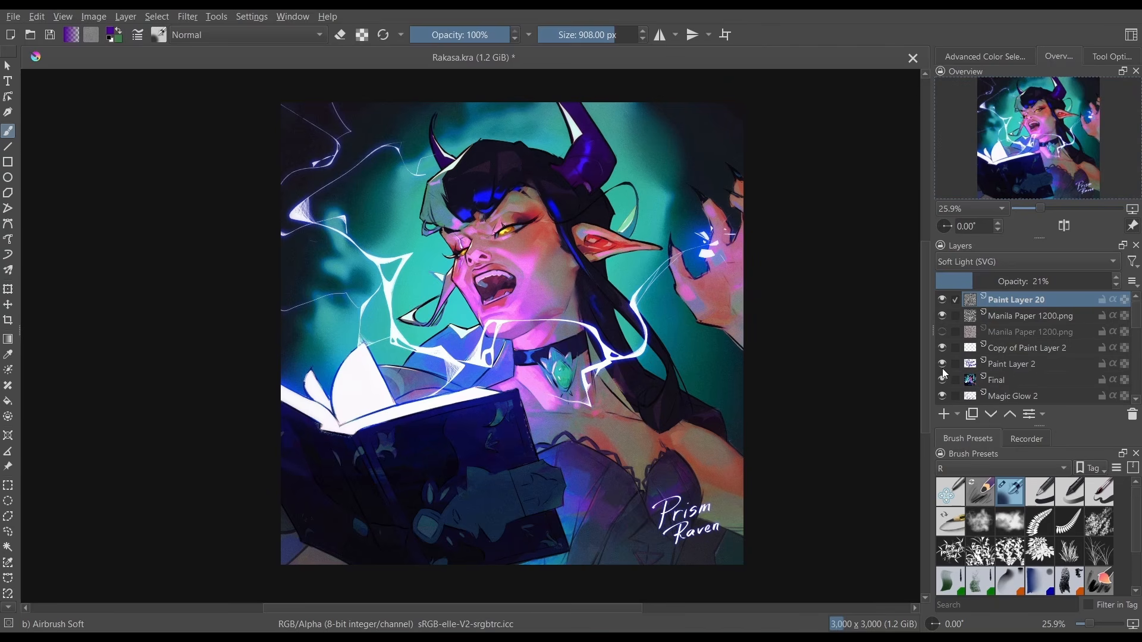
Hide the Final layer to reveal the separate artwork layers beneath it.
click(1005, 378)
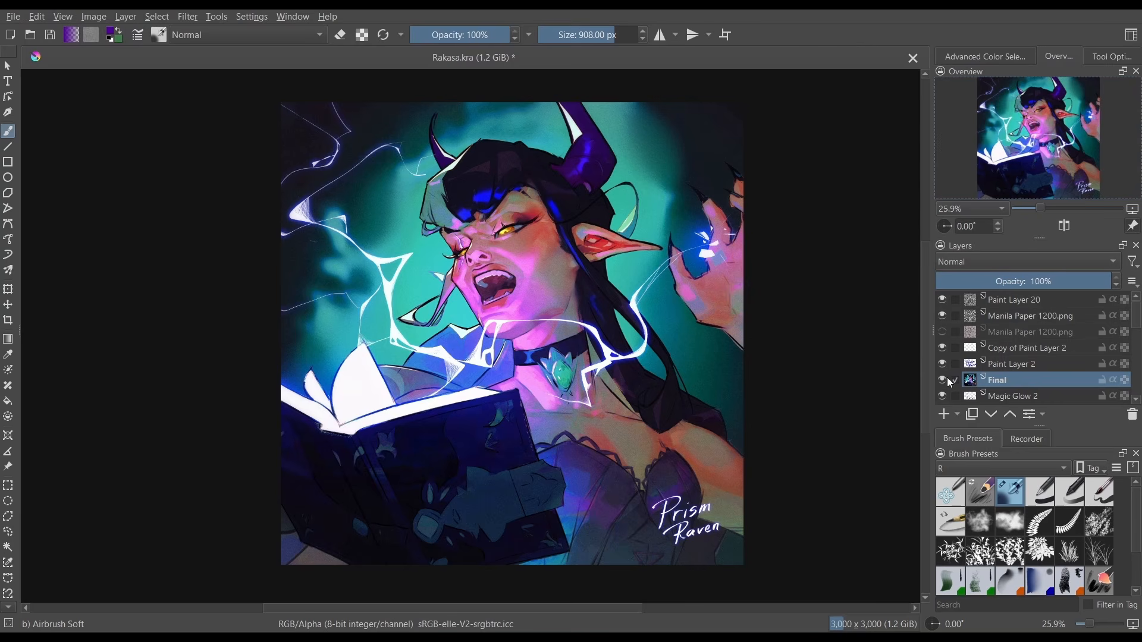
click(943, 381)
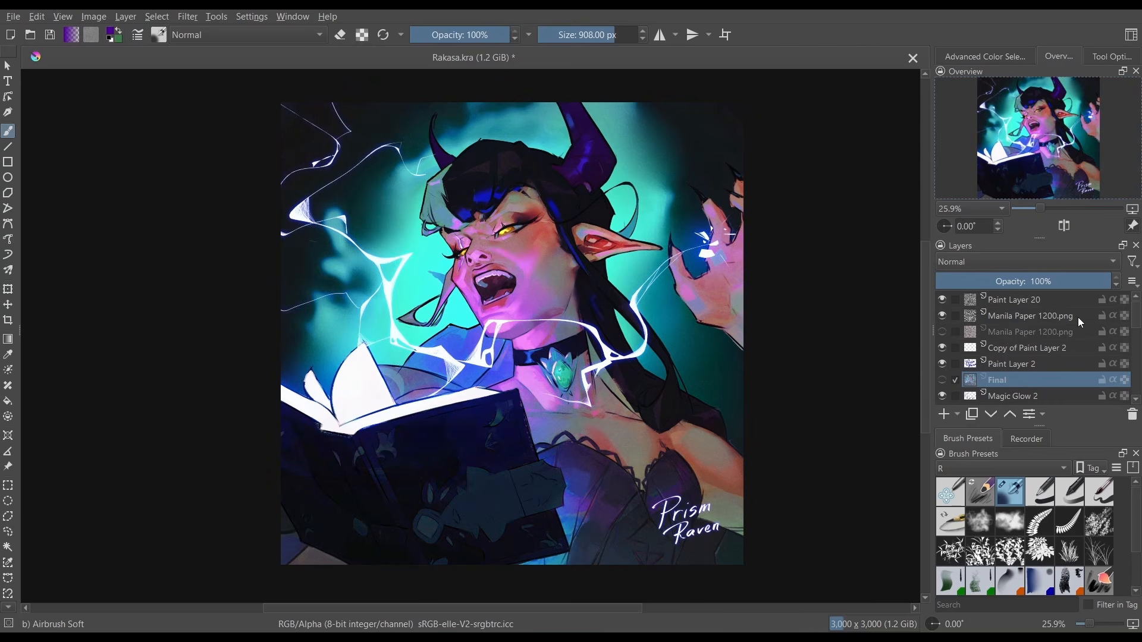
scroll(1137, 327, down, 2)
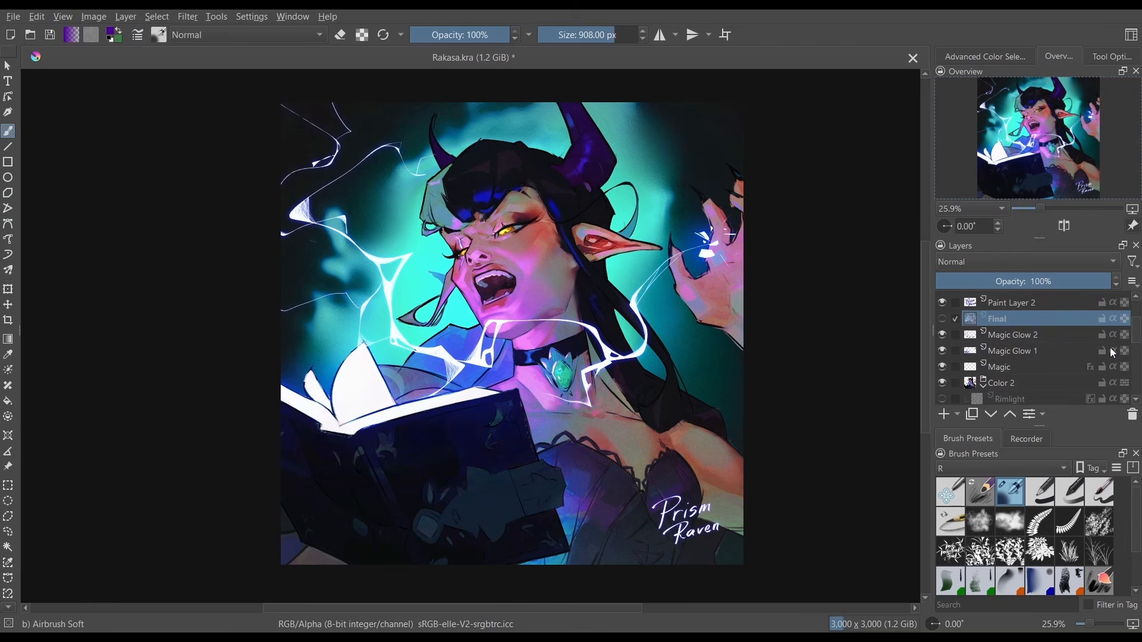
Select the Character Render layer and check its content by switching its visibility off and on.
click(1050, 366)
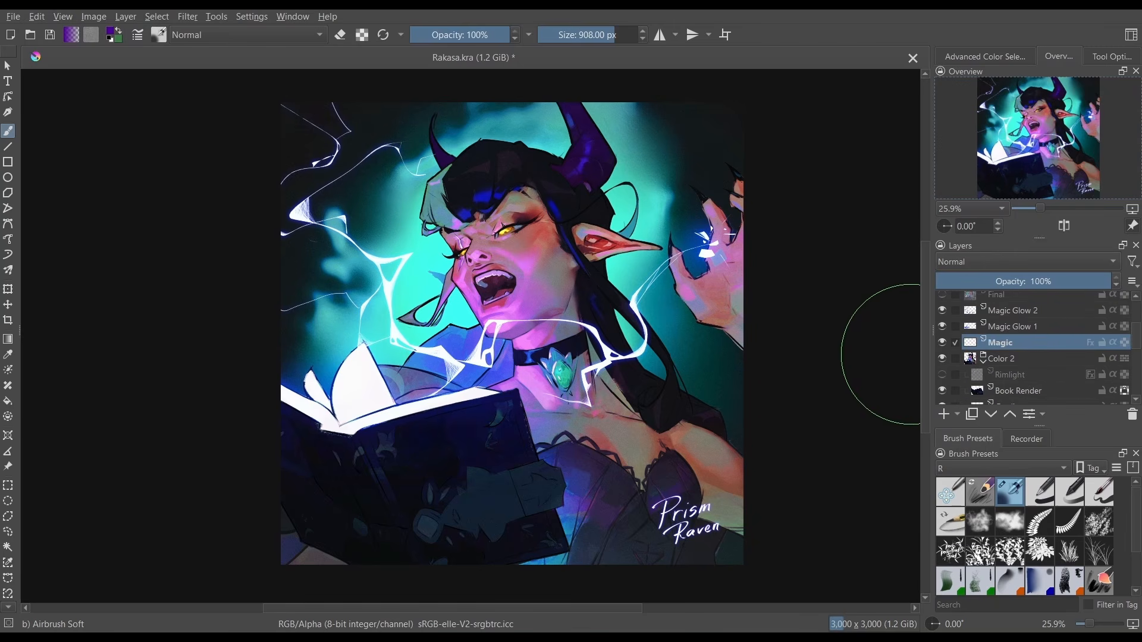
scroll(1035, 351, down, 1)
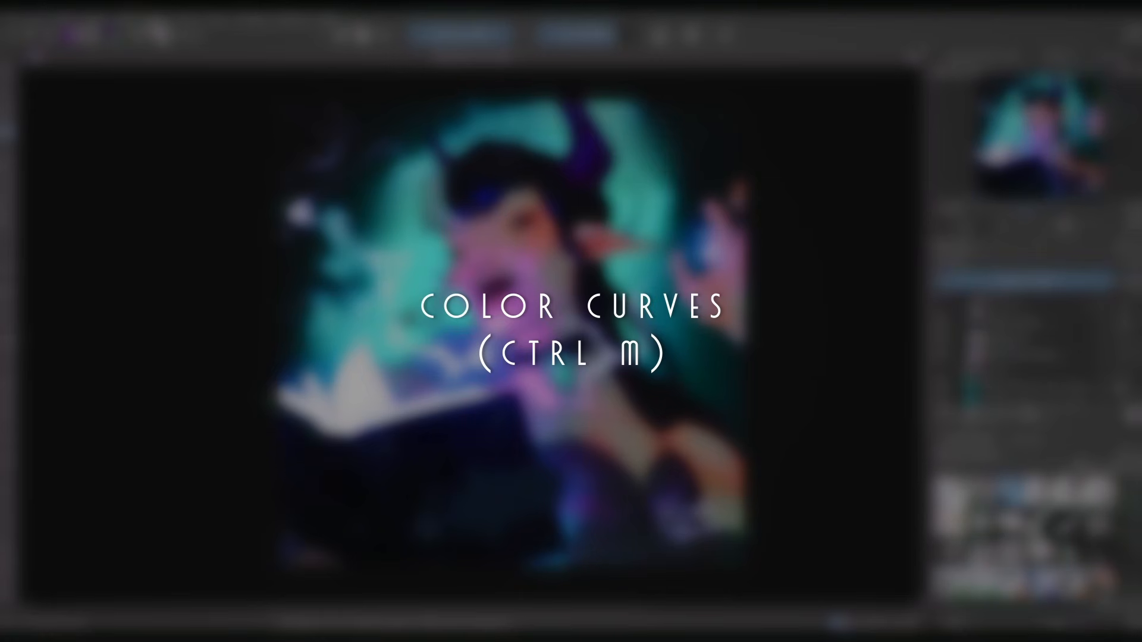
click(939, 356)
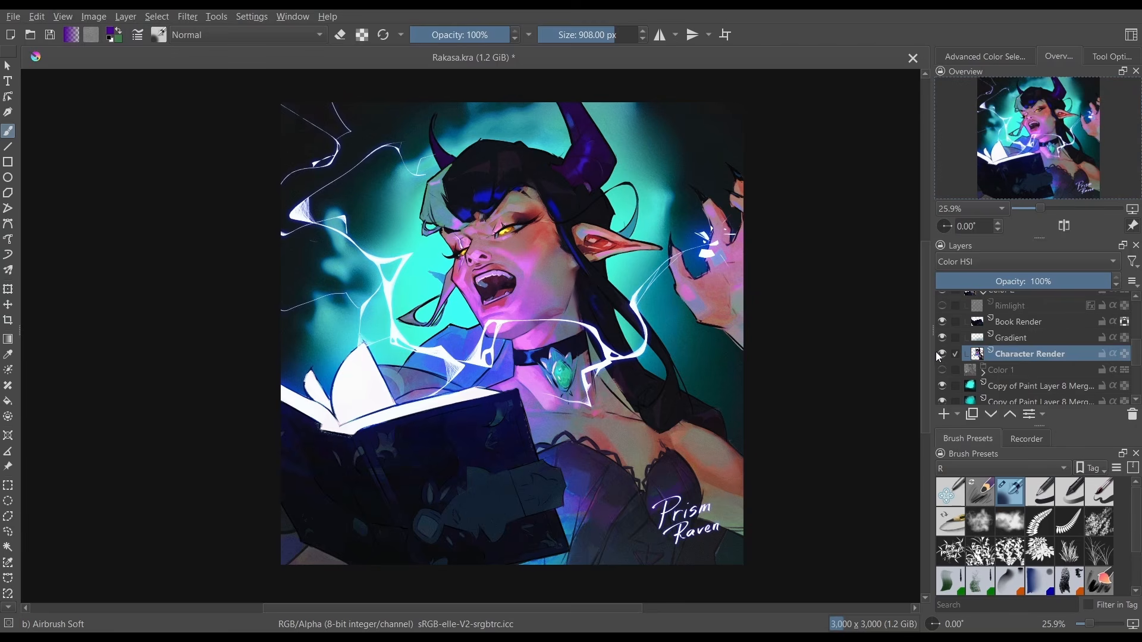
click(941, 353)
click(943, 352)
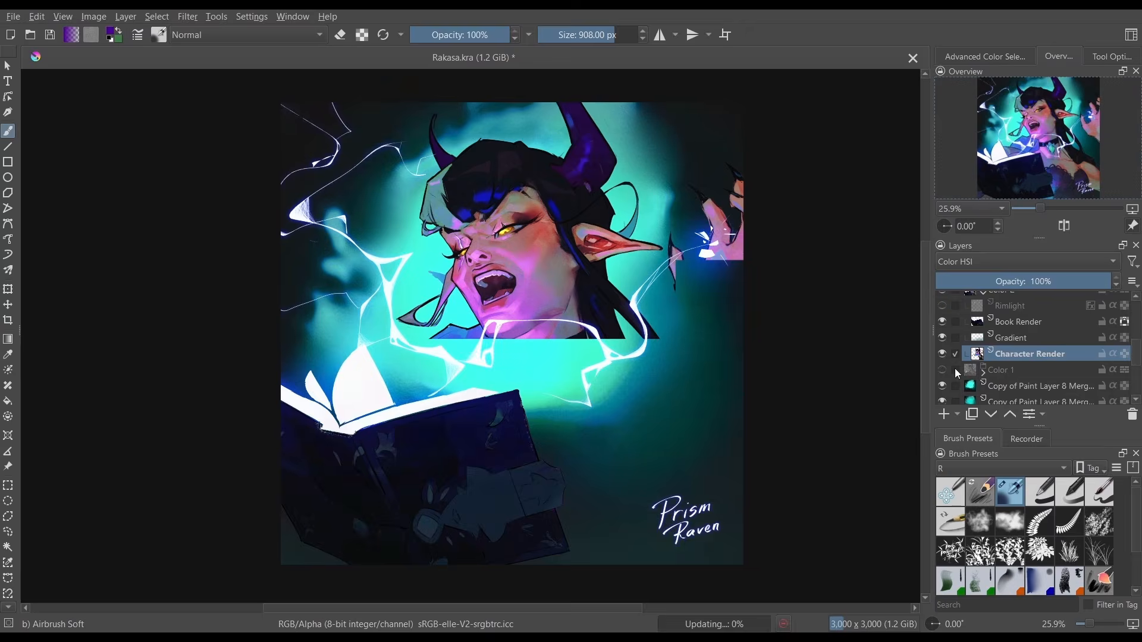
Try brightening Character Render with the Color Adjustment filter's RGBA curve, mapping input 187 to output 213, and reset the curve.
mouse_move(968, 322)
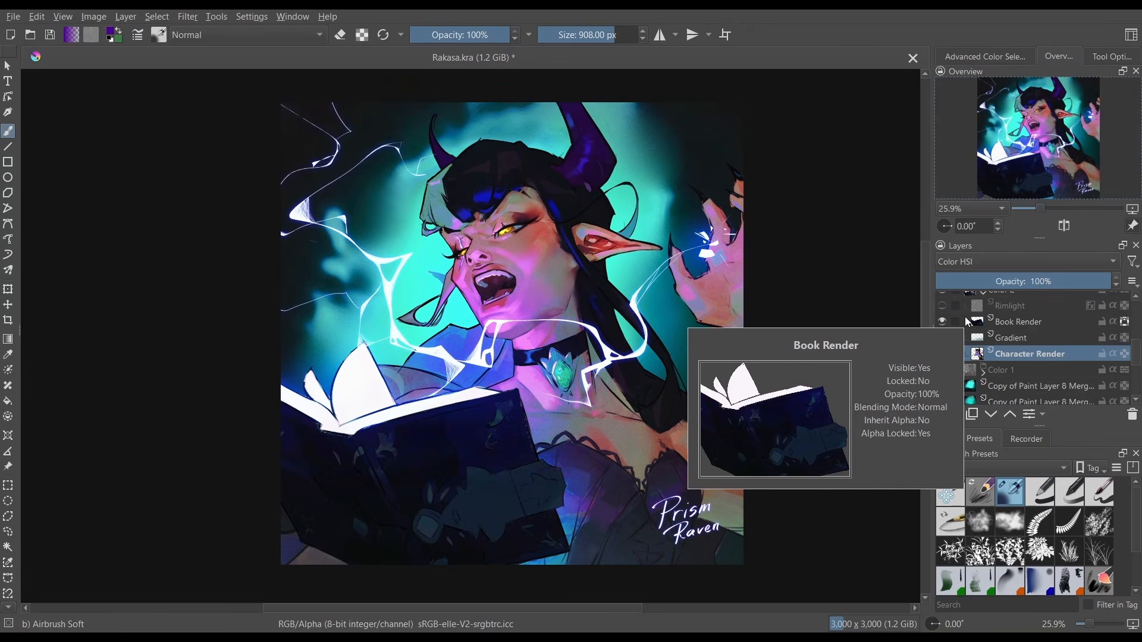
key(ctrl+m)
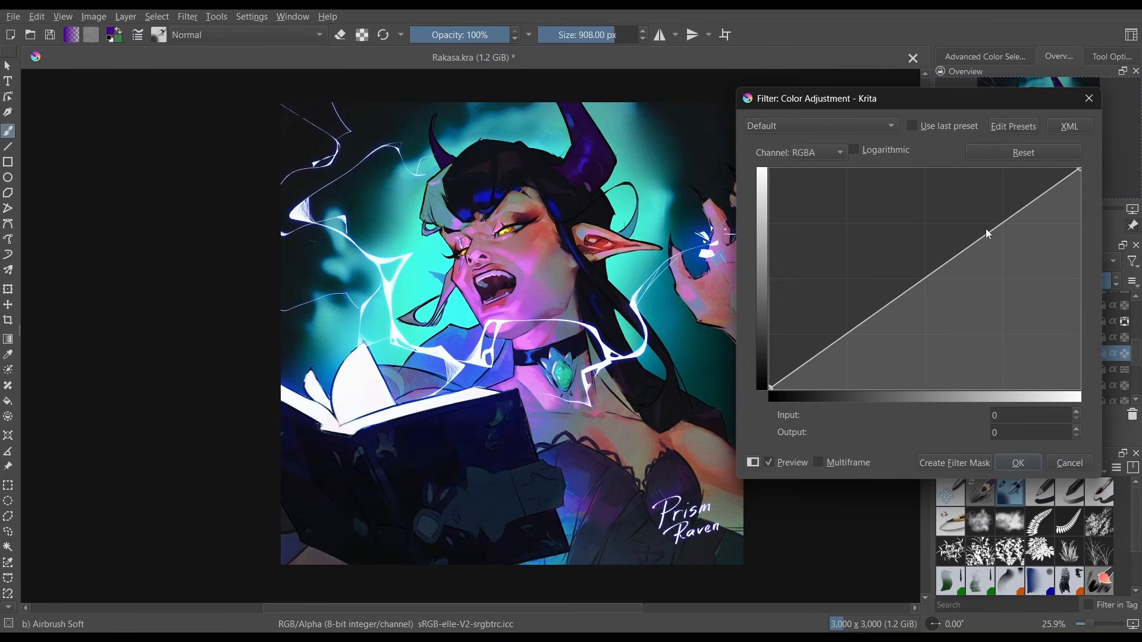
drag(986, 234, 999, 205)
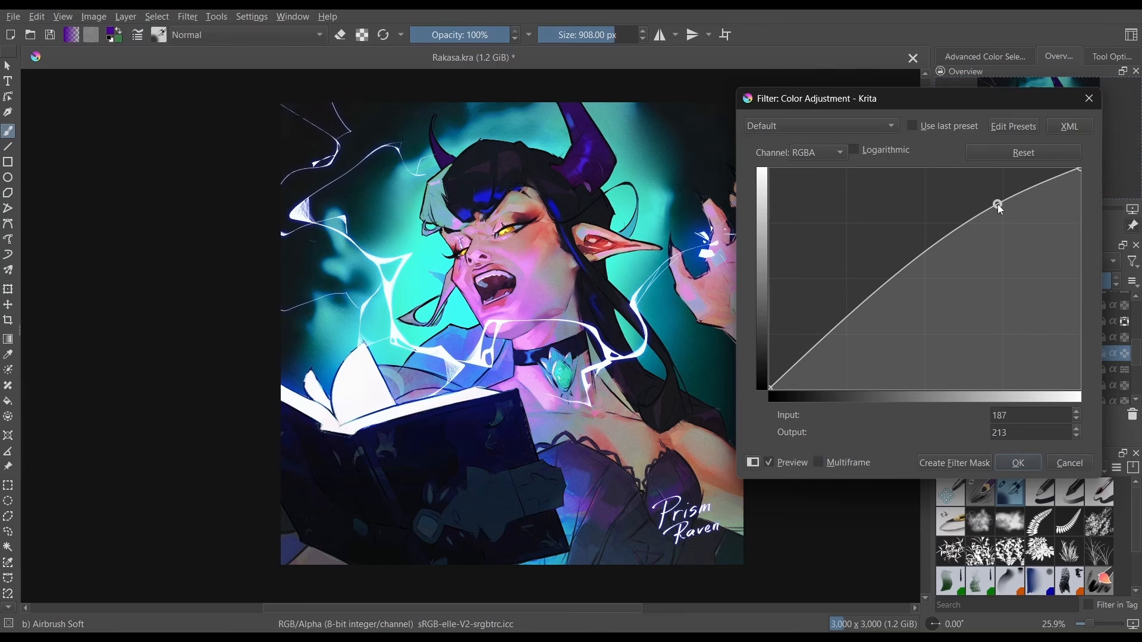
click(970, 152)
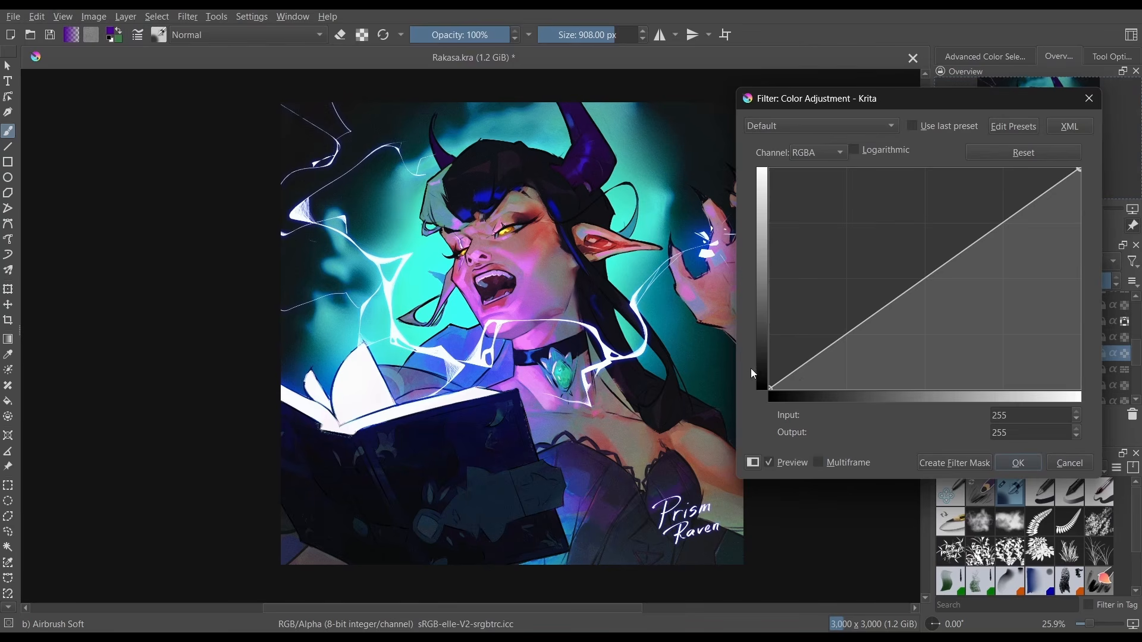
drag(916, 325, 890, 260)
click(1034, 154)
mouse_move(1080, 170)
mouse_down()
mouse_move(1087, 248)
mouse_move(1088, 156)
mouse_up()
click(768, 388)
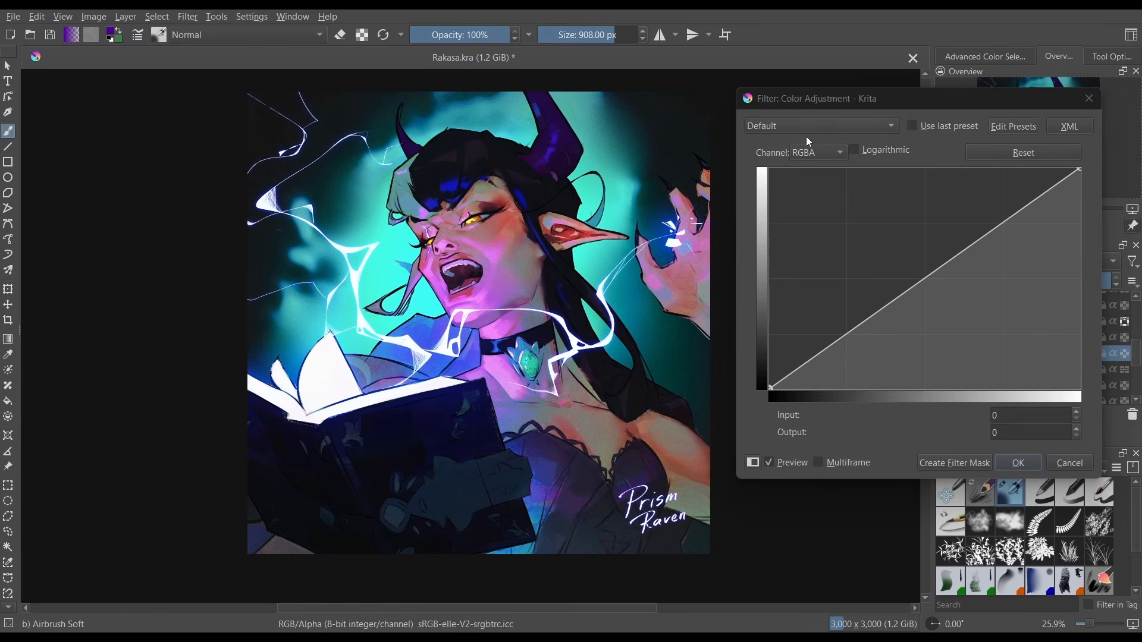
Try darkening the character by pulling the upper midtones of the RGBA curve down, and reset the curve.
click(821, 126)
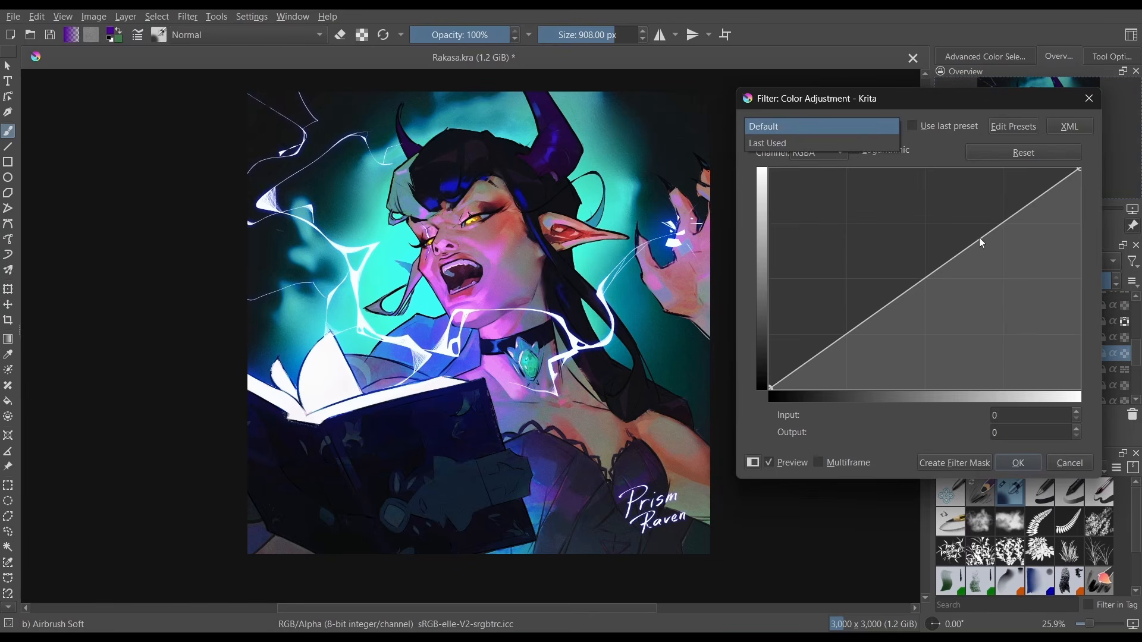
click(934, 152)
drag(953, 252, 976, 282)
click(1011, 153)
Try lowering the midtones of the Red channel curve and of the Green channel curve.
click(819, 153)
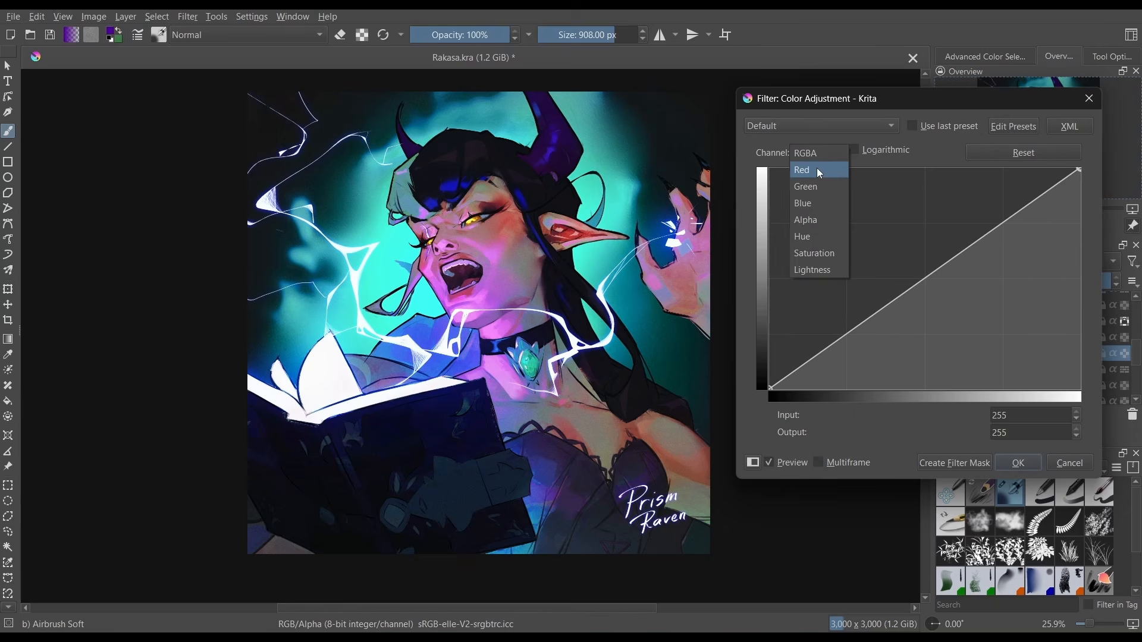
click(819, 171)
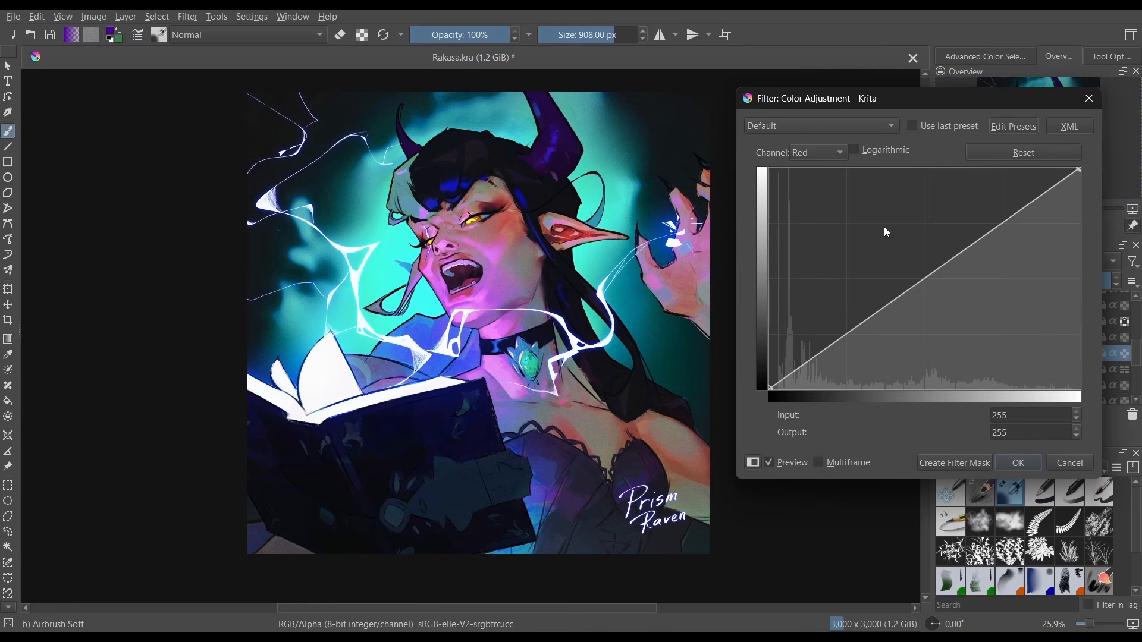
drag(927, 278, 961, 324)
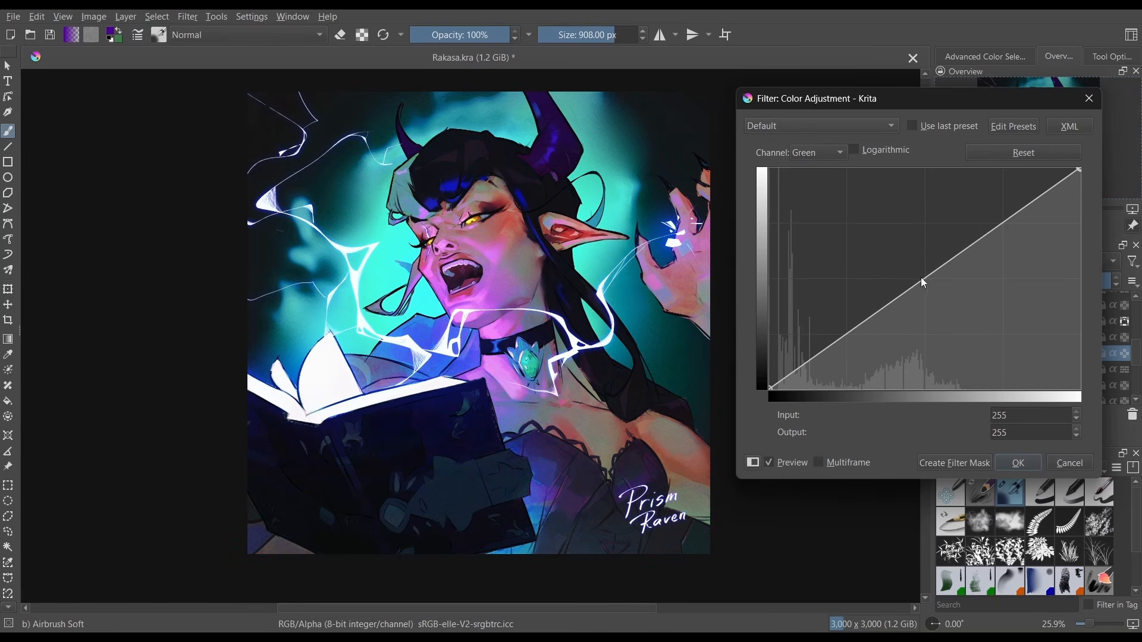
drag(919, 281, 980, 366)
Try lowering the midtones of the Blue channel curve.
click(843, 156)
click(830, 168)
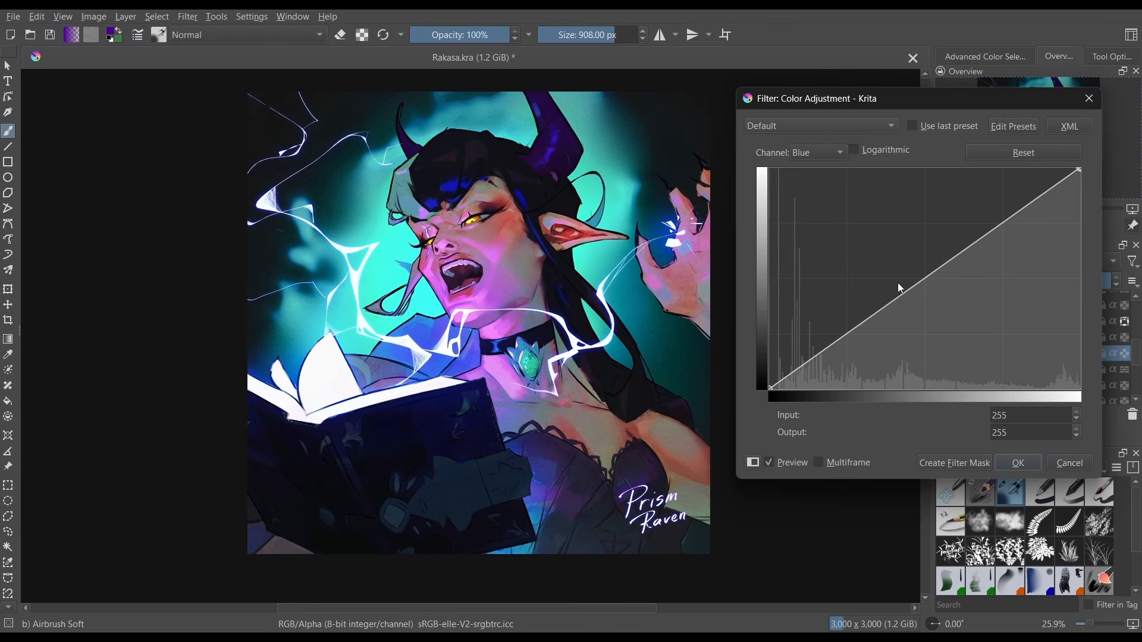
drag(923, 279, 956, 338)
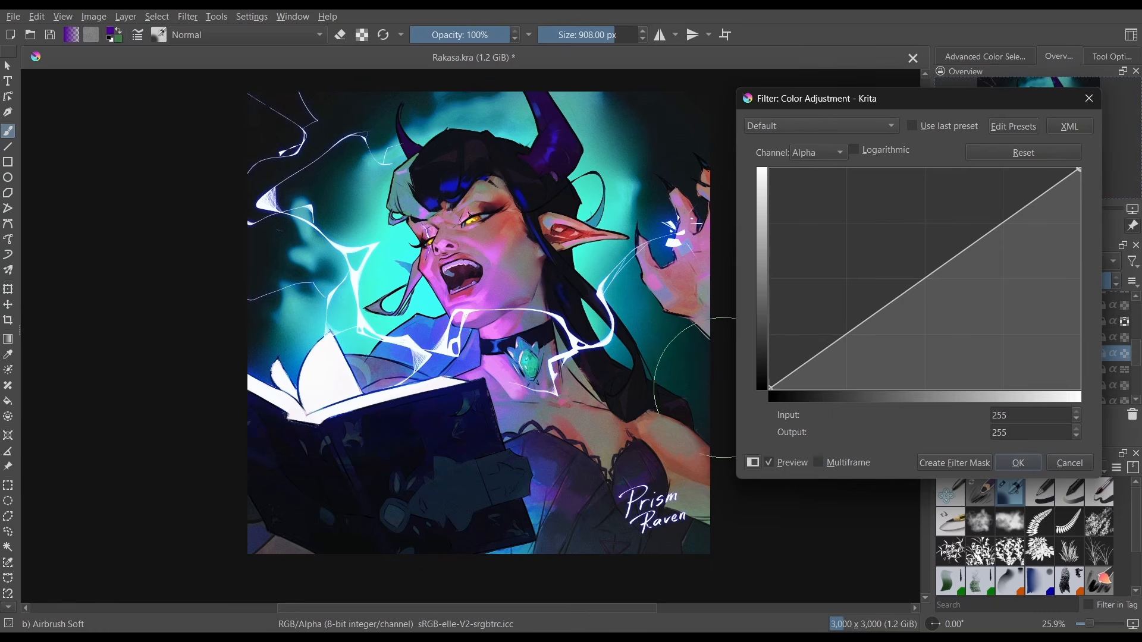
Try raising the Alpha curve's black point to output 255, reset the curve, and close the filter.
click(768, 387)
drag(759, 390, 752, 149)
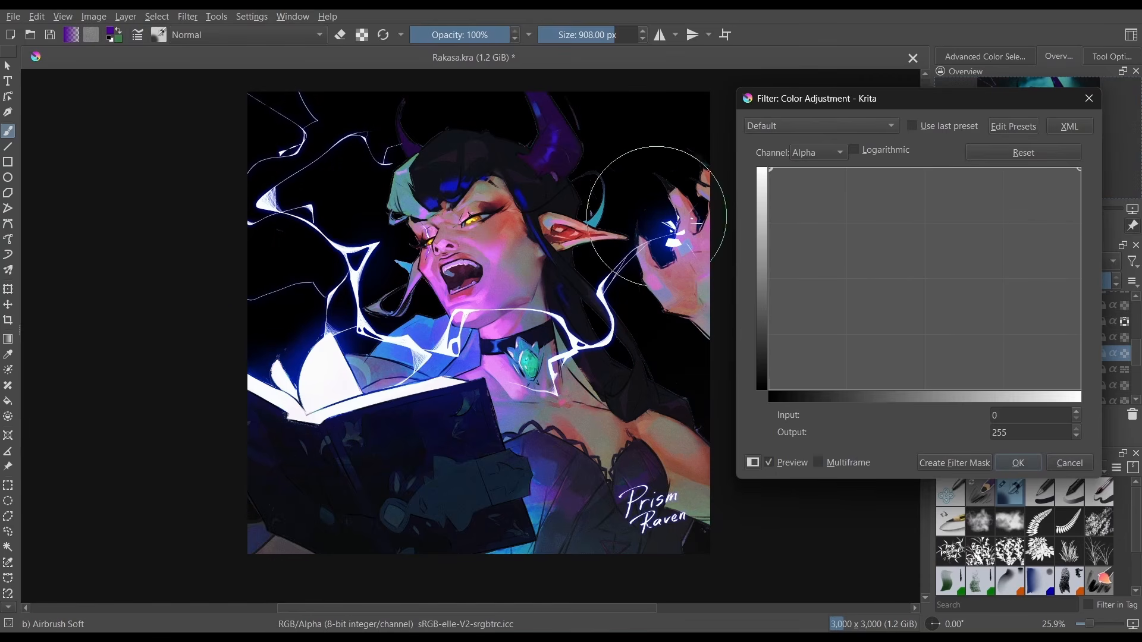
click(1023, 153)
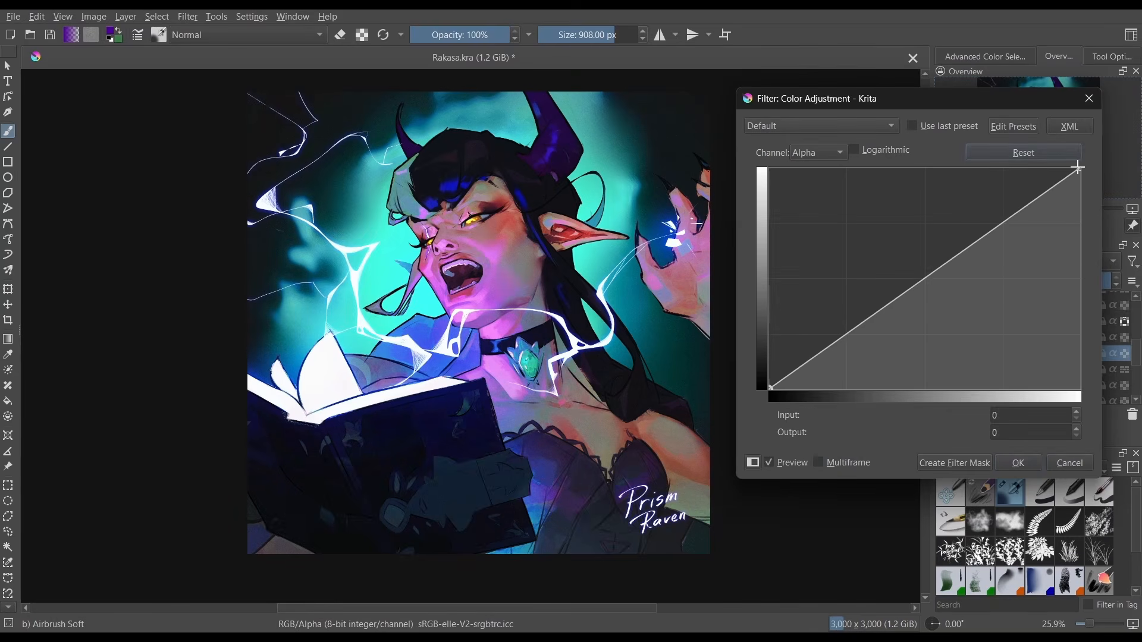
drag(1077, 169, 1110, 162)
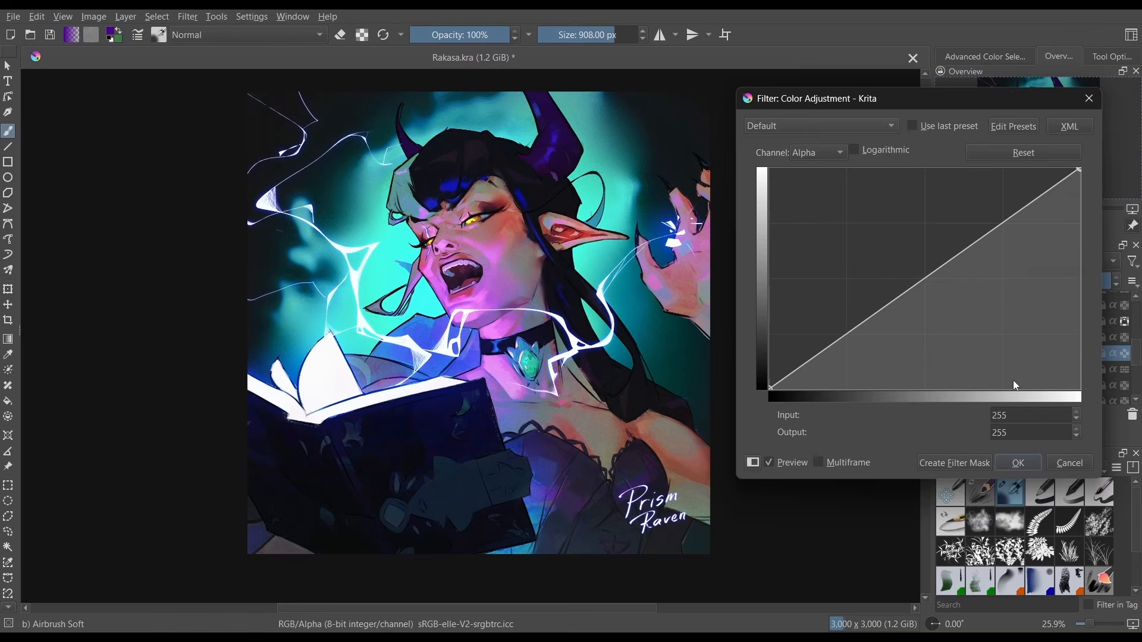
click(1018, 463)
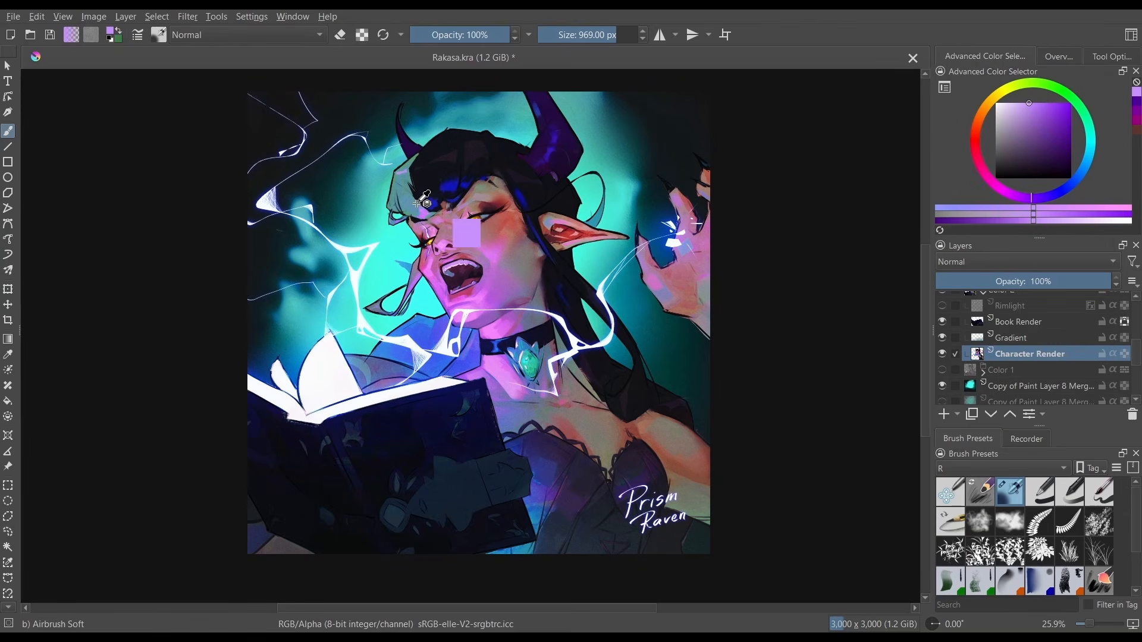
Paint a soft airbrush dab at 320 px just below the raised hand, using the skin colour sampled from the hand.
ctrl+click(685, 308)
key(bracketleft)
key(bracketleft)
key(bracketleft)
key(bracketleft)
key(bracketleft)
key(bracketleft)
key(bracketleft)
key(bracketleft)
key(bracketleft)
key(bracketleft)
key(bracketleft)
key(bracketleft)
key(bracketleft)
key(bracketleft)
key(bracketleft)
key(bracketleft)
key(bracketleft)
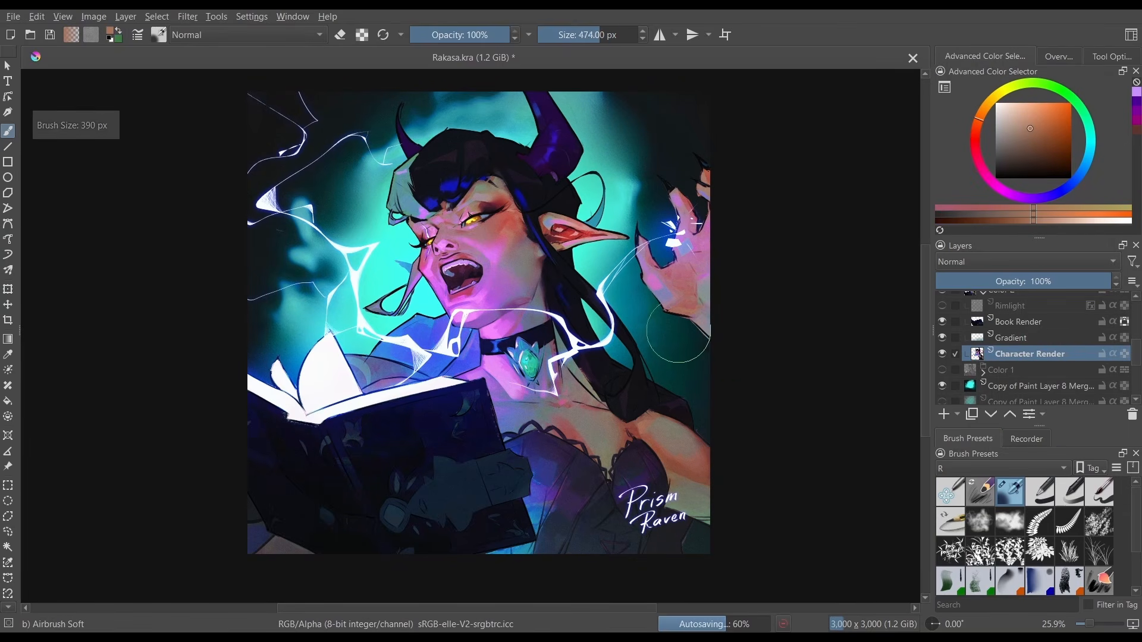
drag(682, 334, 686, 333)
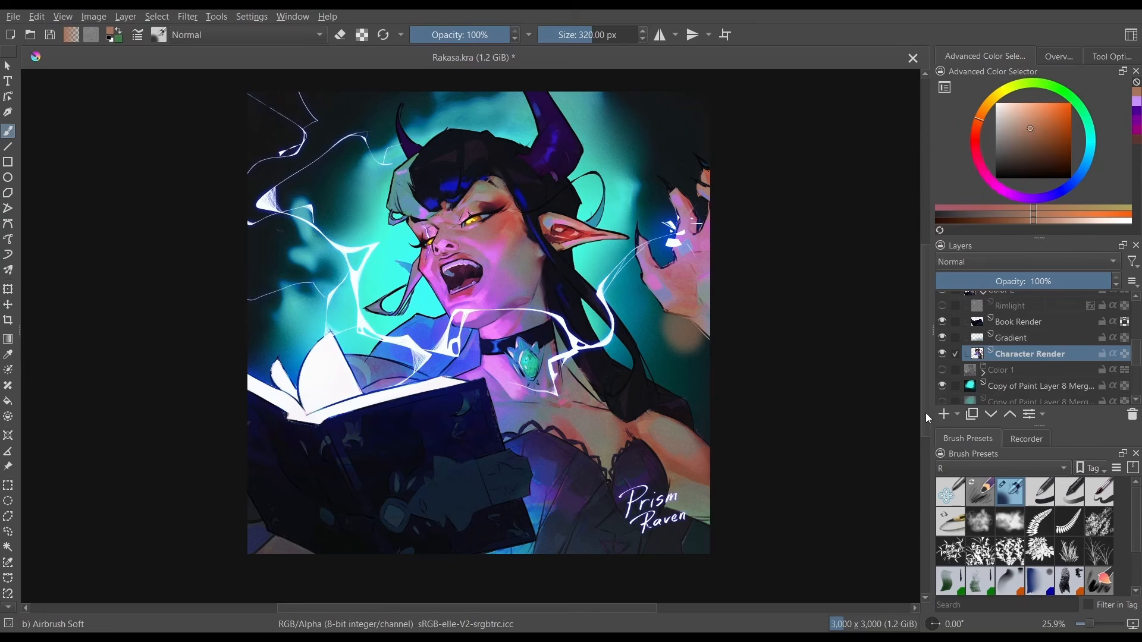
Try fading out the soft dab by bending the Alpha channel curve down steeply, with one point at input 154, output 3.
key(ctrl+m)
click(831, 149)
click(829, 220)
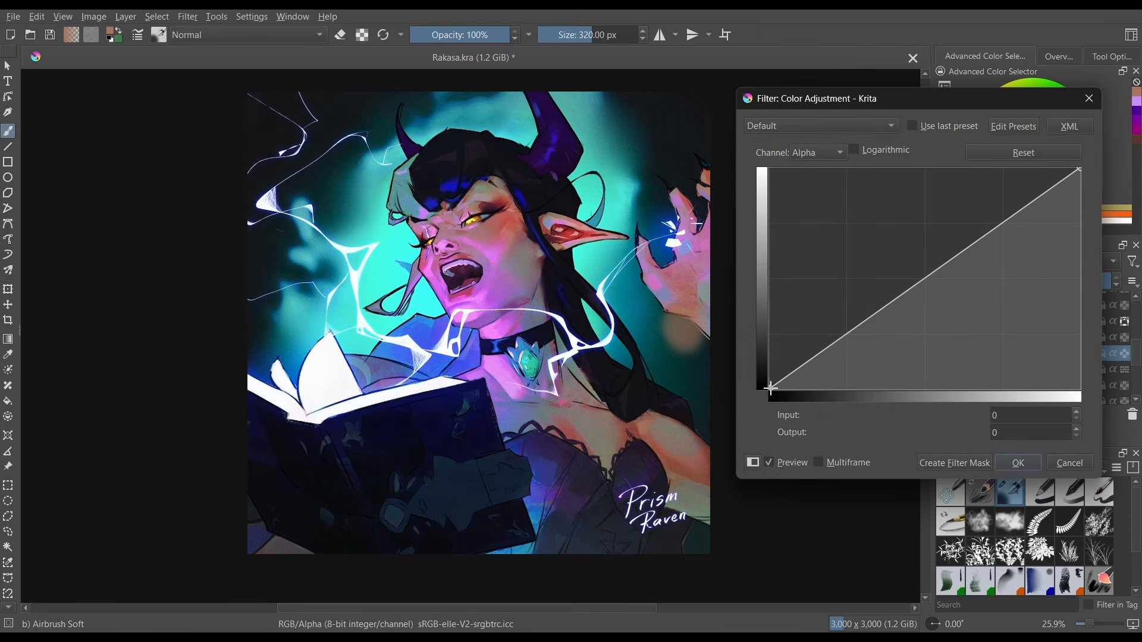
click(952, 262)
drag(886, 333, 914, 351)
drag(951, 262, 1024, 335)
drag(915, 350, 958, 386)
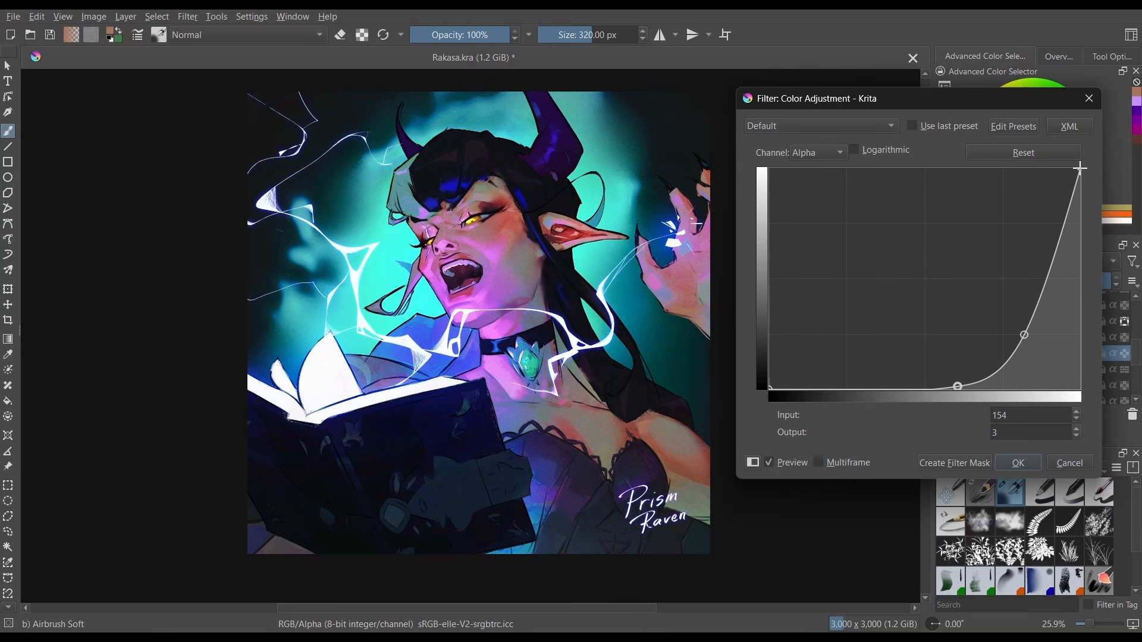
key(Escape)
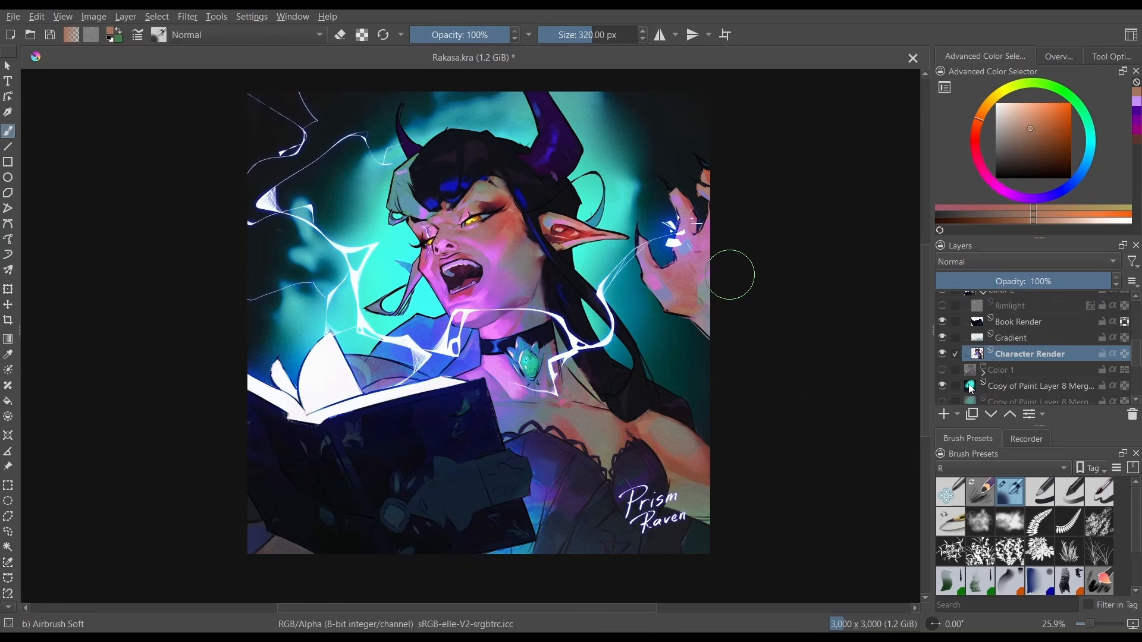
Try boosting the character's saturation by raising the Saturation channel curve in the Color Adjustment filter, and reset the curve.
key(ctrl+alt+f)
click(824, 158)
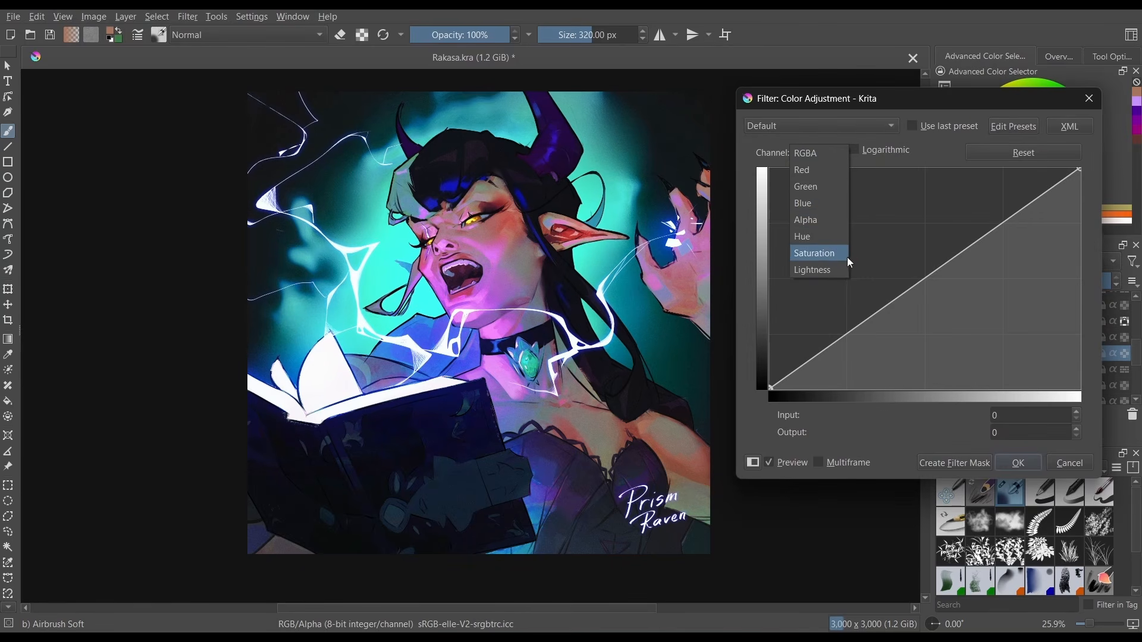
click(818, 251)
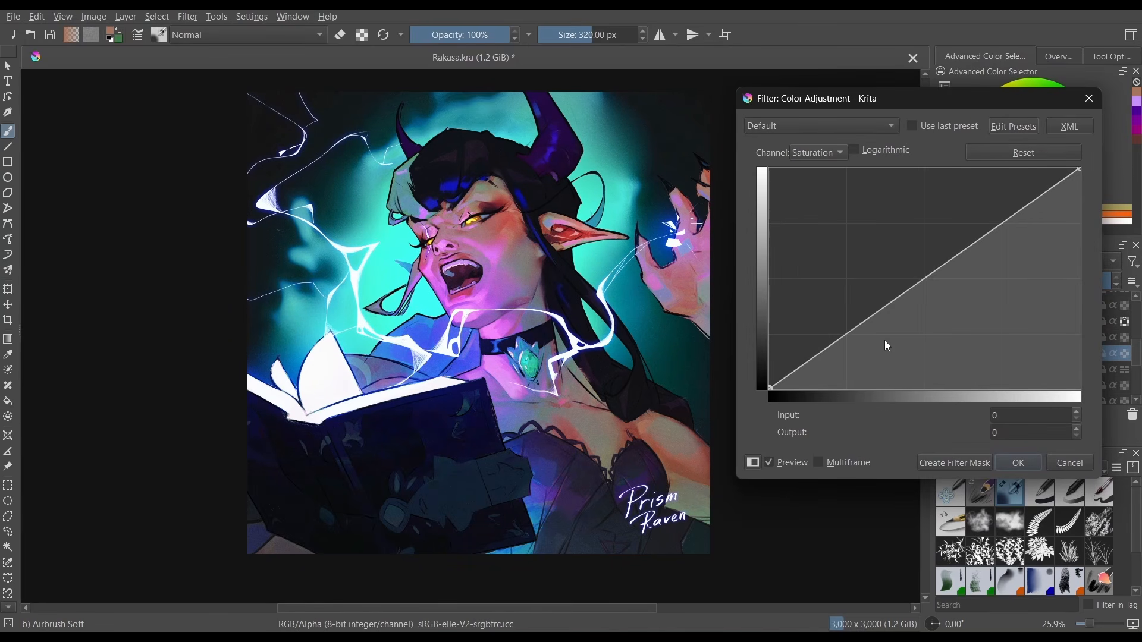
drag(886, 342, 887, 242)
click(1025, 152)
Try lightening the character by raising the midtones of the Lightness channel curve.
click(819, 155)
click(806, 39)
click(819, 153)
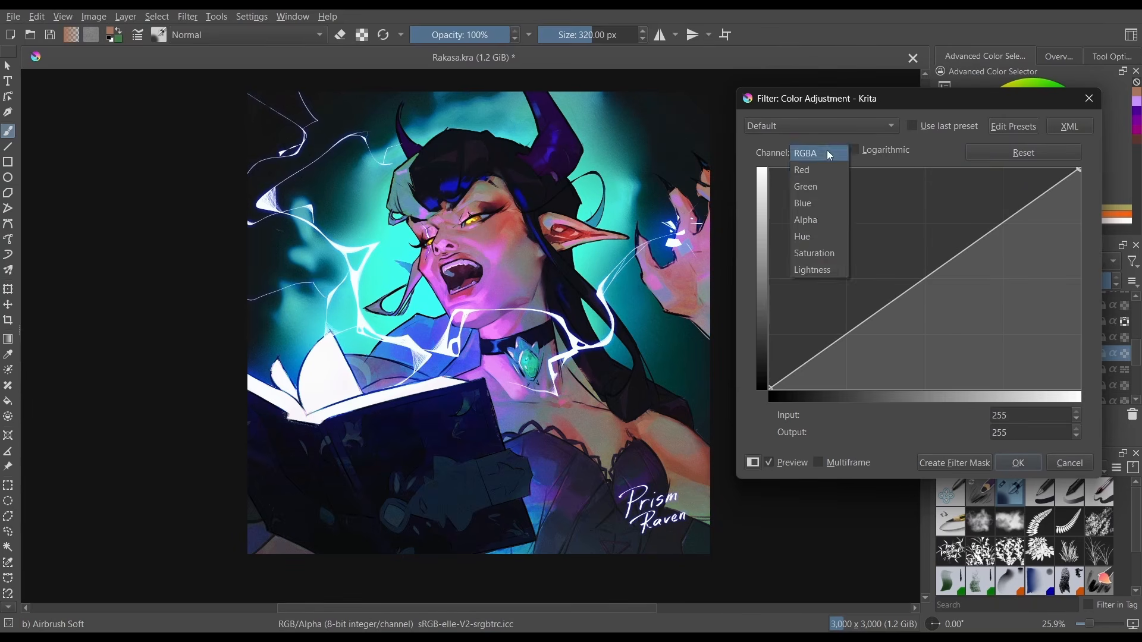
click(832, 271)
drag(903, 290, 895, 268)
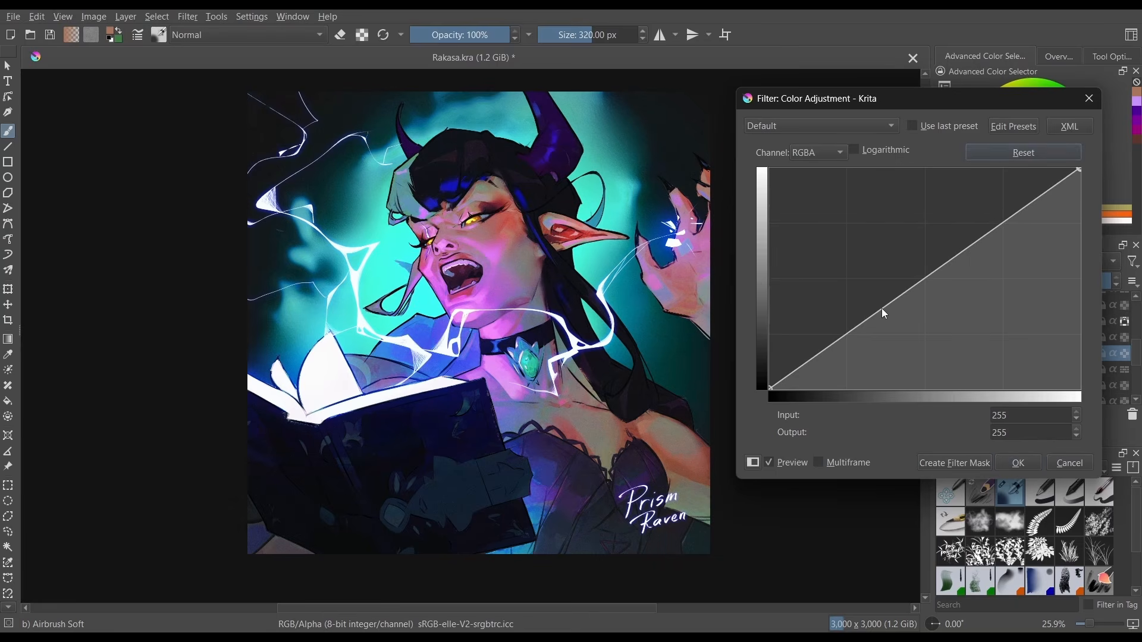
Try darkening the character by lowering the midtones of the RGBA curve, reset it, and lower the Lightness channel curve for comparison.
drag(882, 309, 919, 329)
click(1024, 153)
click(823, 154)
click(830, 257)
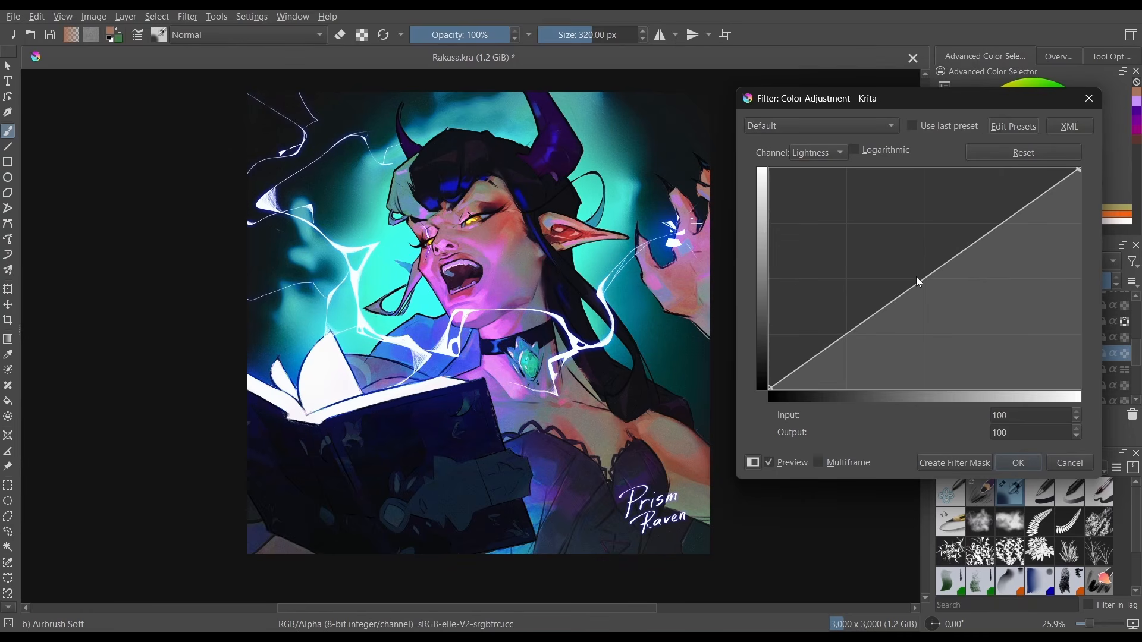
drag(920, 282, 926, 324)
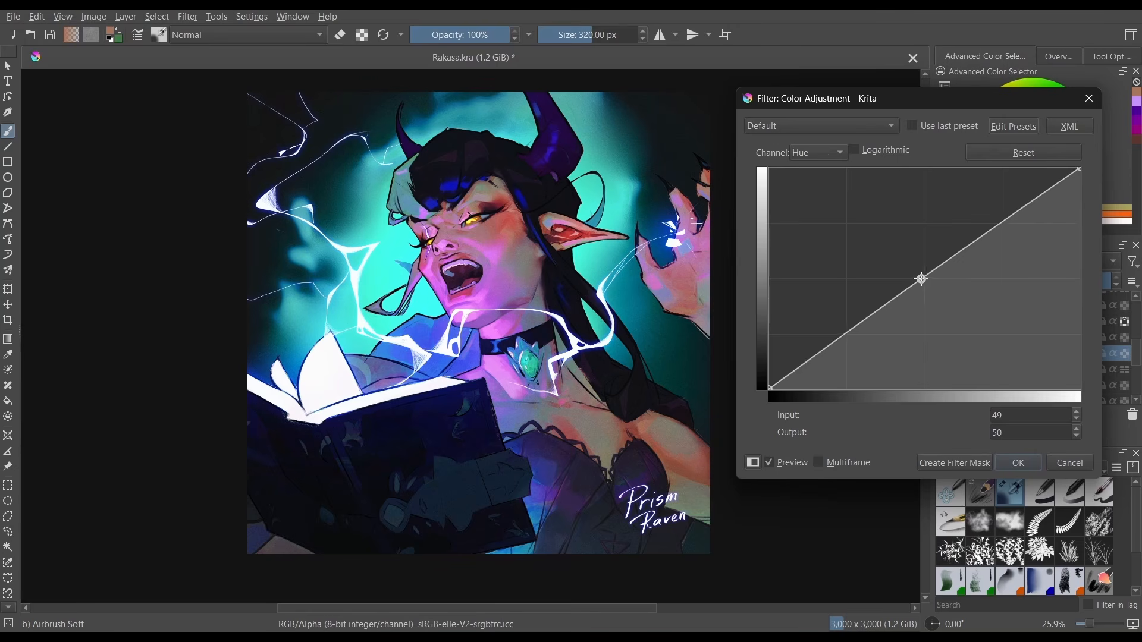
Try shifting the character's hues by bending the Hue channel curve downward, and reset the curve.
drag(917, 273, 982, 310)
click(1019, 148)
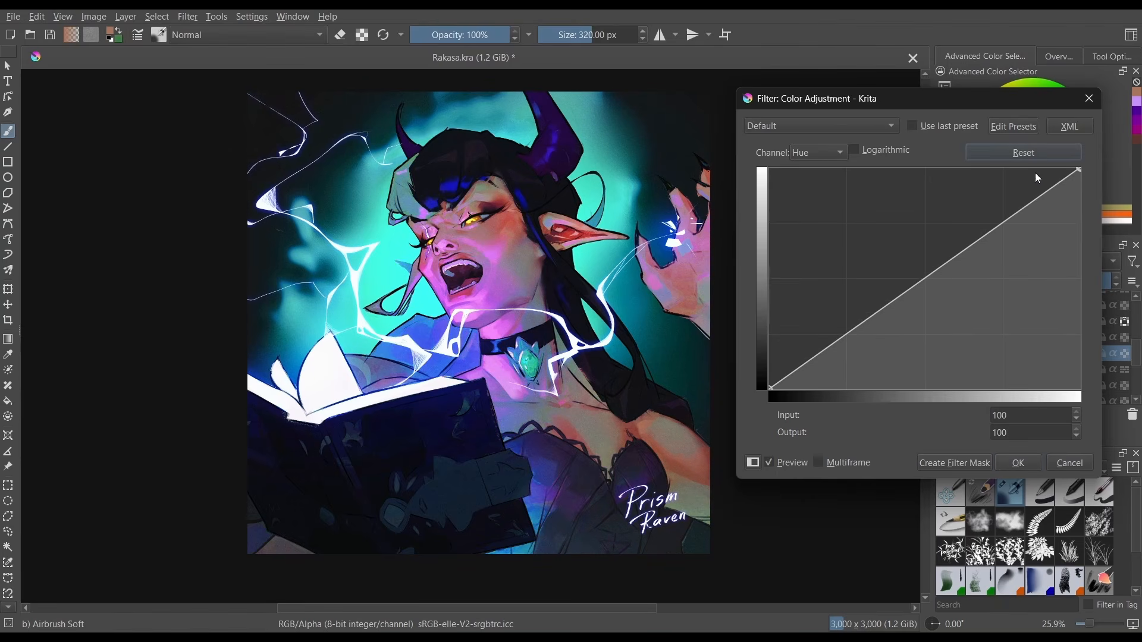
click(818, 153)
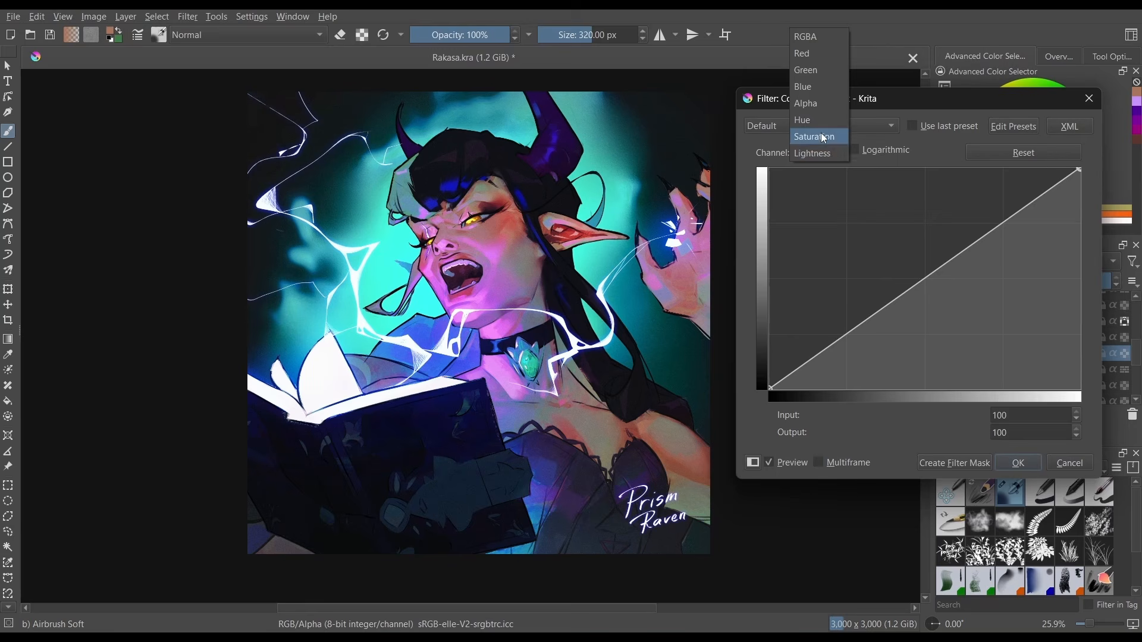
click(823, 121)
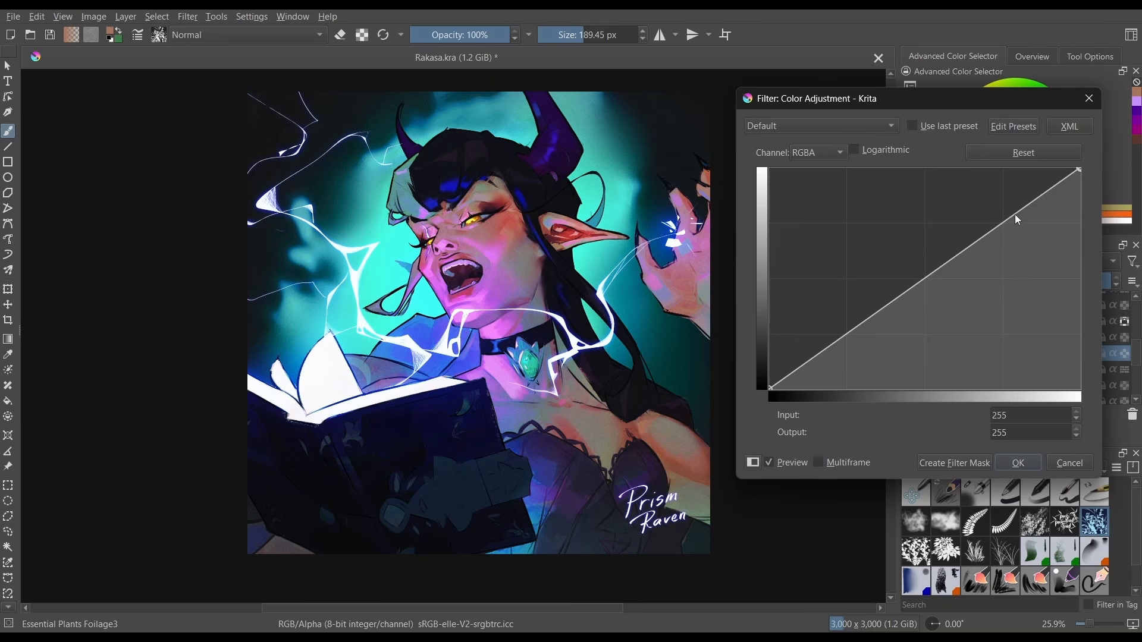
Pull the RGBA curve's highlights down to input 207, output 185, and anchor the rest with points such as input 66, output 65.
drag(1017, 219, 1023, 228)
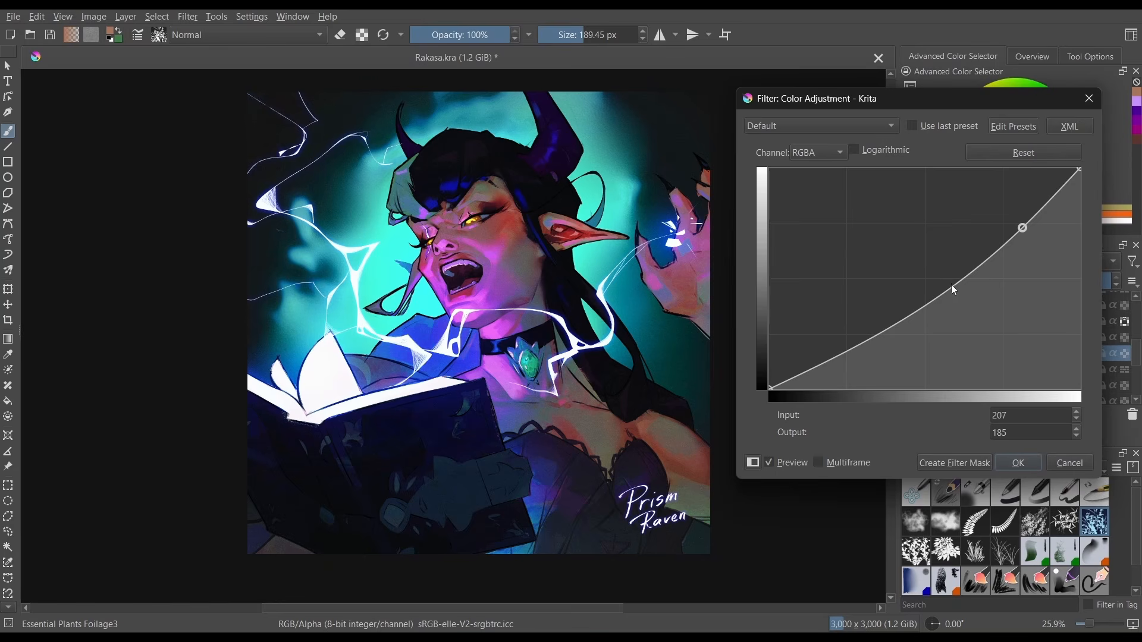
drag(952, 293, 940, 273)
click(849, 342)
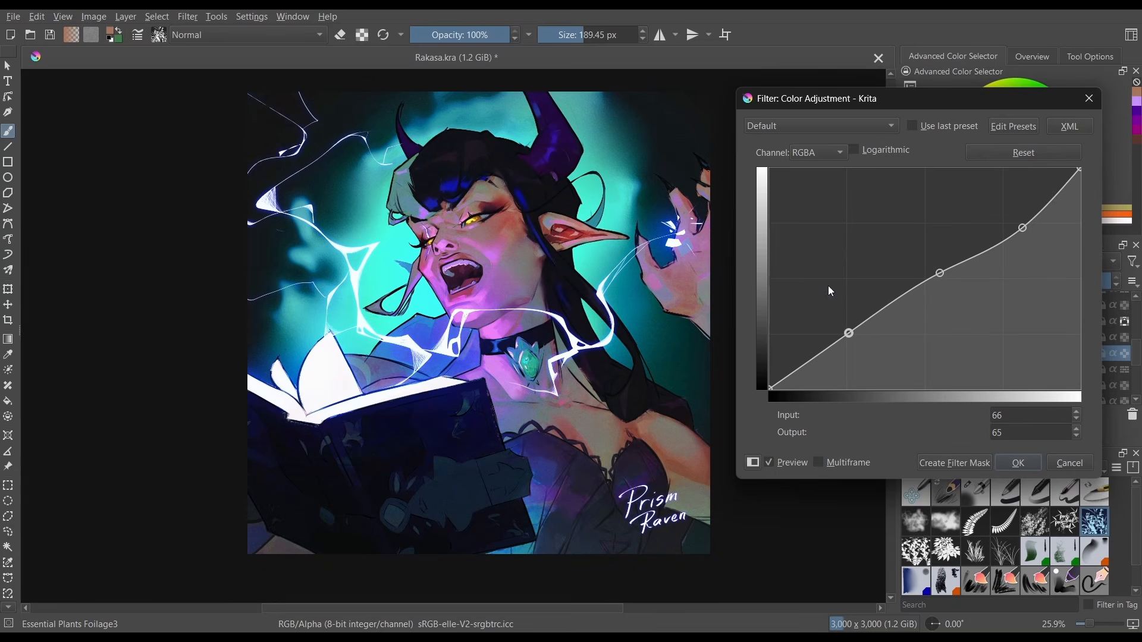
drag(1054, 196, 1051, 193)
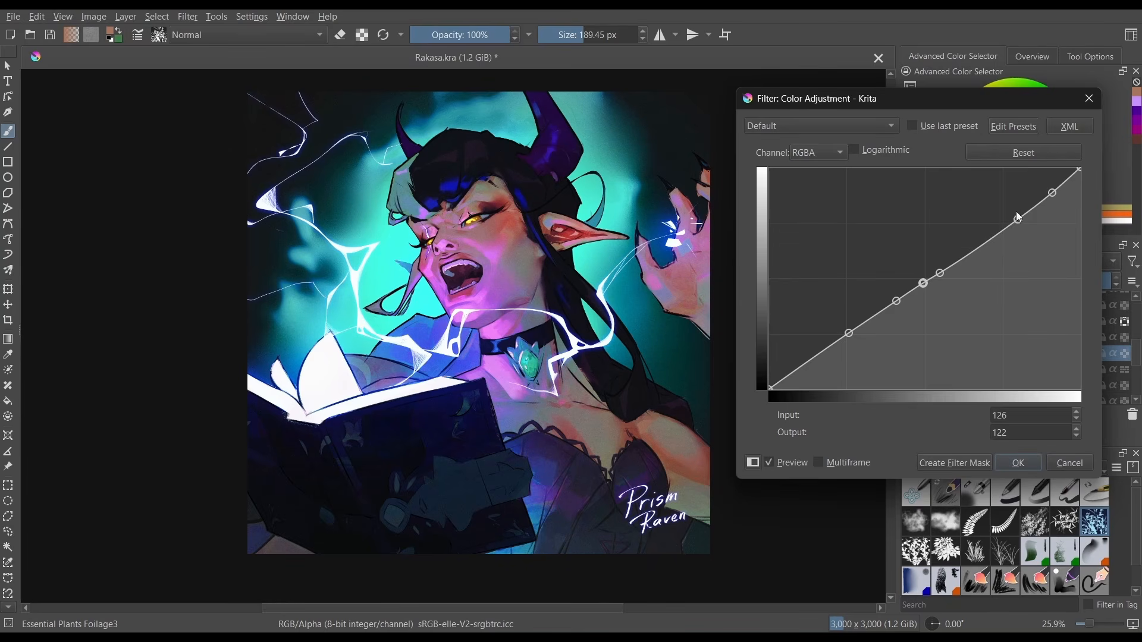
Reshape only the highlight end of the RGBA curve, dipping it to input 238, output 196, raising it steeply, and anchoring input 197, output 190.
drag(1019, 220, 1061, 219)
click(998, 229)
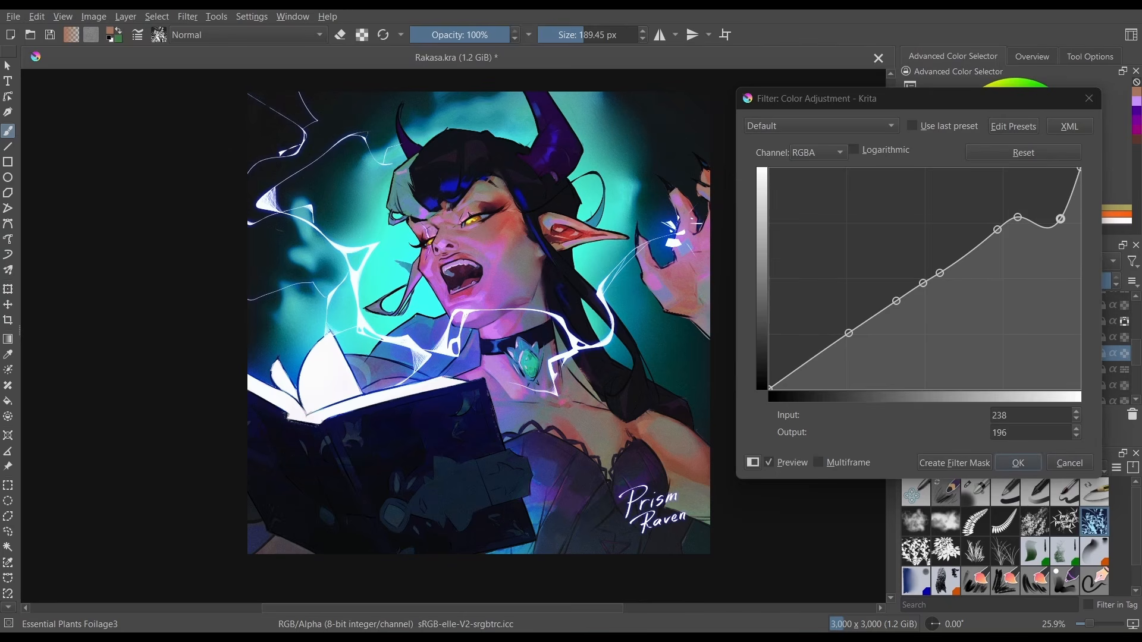
drag(1060, 220, 1028, 182)
drag(1014, 231, 1013, 223)
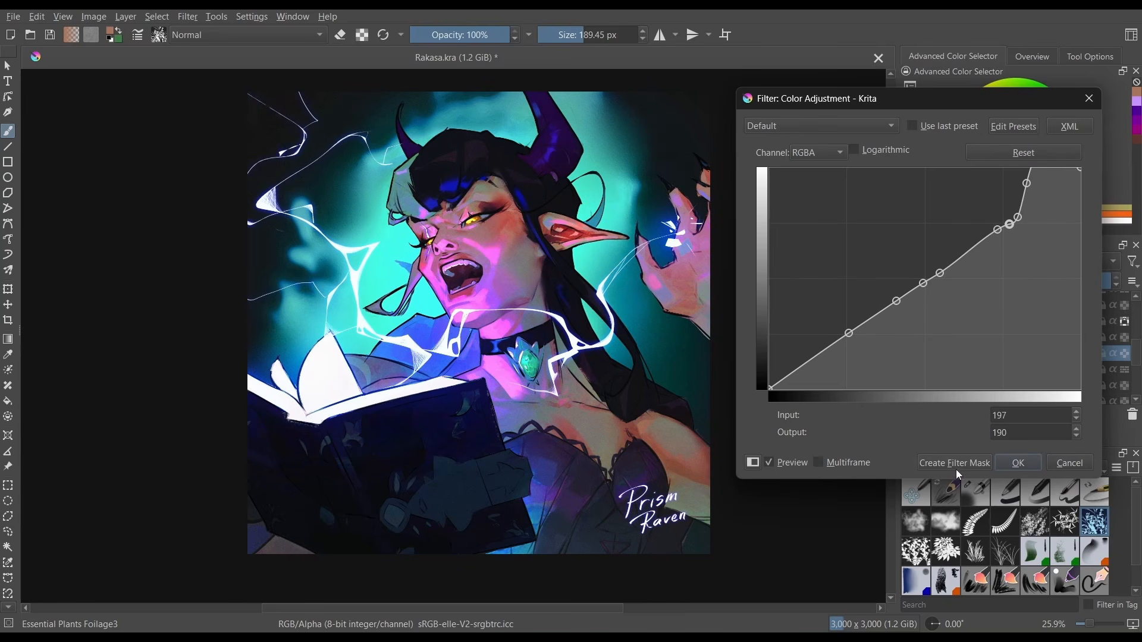
Compare the character with and without the RGBA curve by toggling the filter preview off and on, and accept the filter.
click(1027, 415)
click(771, 466)
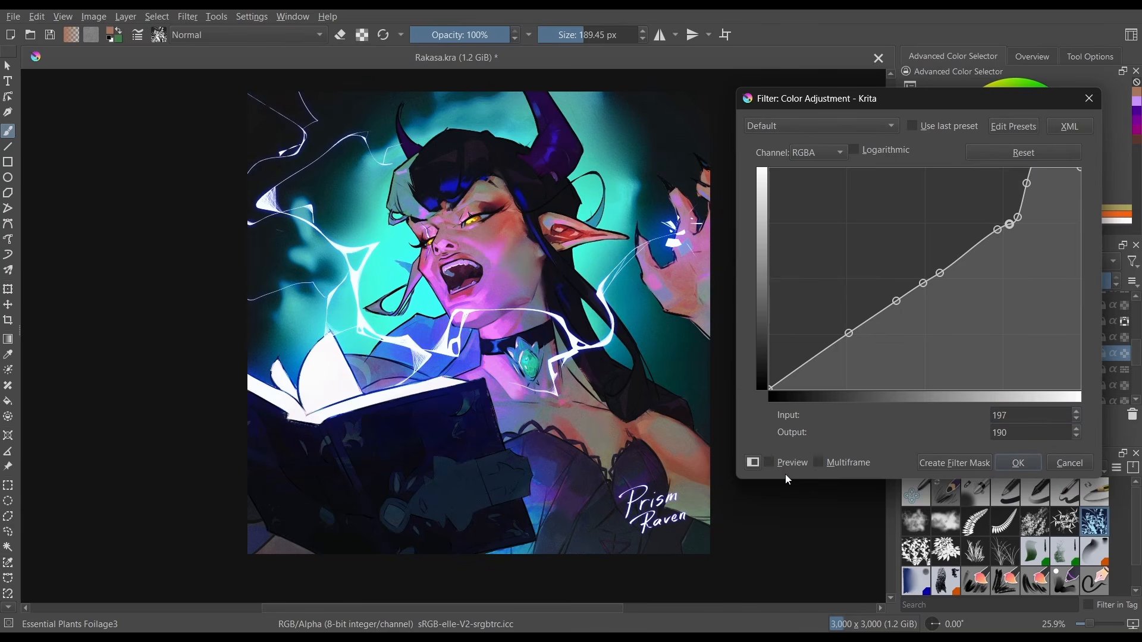
click(771, 463)
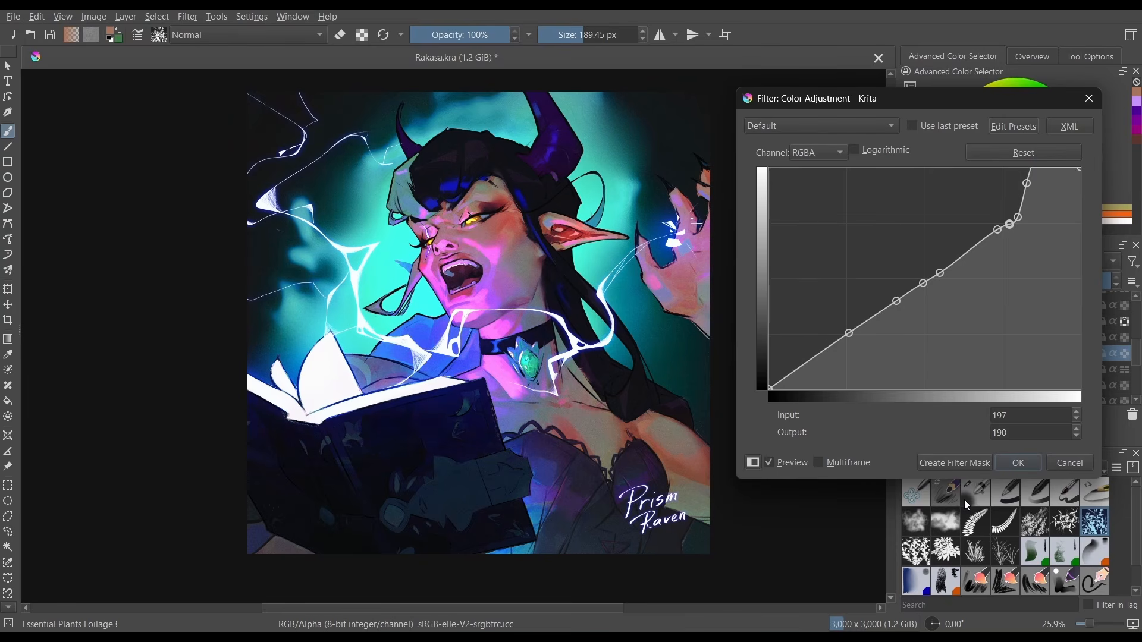
key(Return)
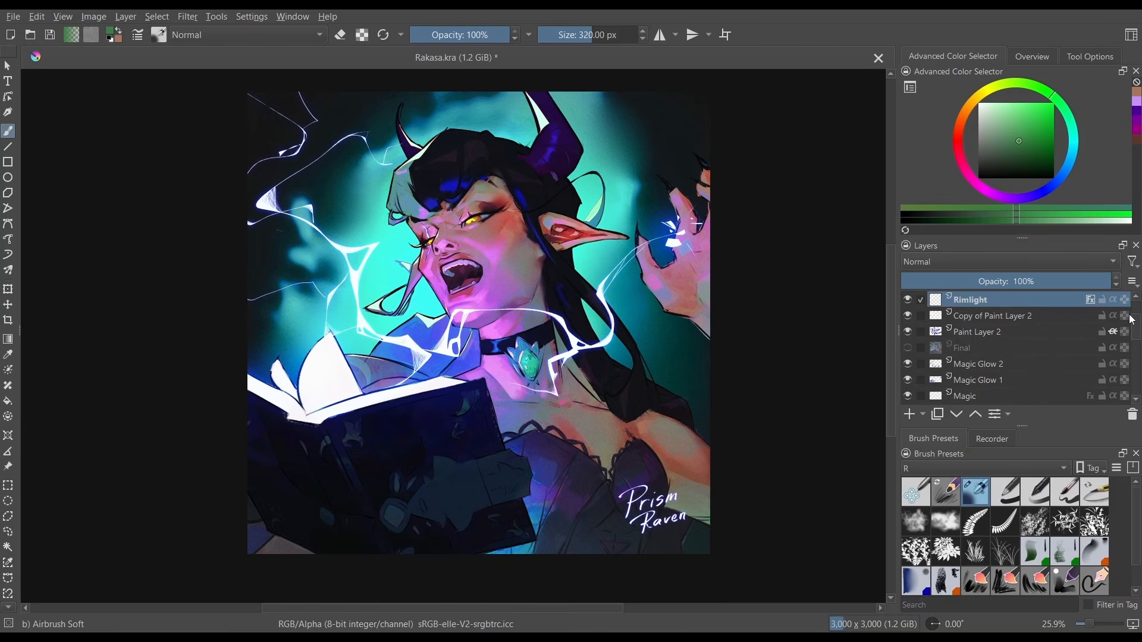
Select the Character Render layer in the Color 2 group, bring up the Color Balance filter for it, and cancel the filter.
scroll(1133, 320, up, 1)
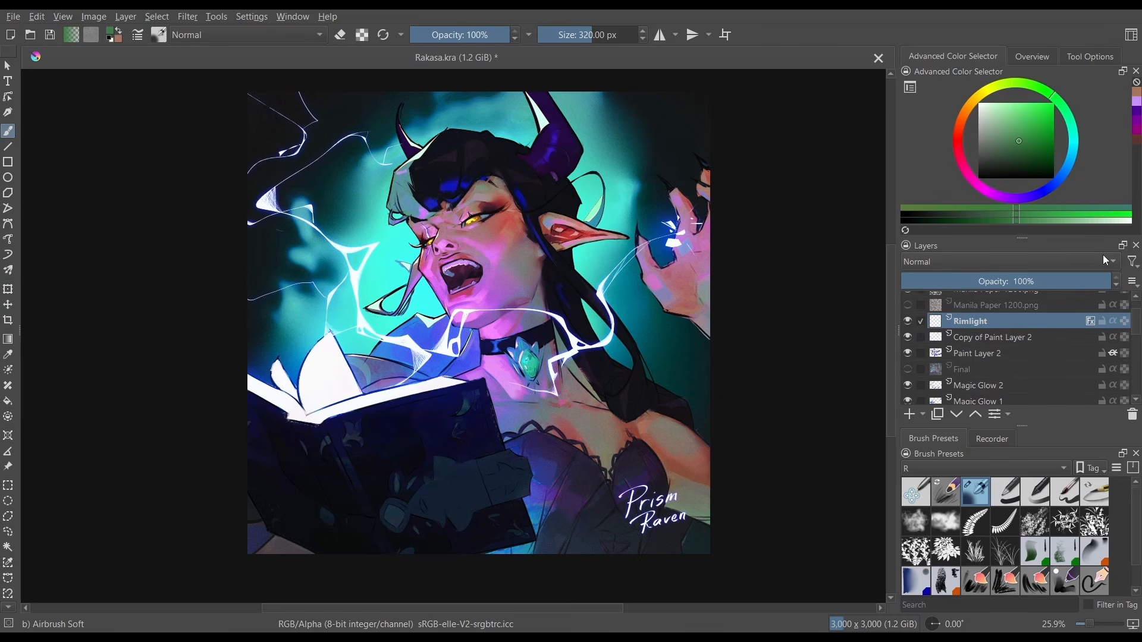
mouse_move(1069, 304)
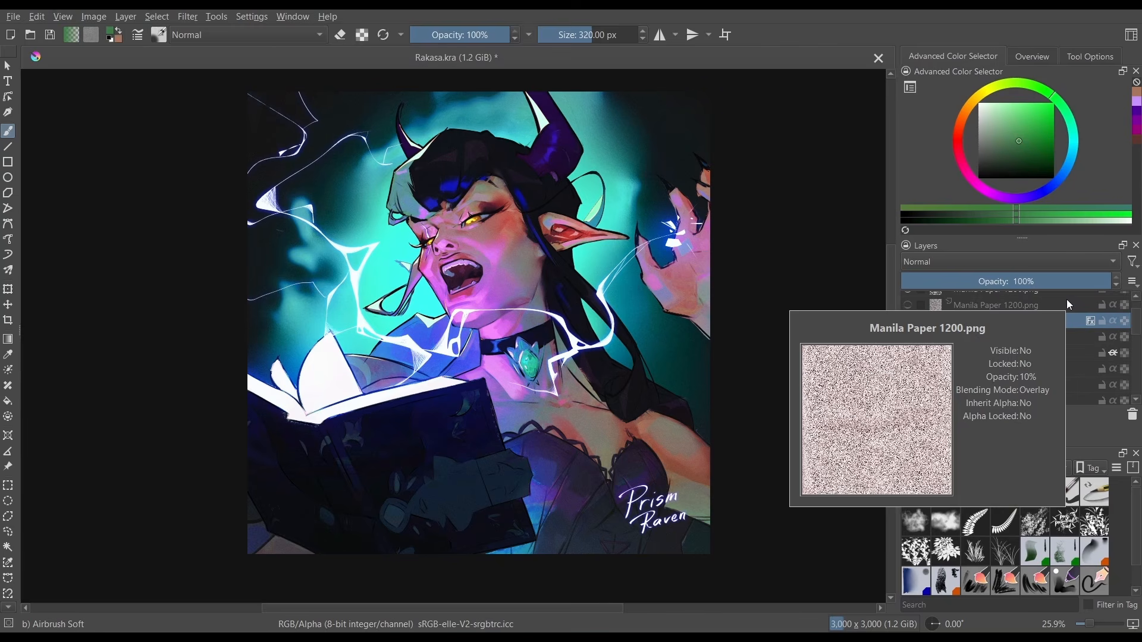
scroll(1139, 337, down, 3)
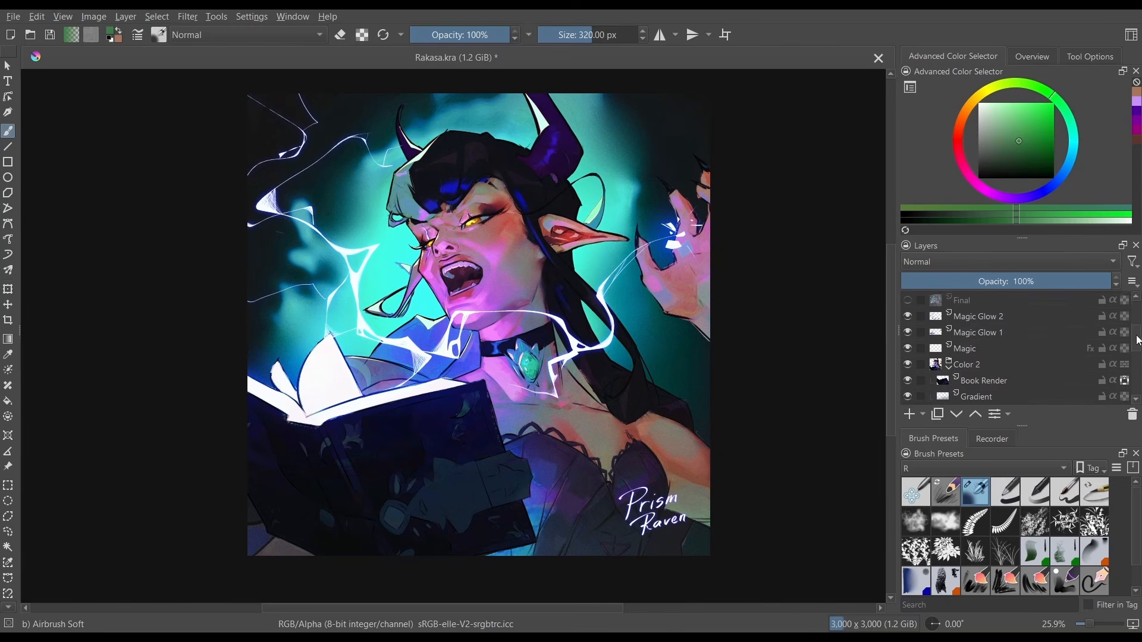
drag(1138, 338, 1139, 339)
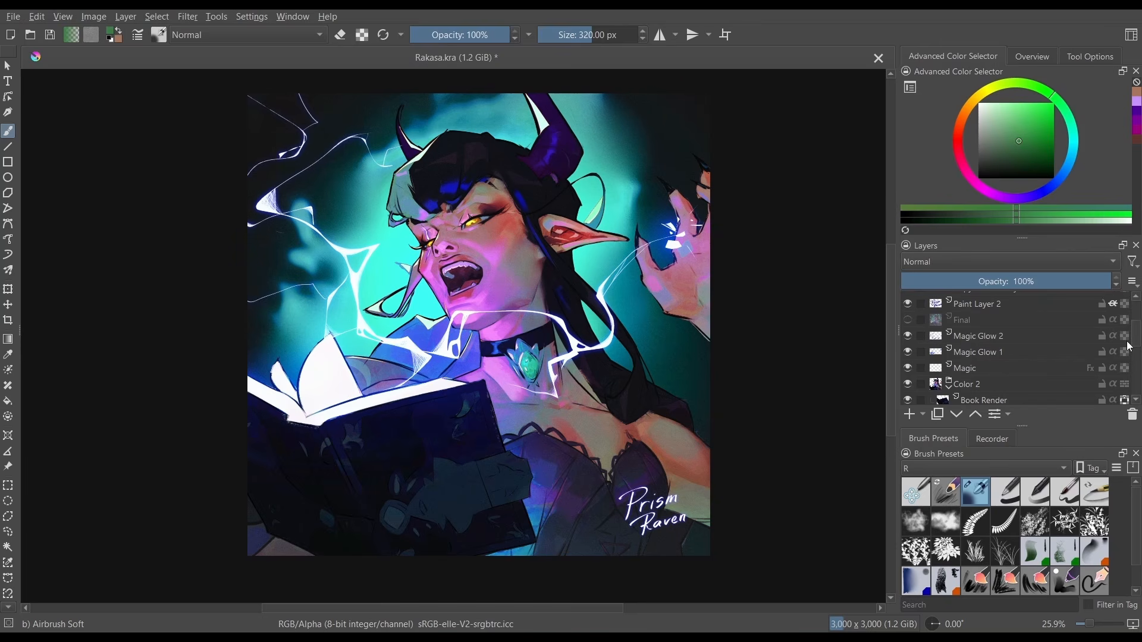
drag(1130, 343, 1133, 336)
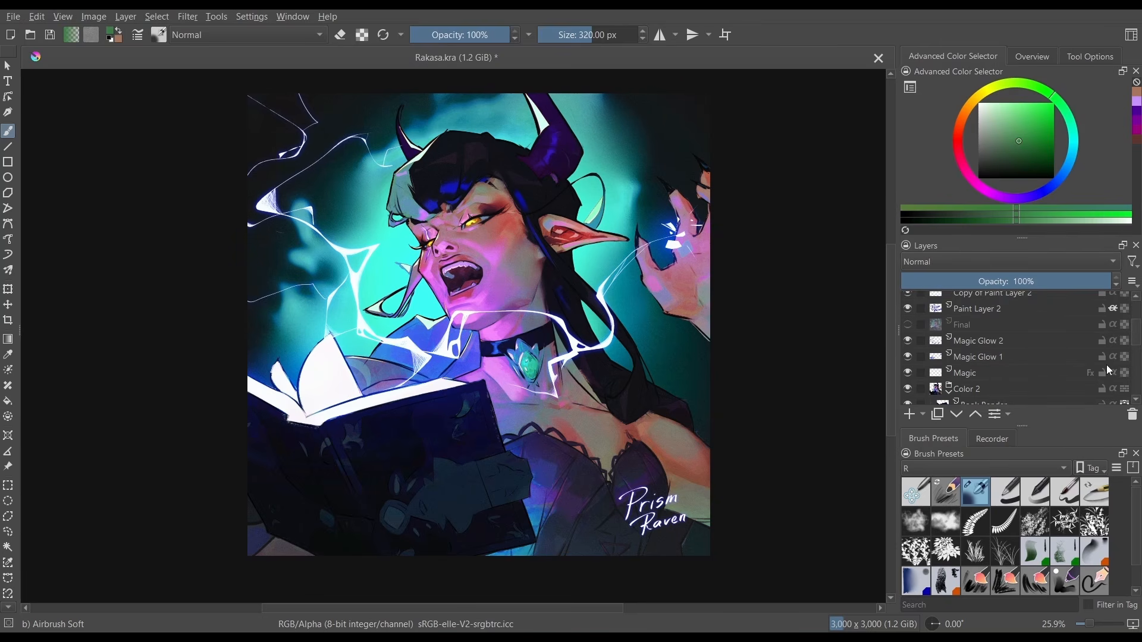
mouse_move(1107, 366)
scroll(1132, 340, down, 2)
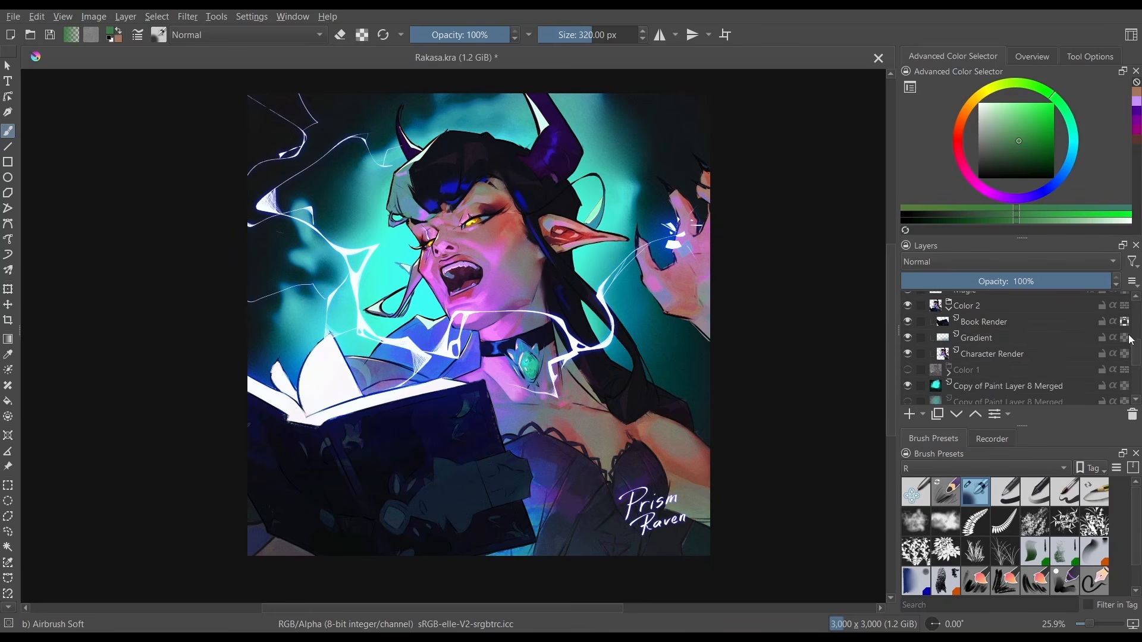
click(1018, 349)
key(ctrl+b)
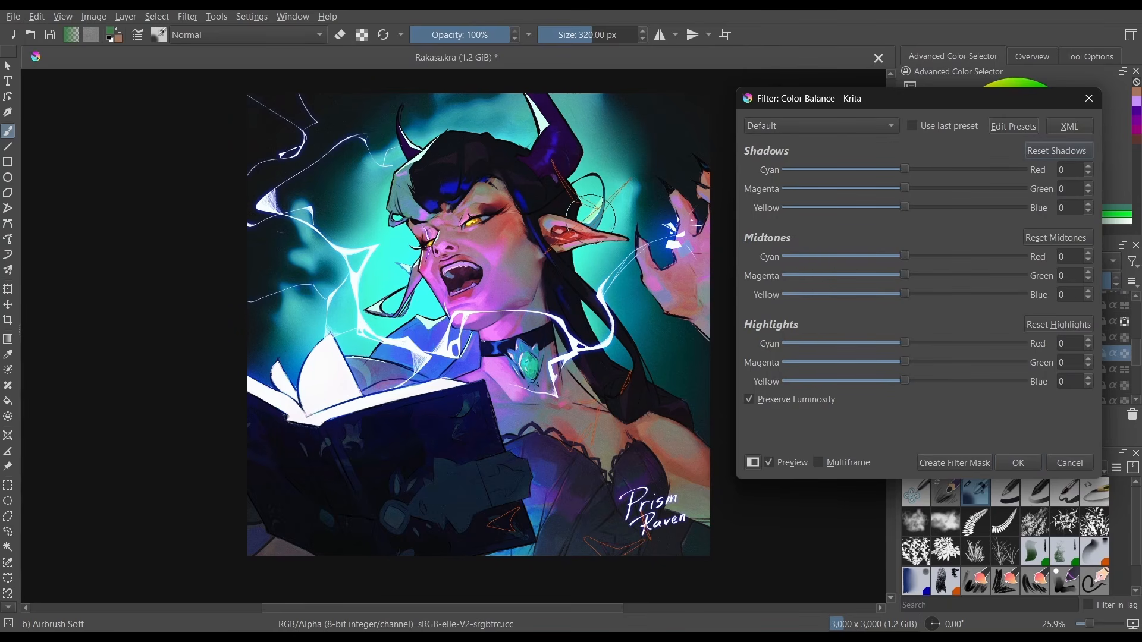
key(Escape)
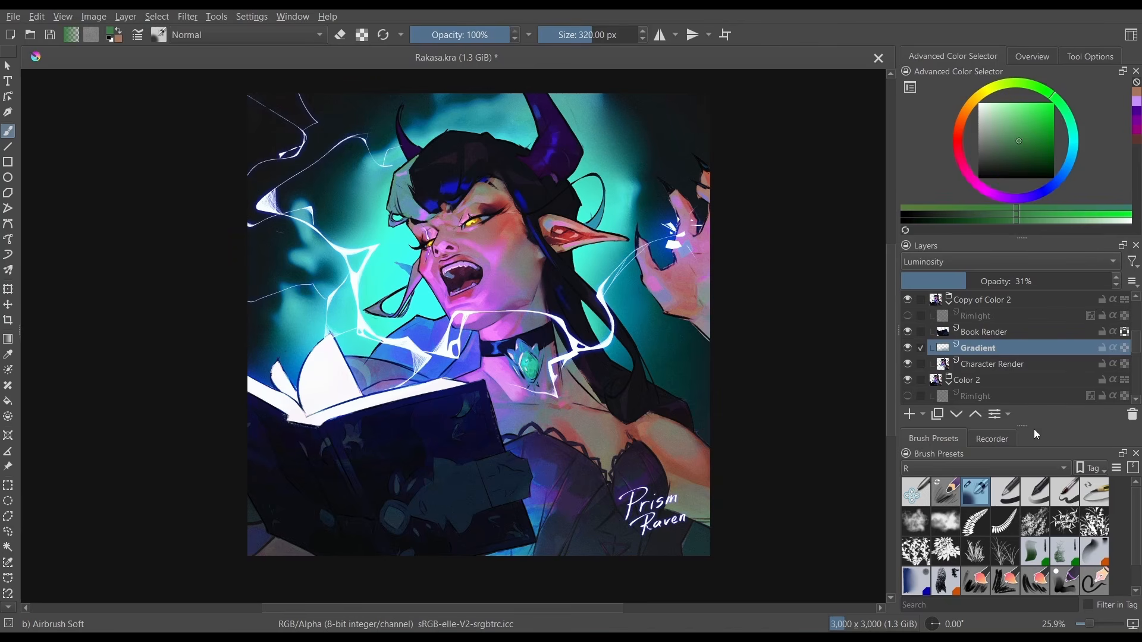
Try shifting the Character Render layer's shadows towards cyan at -26 with Color Balance, turn off Preserve Luminosity, and reset the shadows.
key(ctrl+z)
drag(1137, 331, 1136, 344)
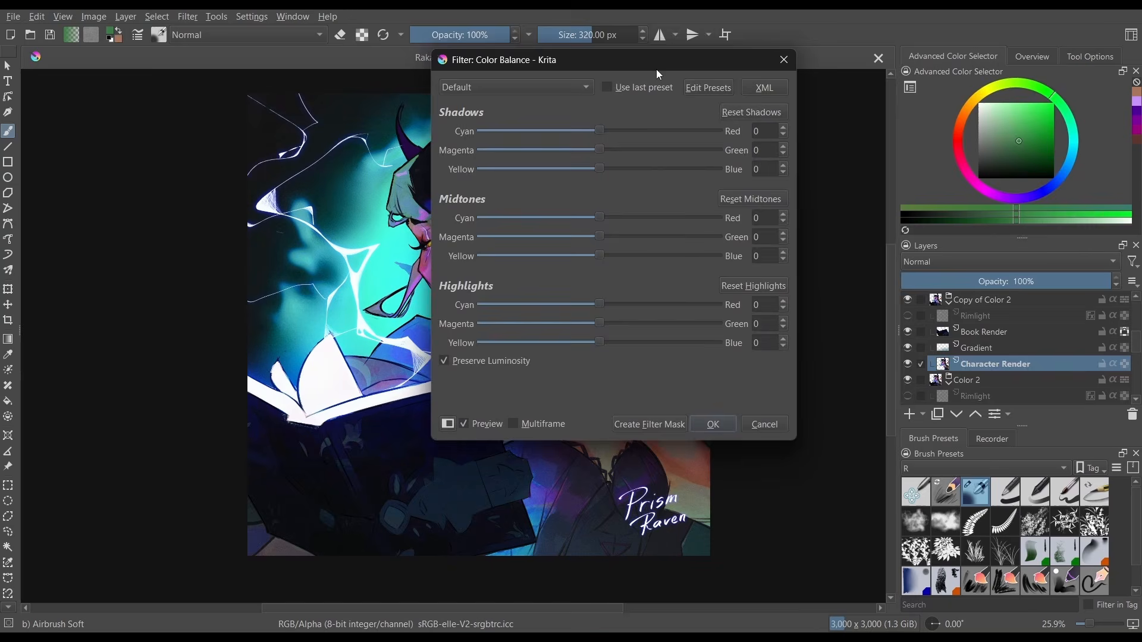
drag(657, 71, 962, 118)
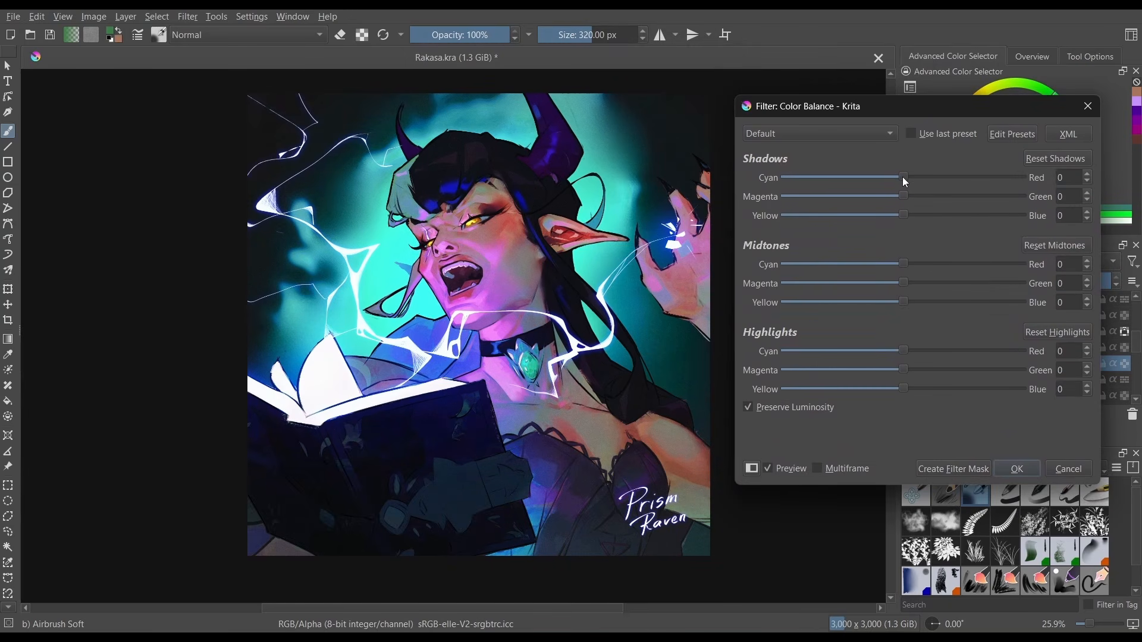
drag(905, 178, 871, 184)
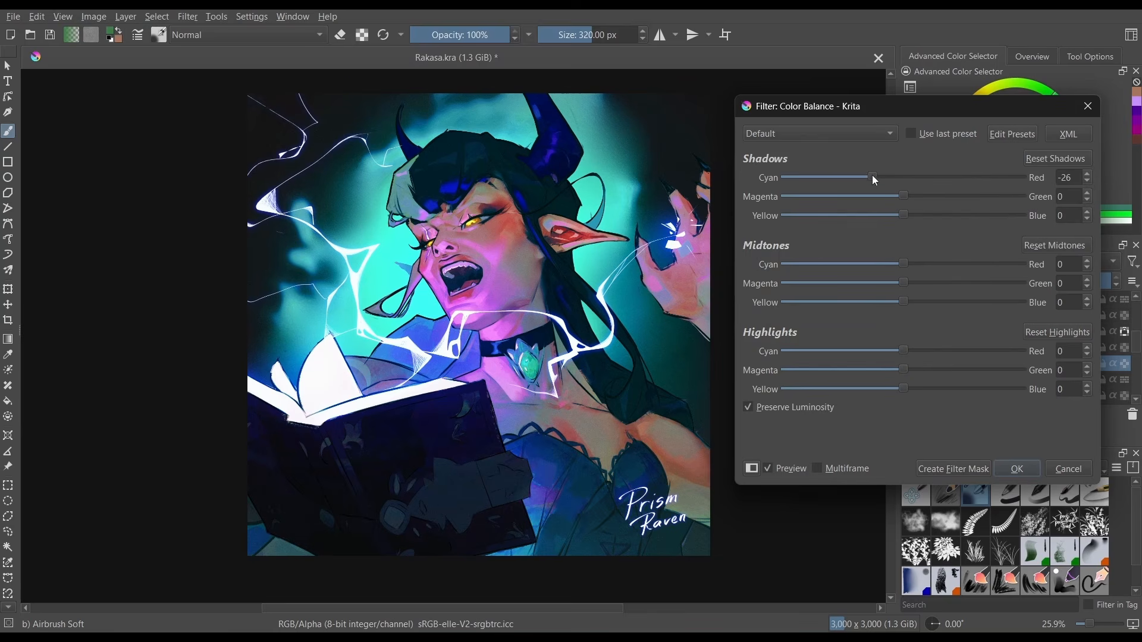
drag(872, 176, 905, 230)
click(744, 430)
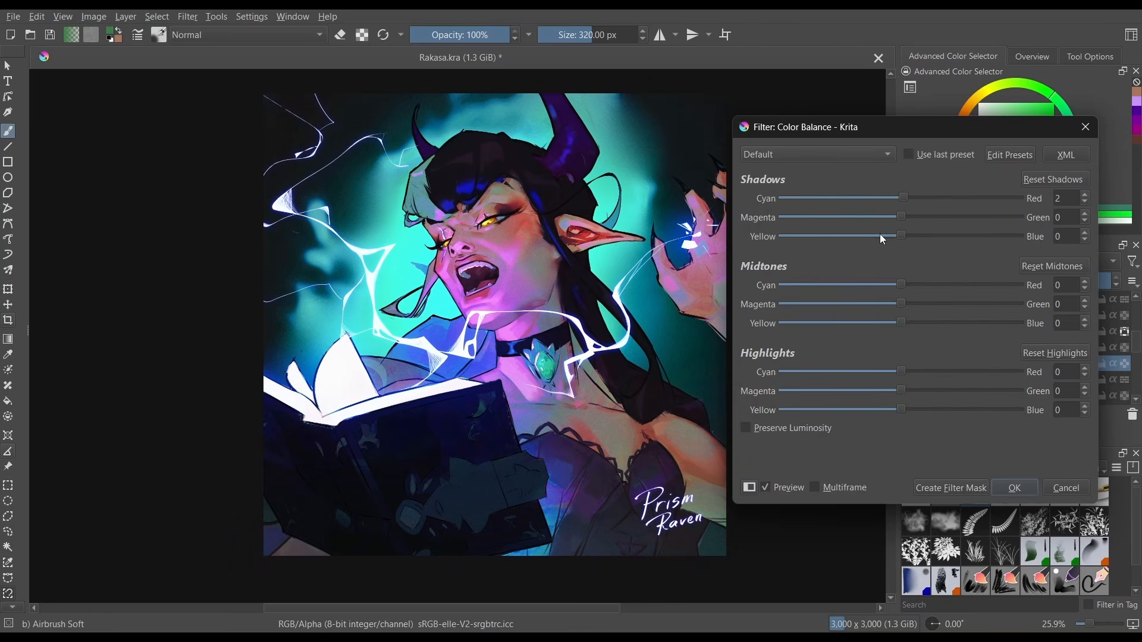
click(1055, 180)
Try shifting the midtones to green 22 with Preserve Luminosity turned back on, reset them, try green -15, and reset again.
drag(901, 305, 928, 304)
click(773, 428)
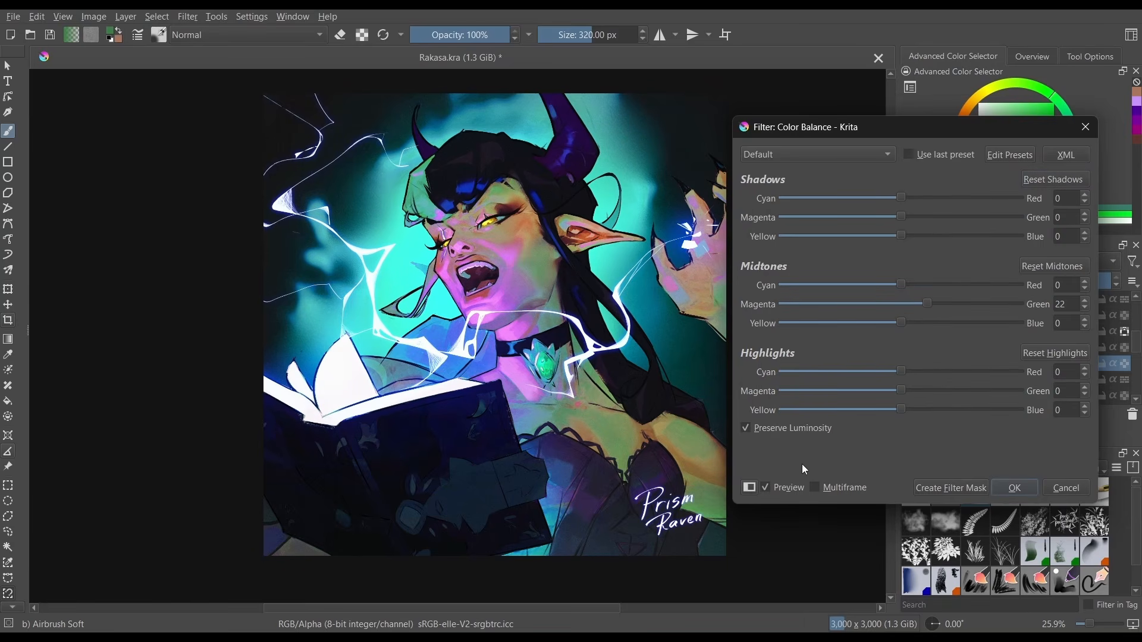
click(1052, 267)
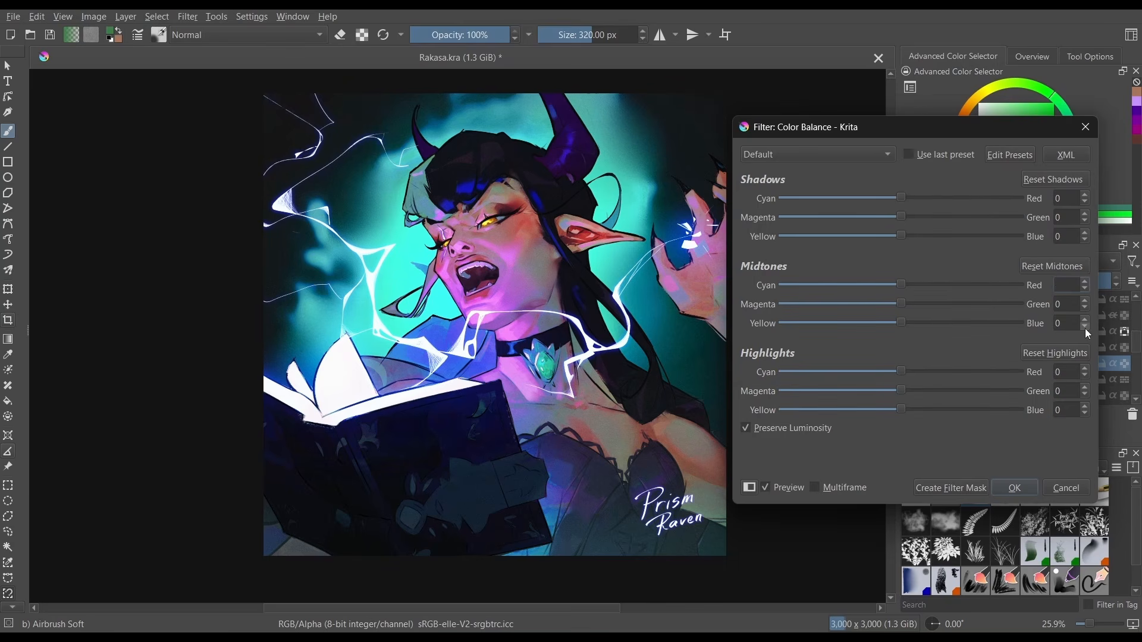
text(4)
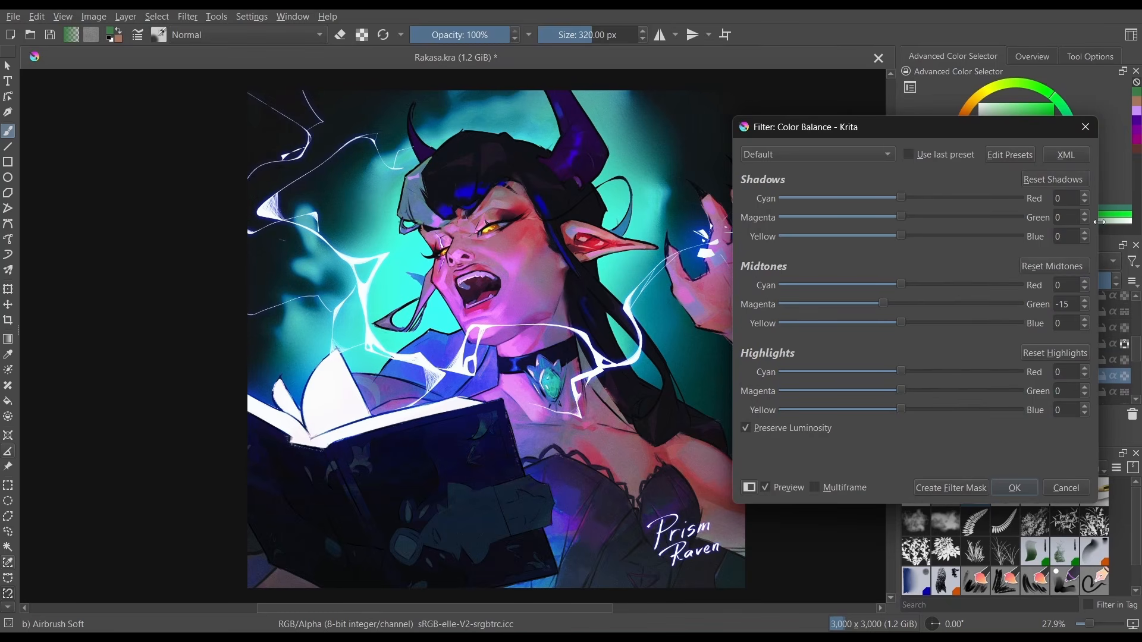
click(1049, 268)
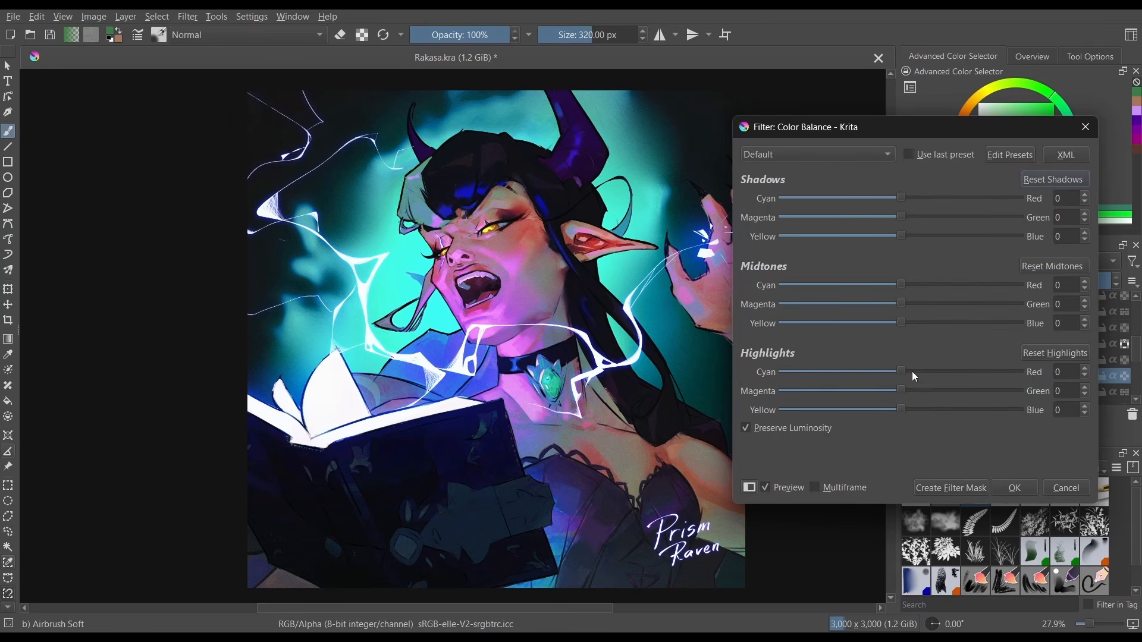
Shift the Color Balance highlights towards red at 40 and toggle the preview to compare the character with the original.
drag(911, 371, 949, 371)
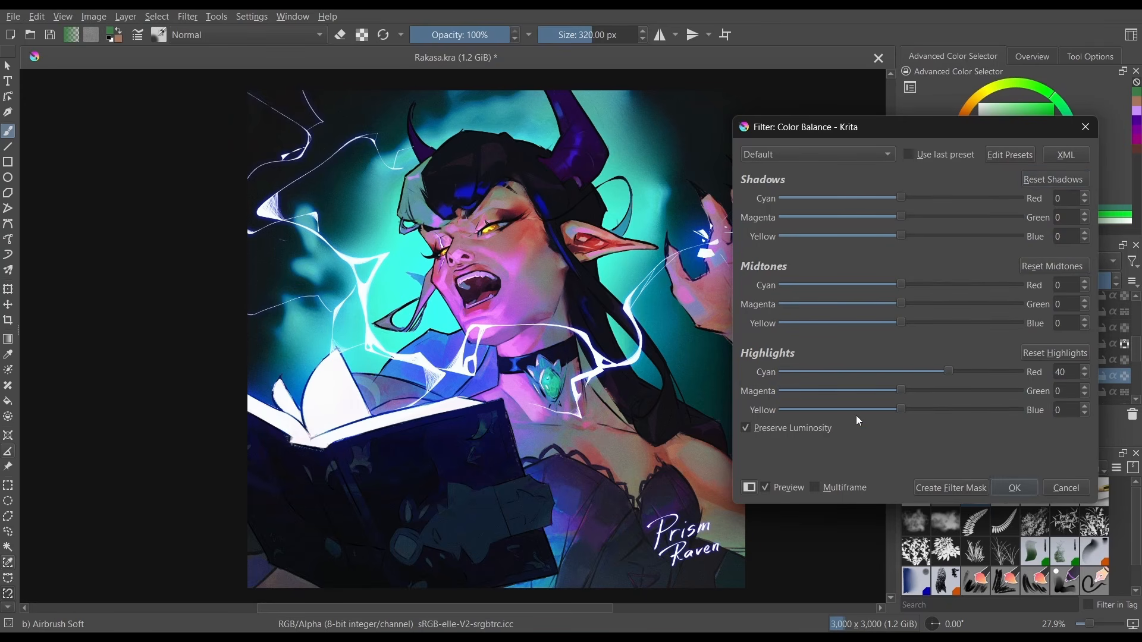
click(767, 483)
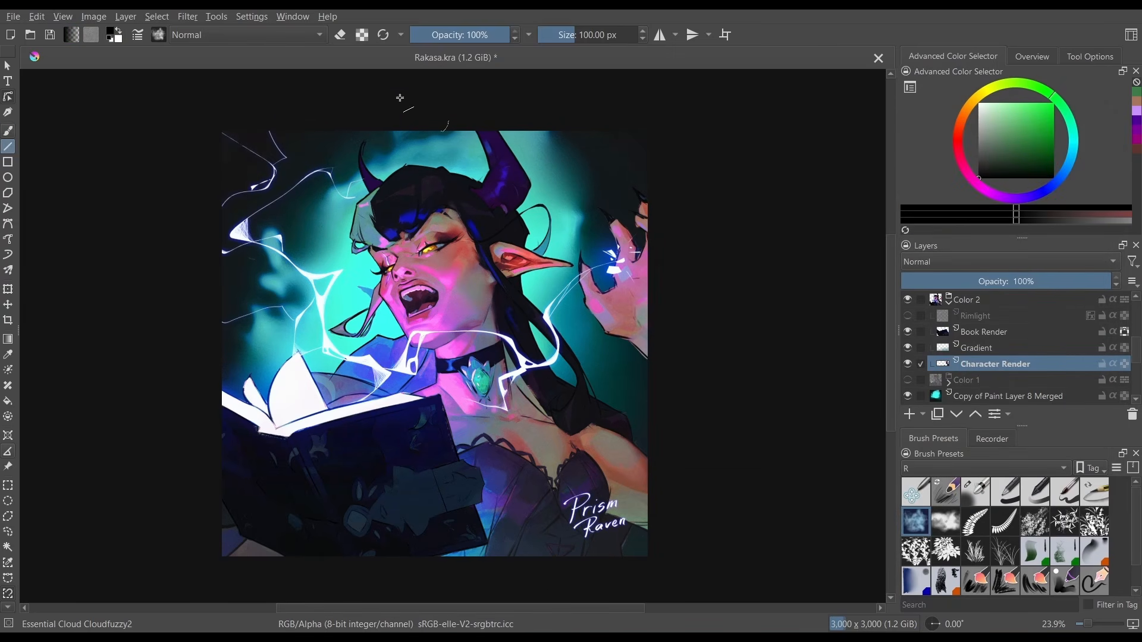
Open the Levels filter on the Character Render layer and deepen the darks by raising the input black point to 27.
click(187, 16)
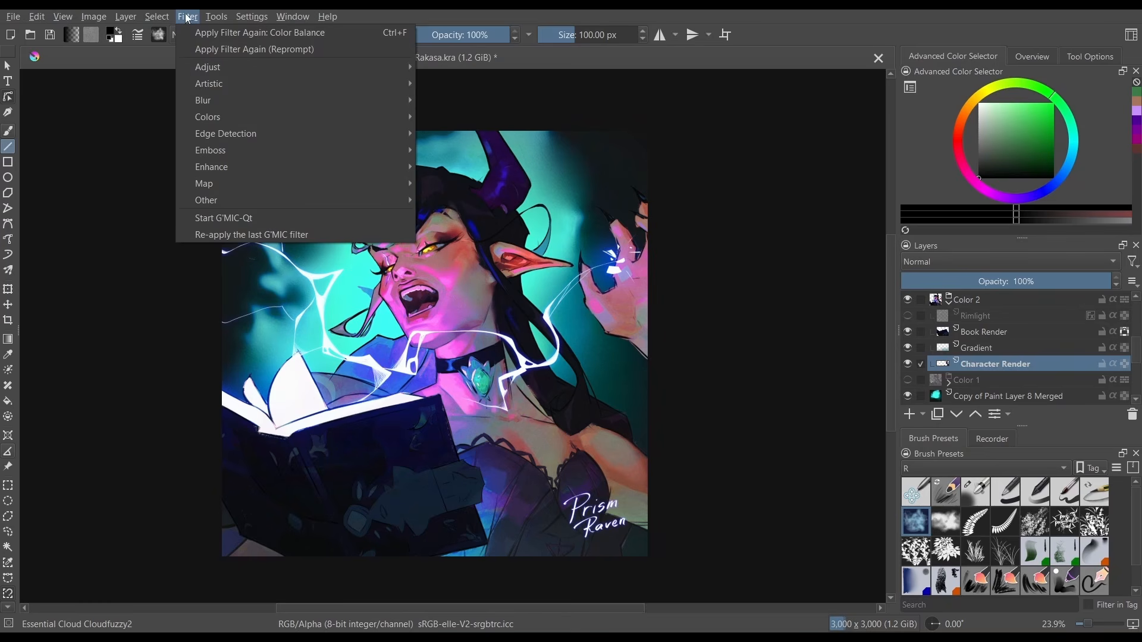
mouse_move(247, 67)
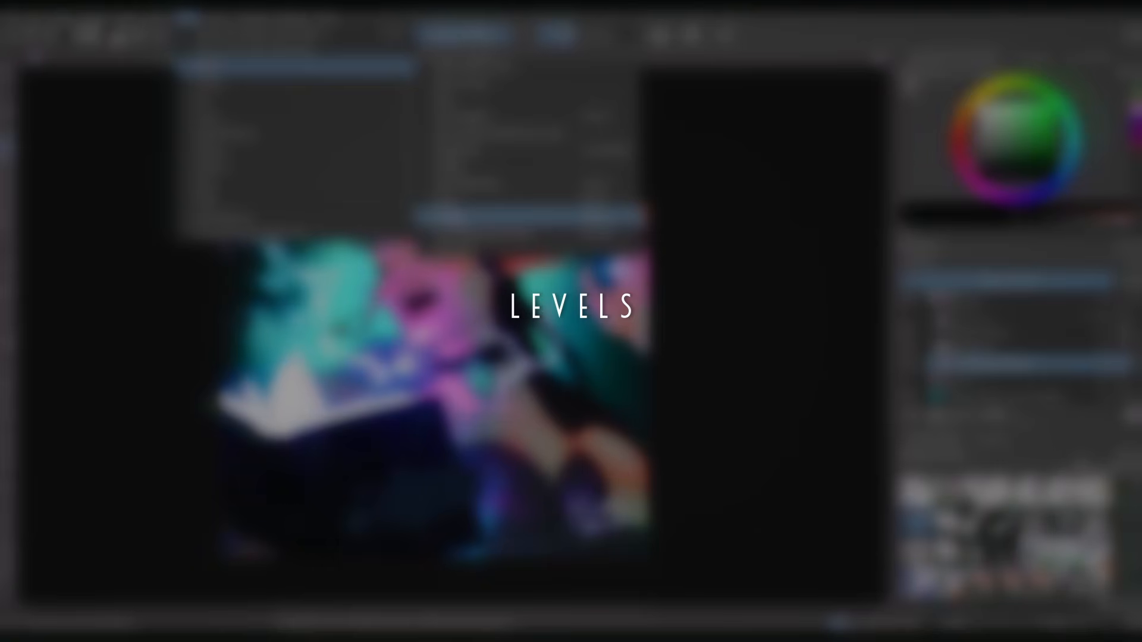
click(457, 217)
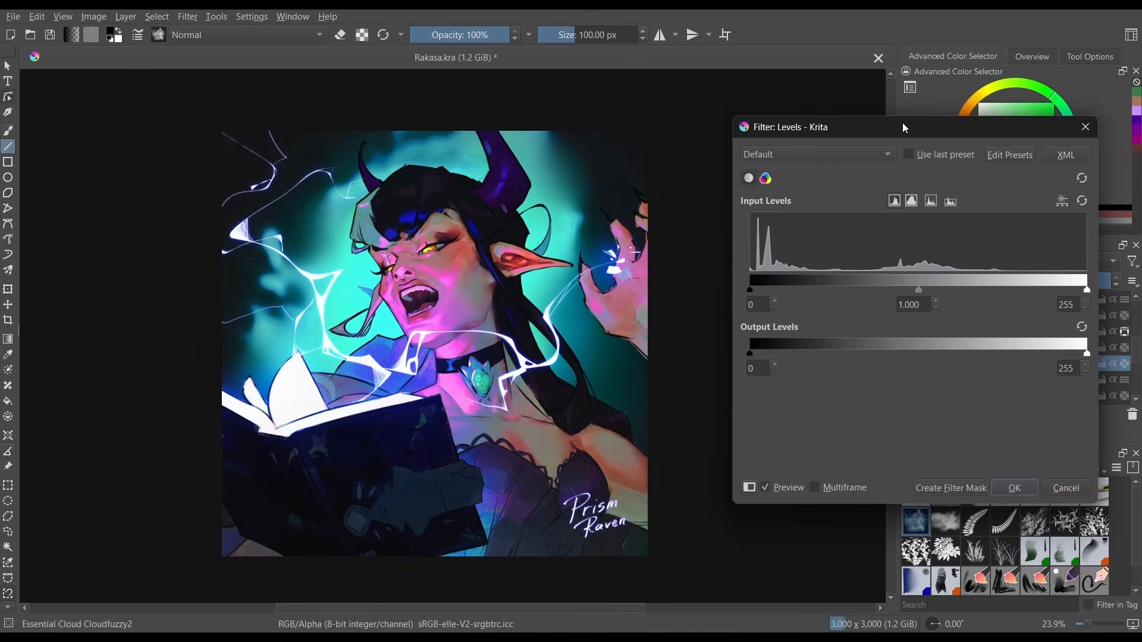
drag(905, 123, 832, 139)
drag(682, 307, 717, 309)
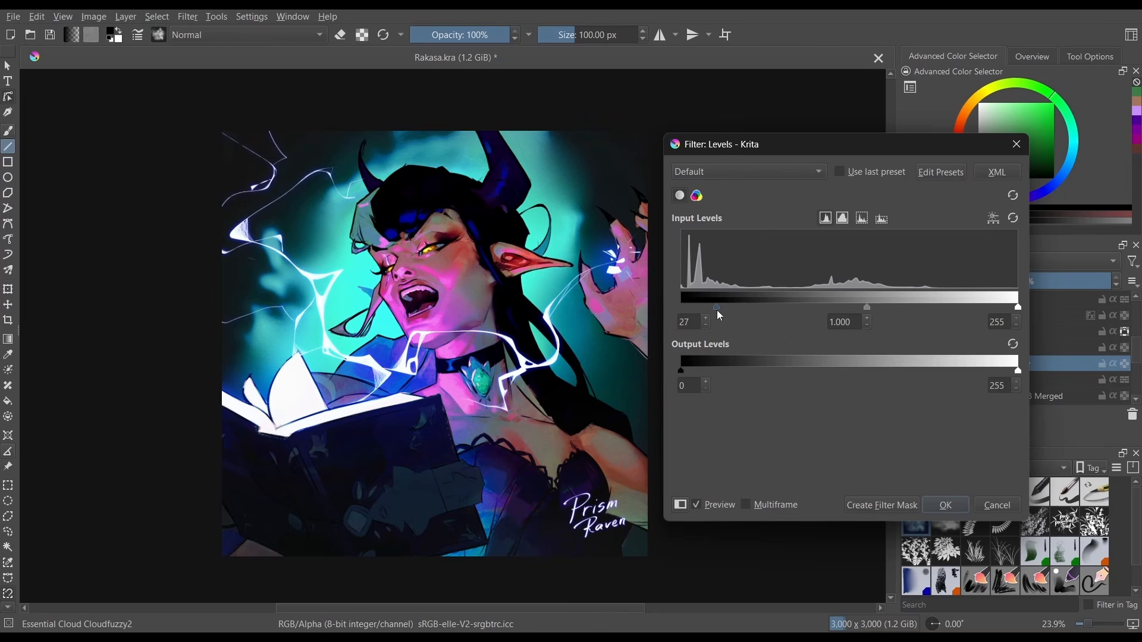
Try raising the input black point to 48, shifting the midtone marker darker and lowering the white point, and reset all levels.
mouse_move(715, 305)
mouse_down()
mouse_move(700, 309)
mouse_move(745, 319)
mouse_up()
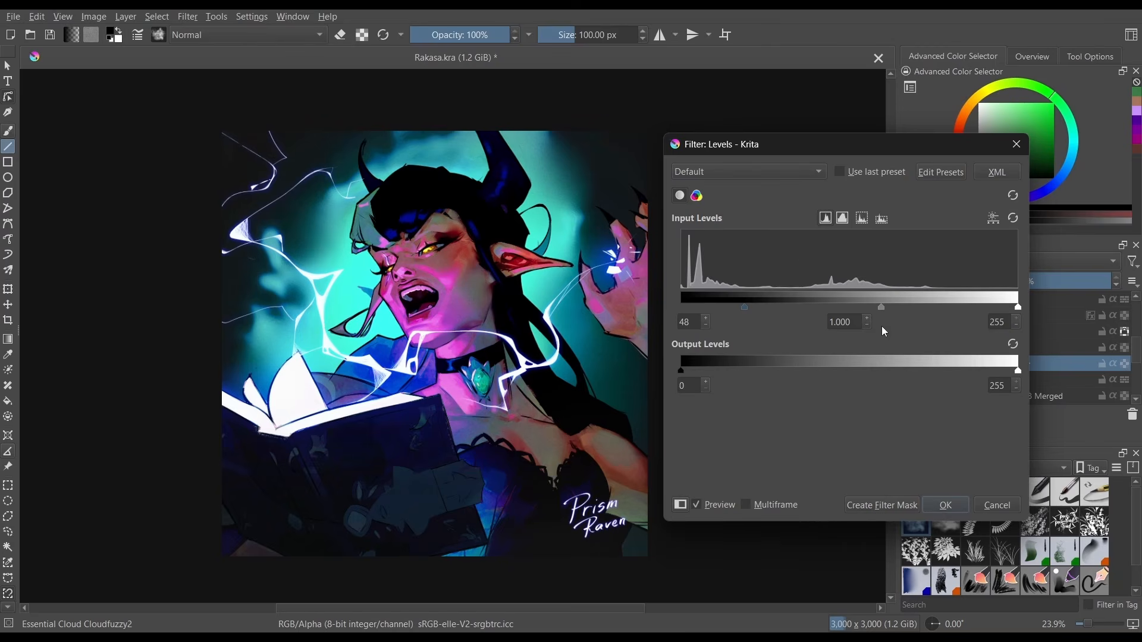
drag(880, 307, 819, 310)
drag(1019, 307, 944, 310)
click(1013, 195)
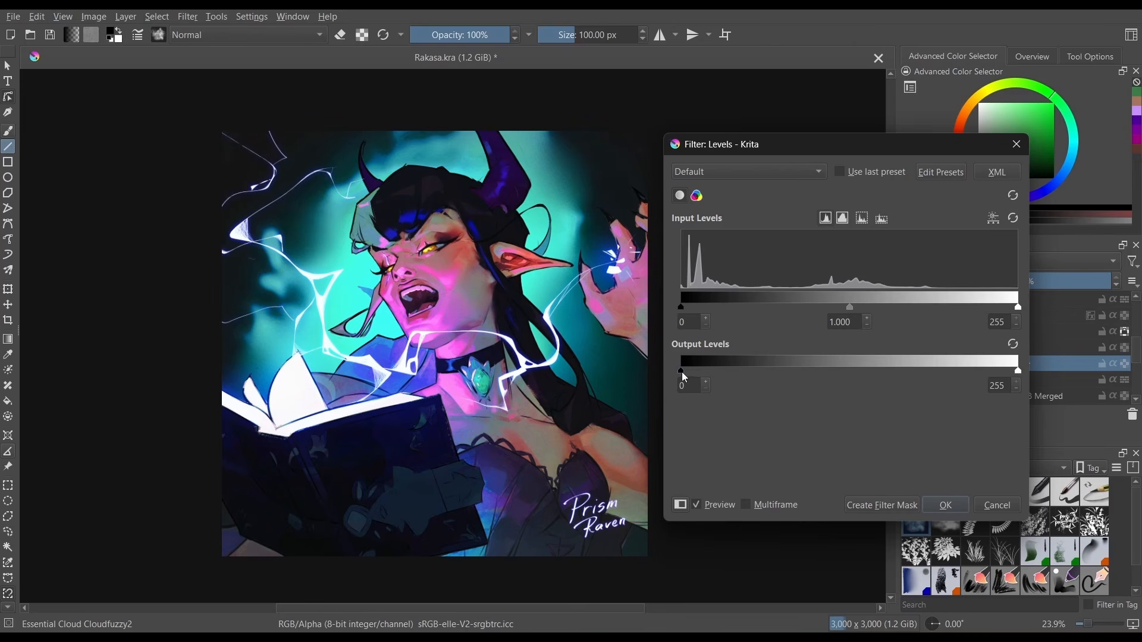
Try compressing the output levels to a black point of 52 and a white point of 198, and discard the Levels filter.
drag(681, 372, 731, 379)
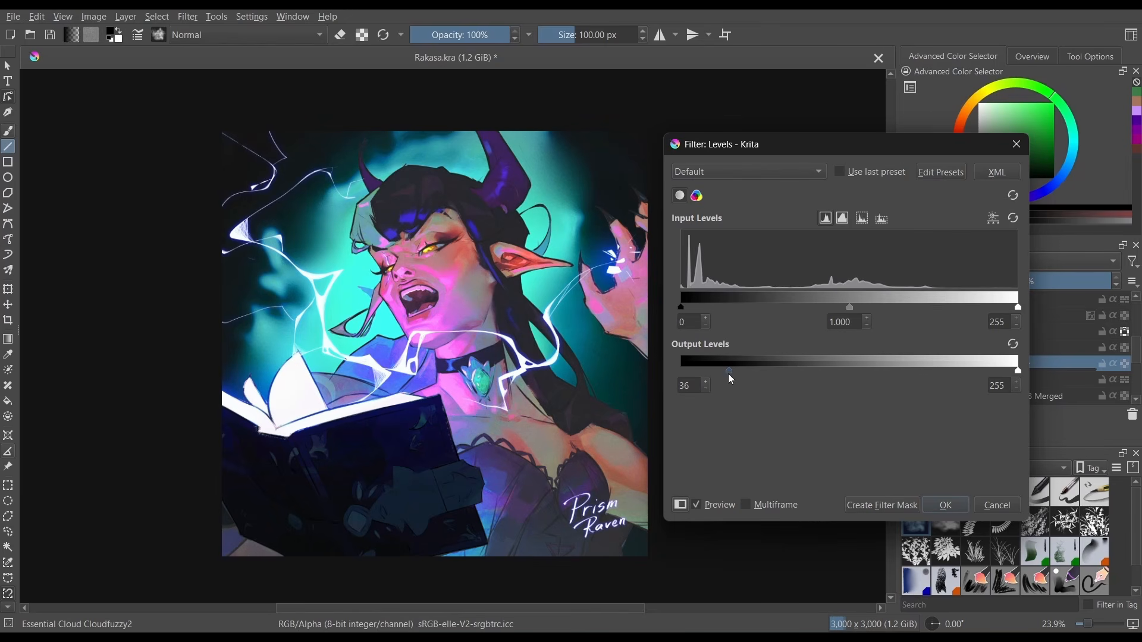
drag(1018, 371, 944, 371)
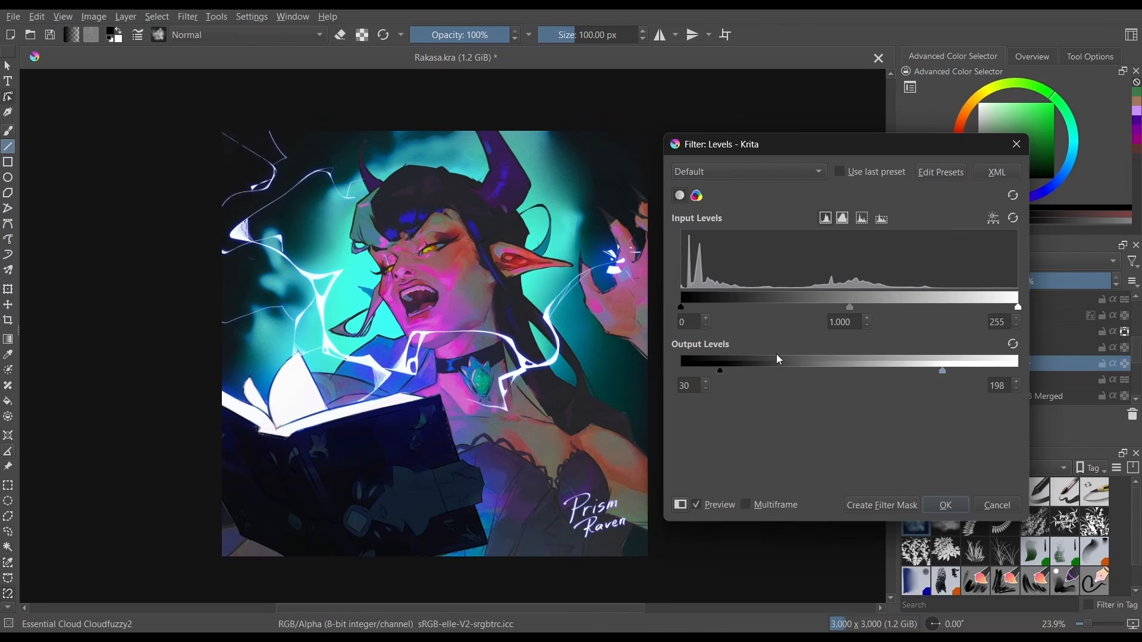
drag(720, 364, 726, 370)
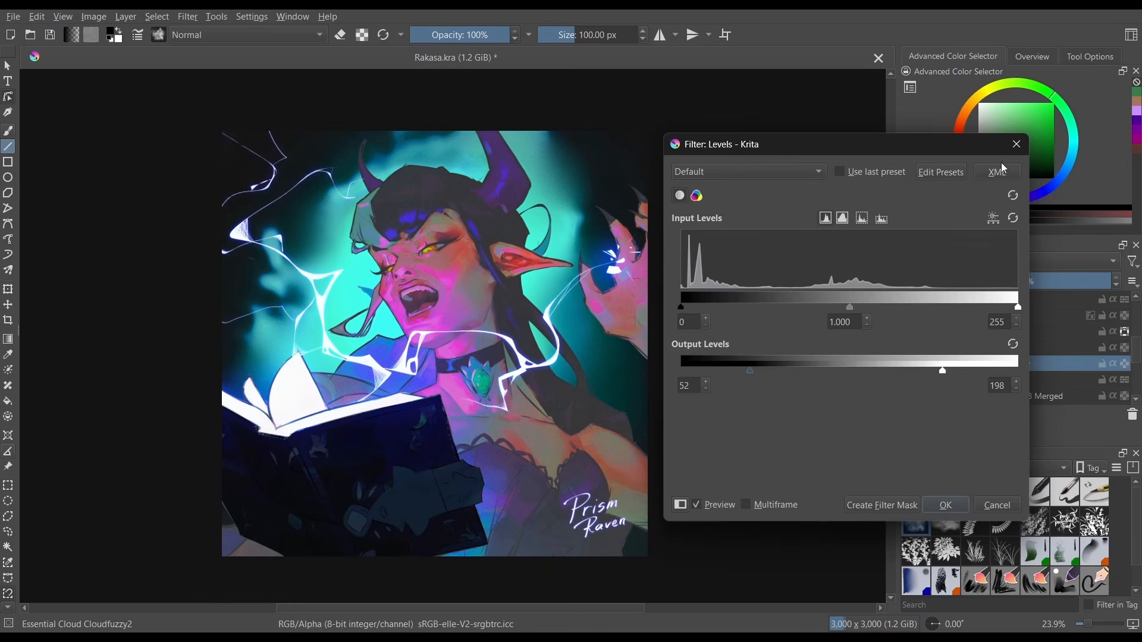
click(1016, 145)
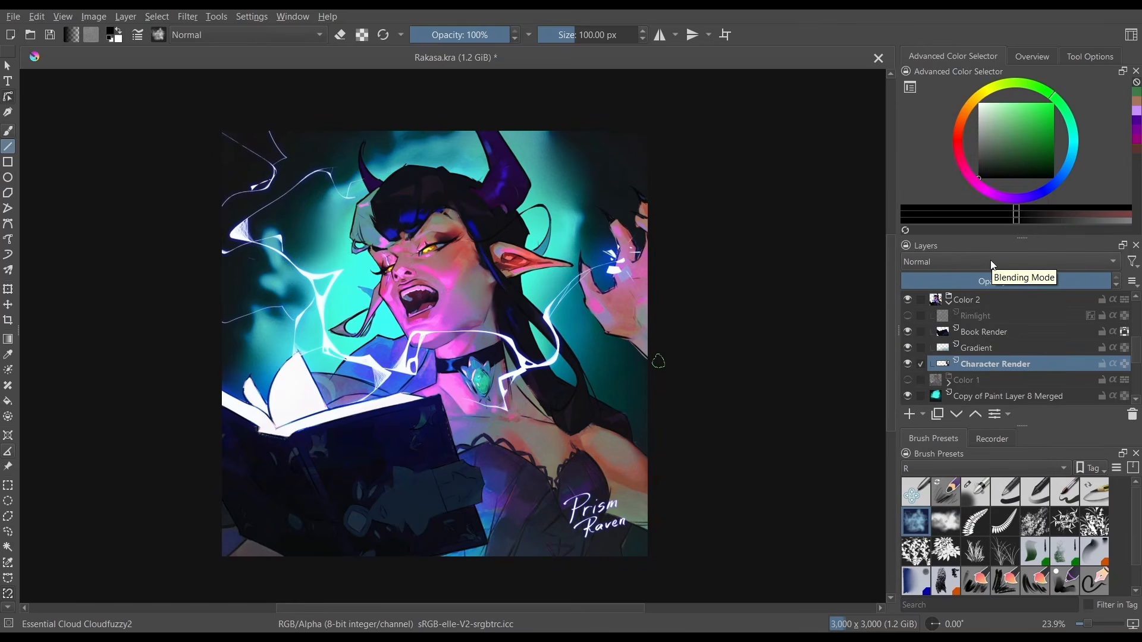
Try the same effect with a Color Adjustment curve, raising its dark end, lowering its light end to 233 and bending the middle, and discard it.
key(ctrl+m)
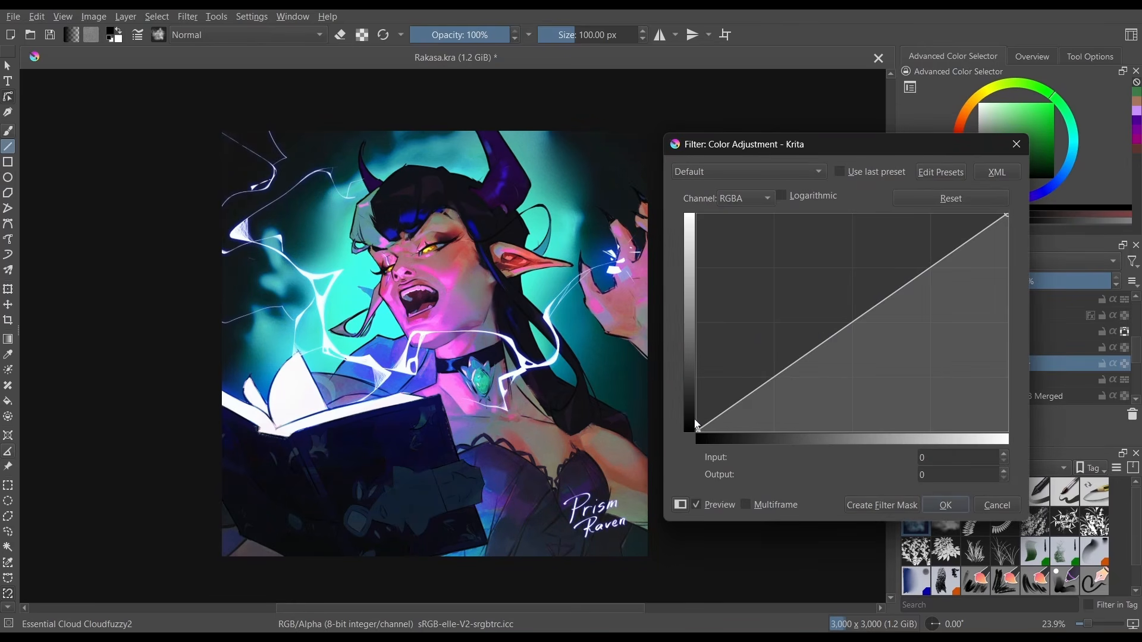
drag(698, 426, 697, 396)
drag(1007, 216, 1007, 233)
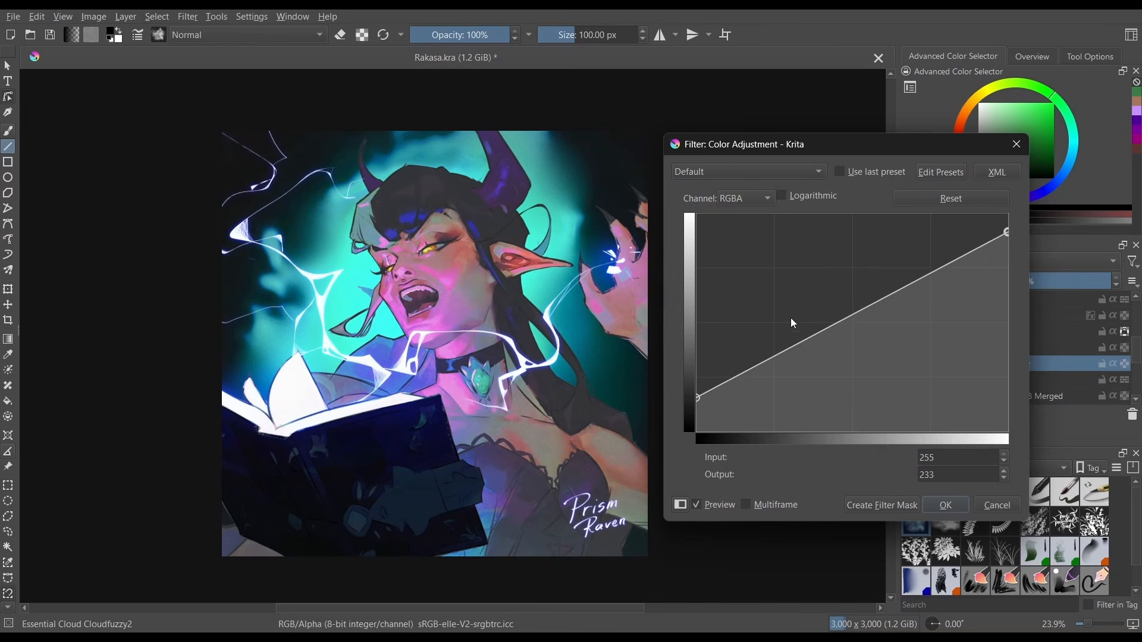
drag(857, 313, 924, 303)
click(1015, 150)
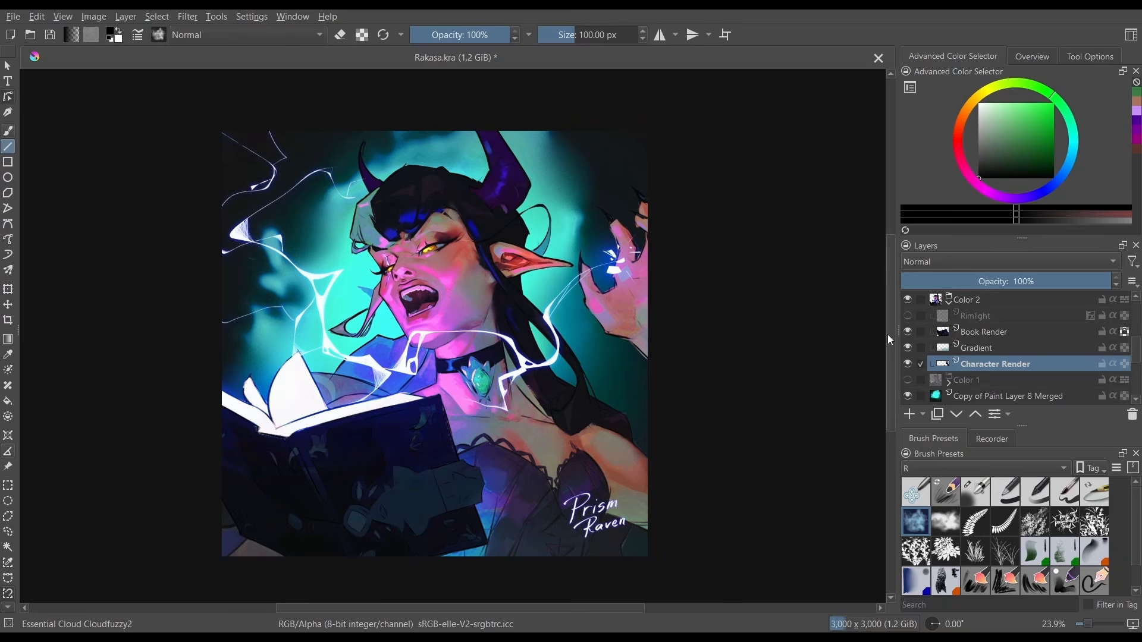
Select the upper Copy of Paint Layer 8 Merged layer and open the Gradient Map filter on it, clear of the artwork.
click(996, 335)
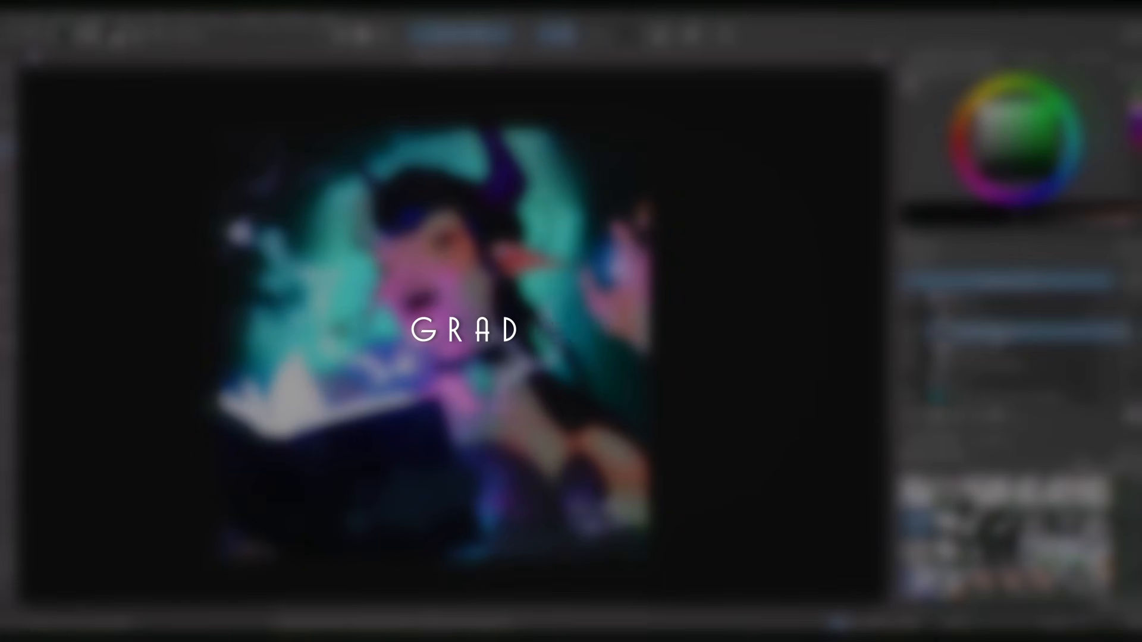
click(1008, 394)
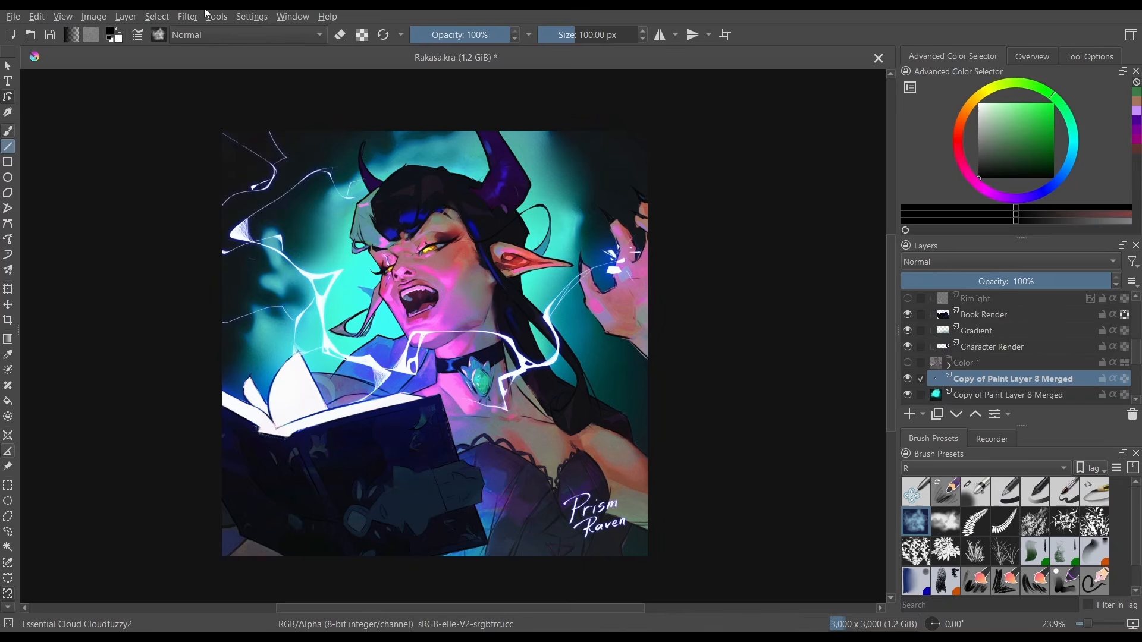
click(188, 17)
mouse_move(310, 184)
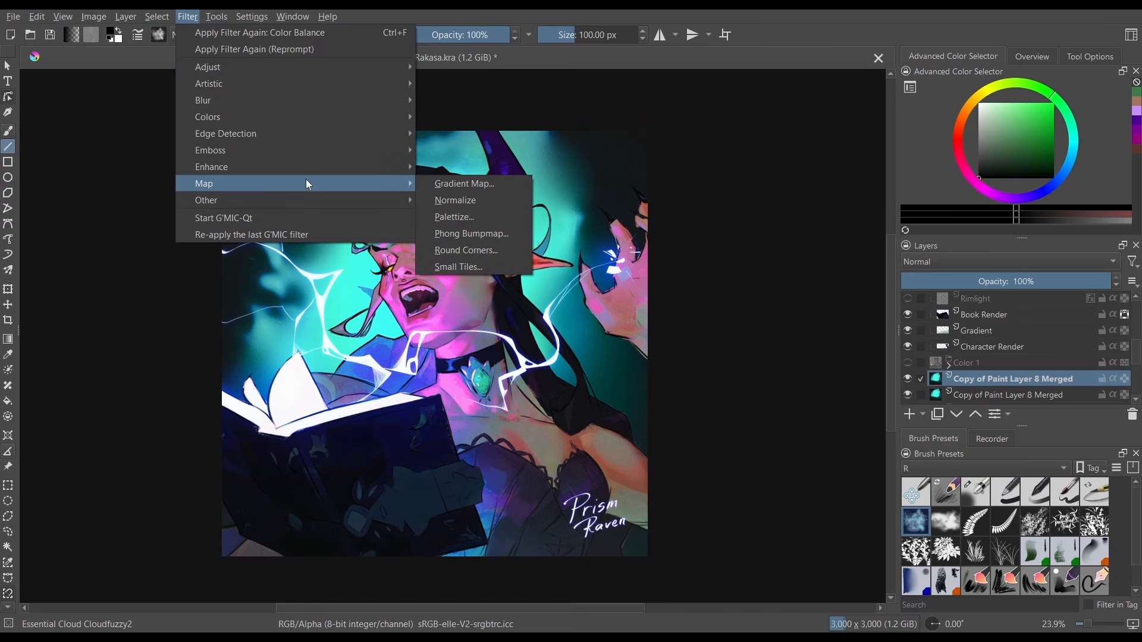
click(468, 191)
drag(982, 143, 644, 27)
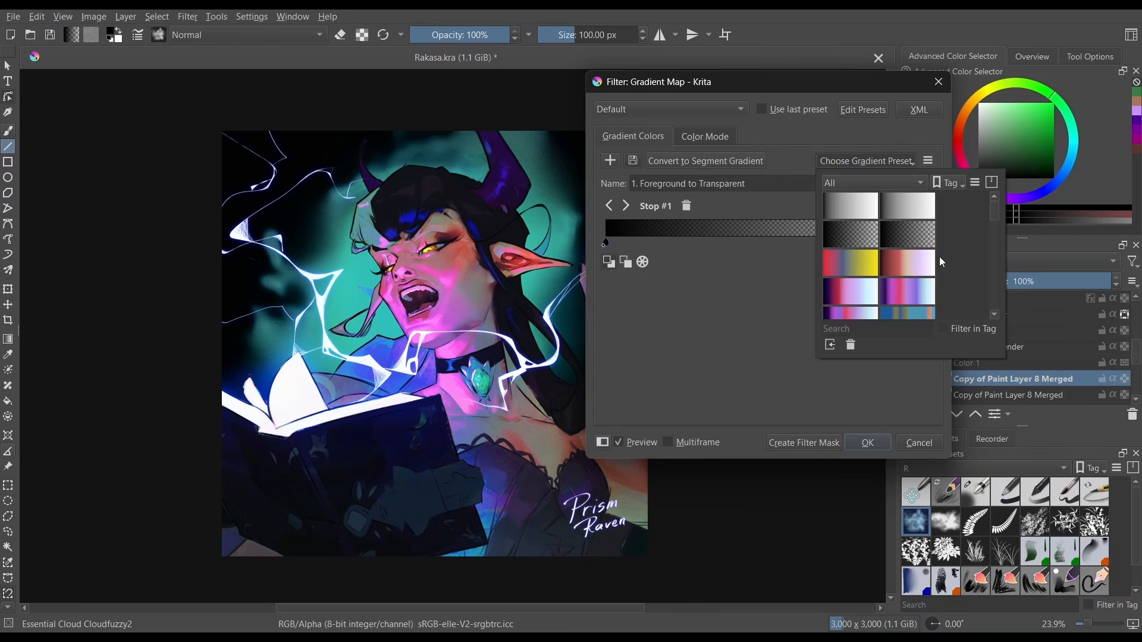
click(981, 250)
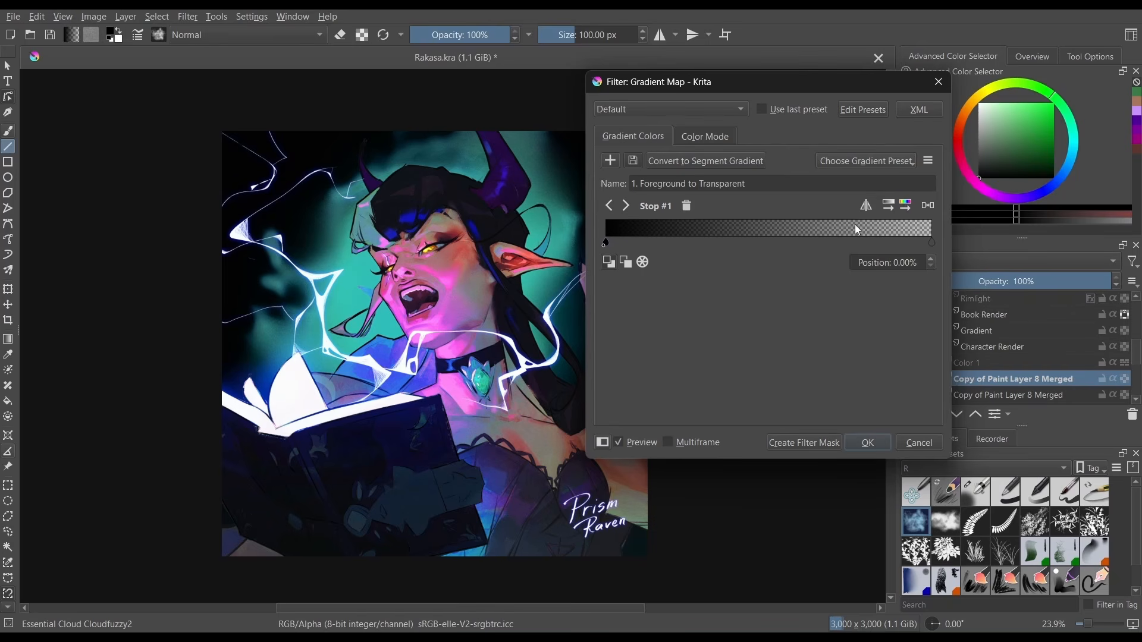
Map the background layer to the Amber Dreams gradient preset.
click(866, 160)
click(879, 288)
click(753, 347)
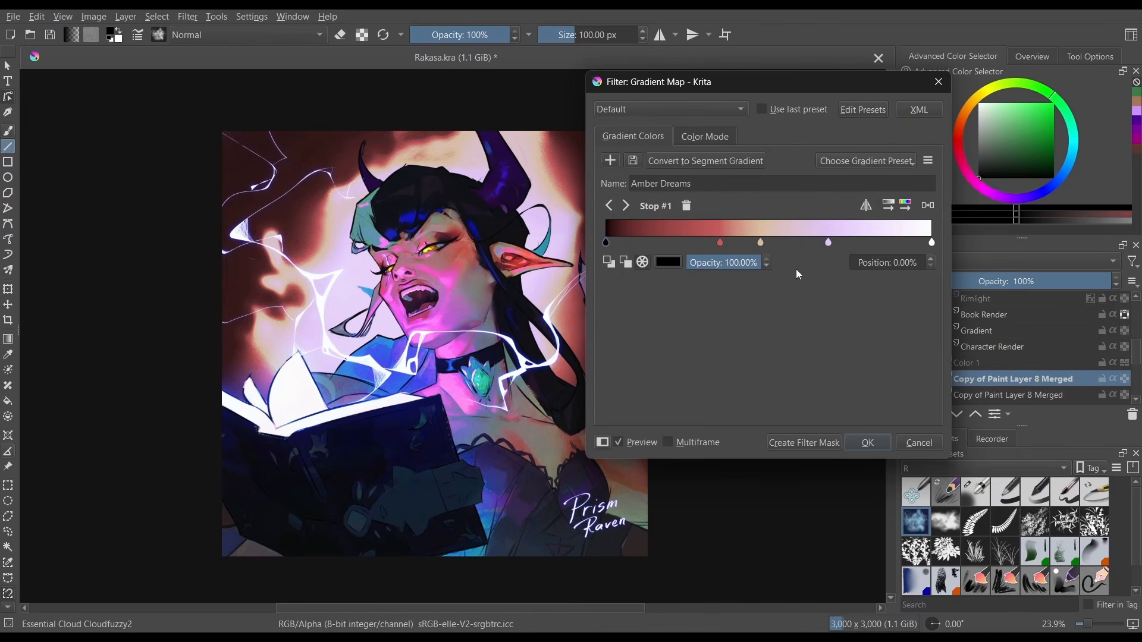
Move the red stop to about 34% and the tan and lilac stops towards the light end, compare with the preview off, and apply the gradient map.
drag(719, 243, 712, 246)
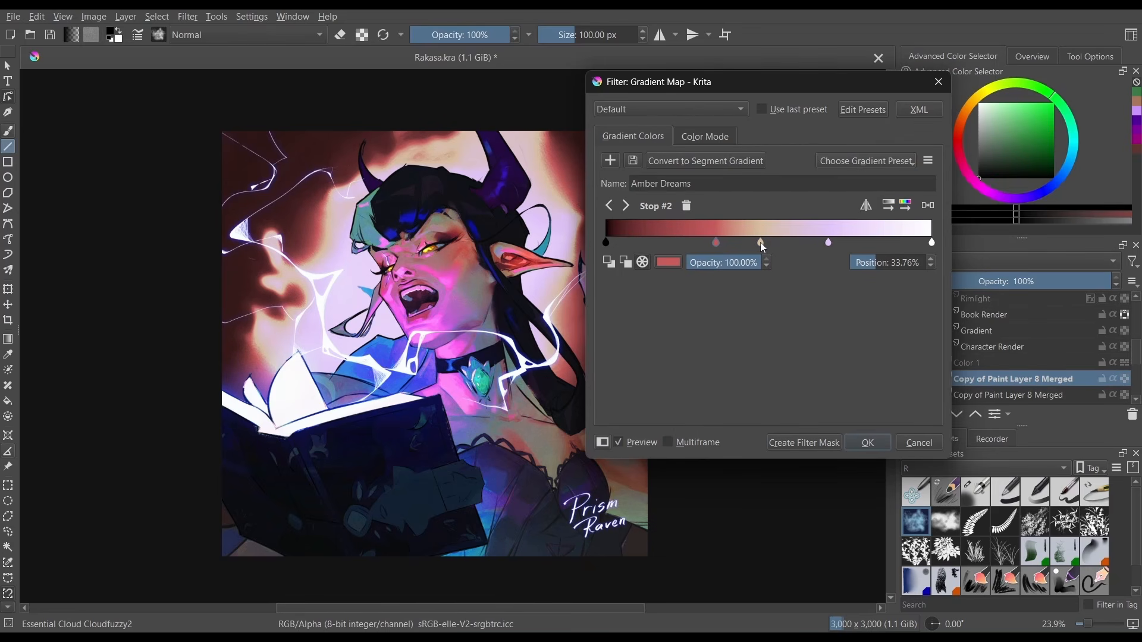
drag(761, 242, 849, 244)
click(933, 244)
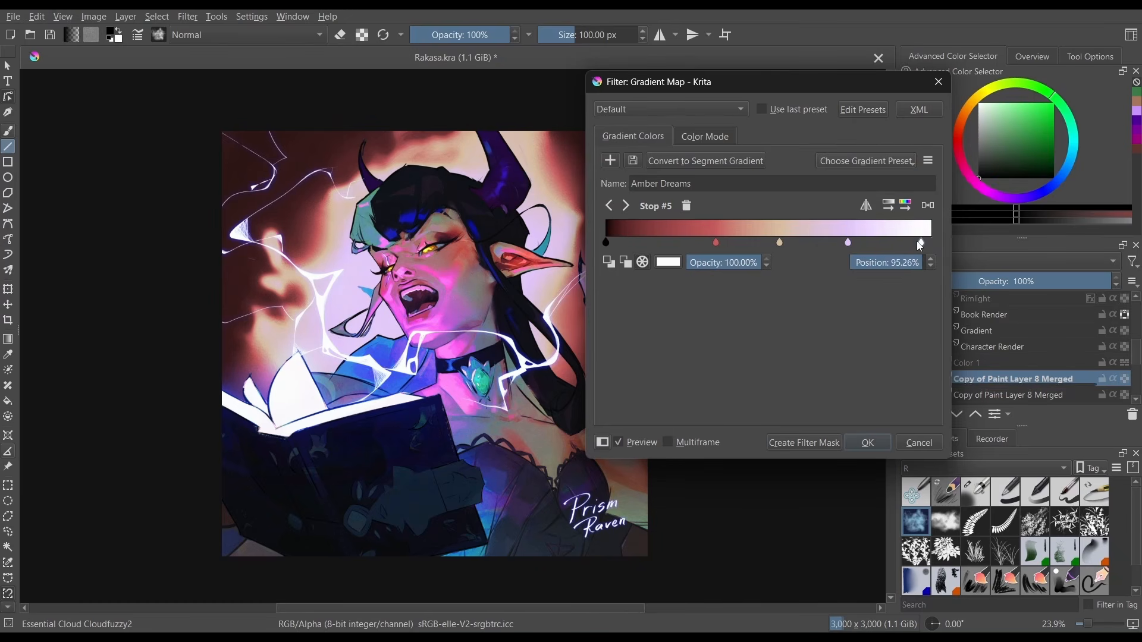
click(619, 442)
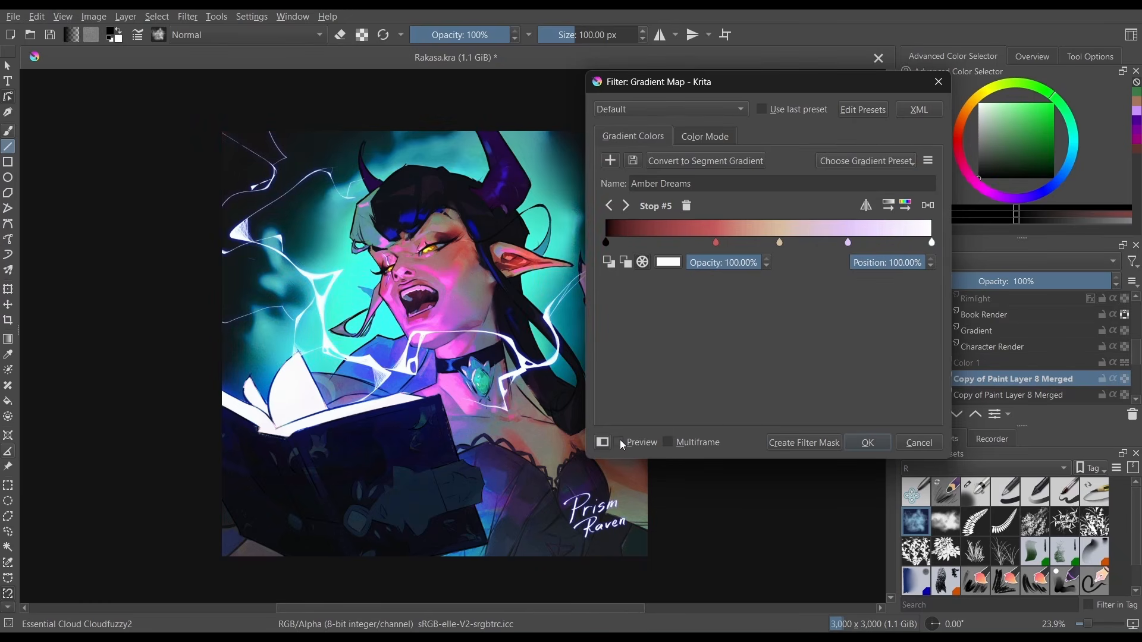
click(620, 442)
click(869, 443)
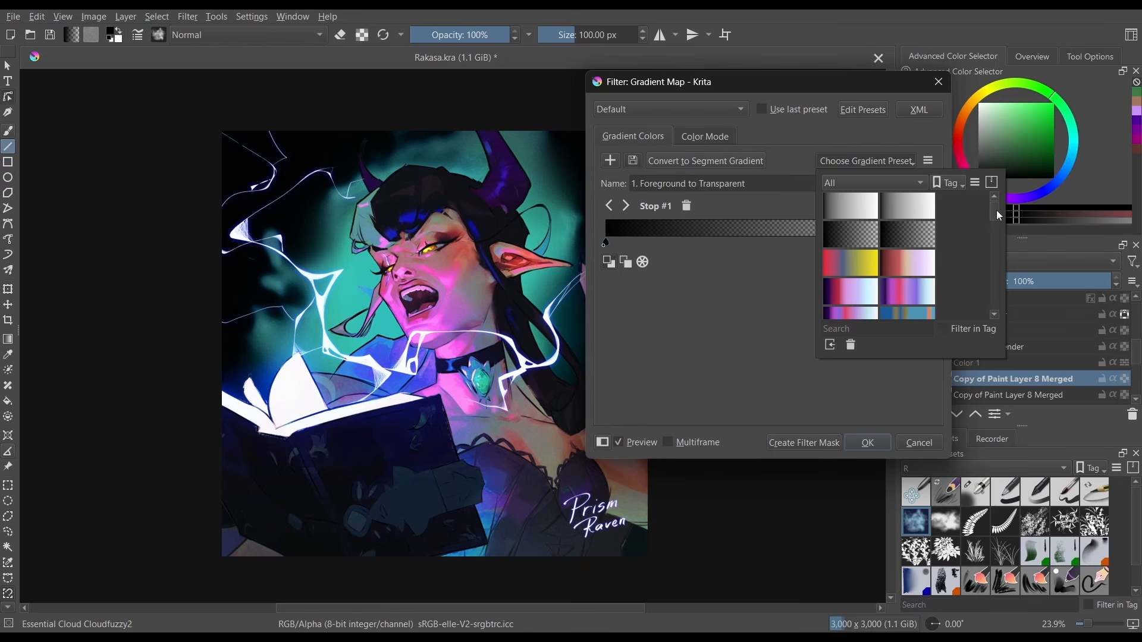
Try the Aquarius, Aries, Autumn Oak and Cold Rainbow gradient presets on the background layer.
scroll(994, 212, down, 5)
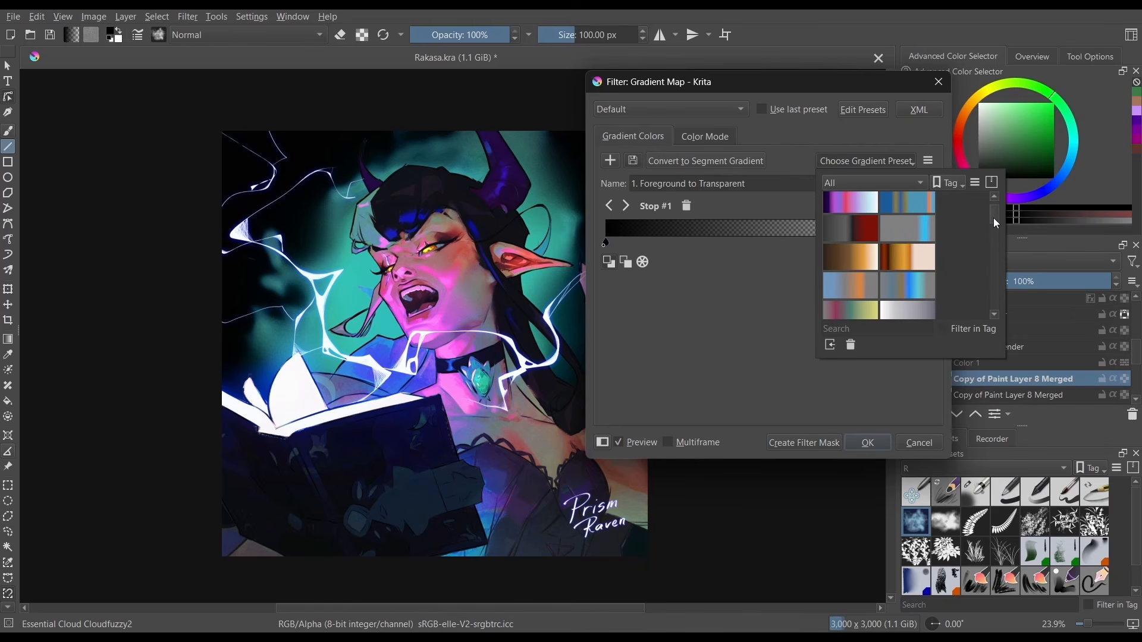
click(911, 207)
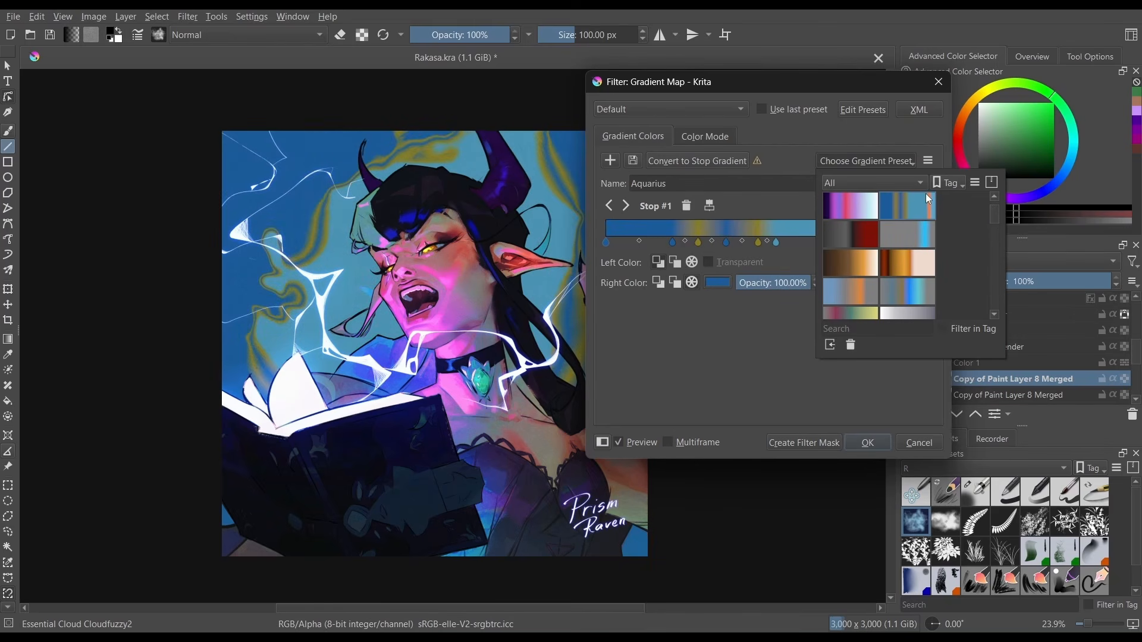
click(909, 255)
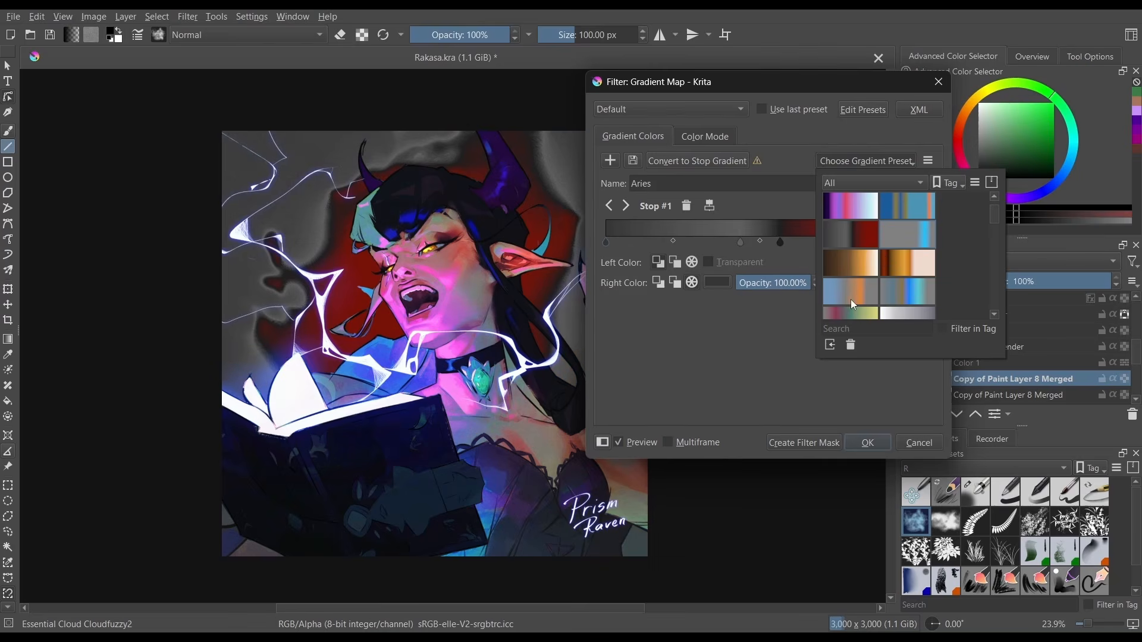
click(836, 261)
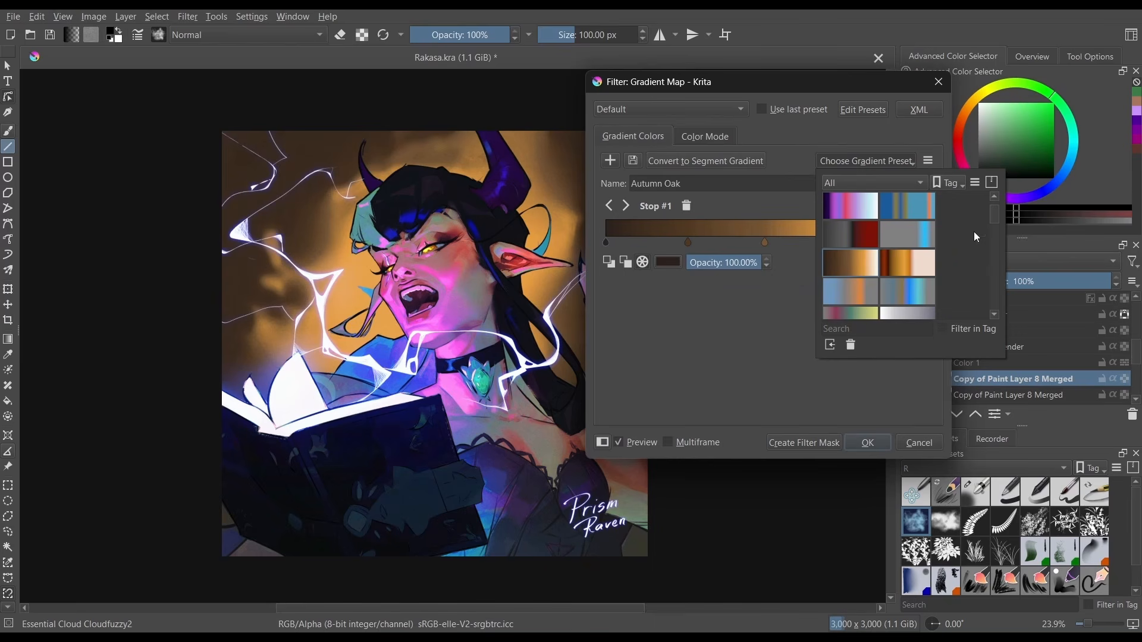
scroll(997, 221, down, 2)
click(902, 202)
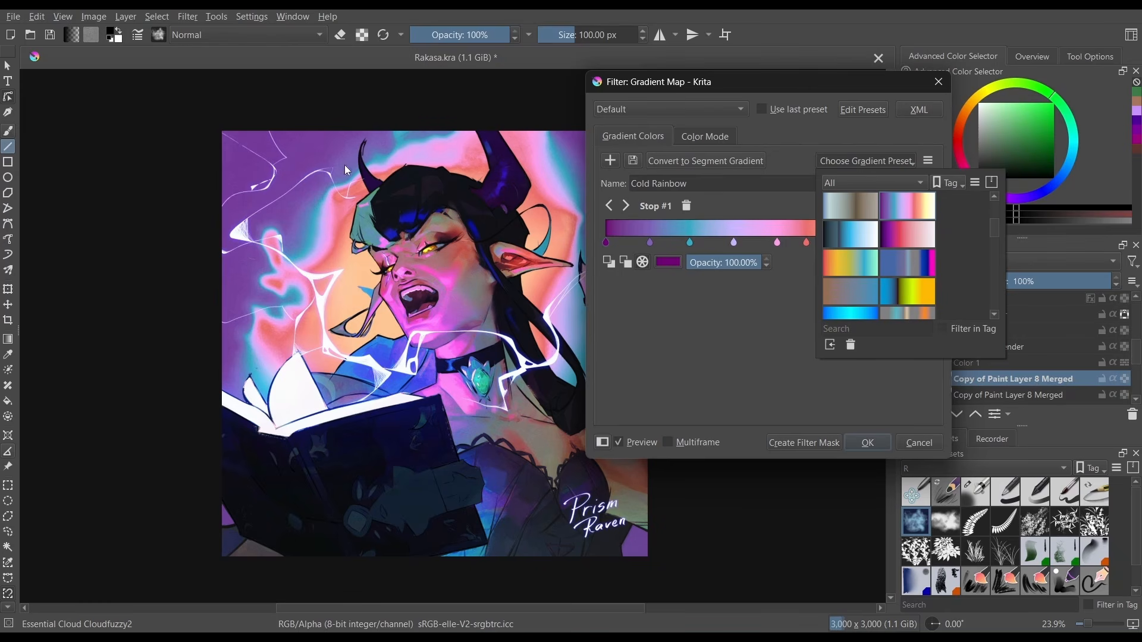
click(768, 367)
Reopen the Gradient Map filter on the background layer and choose the Amber Dreams preset.
click(188, 18)
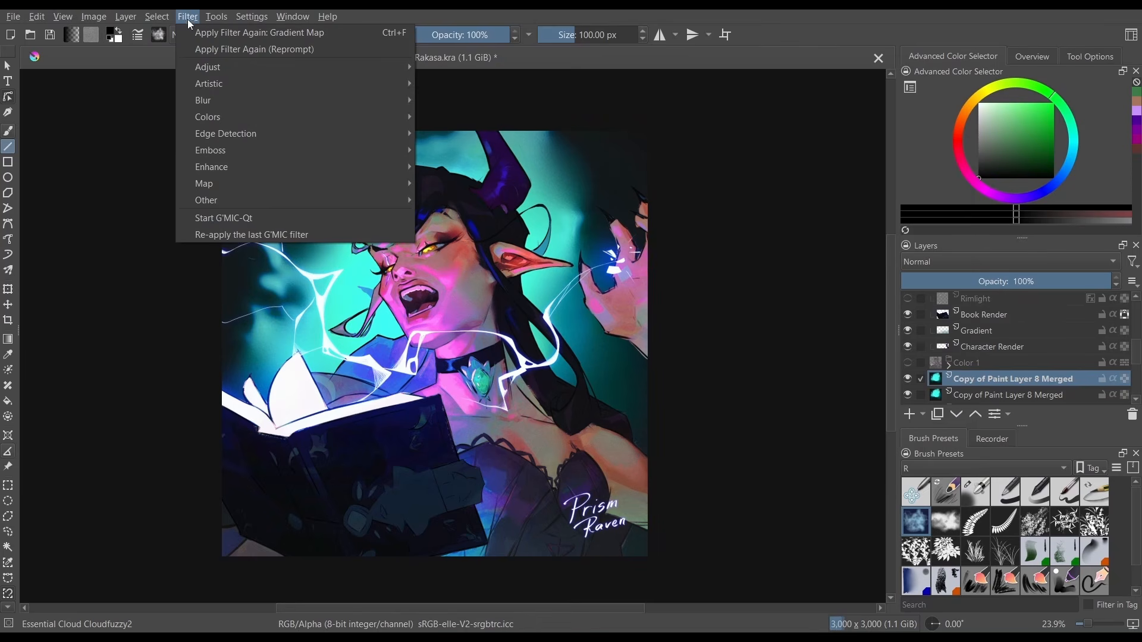
mouse_move(276, 181)
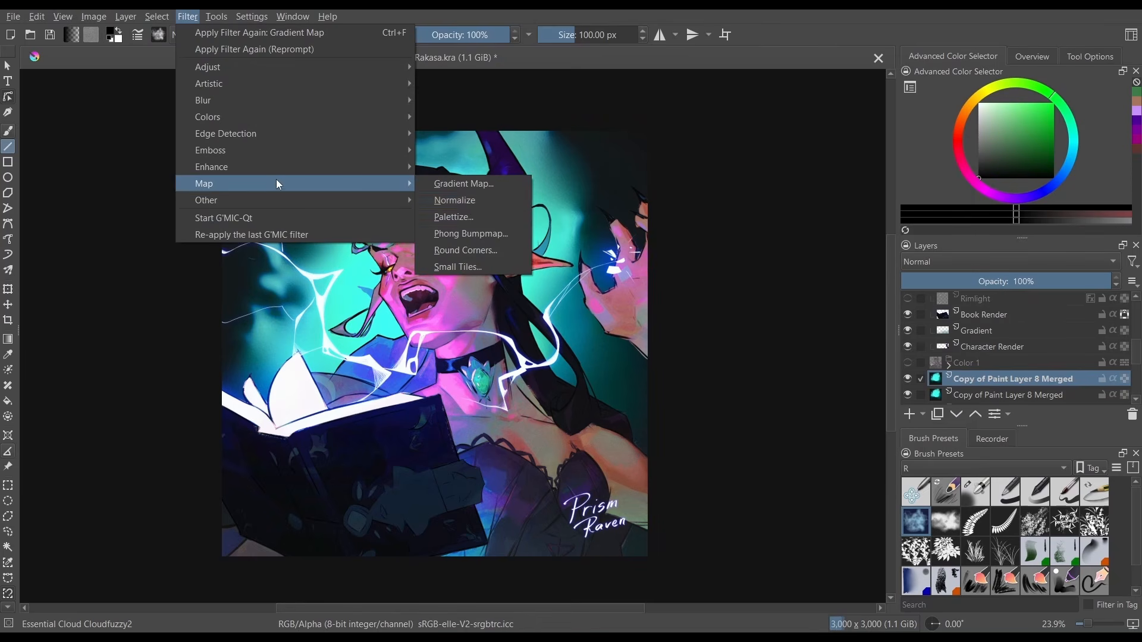
click(470, 185)
click(892, 161)
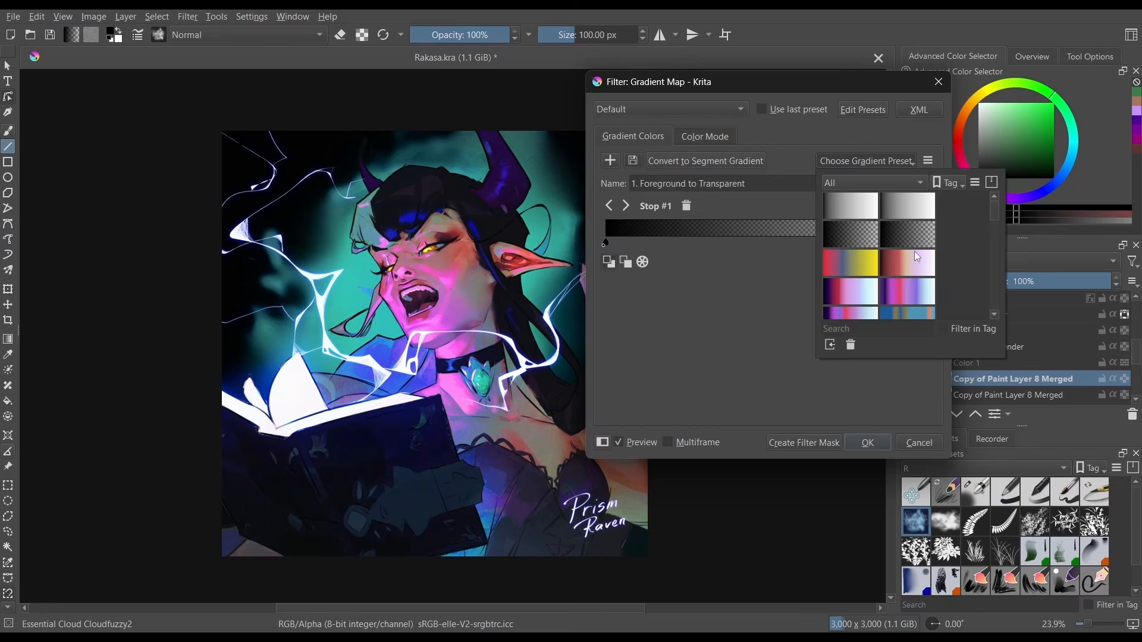
click(916, 256)
Move the tan middle stop to 50% and recolour it a bright lime green.
drag(761, 244, 766, 248)
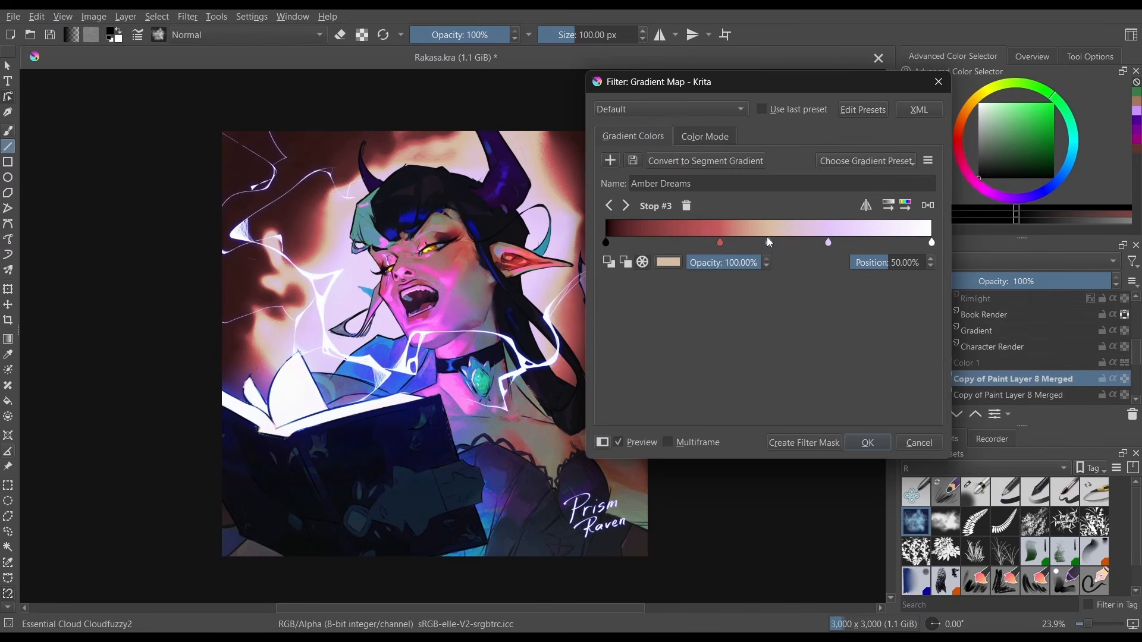
click(674, 263)
click(722, 169)
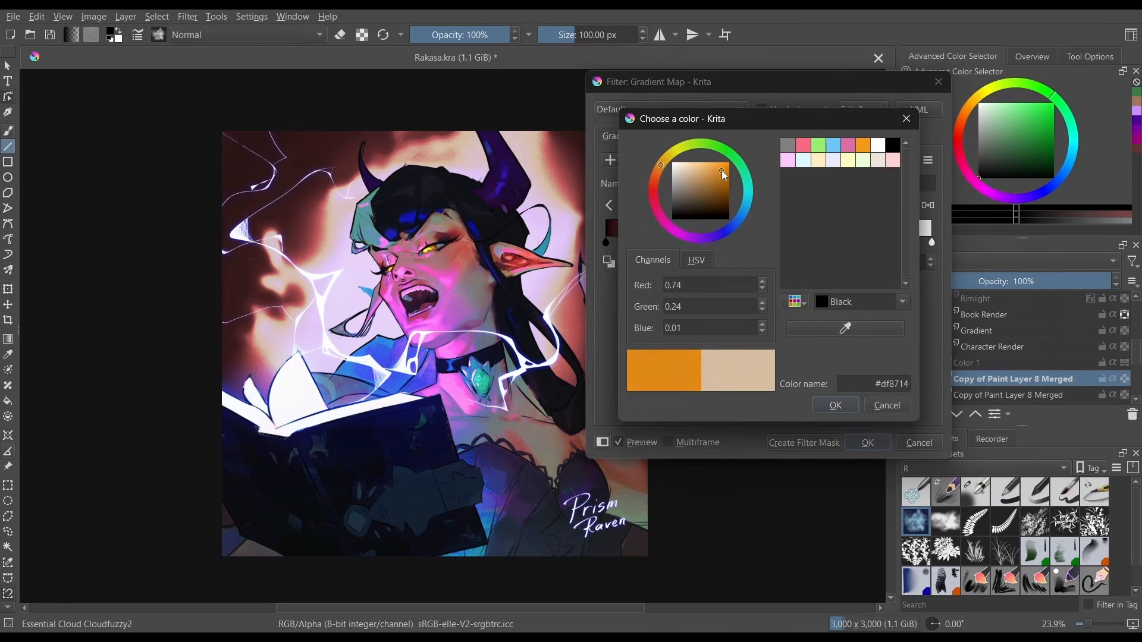
drag(734, 158, 707, 164)
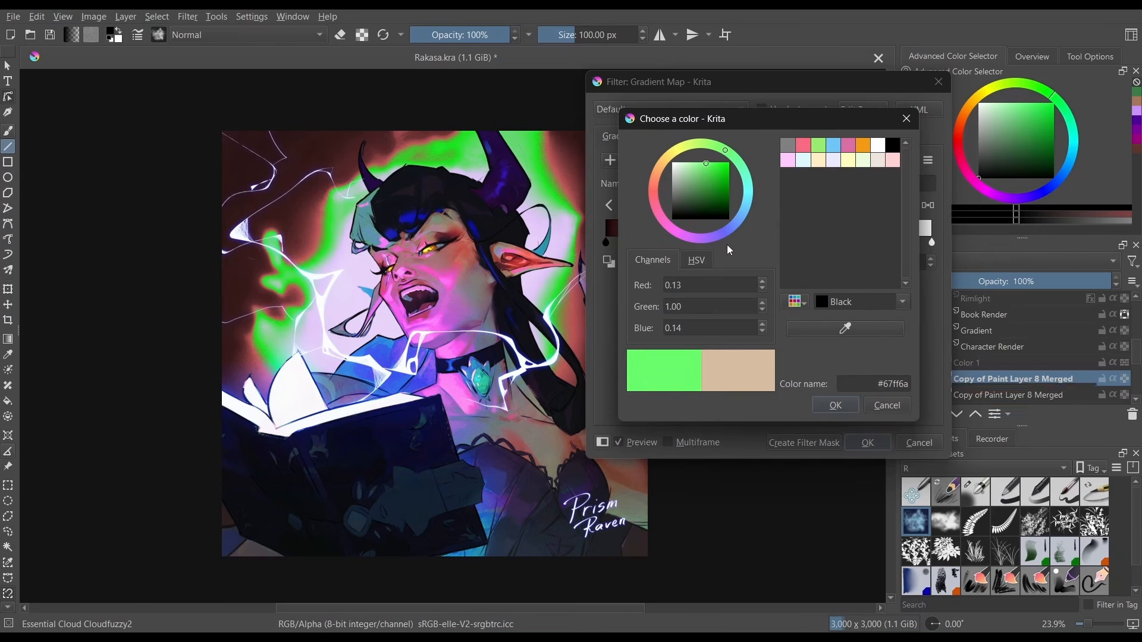
click(703, 143)
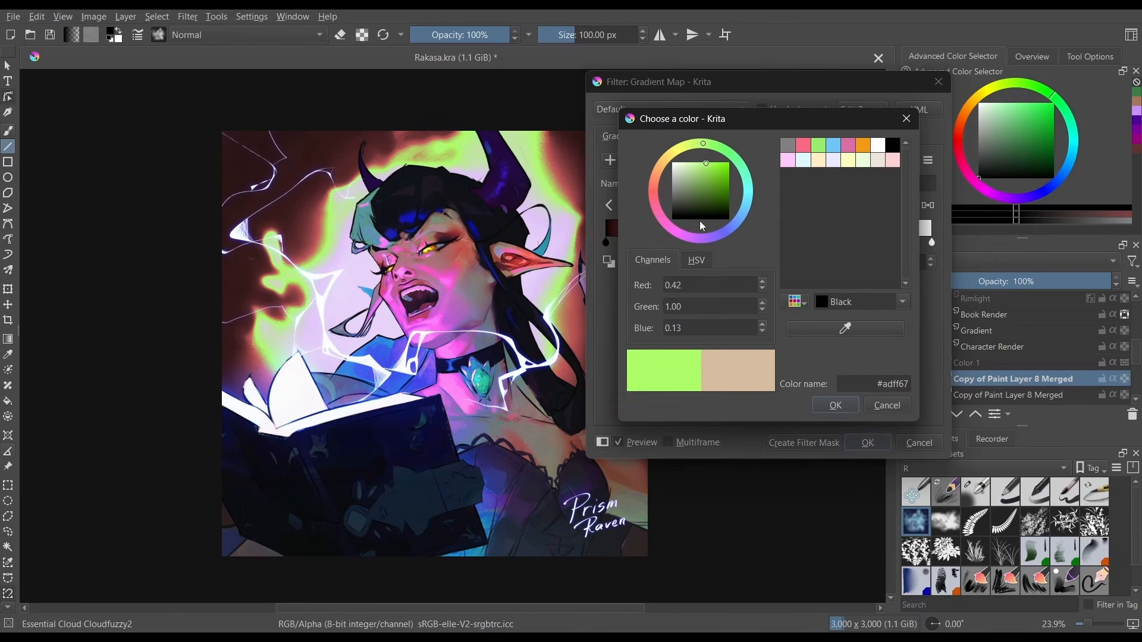
click(719, 164)
key(Return)
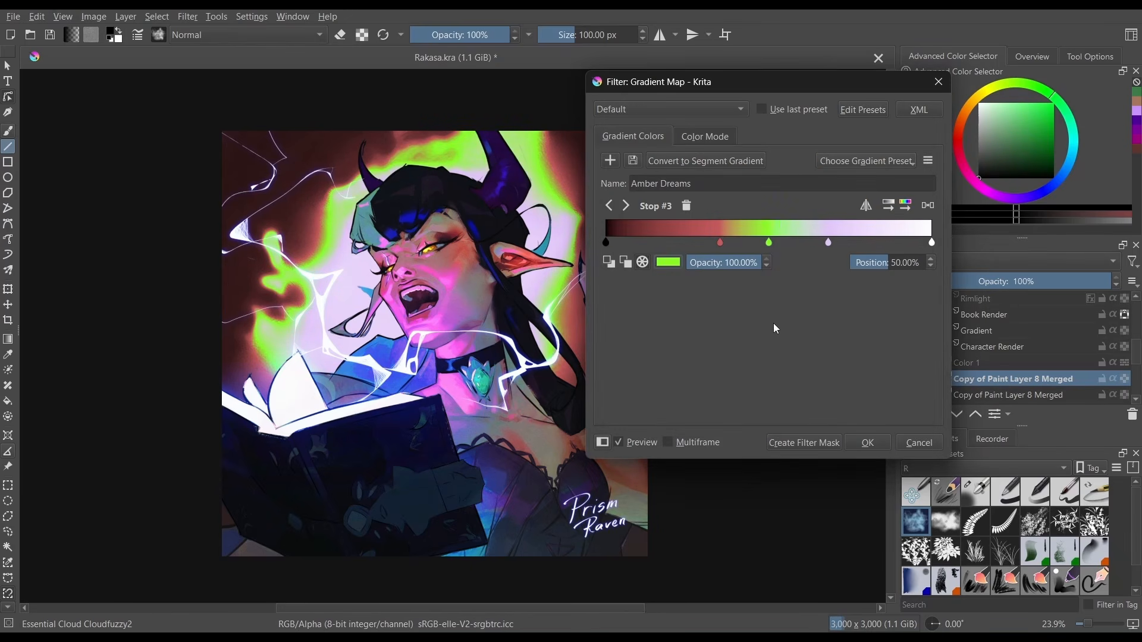
Add a stop to the gradient map at about 79% and recolour it bright blue (#0359ff).
click(872, 242)
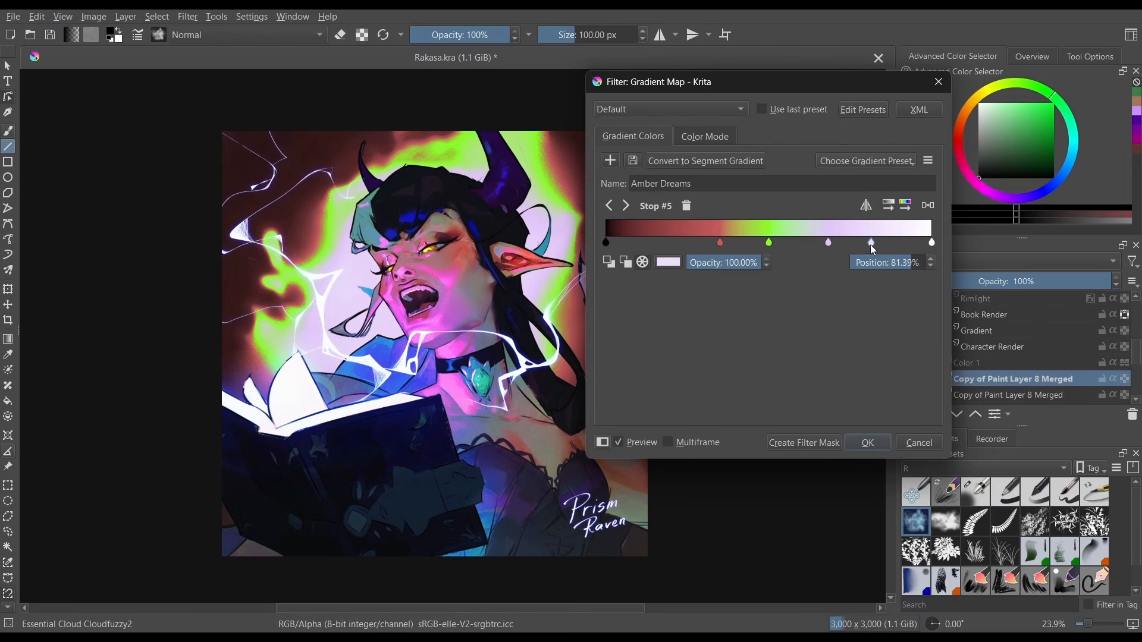
drag(871, 244, 864, 245)
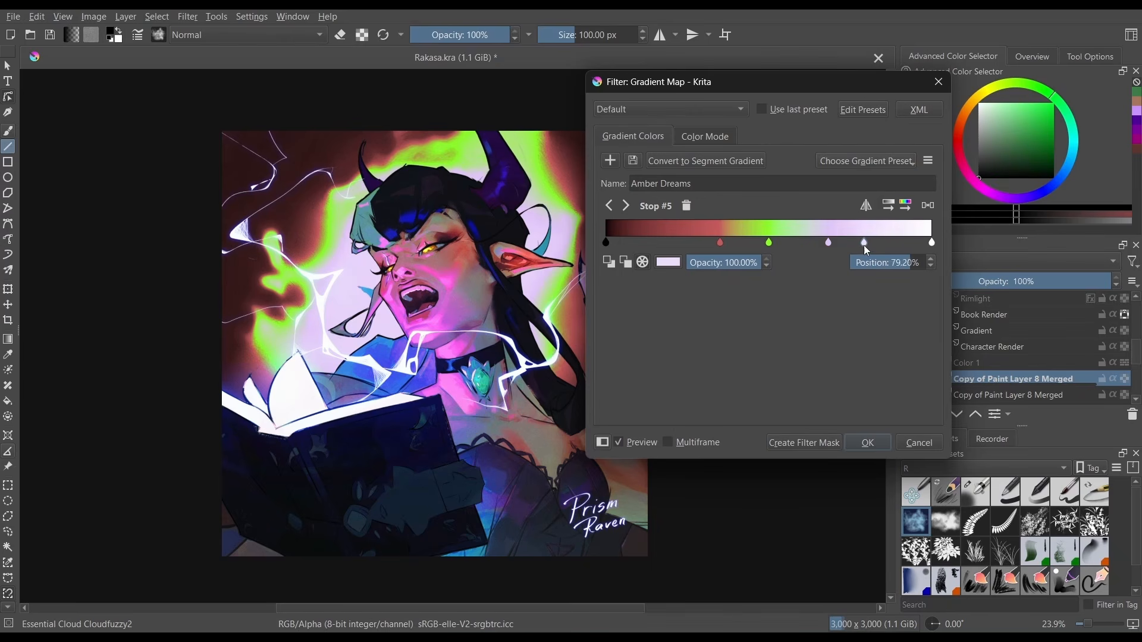
click(669, 263)
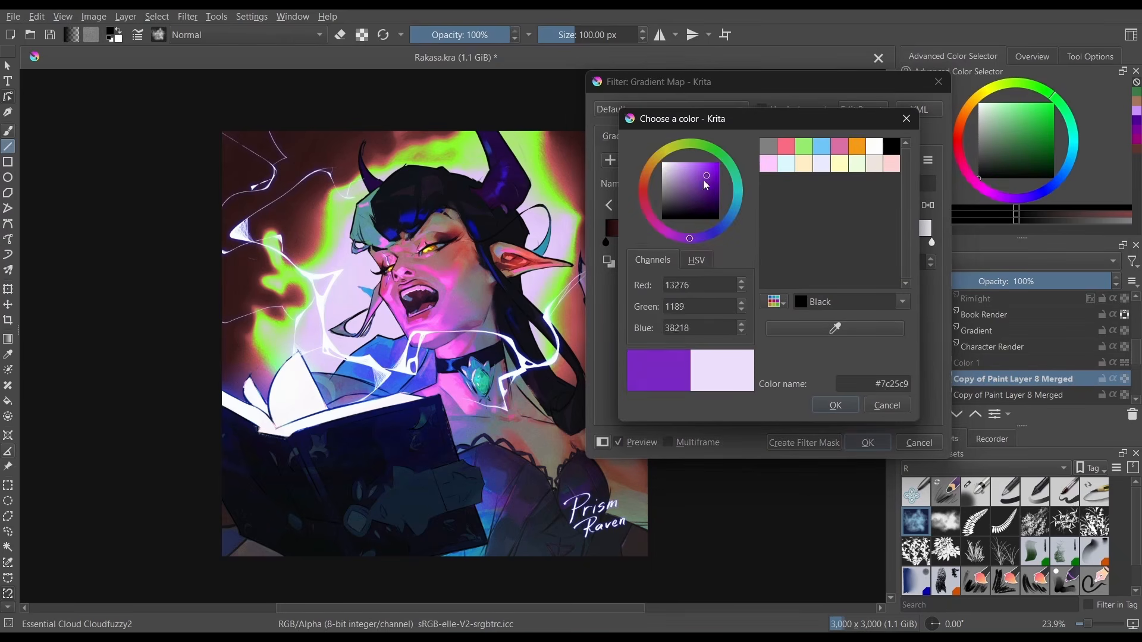
drag(703, 179, 718, 147)
click(728, 221)
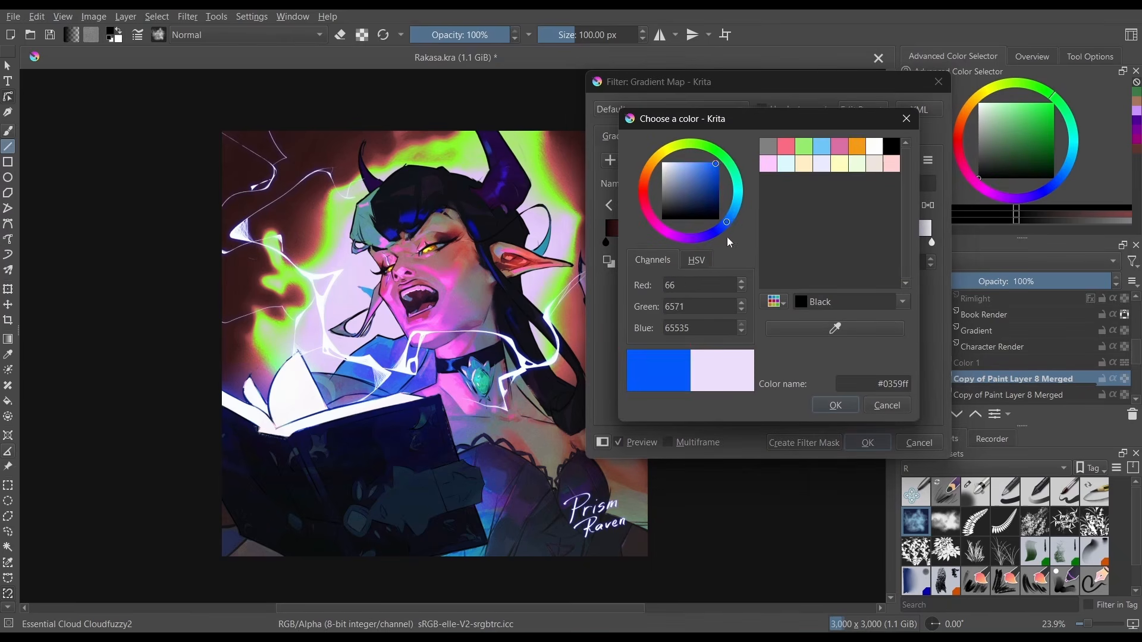
click(829, 408)
Add a stop between the gradient's black and red stops and recolour it cyan (#11d4e1).
click(673, 243)
click(672, 263)
click(712, 170)
click(739, 194)
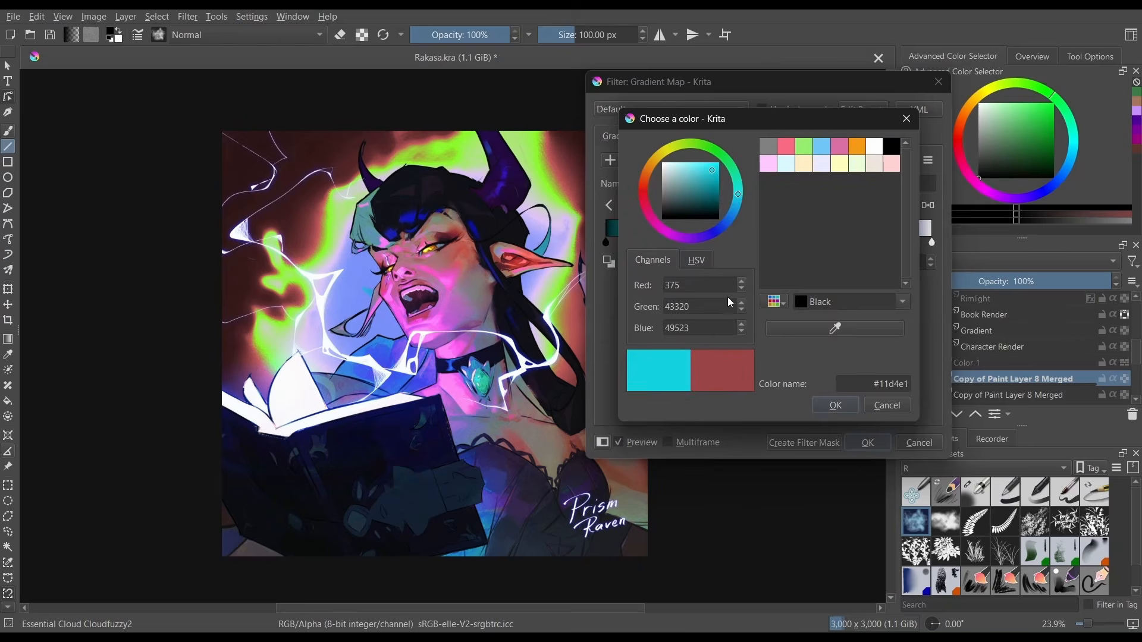
click(836, 405)
Add a bright yellow (#ffeb00) stop between the lime and lilac stops and apply the gradient map.
click(951, 282)
click(819, 299)
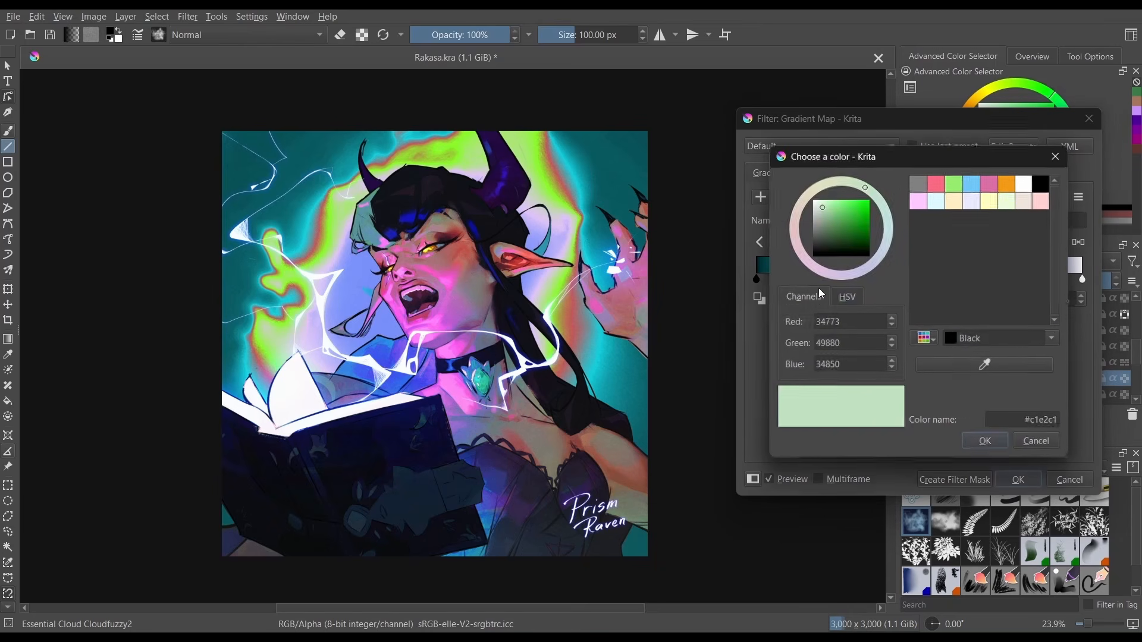
click(814, 200)
click(813, 188)
click(869, 201)
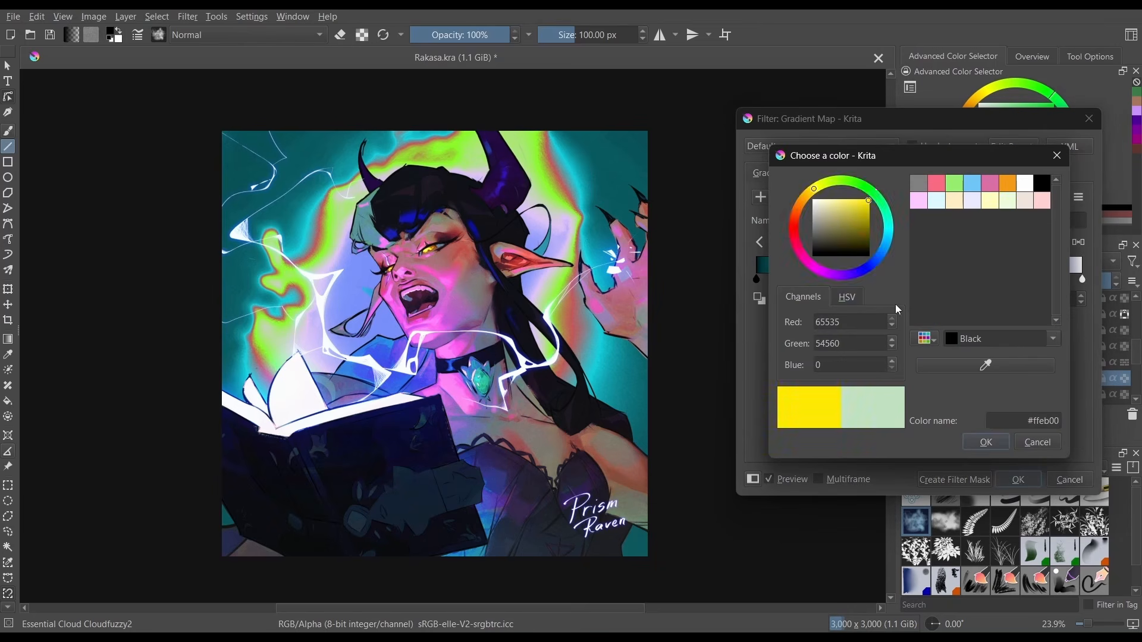
click(986, 442)
drag(864, 125, 851, 107)
click(965, 471)
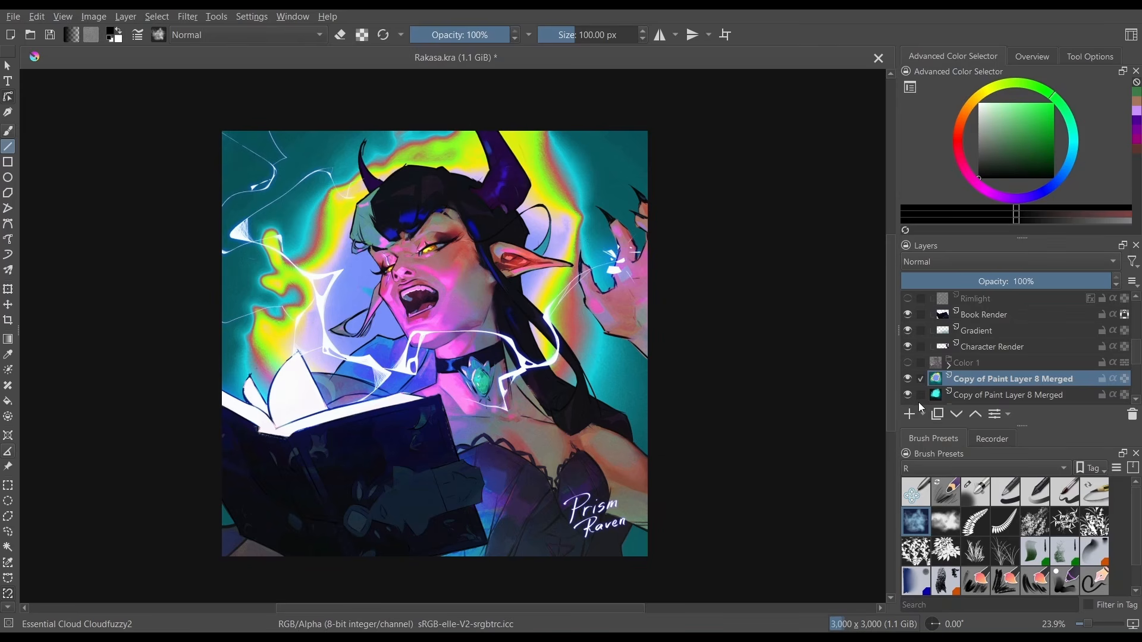
click(958, 265)
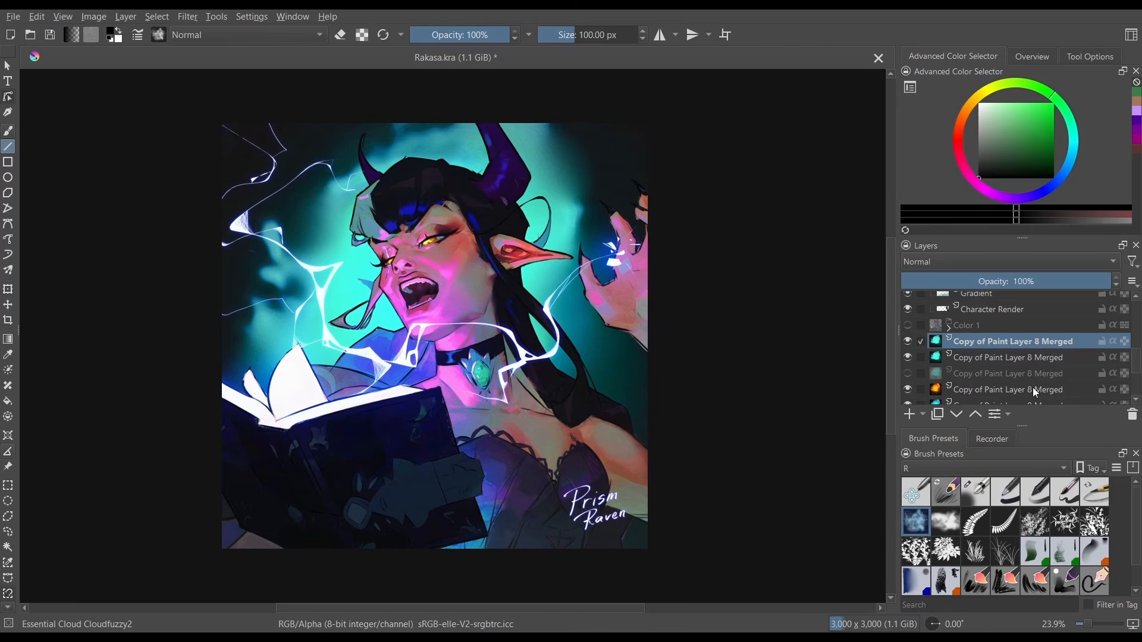
Add a new paint layer above the merged background copy and fill it with bright green.
click(910, 414)
click(1044, 111)
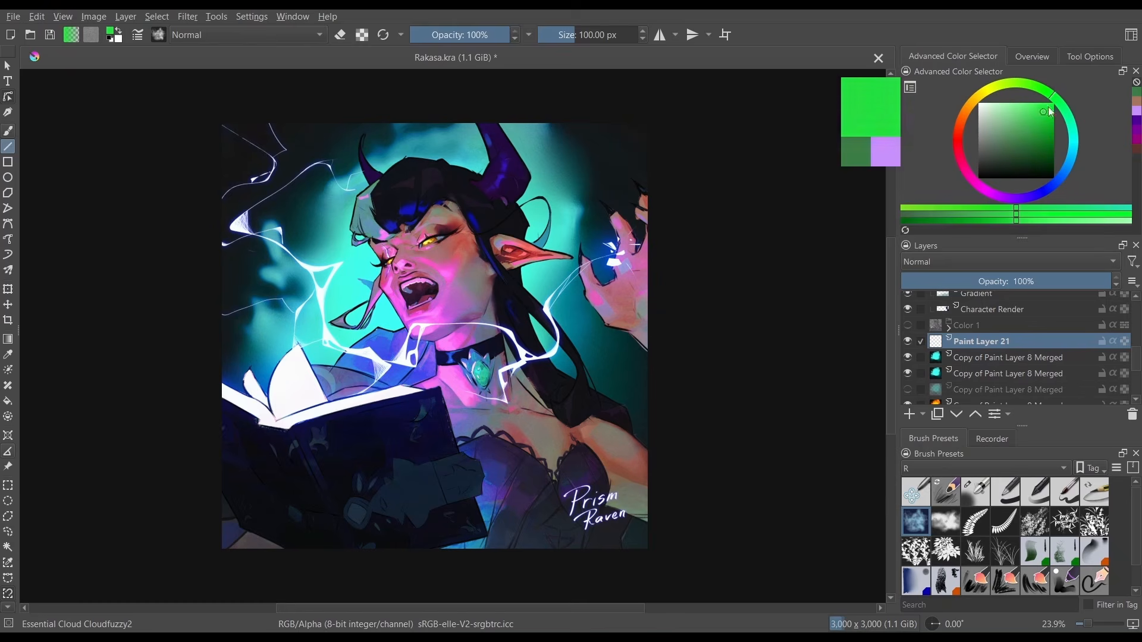
drag(1048, 107, 1043, 110)
click(118, 30)
key(BackSpace)
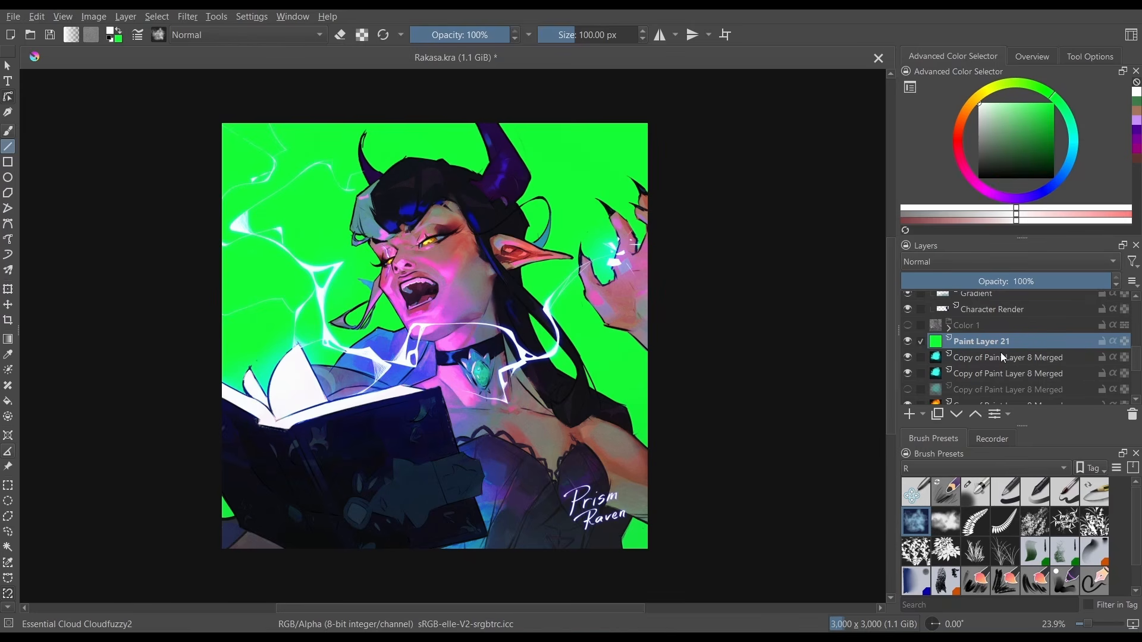
Try the Addition blending mode on the green layer, ending with Color.
click(1011, 262)
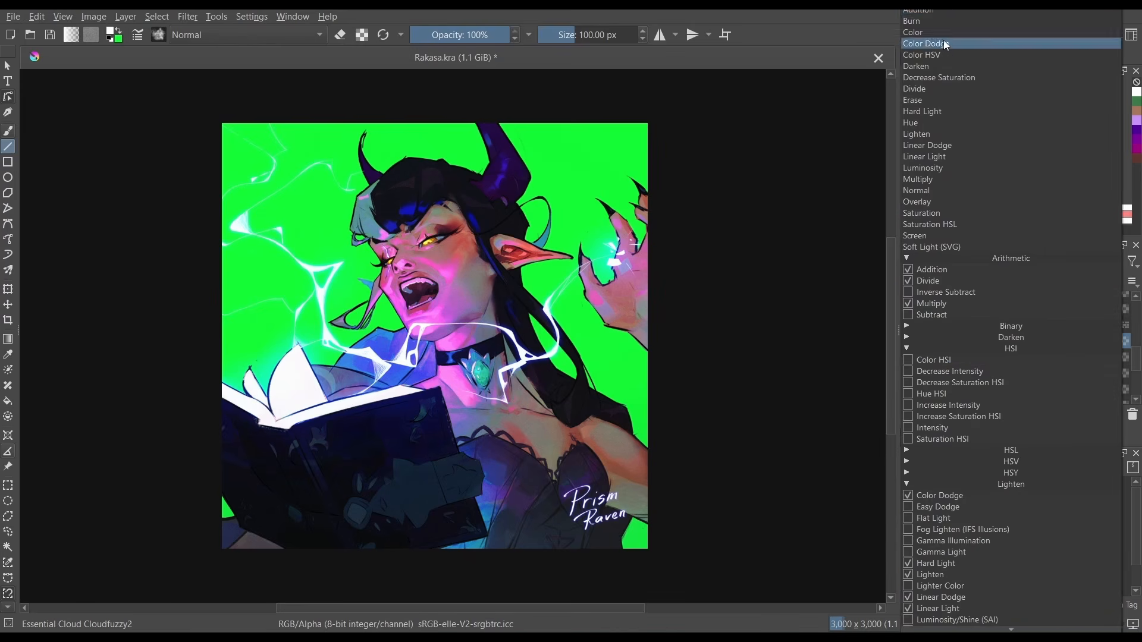
click(919, 269)
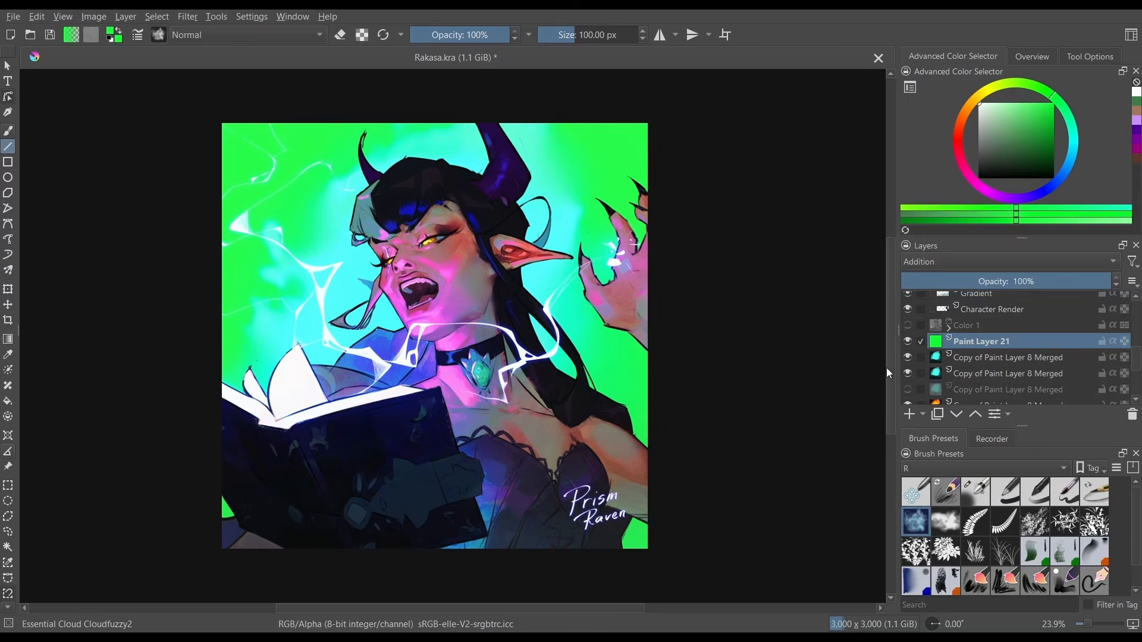
key(Down)
key(Down)
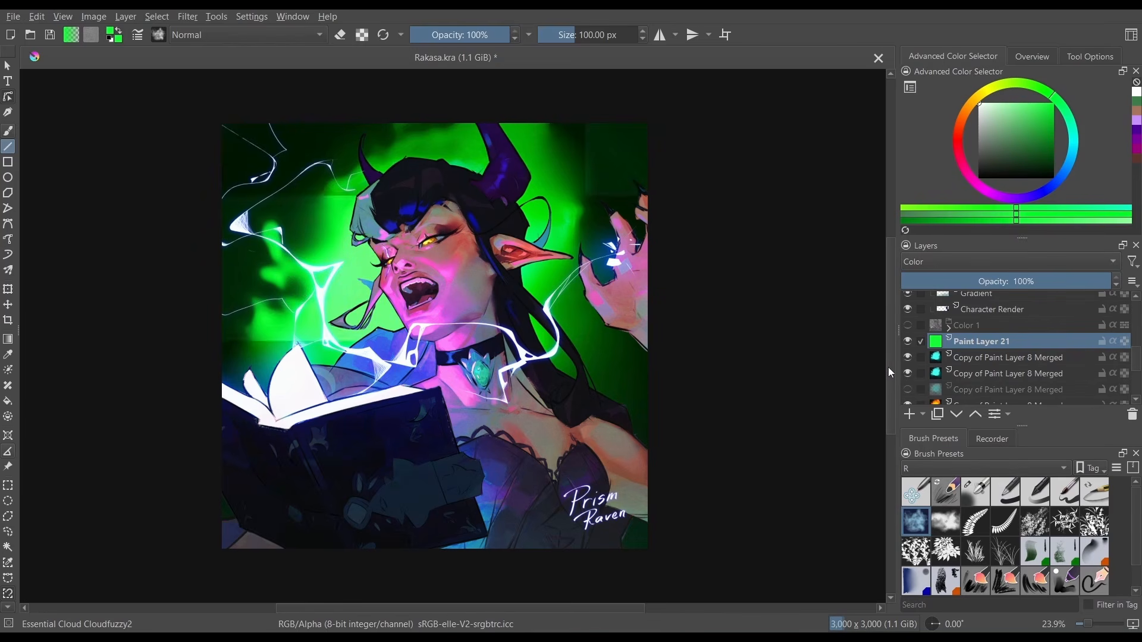
Compare the painting with the green layer hidden and shown, and delete that layer.
click(906, 343)
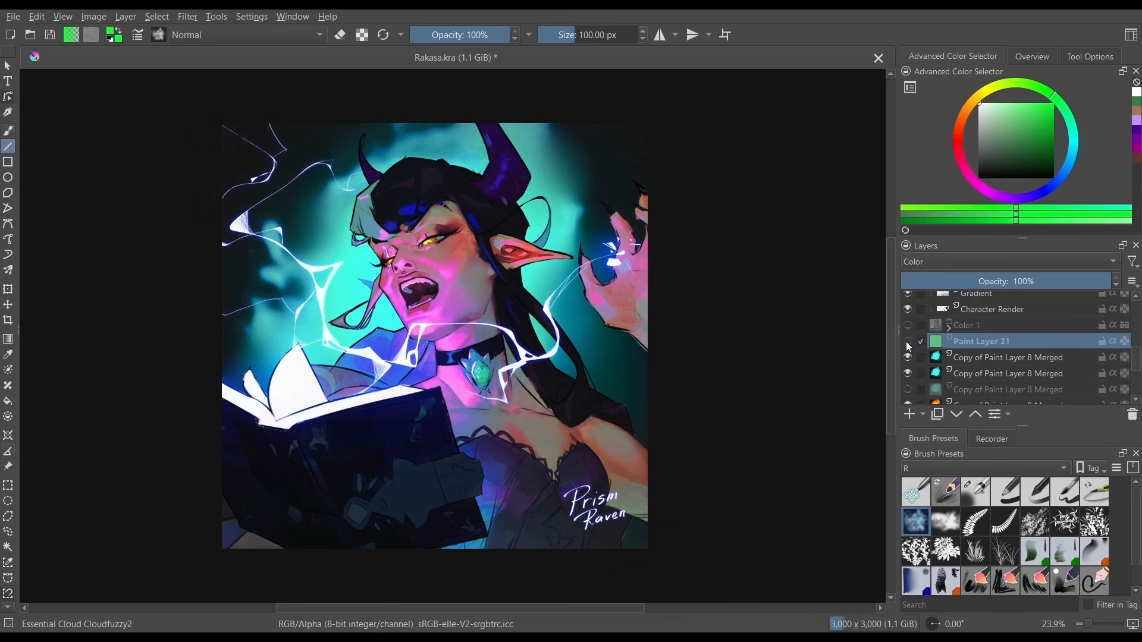
click(906, 342)
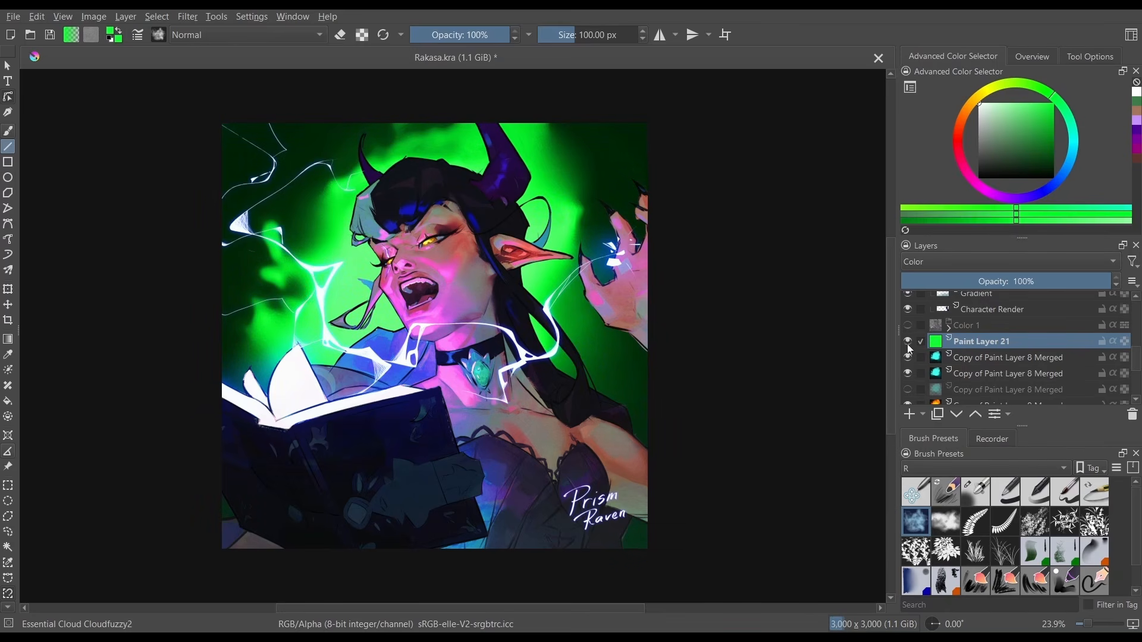
click(1133, 415)
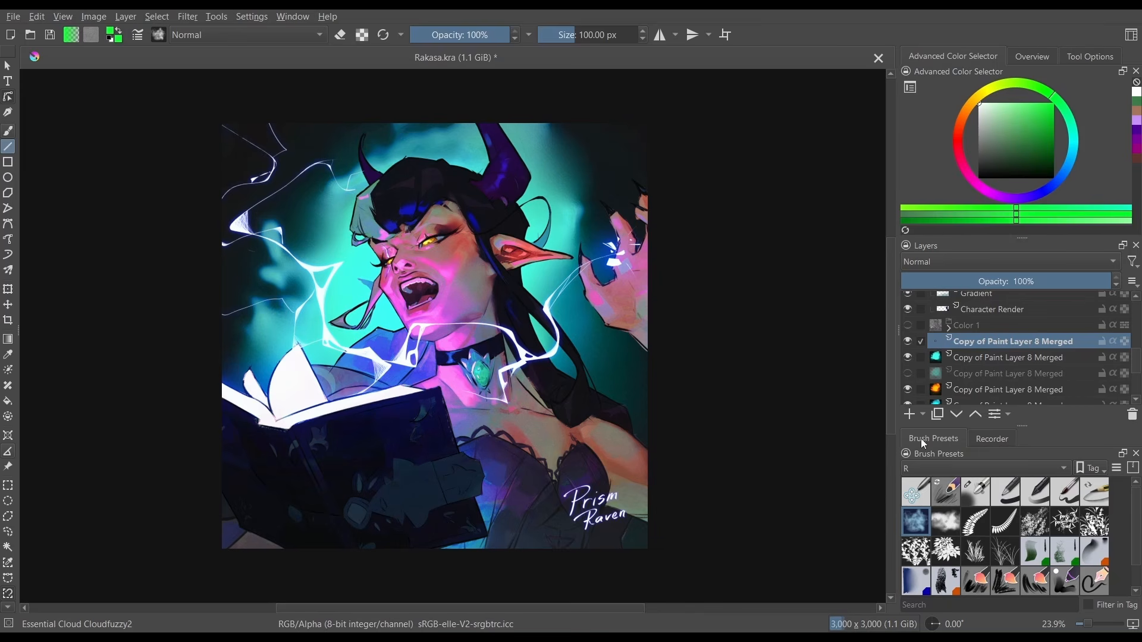
Open the Gradient Map filter on the uppermost merged background copy and try the Amber Dreams, Amethyst 2 and Aquarius presets.
click(994, 359)
key(Page_Up)
click(188, 17)
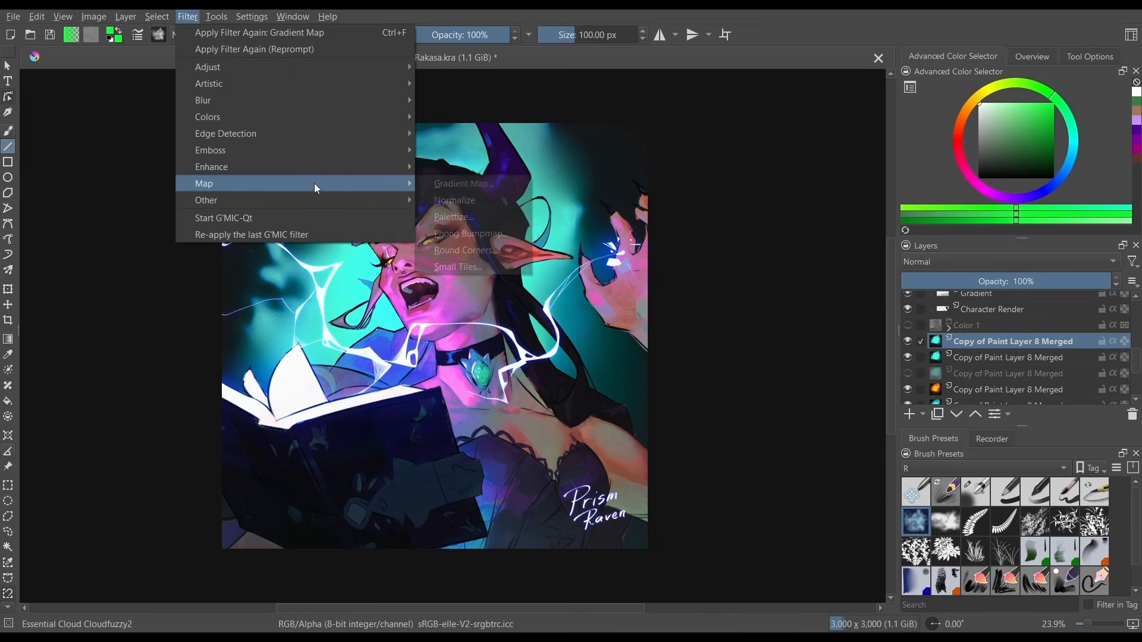
mouse_move(319, 181)
click(473, 184)
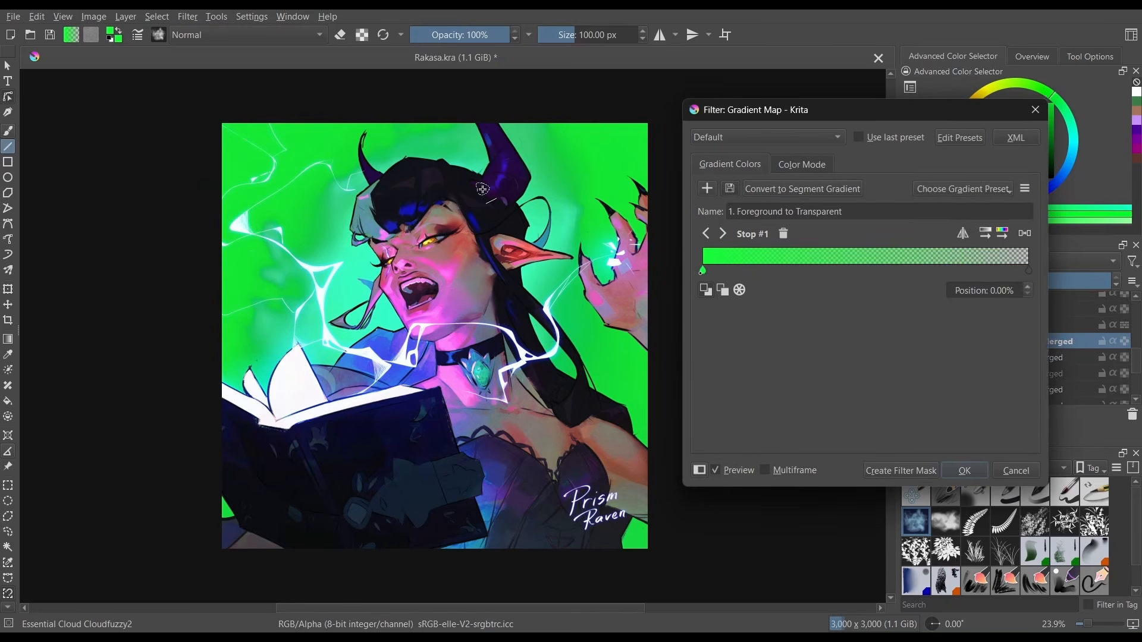
click(1006, 188)
scroll(1091, 247, down, 2)
scroll(1095, 245, up, 3)
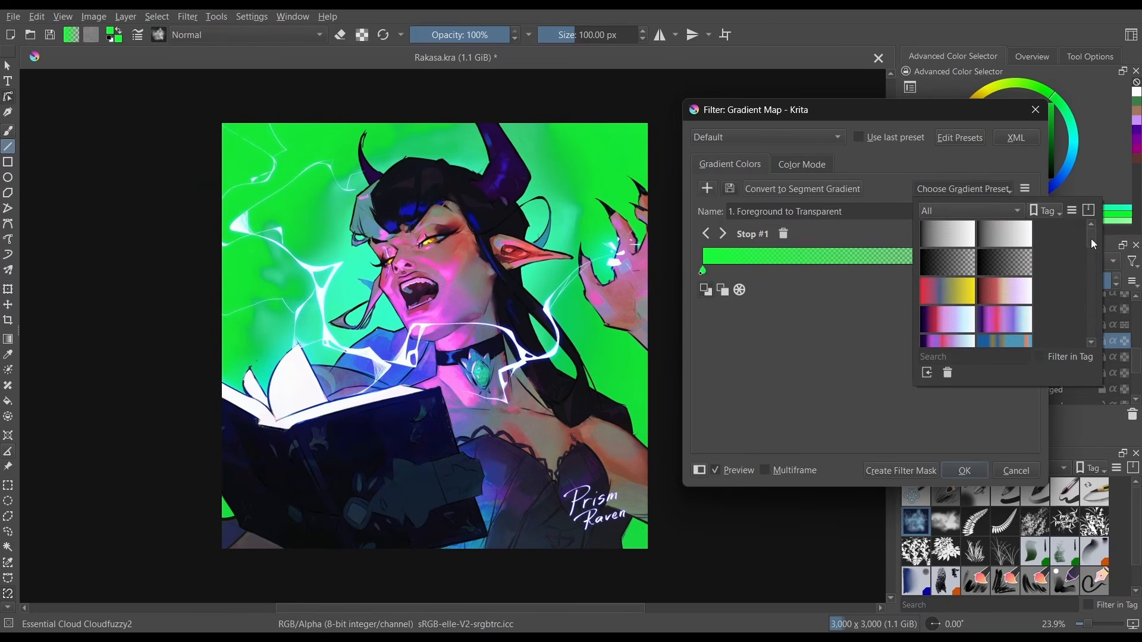
click(996, 302)
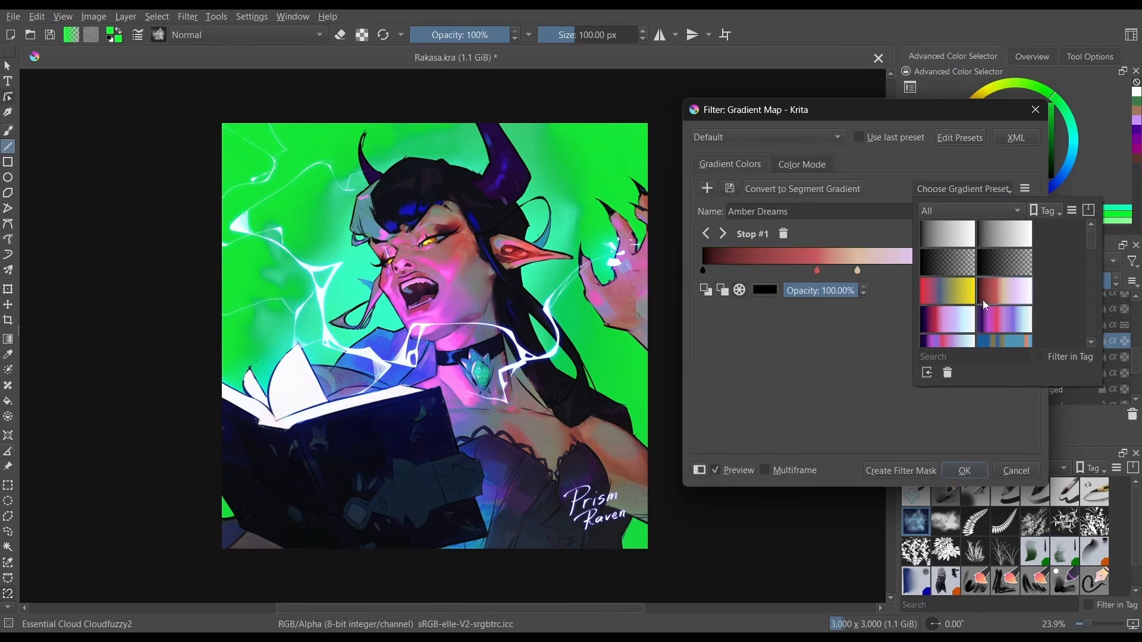
click(952, 322)
click(1001, 329)
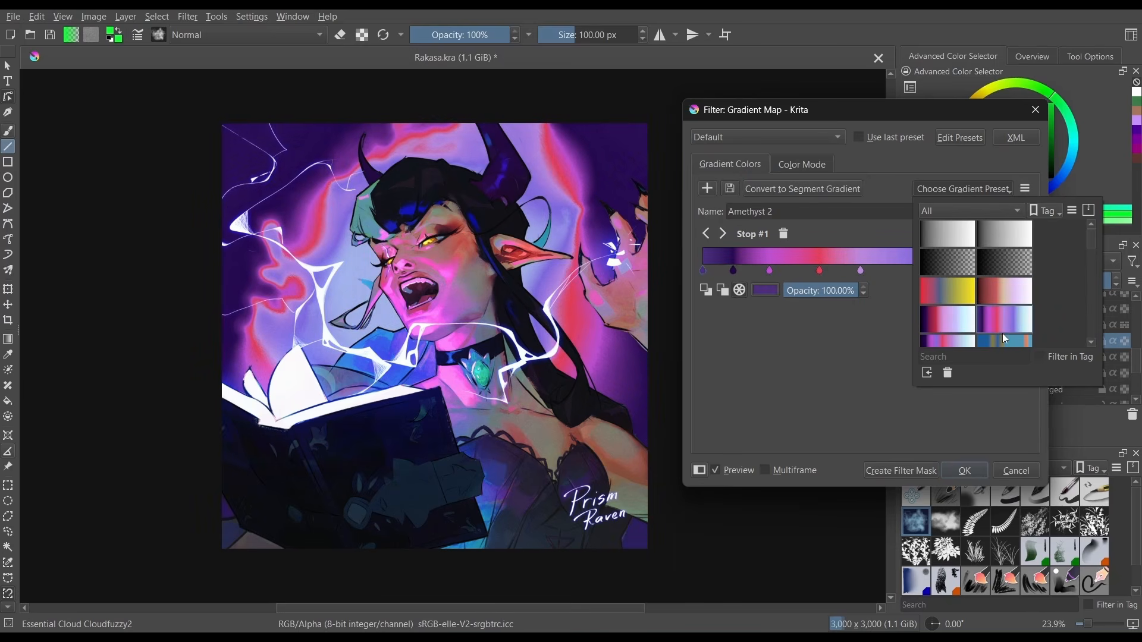
click(1011, 337)
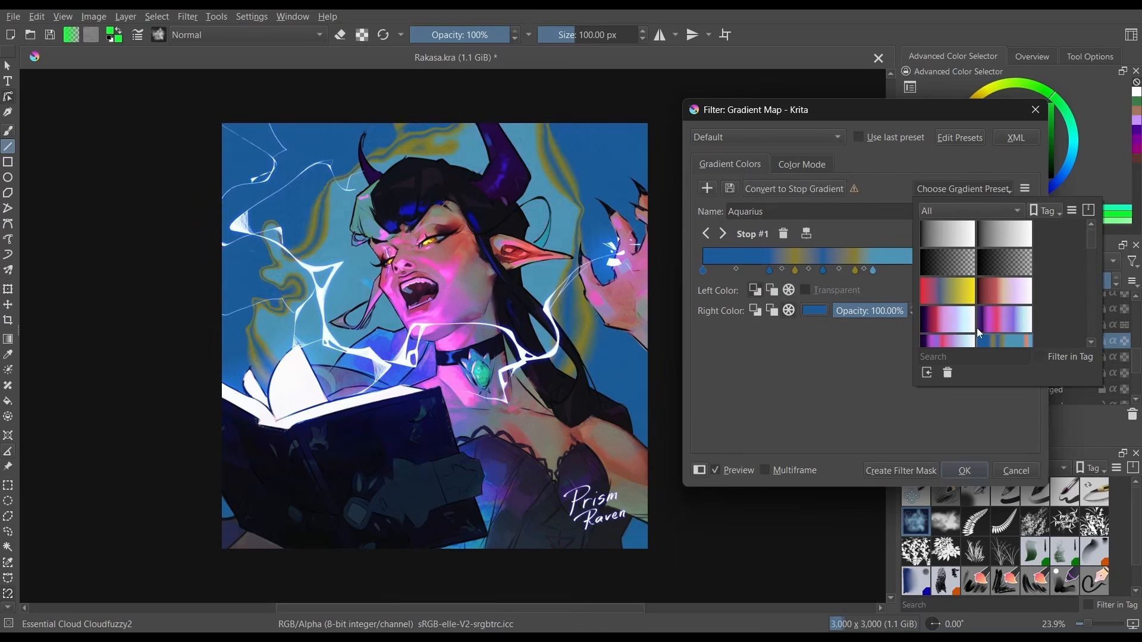
Apply the gradient map with the greyscale BG-Krita2 preset and compare the painting with the layer hidden.
scroll(964, 328, down, 3)
click(950, 328)
scroll(1090, 254, up, 3)
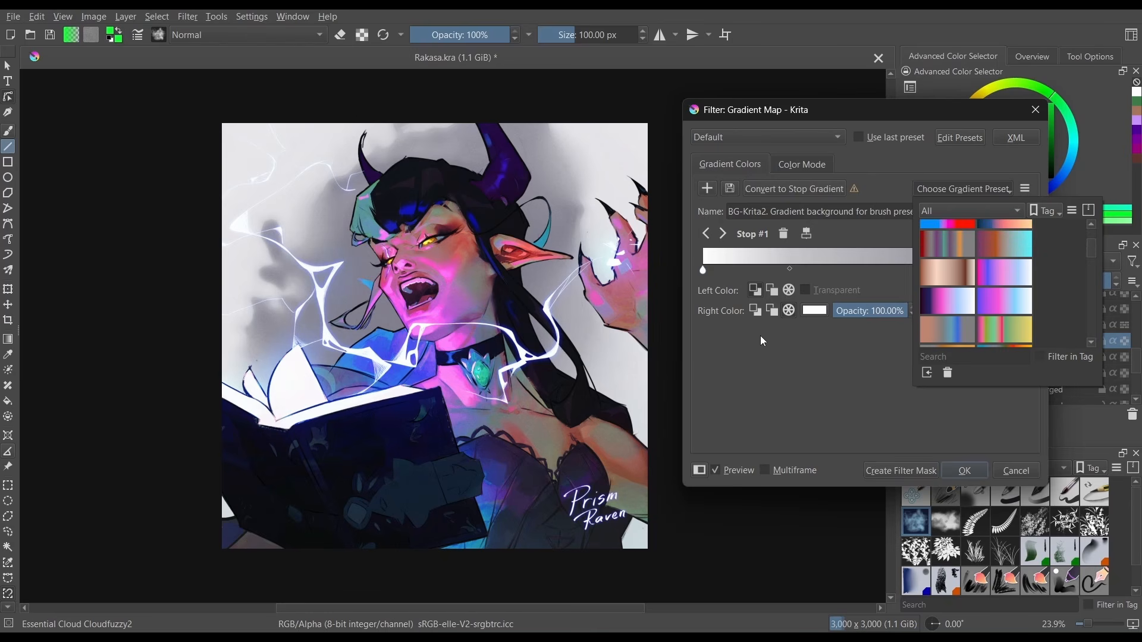
drag(1090, 249, 1091, 258)
click(840, 408)
key(Escape)
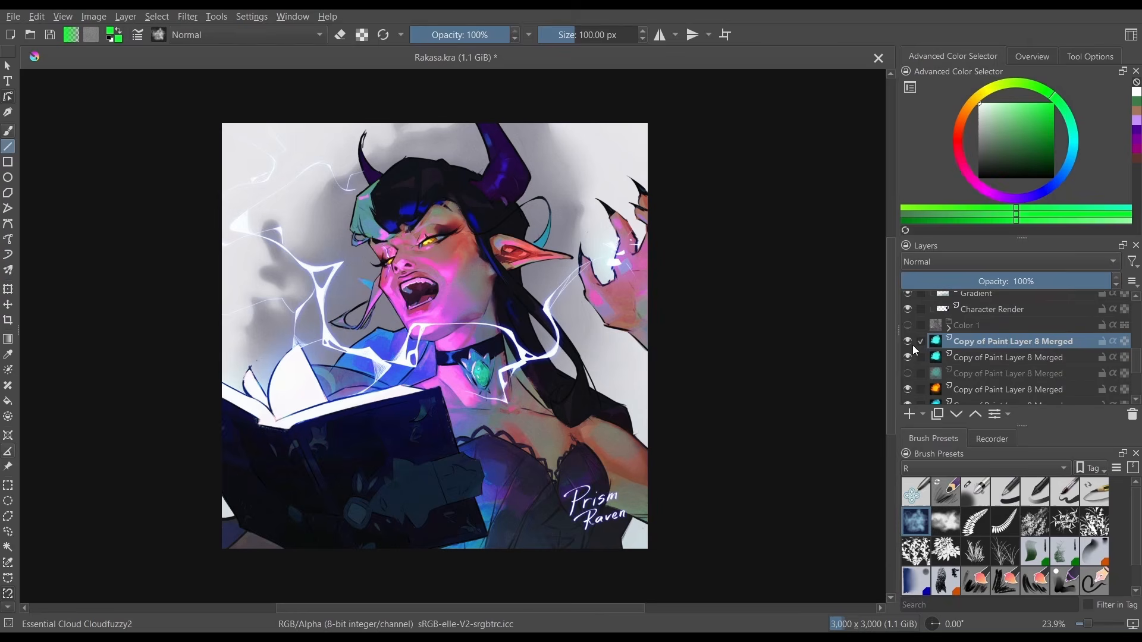
click(909, 342)
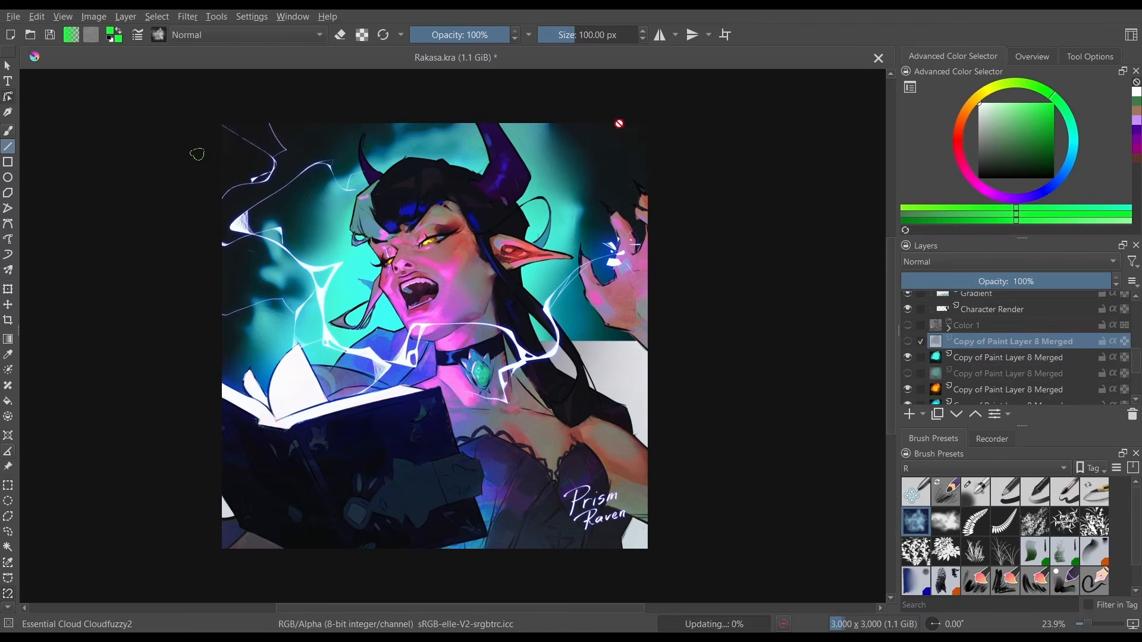
click(908, 341)
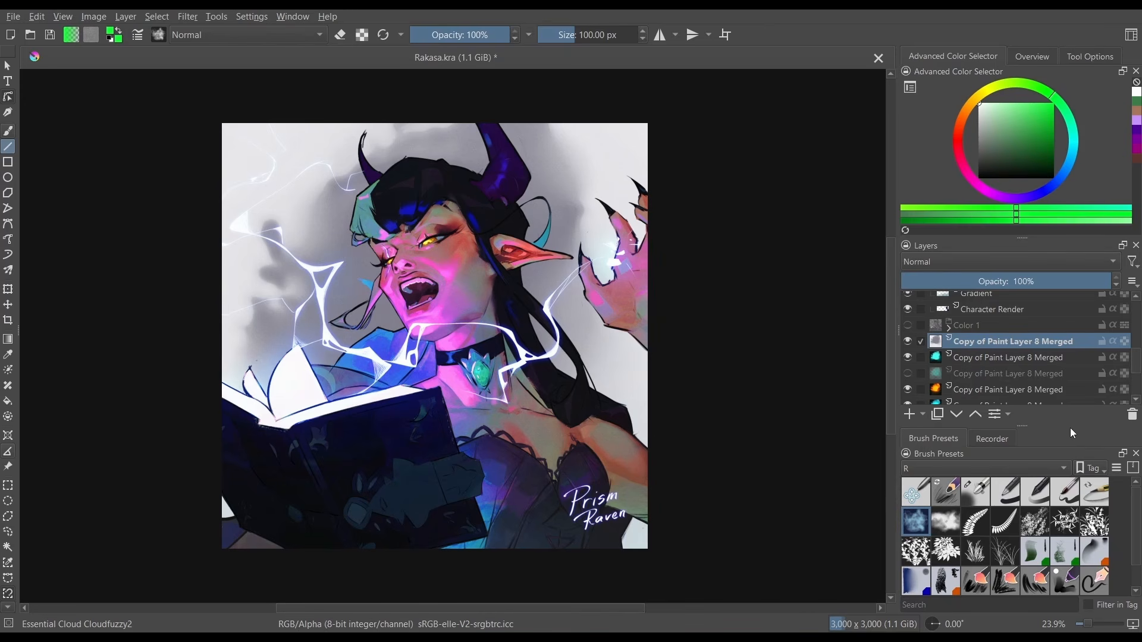
Set the greyscale background layer's blending mode to Intensity and compare the painting with that layer hidden.
click(1005, 262)
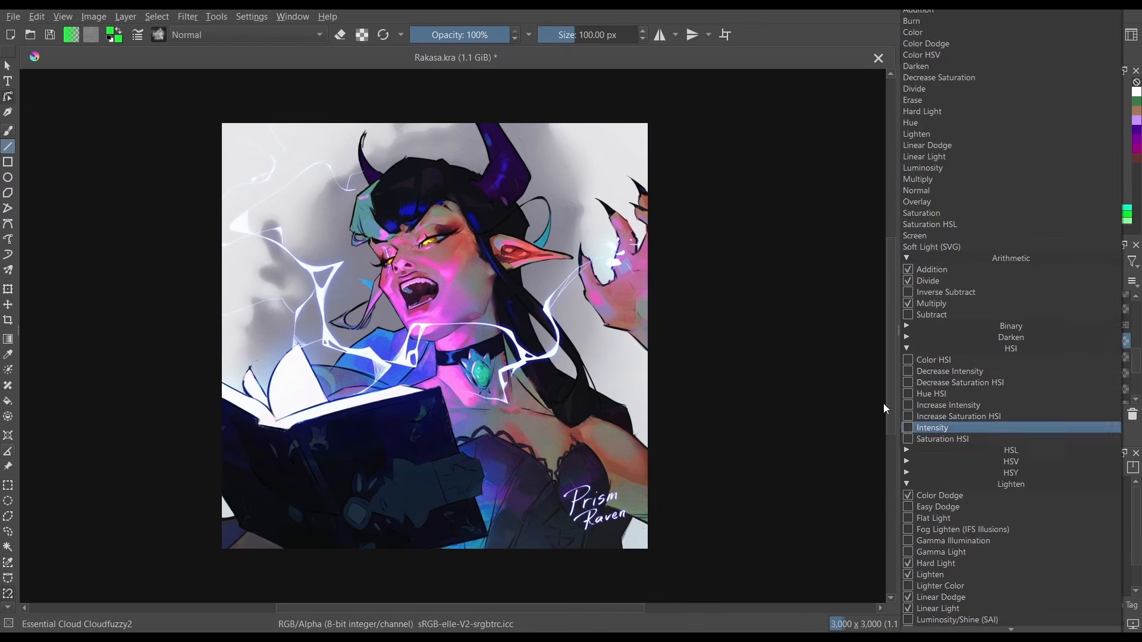
click(966, 349)
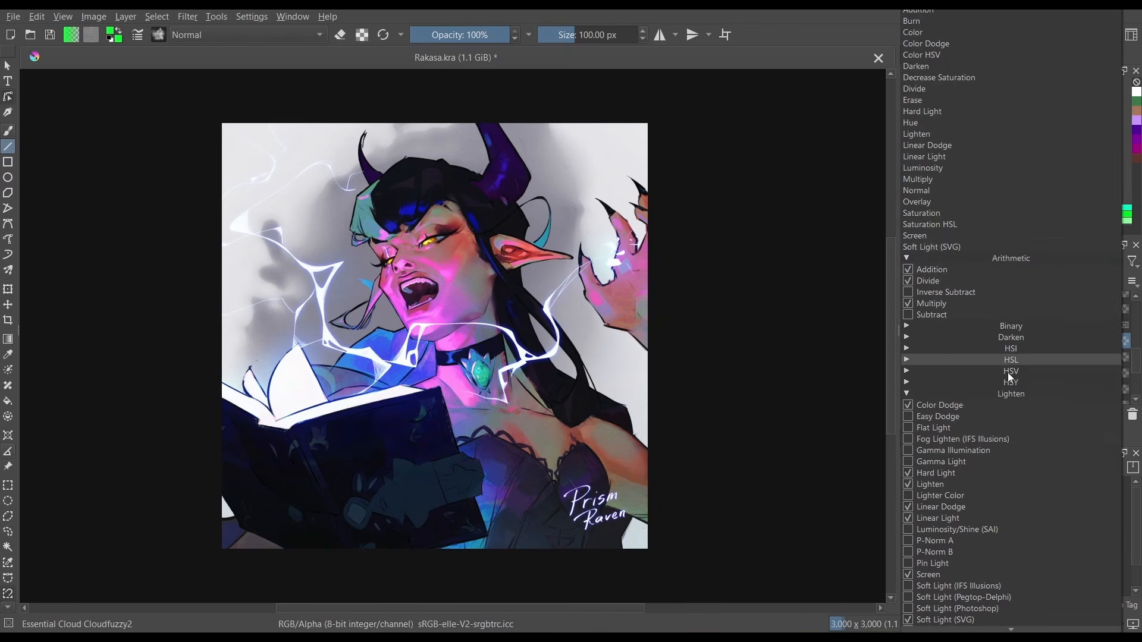
click(995, 265)
click(993, 338)
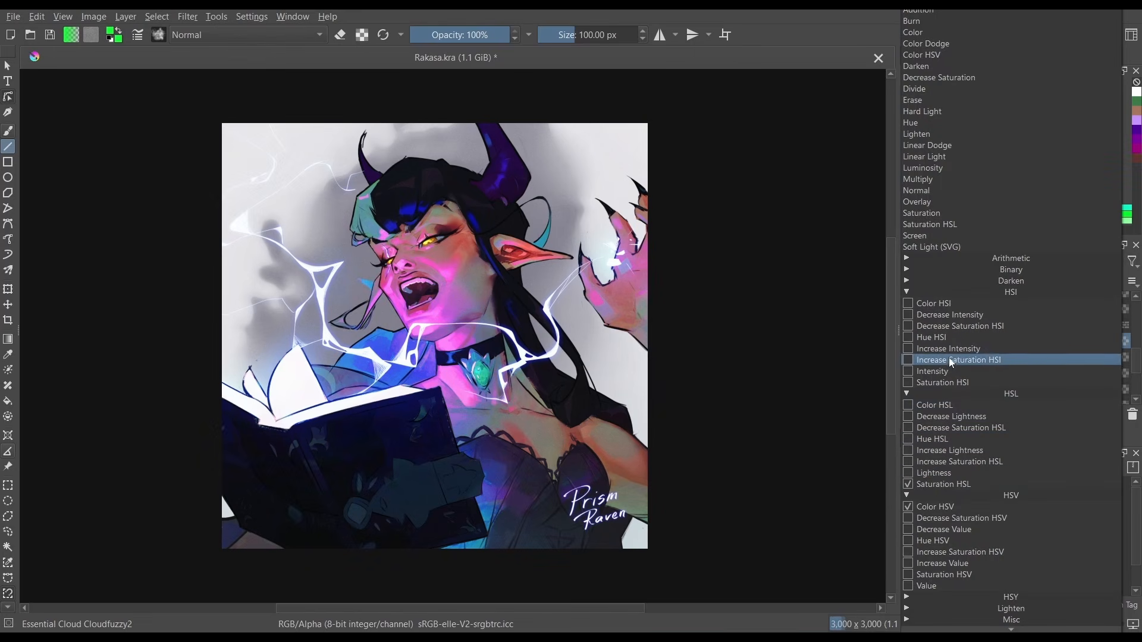
click(947, 373)
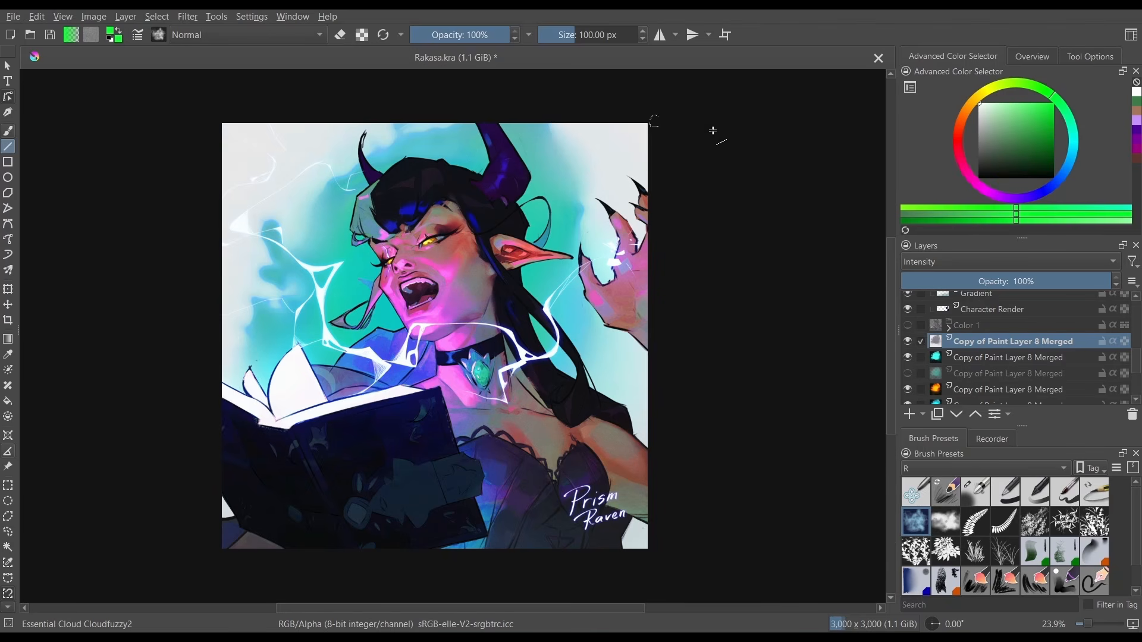
click(920, 357)
click(908, 341)
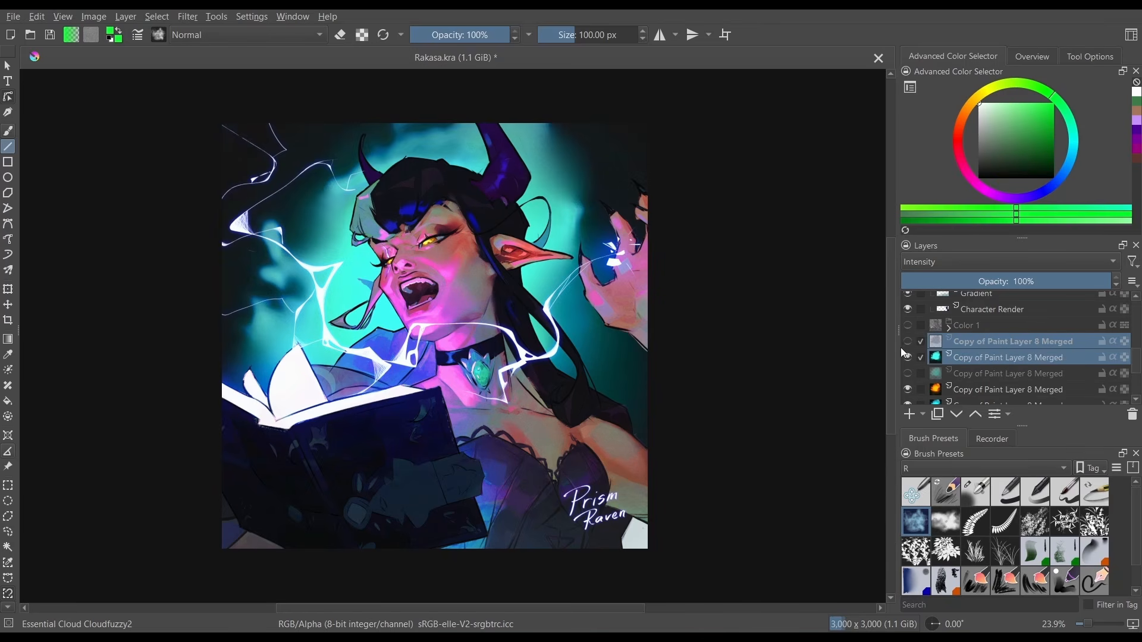
click(907, 343)
Browse the blending mode groups and mark Divide in the Arithmetic group as a favourite.
click(1009, 262)
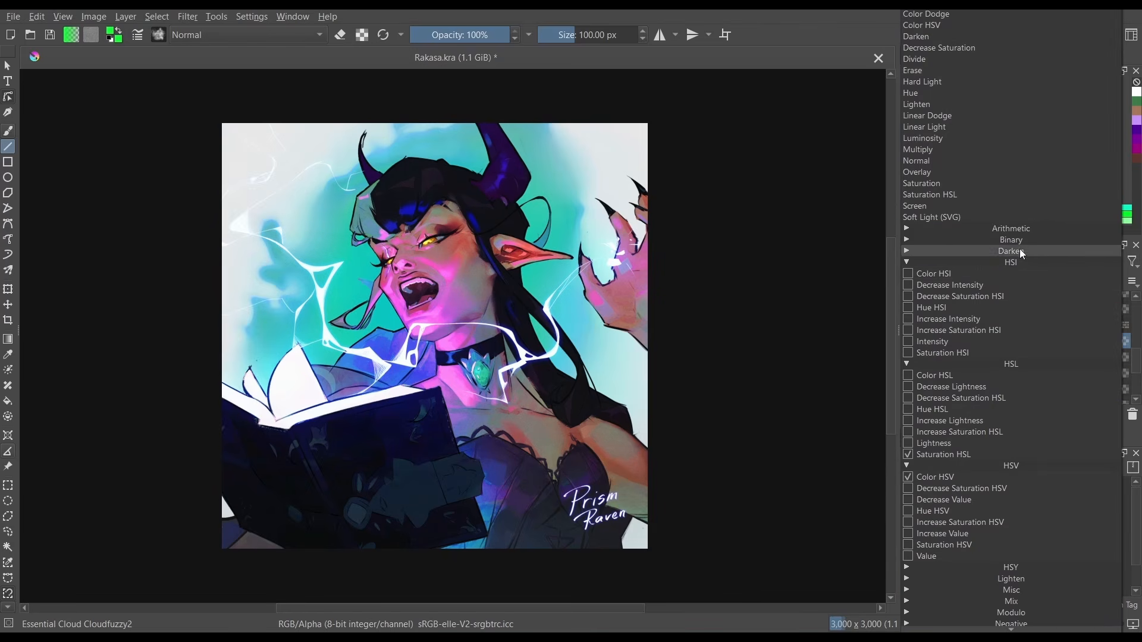
click(1030, 261)
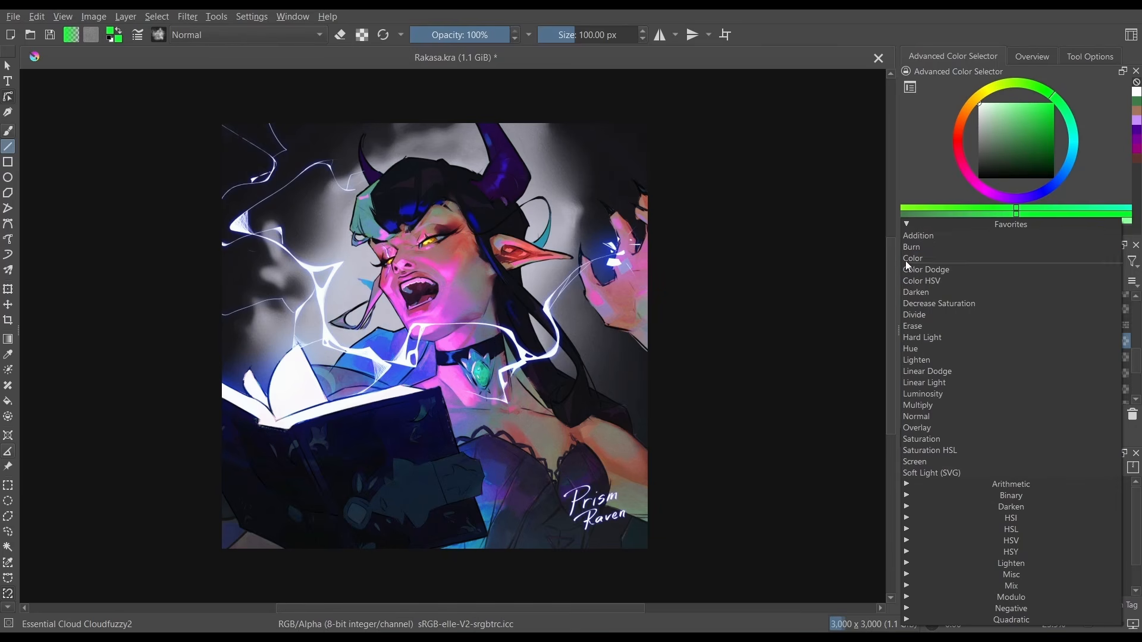
click(976, 484)
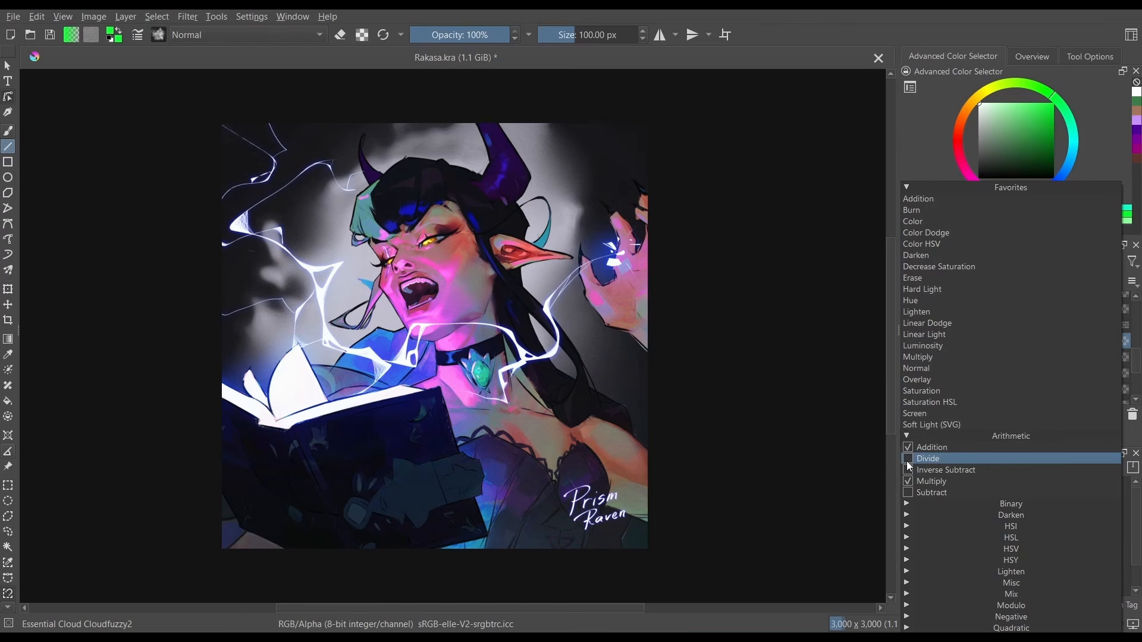
click(907, 459)
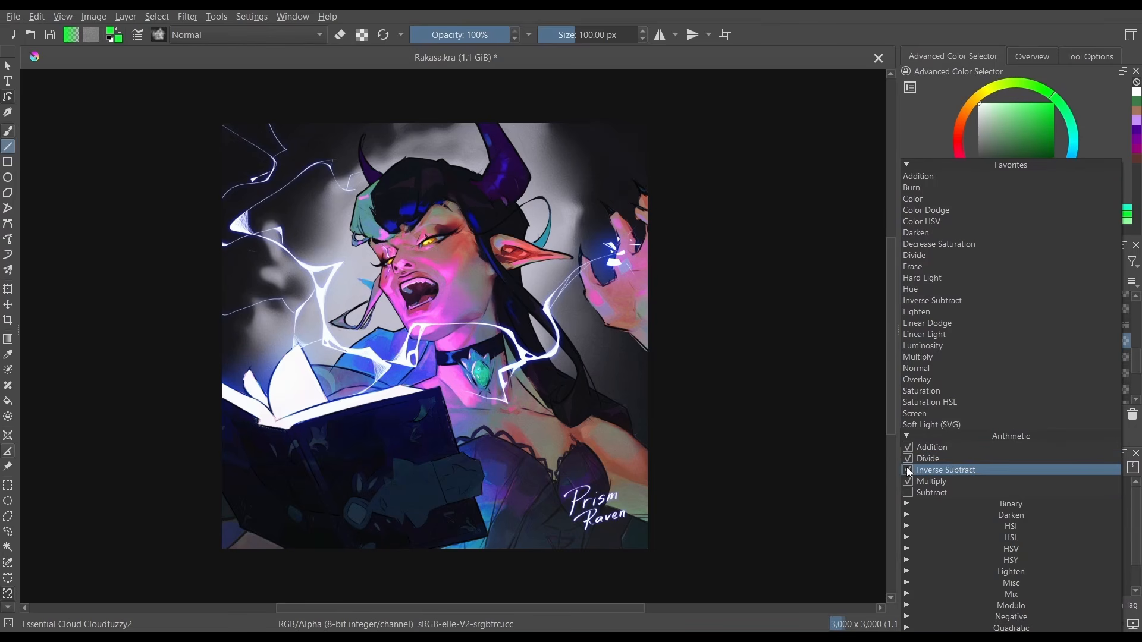
click(980, 165)
click(978, 270)
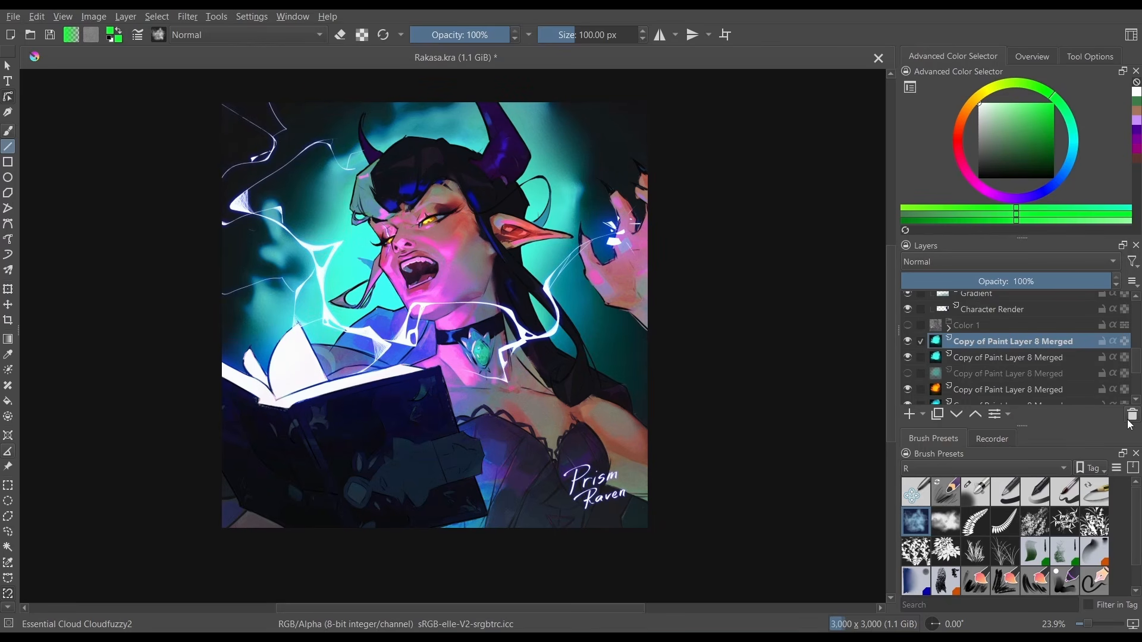
Apply a gradient map with the Diffuse Blues 3 preset to the uppermost merged background copy and set its blending mode to Divide.
click(127, 17)
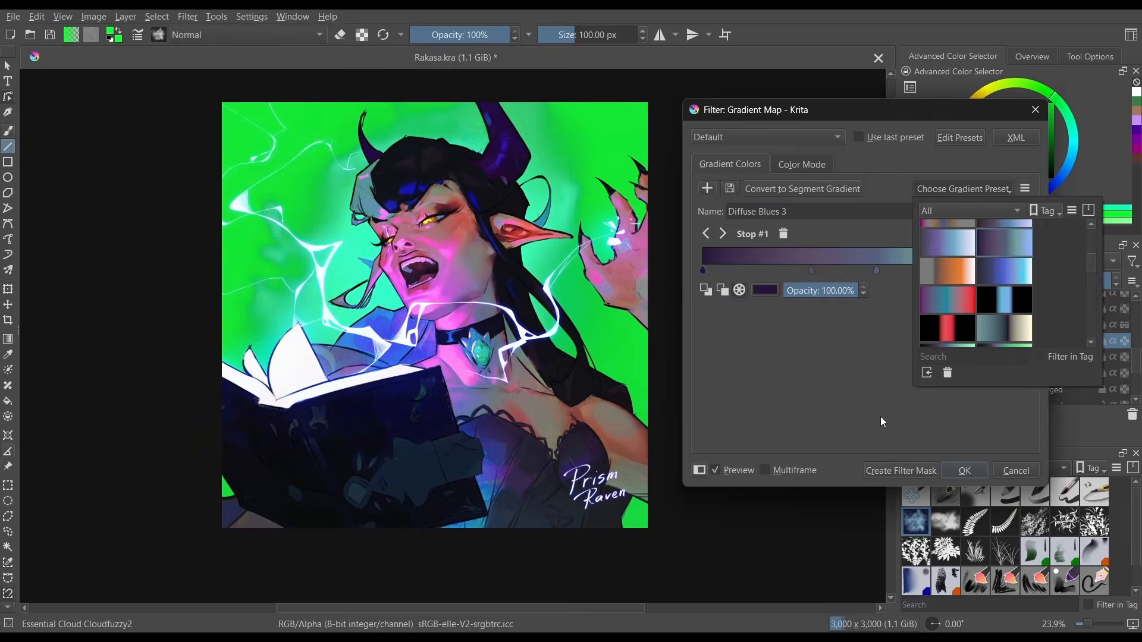
click(925, 414)
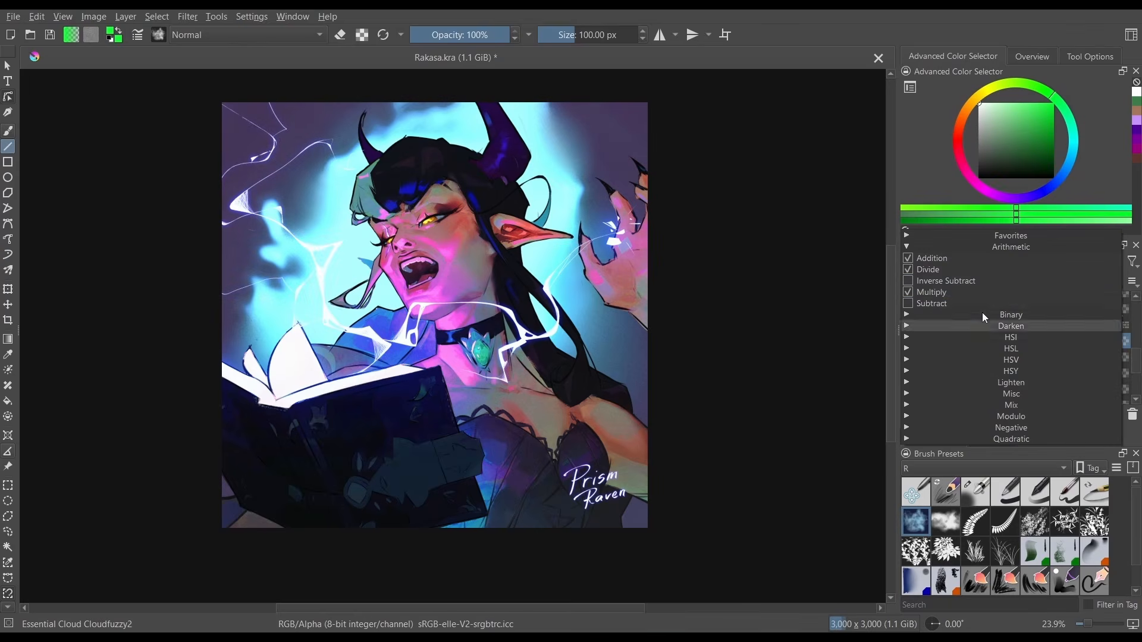
click(961, 268)
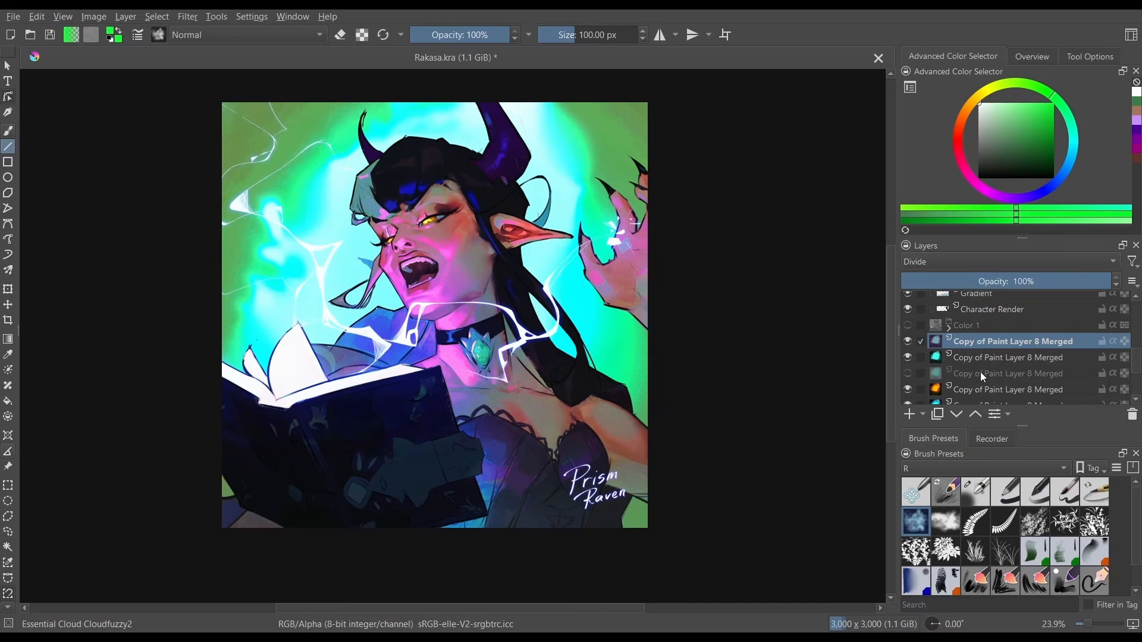
Undo and redo the last blending change, and try the remaining arithmetic modes from Inverse Subtract to Subtract on the gradient-mapped layer.
key(ctrl+z)
key(ctrl+shift+z)
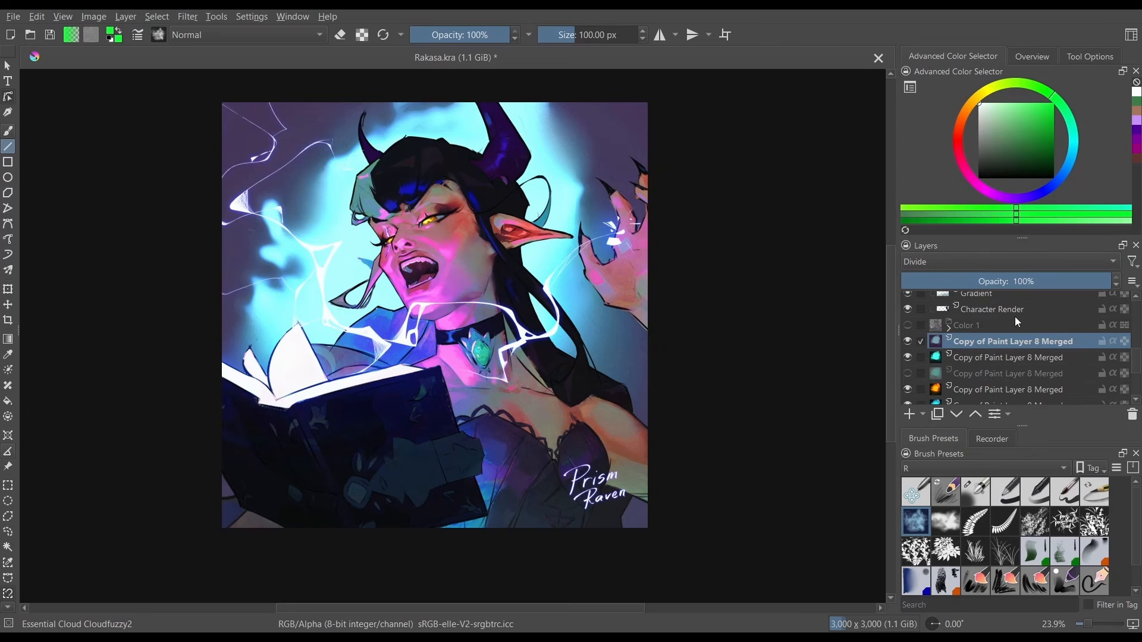
key(Down)
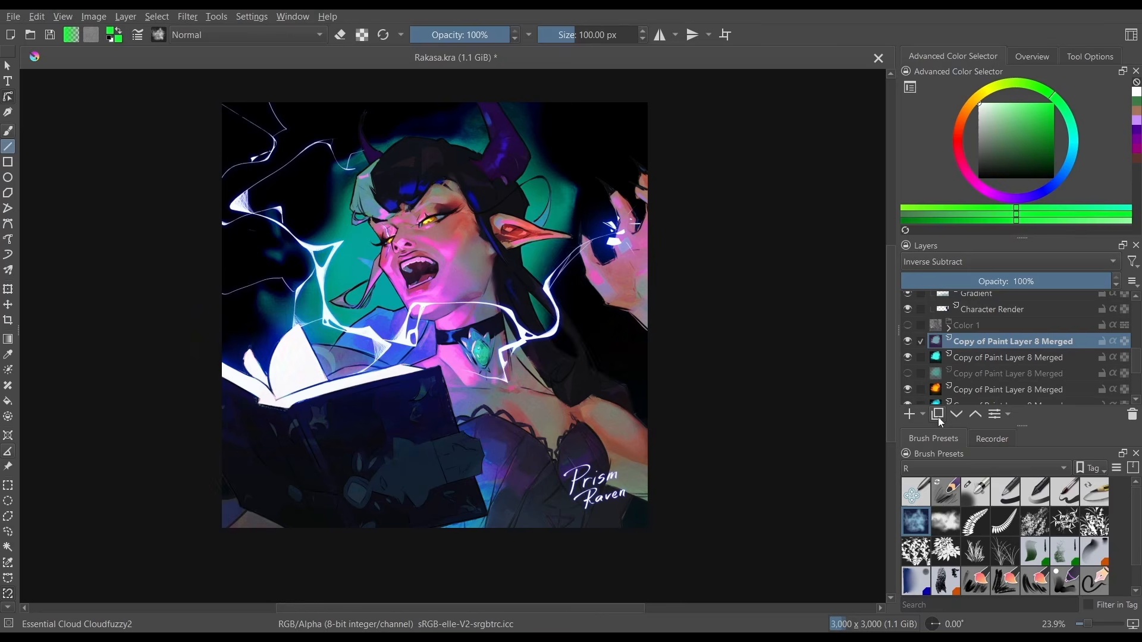
key(Down)
key(Down)
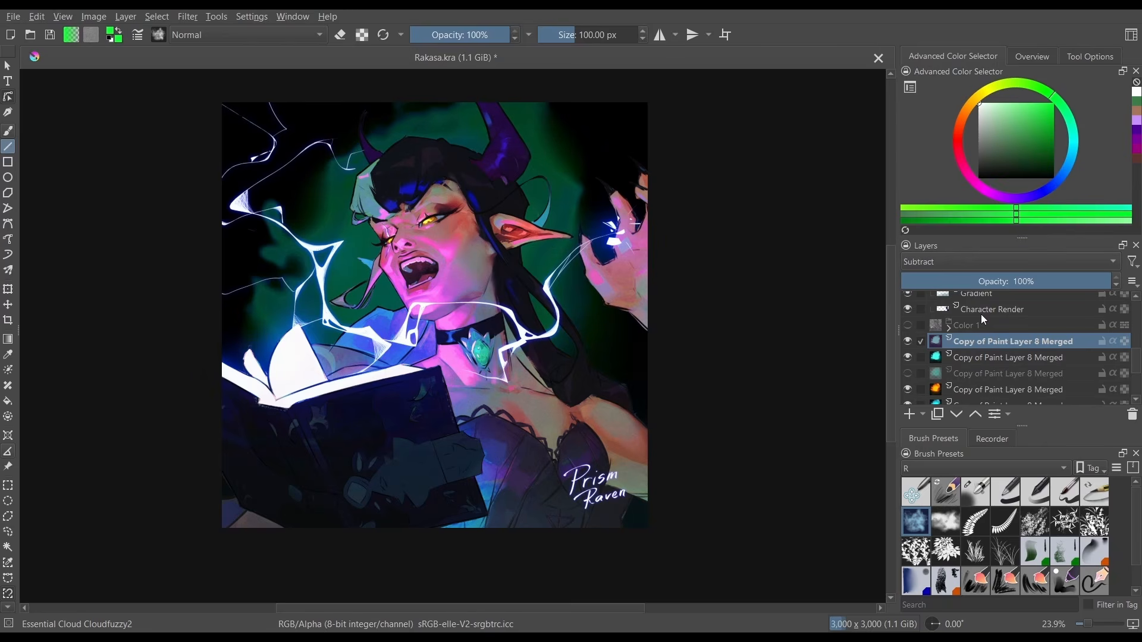
key(Down)
Try the binary blending modes from AND to IMPLICATION on the gradient-mapped background copy.
click(997, 265)
click(1002, 283)
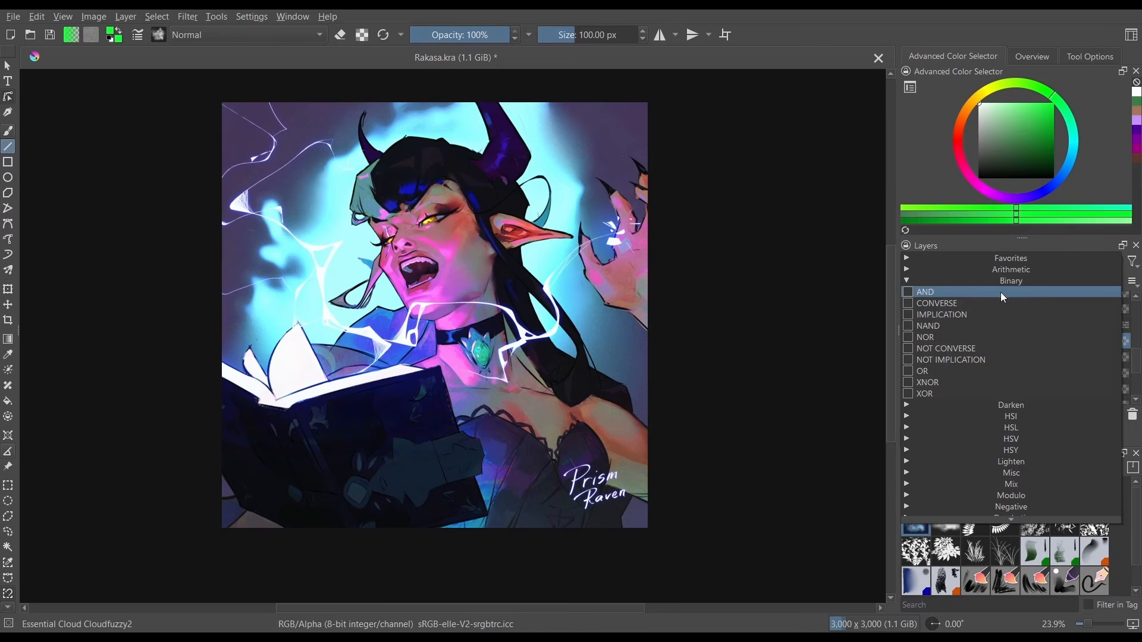
click(938, 297)
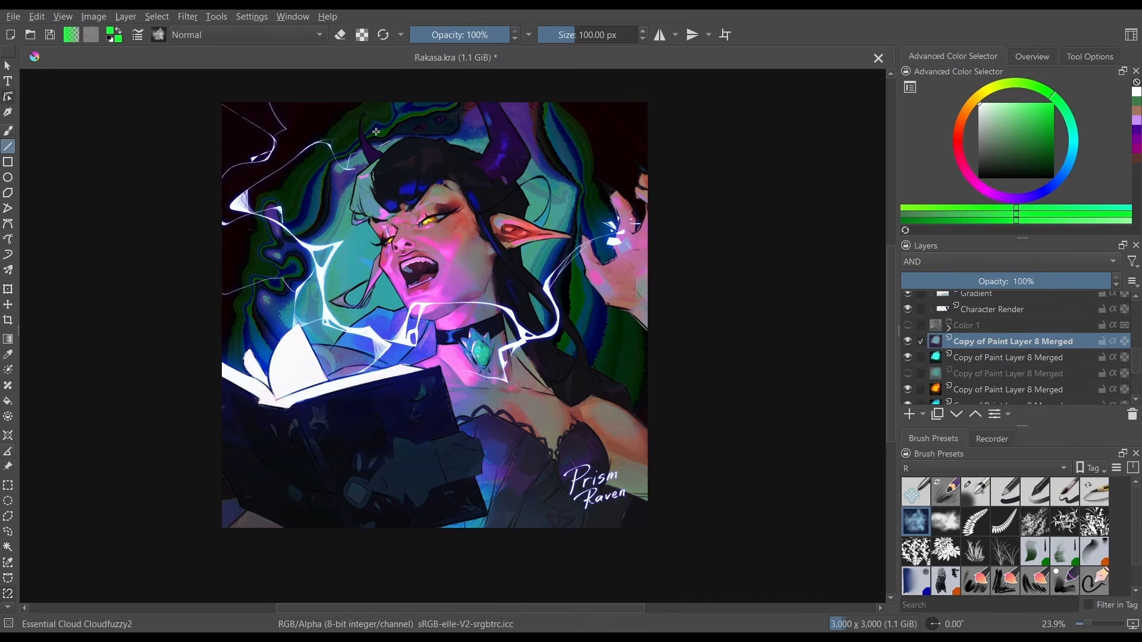
mouse_move(1067, 388)
scroll(972, 259, down, 3)
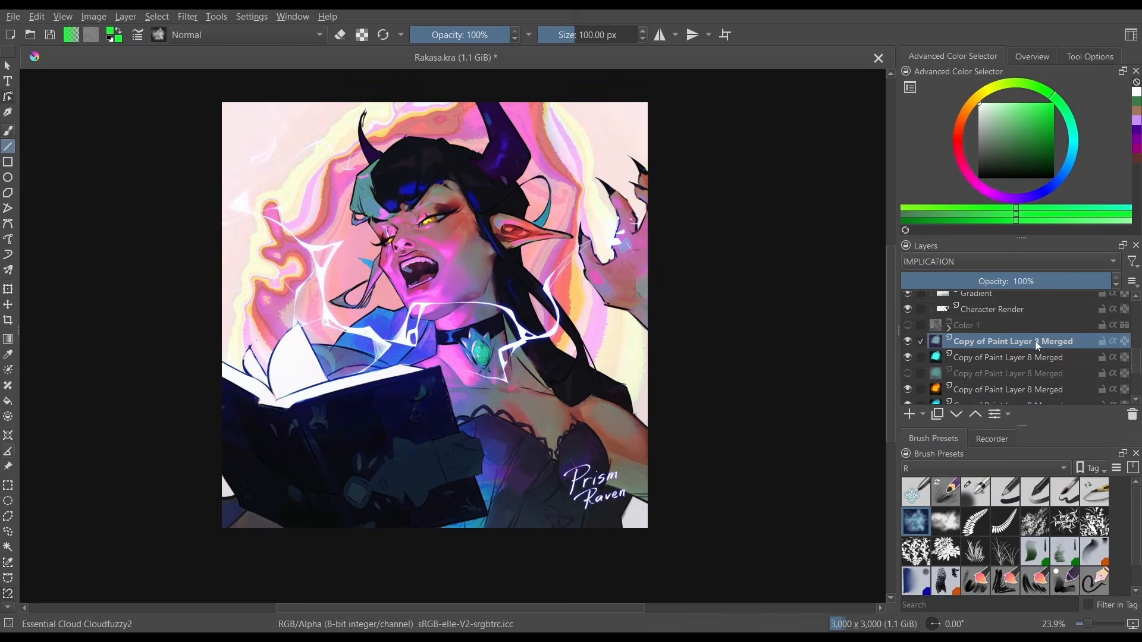
Try the binary blending modes after IMPLICATION, including OR, and continue into the darkening modes to Darken.
key(Down)
key(Down)
key(Down)
key(Down)
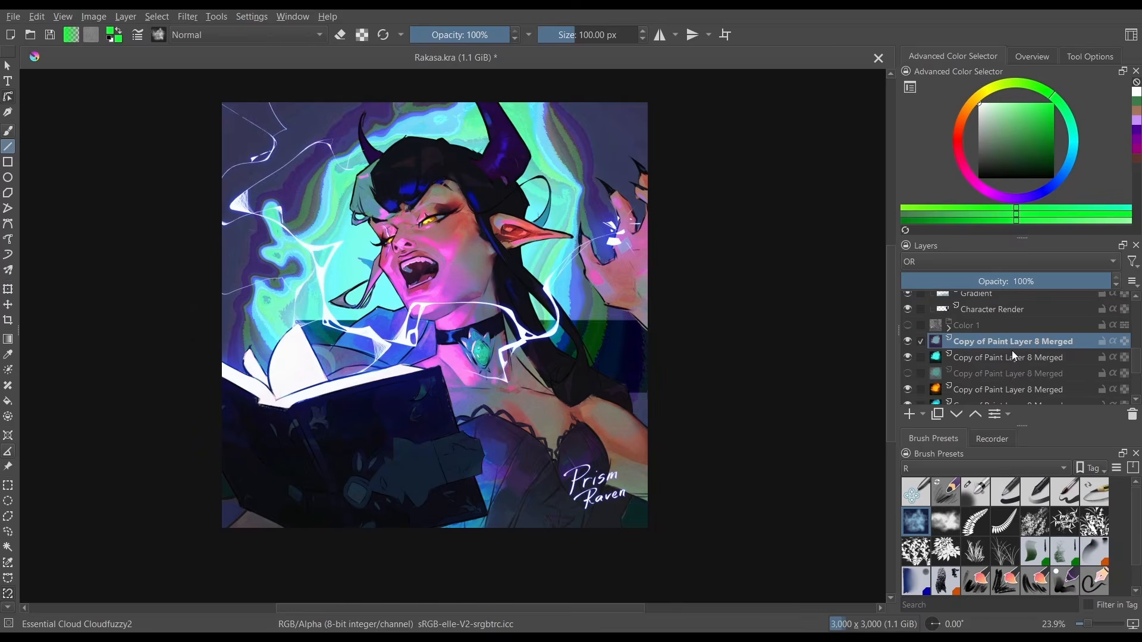
key(Down)
key(Down)
key(Down)
key(Down)
key(Down)
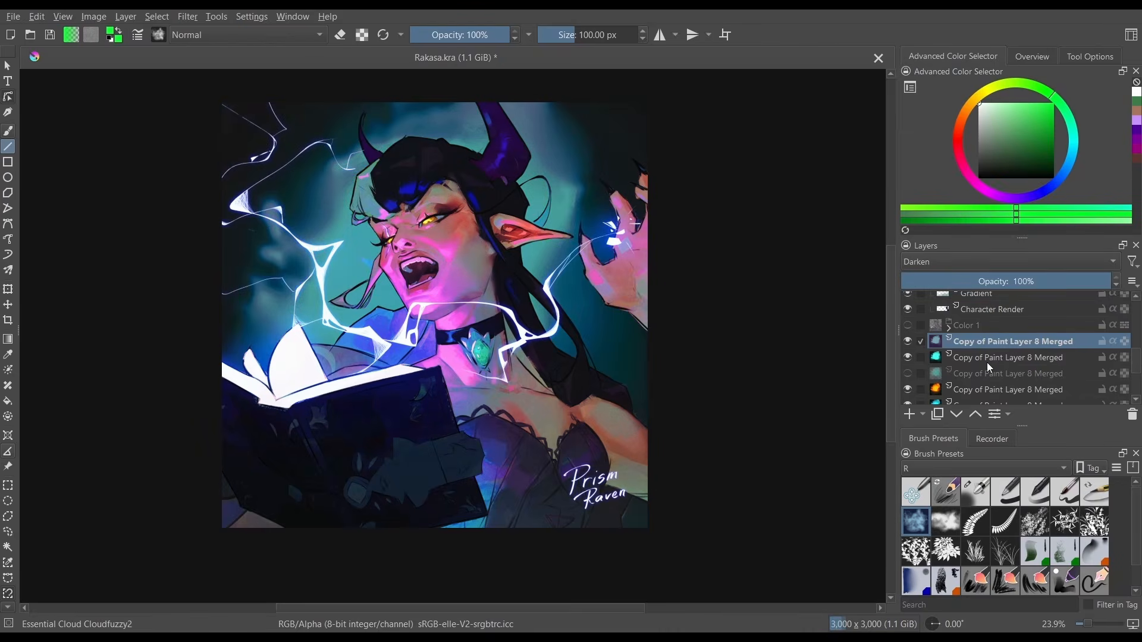
Review the blending modes offered in the Darken group for the gradient-mapped background copy.
click(986, 262)
click(987, 281)
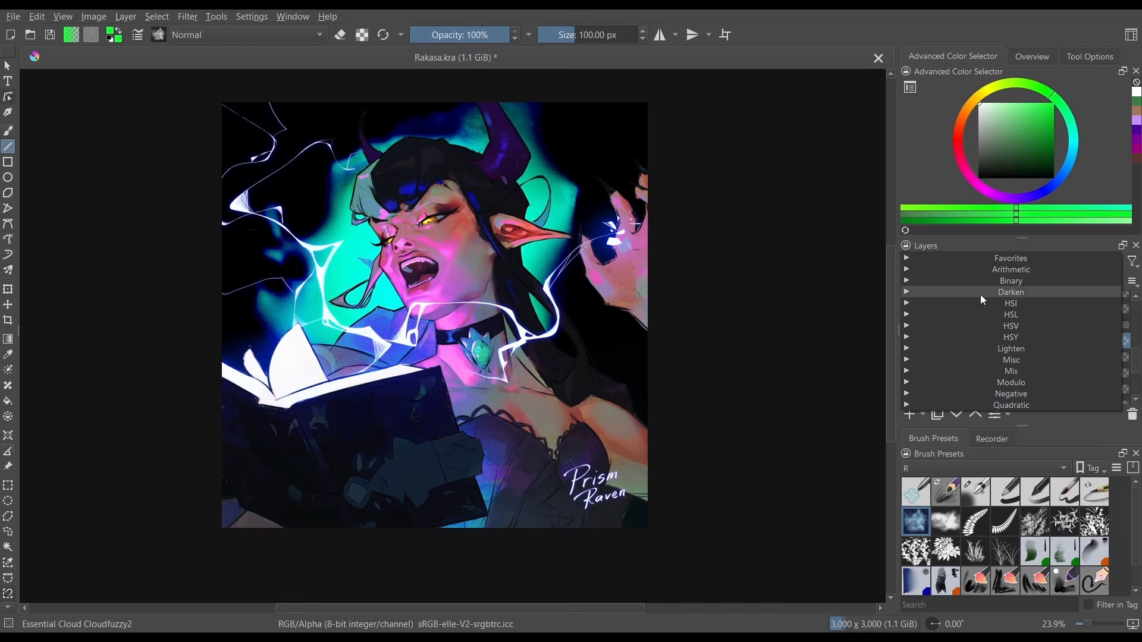
click(981, 292)
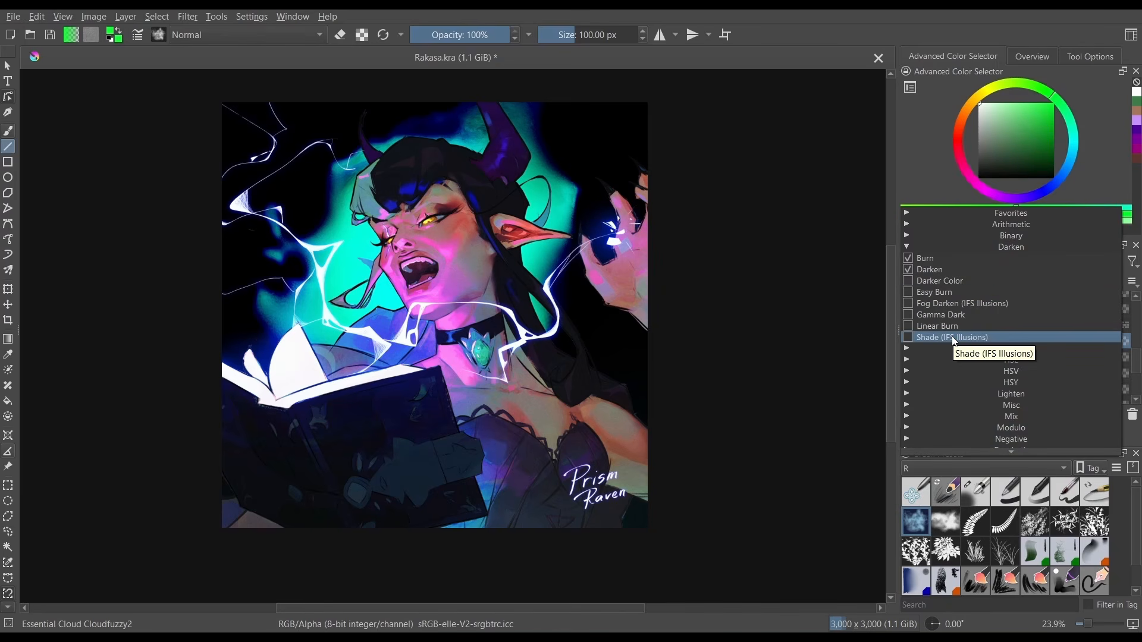
click(882, 307)
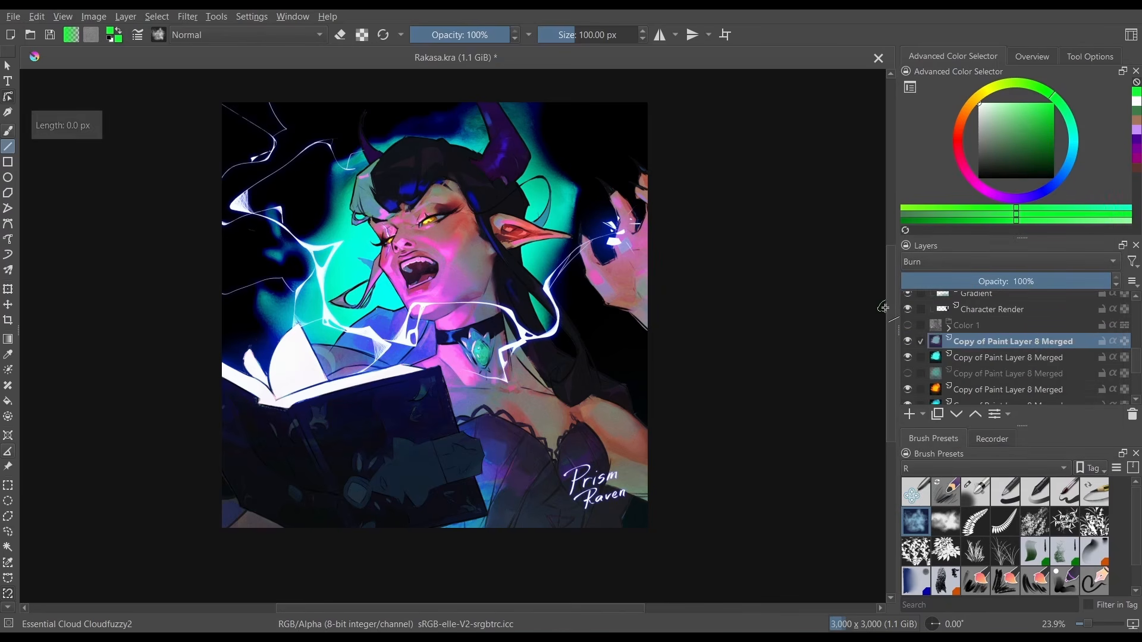
click(981, 358)
click(975, 346)
click(975, 263)
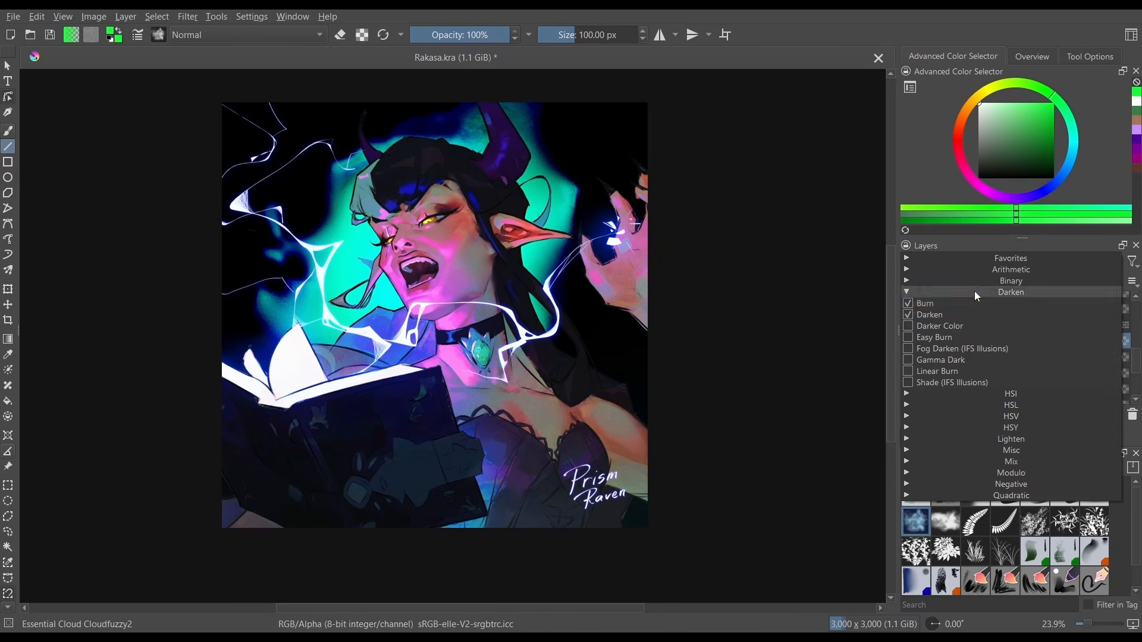
Set the gradient-mapped layer to Burn and try the following darkening modes, including Linear Burn, up to Color HSI.
click(971, 305)
key(Down)
key(Down)
key(Down)
key(Down)
key(Down)
key(Down)
key(Down)
key(Down)
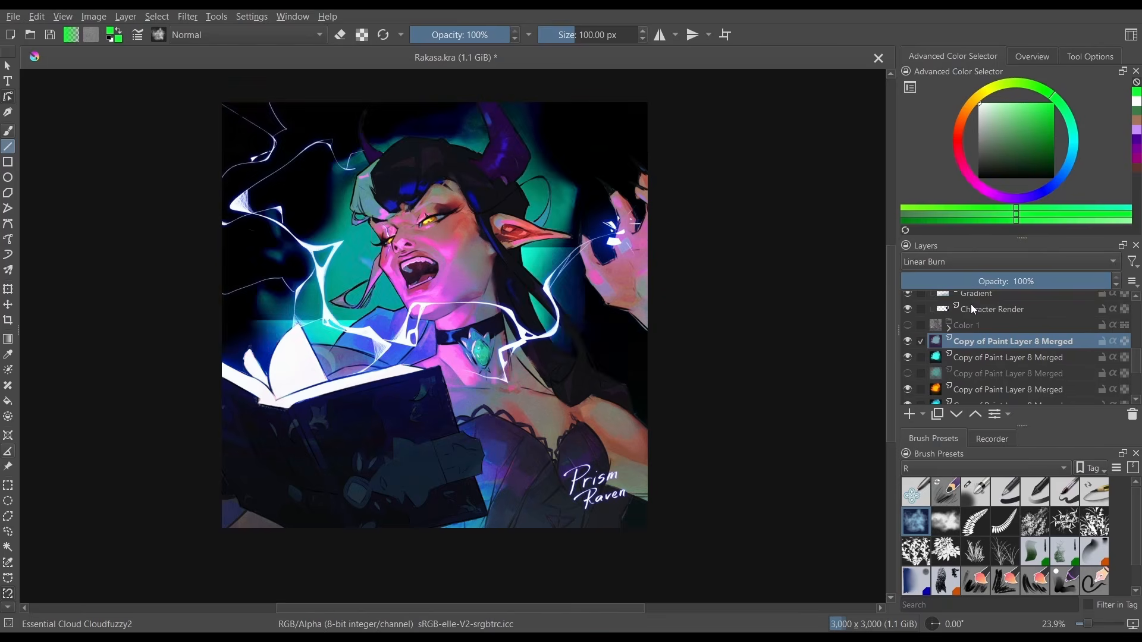
Look through the HSI and HSL blending mode groups and set the gradient-mapped layer to Color HSL.
click(997, 260)
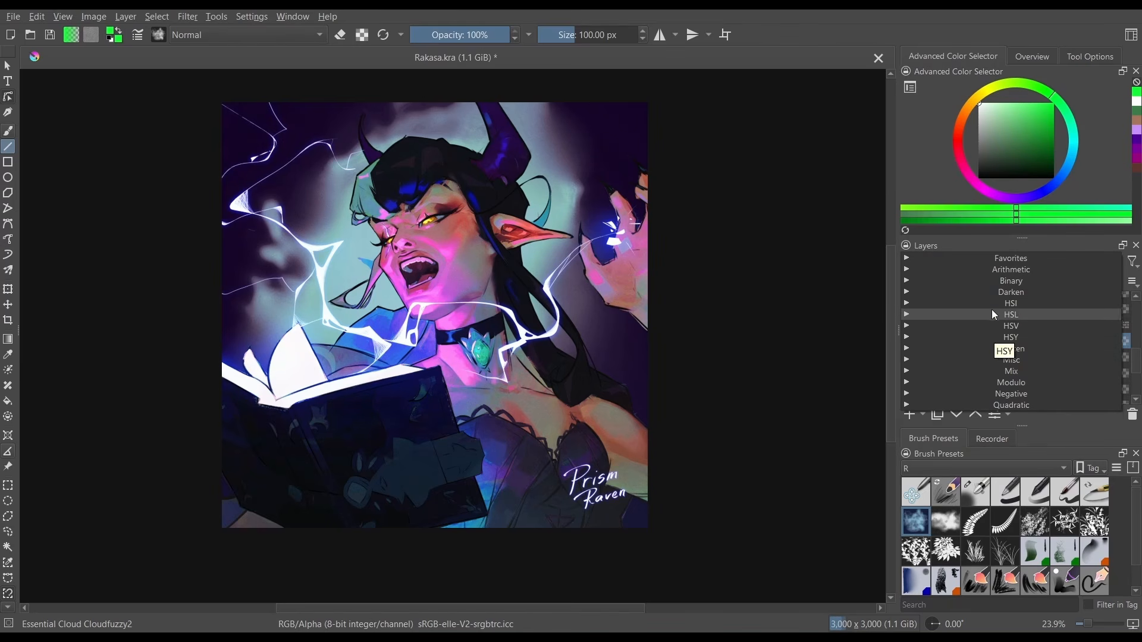
click(987, 302)
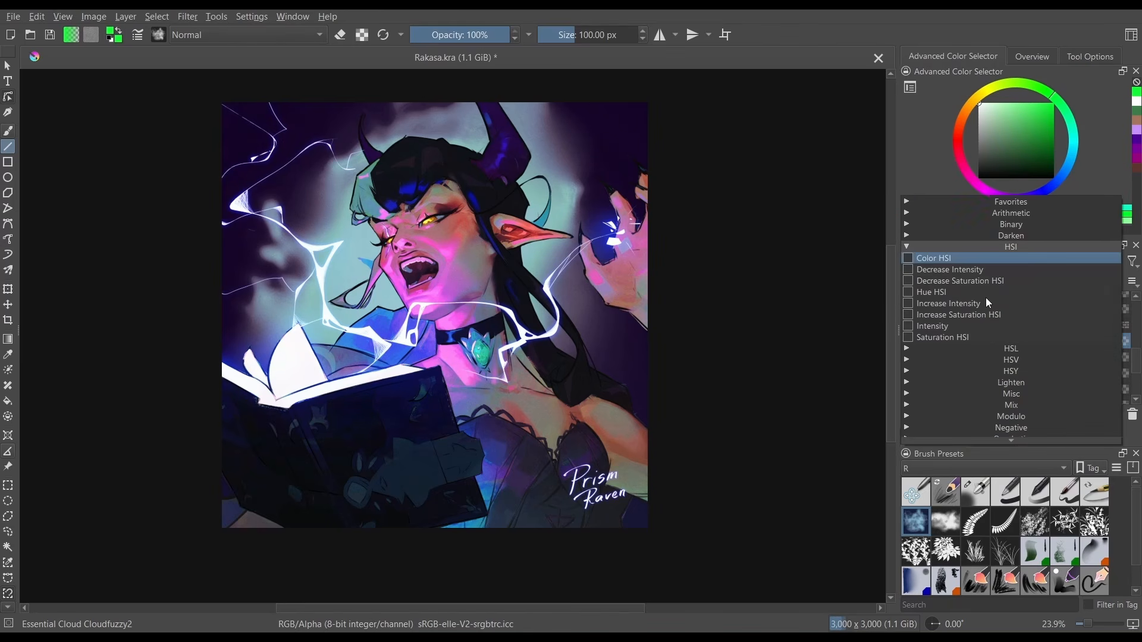
click(977, 348)
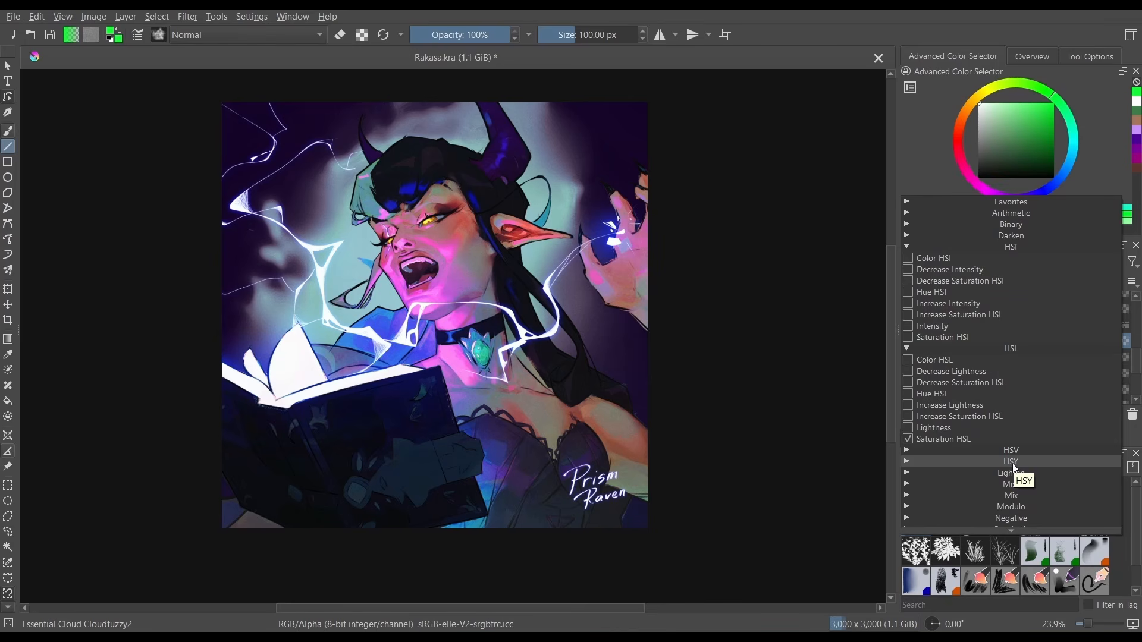
click(996, 259)
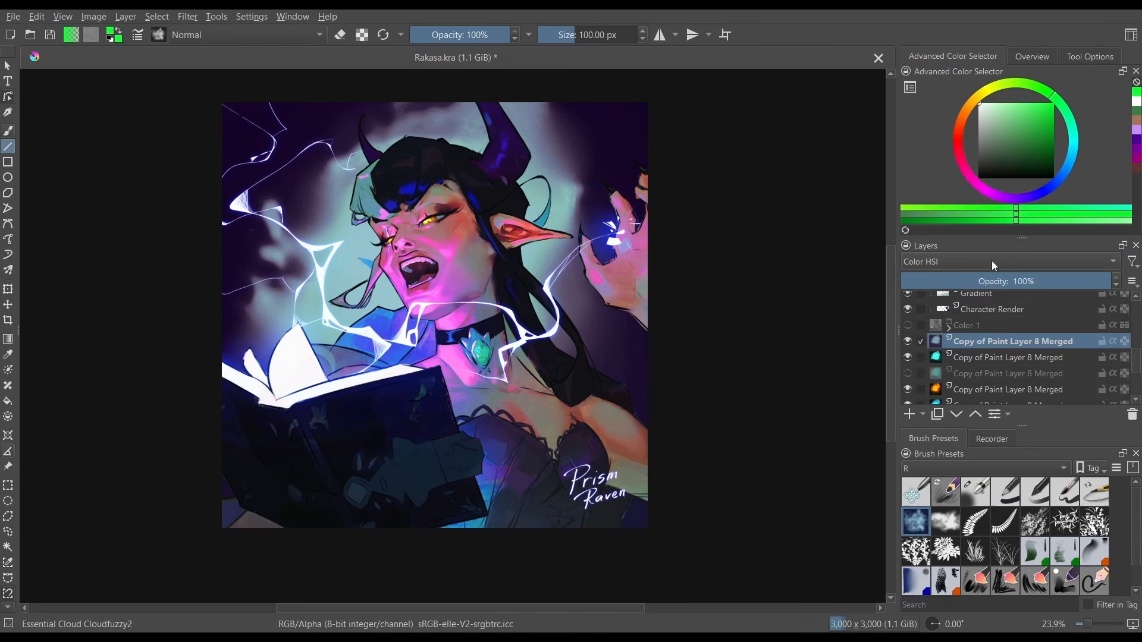
click(992, 262)
click(972, 356)
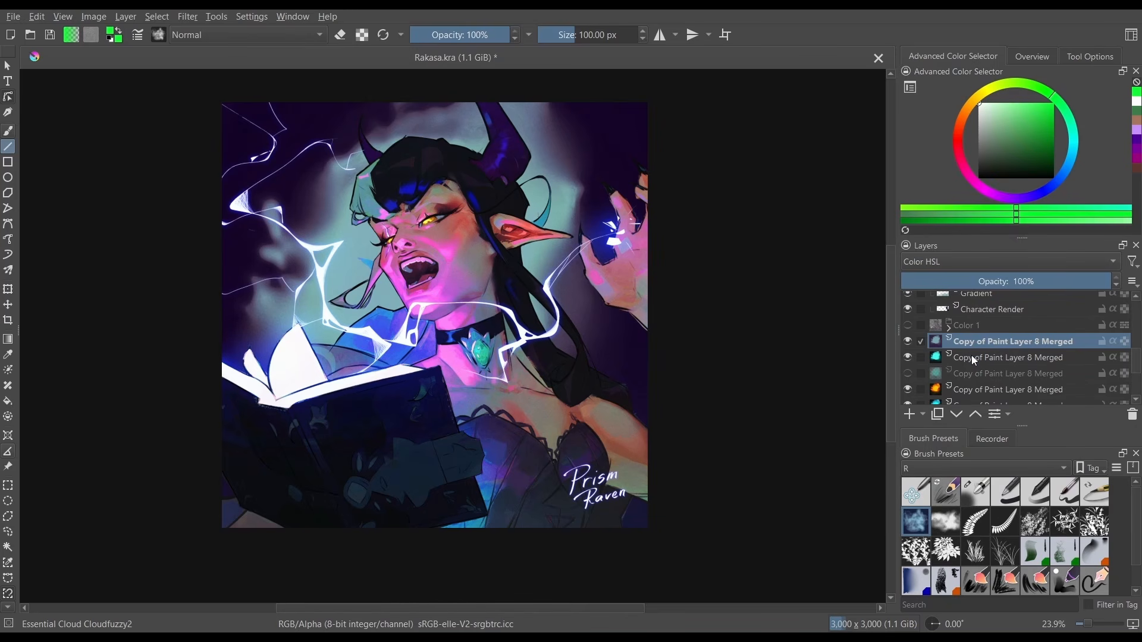
Set the gradient-mapped layer's blending mode to Color HSI and compare the painting with that layer hidden and shown.
click(919, 256)
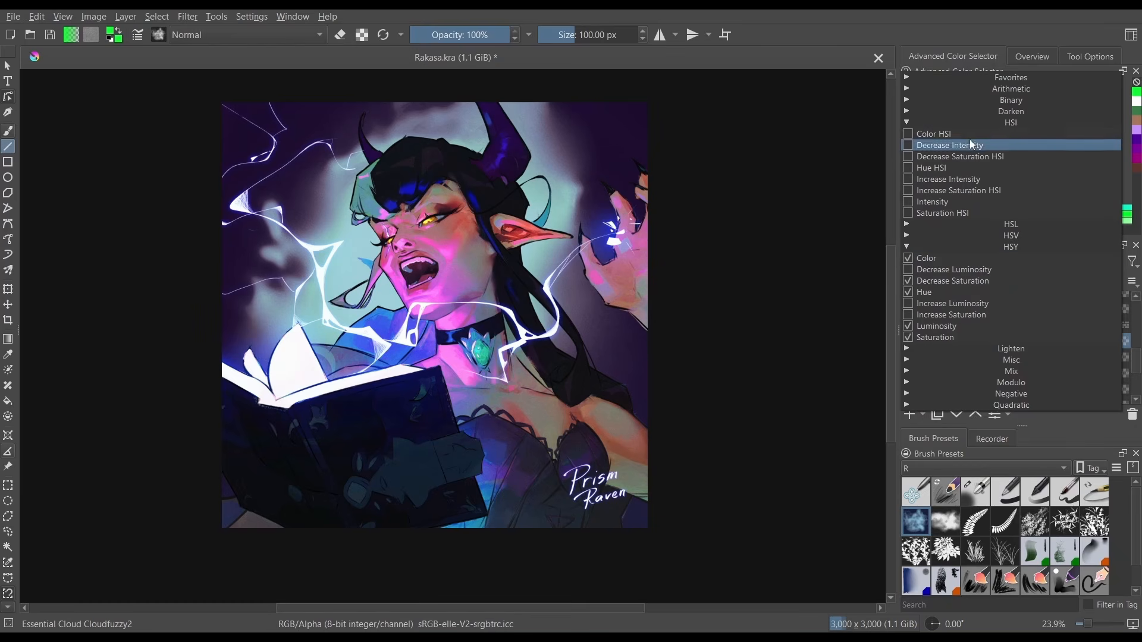
click(943, 135)
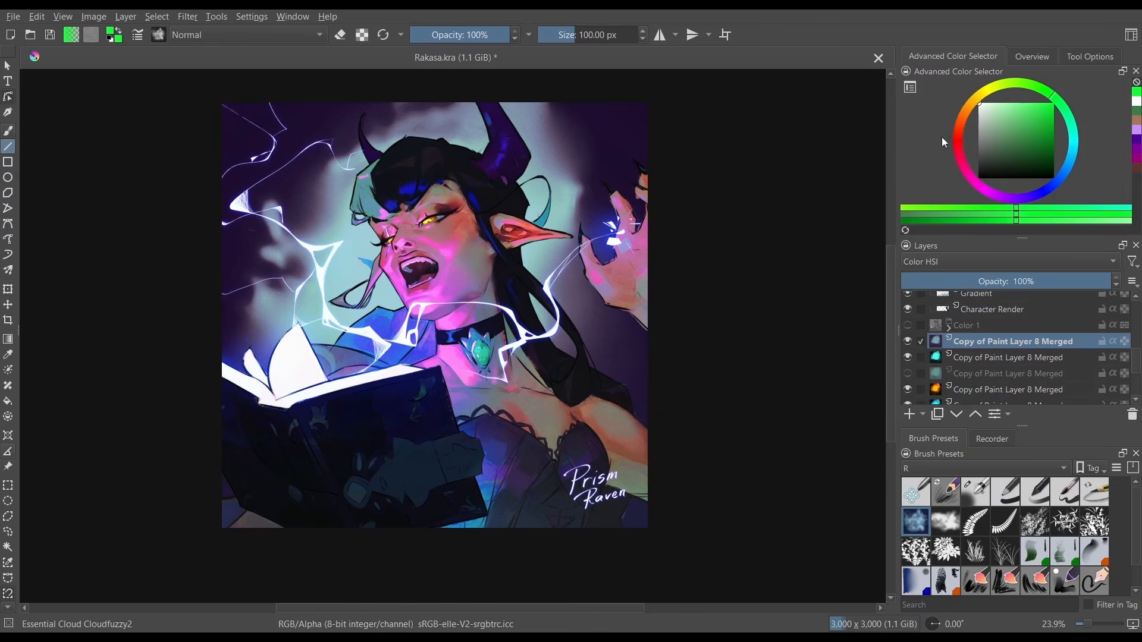
click(908, 340)
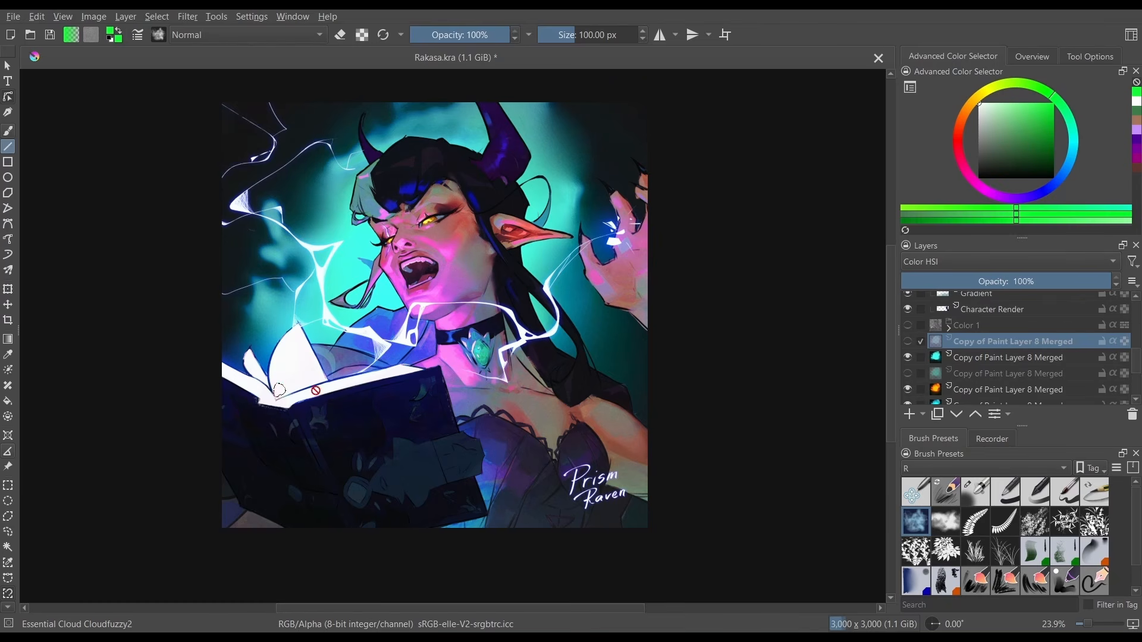
click(1016, 352)
click(907, 341)
click(976, 343)
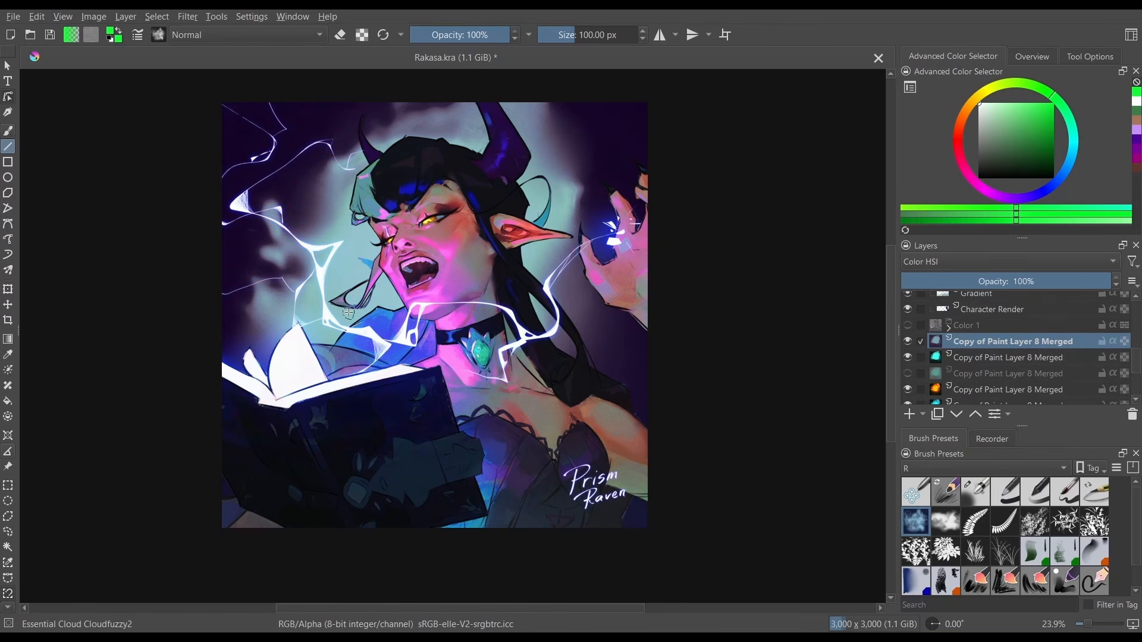
Try the HSI blending modes from Decrease Intensity through Hue HSI and Increase Saturation HSI, ending on Intensity.
click(965, 263)
click(964, 269)
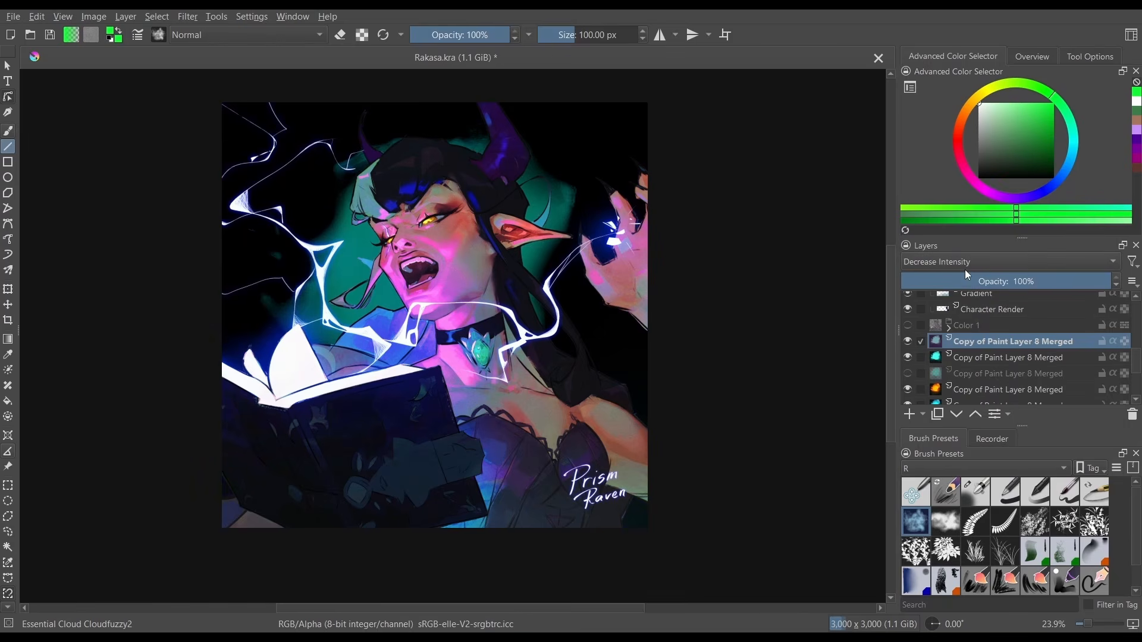
scroll(965, 269, down, 1)
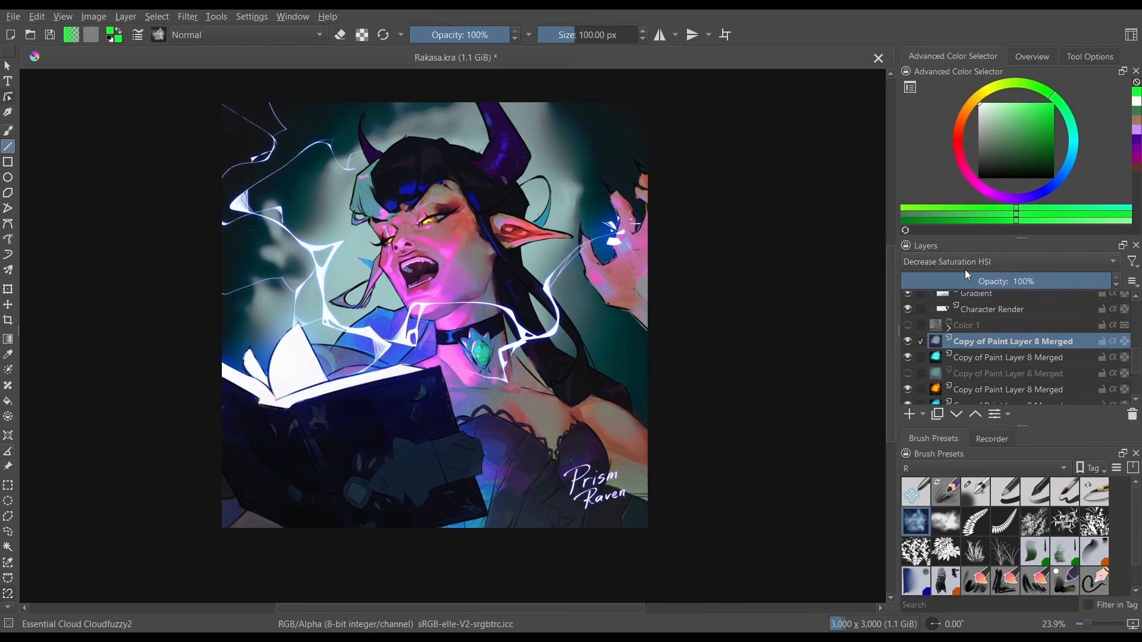
scroll(965, 269, down, 2)
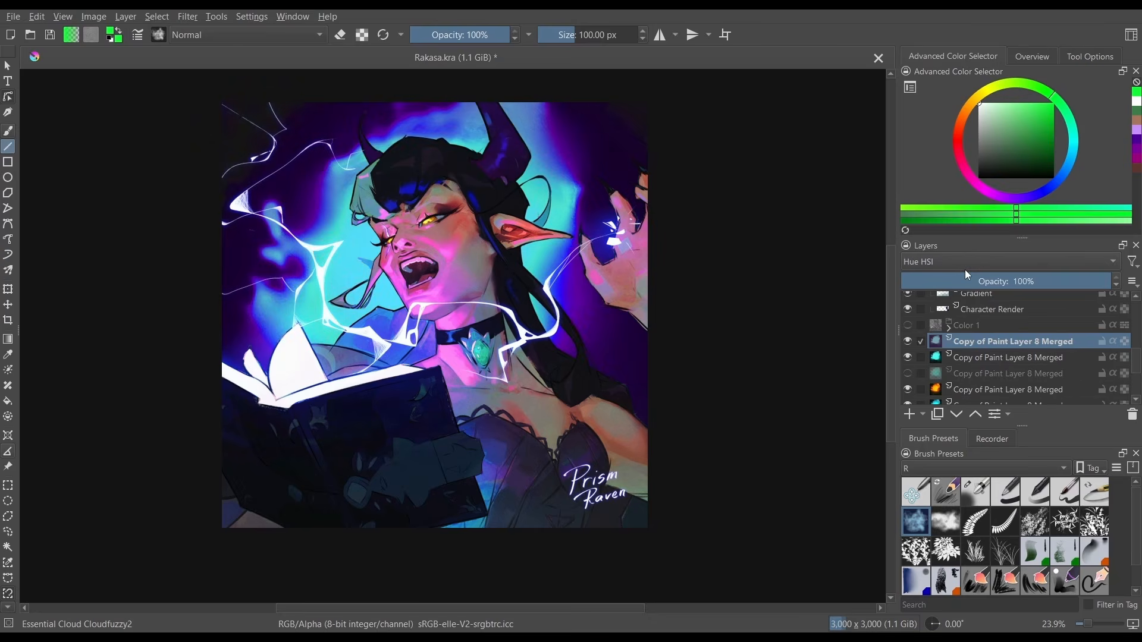
scroll(964, 269, down, 1)
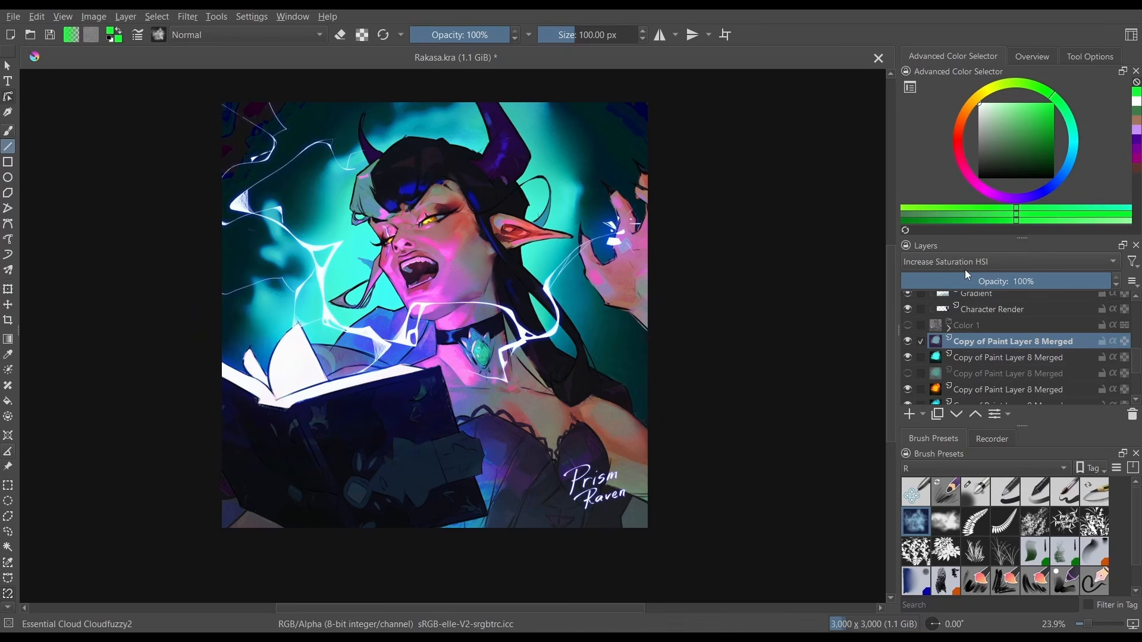
scroll(965, 270, down, 1)
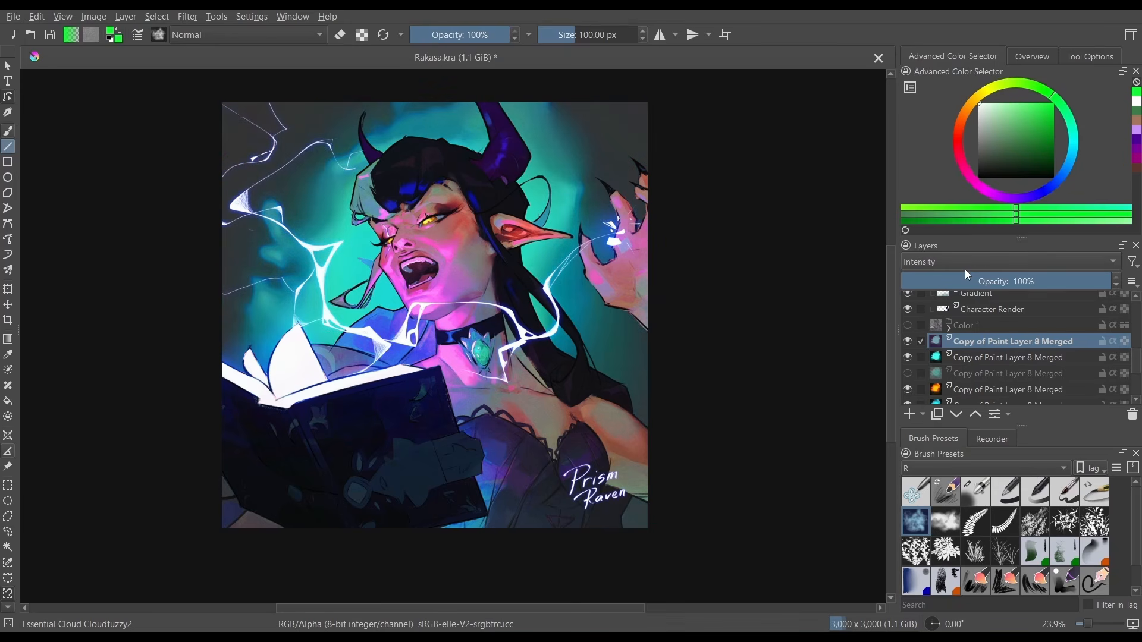
Look through the Lighten and Misc blending mode groups and set the gradient-mapped layer to Combine Normal Map.
scroll(964, 269, down, 1)
scroll(965, 269, down, 1)
click(965, 270)
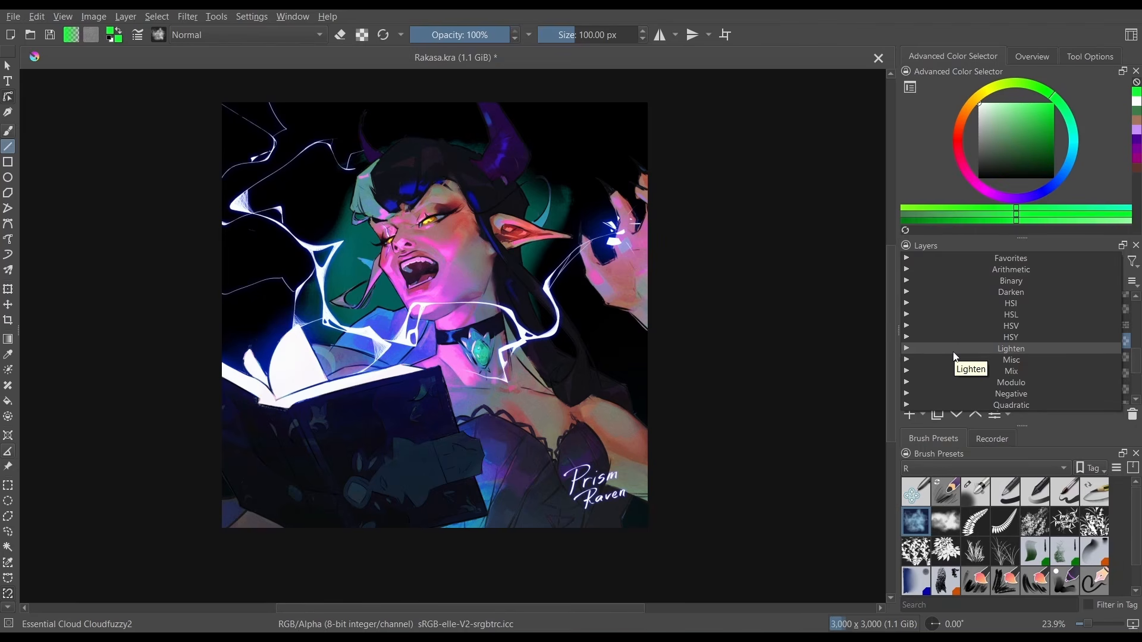
click(953, 352)
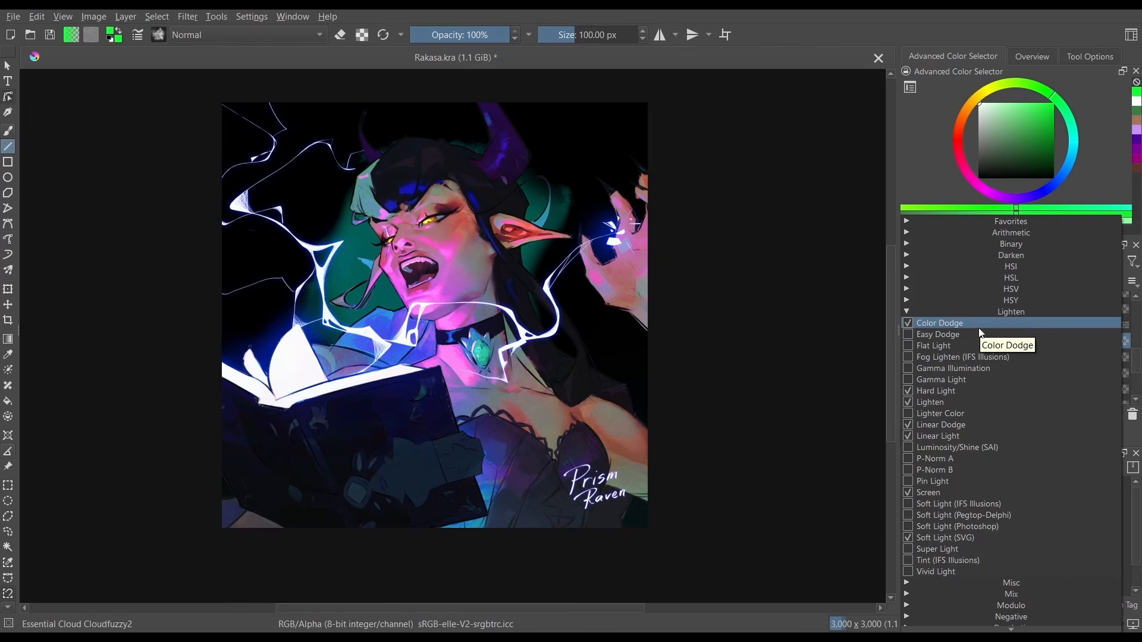
click(986, 362)
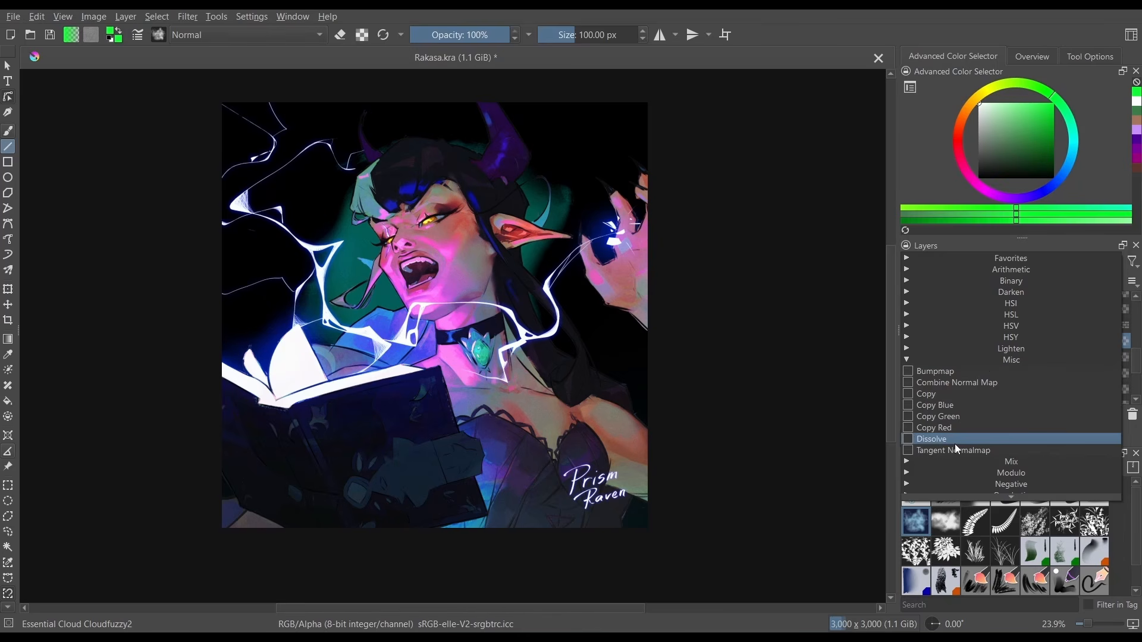
click(944, 382)
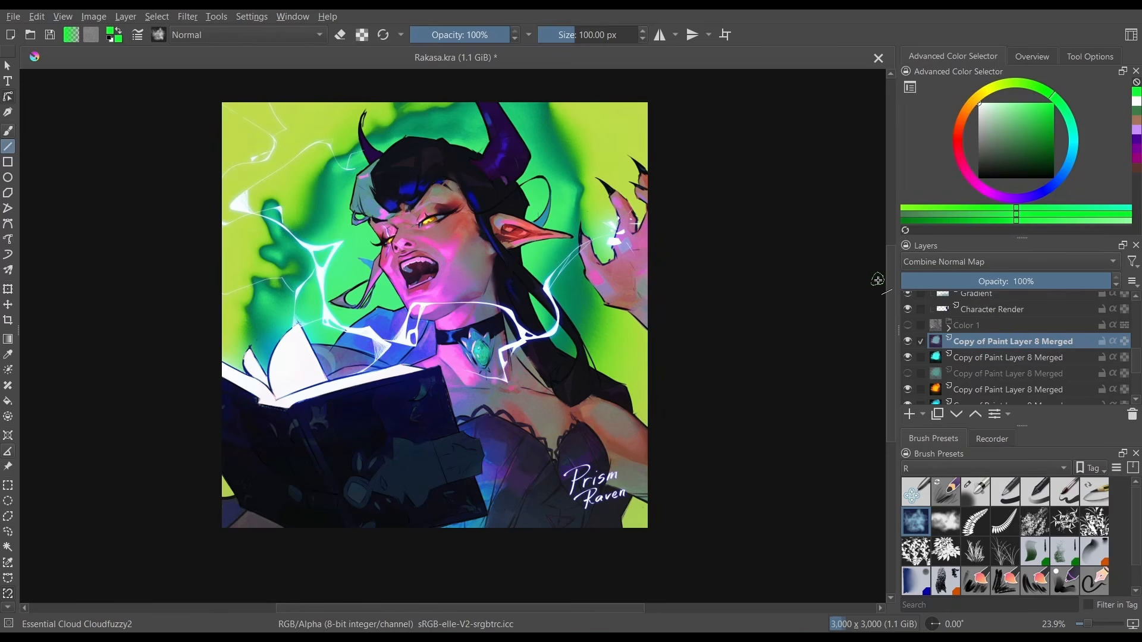
Try the Copy Blue, Copy Green and Copy Red blending modes on the gradient-mapped layer.
click(945, 262)
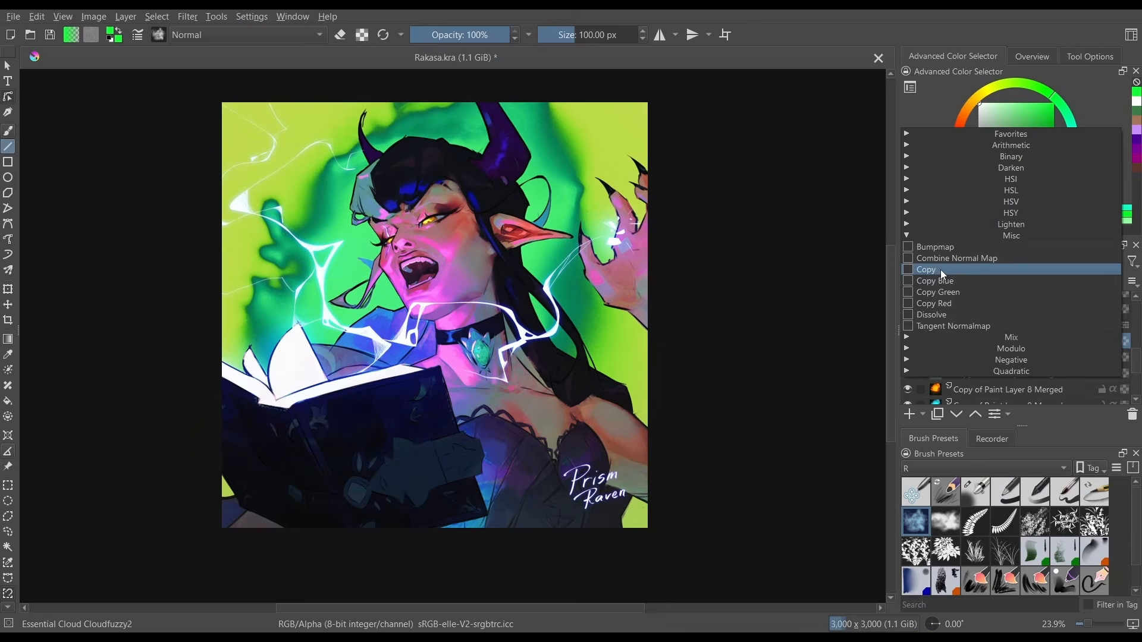
click(940, 280)
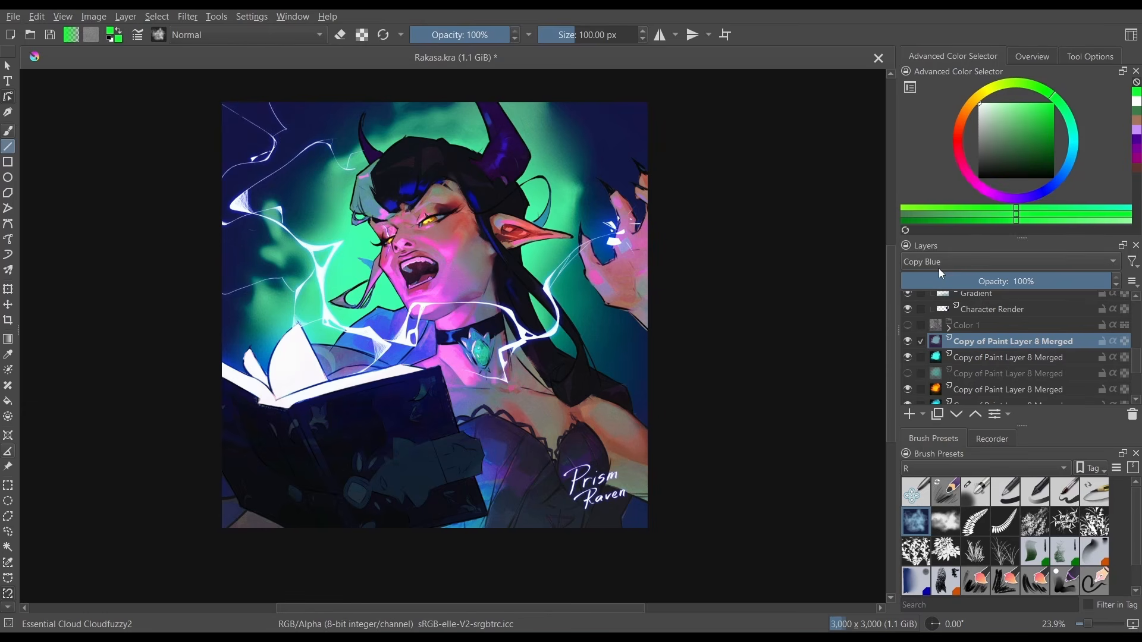
scroll(939, 268, down, 1)
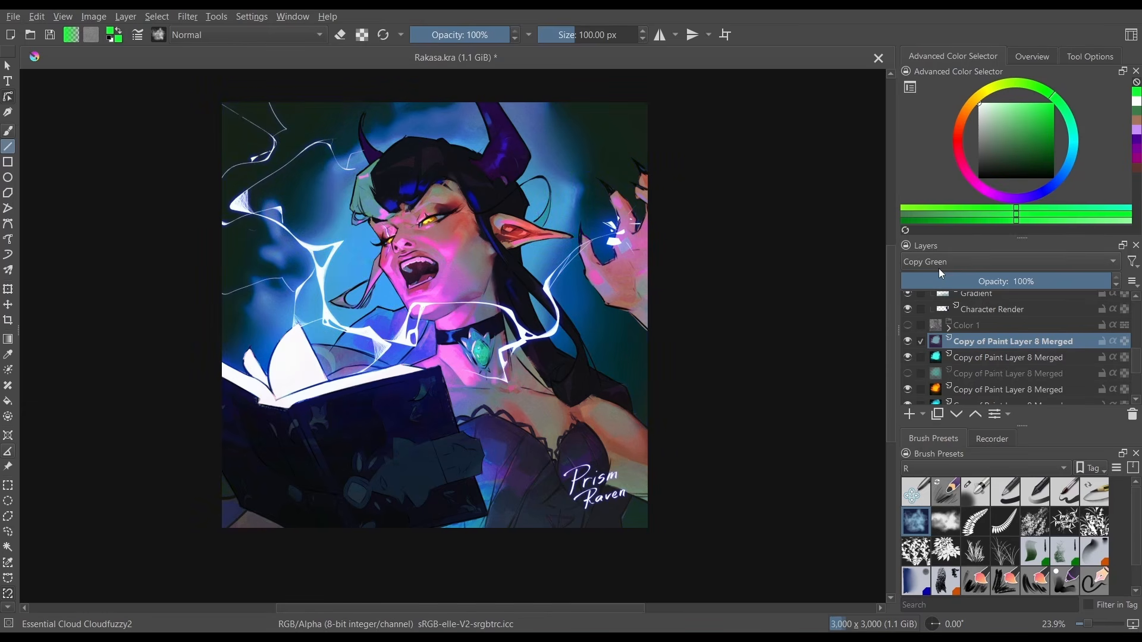
scroll(939, 268, up, 1)
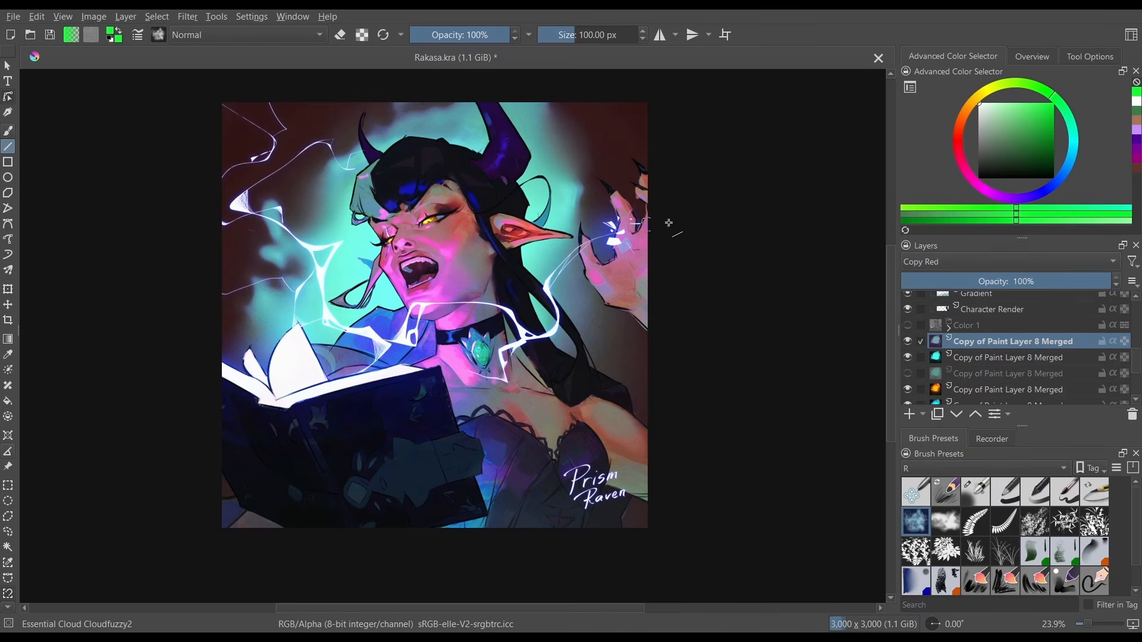
Try the Allanon blending mode on the gradient-mapped layer and look through the other Mix modes.
click(962, 261)
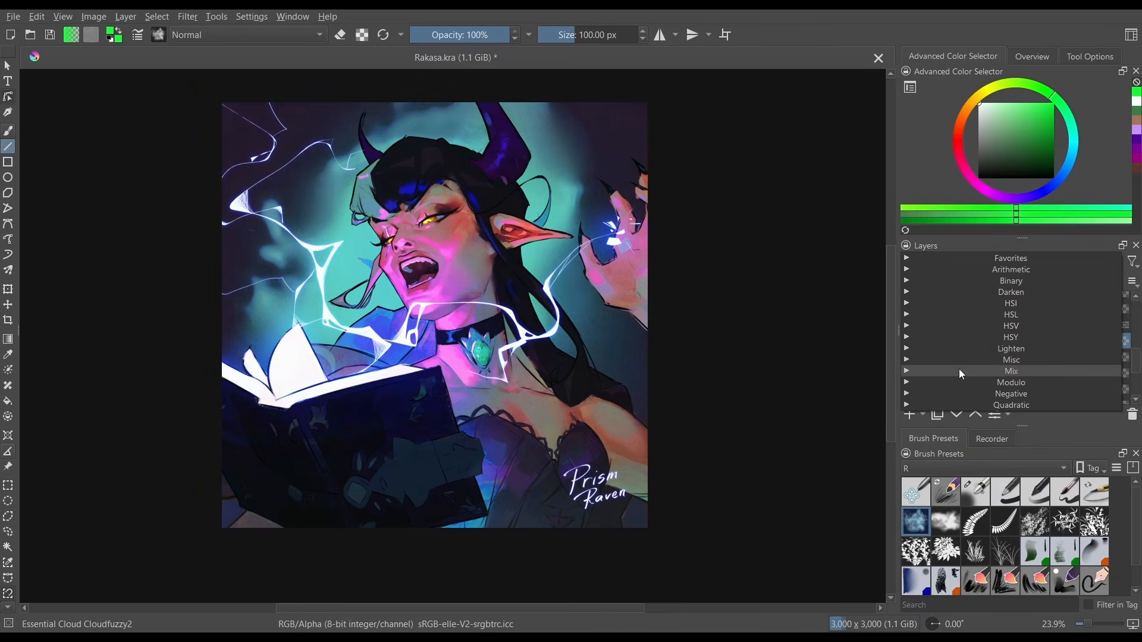
click(962, 378)
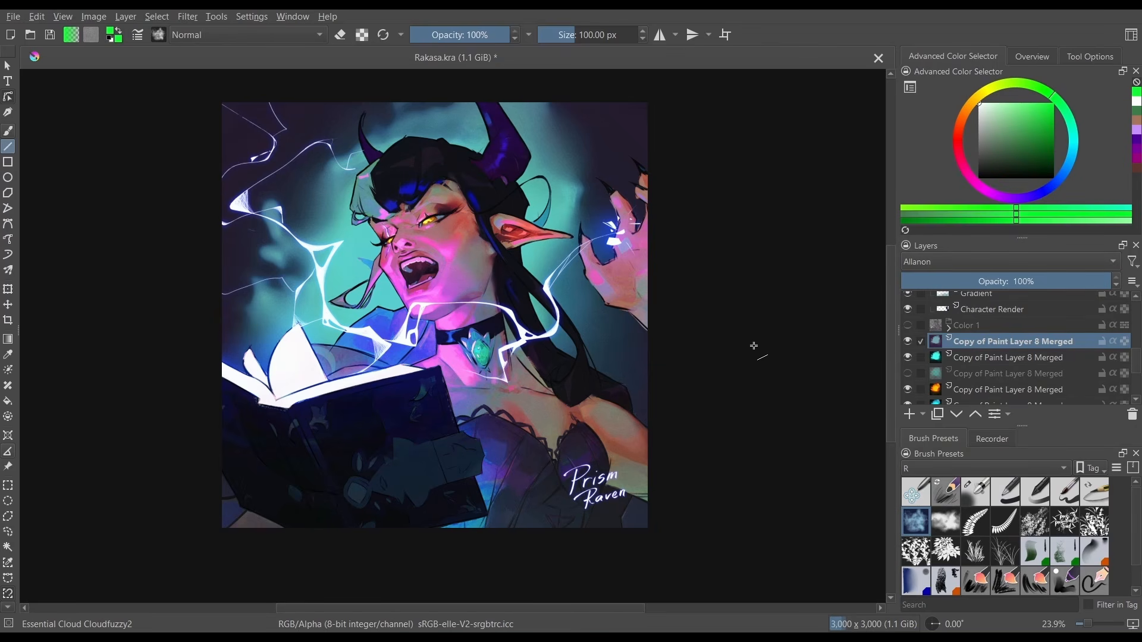
click(953, 262)
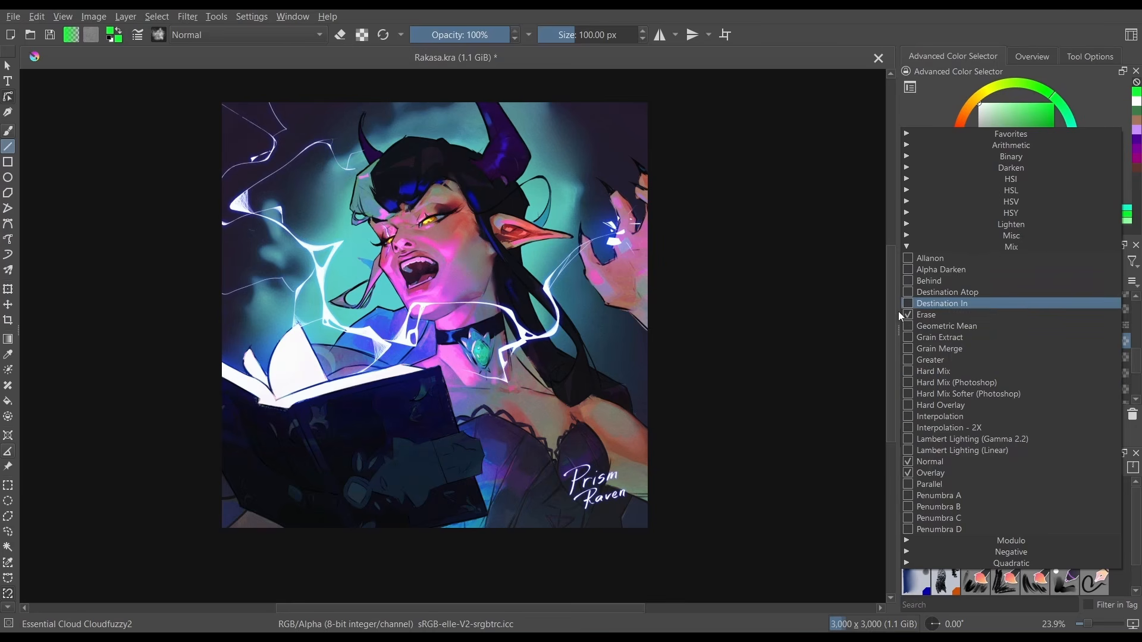
click(892, 329)
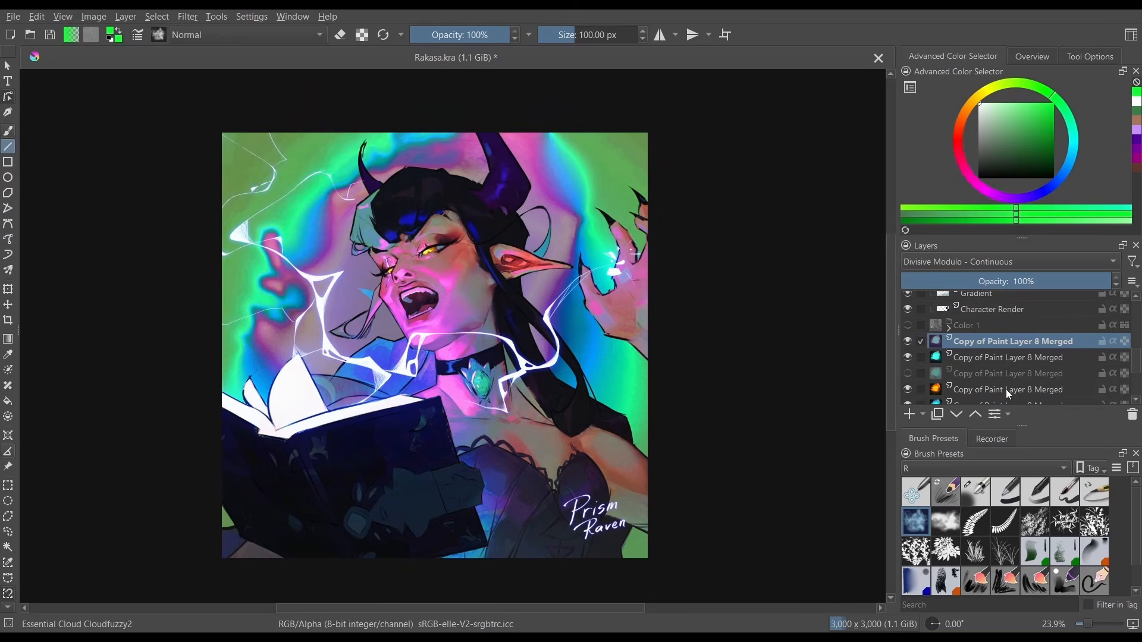
Try the Modulo blending modes on the gradient-mapped layer, from Modulo through Modulo Shift - Continuous.
key(Down)
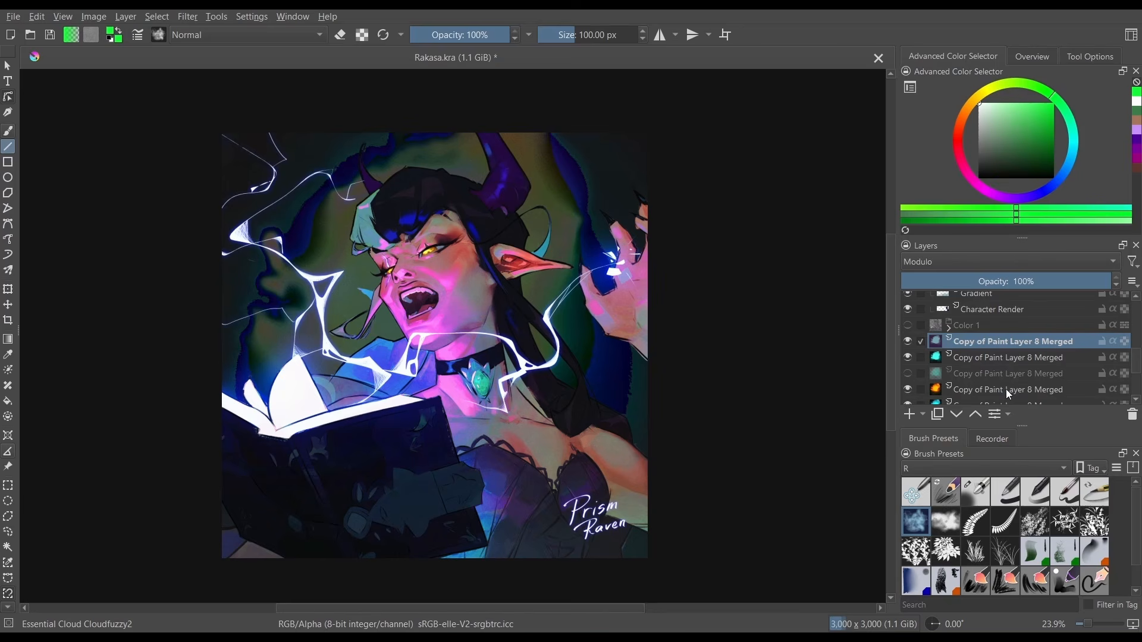
key(Down)
key(Down)
key(Down)
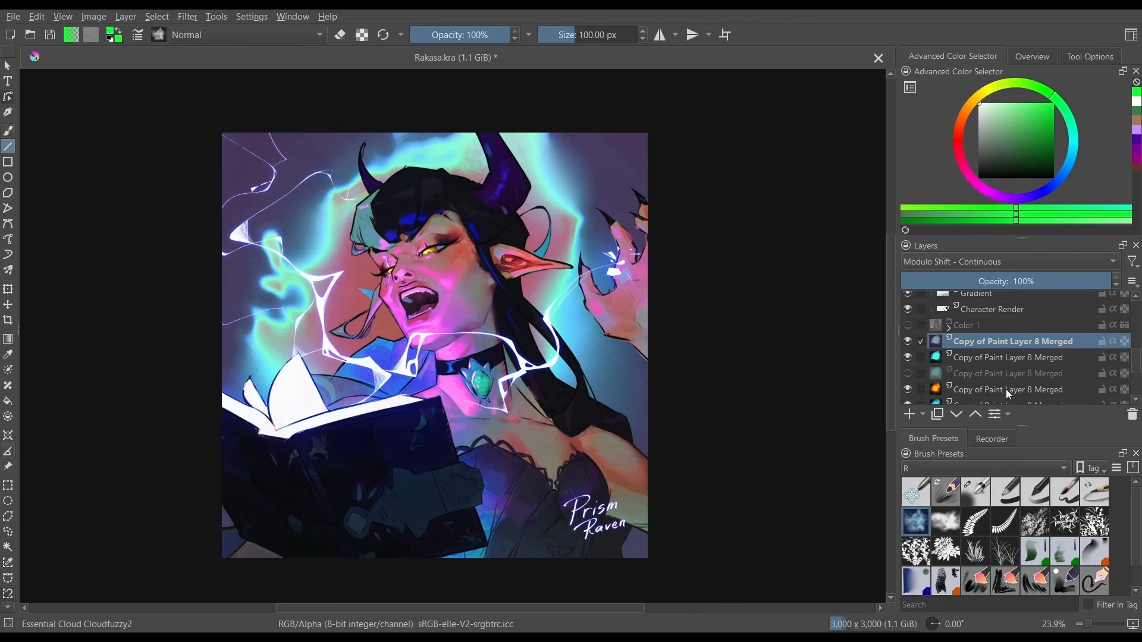
Try the Negative modes Arcus Tangent and Difference on the gradient-mapped layer and switch to the Freehand Brush tool.
click(1018, 267)
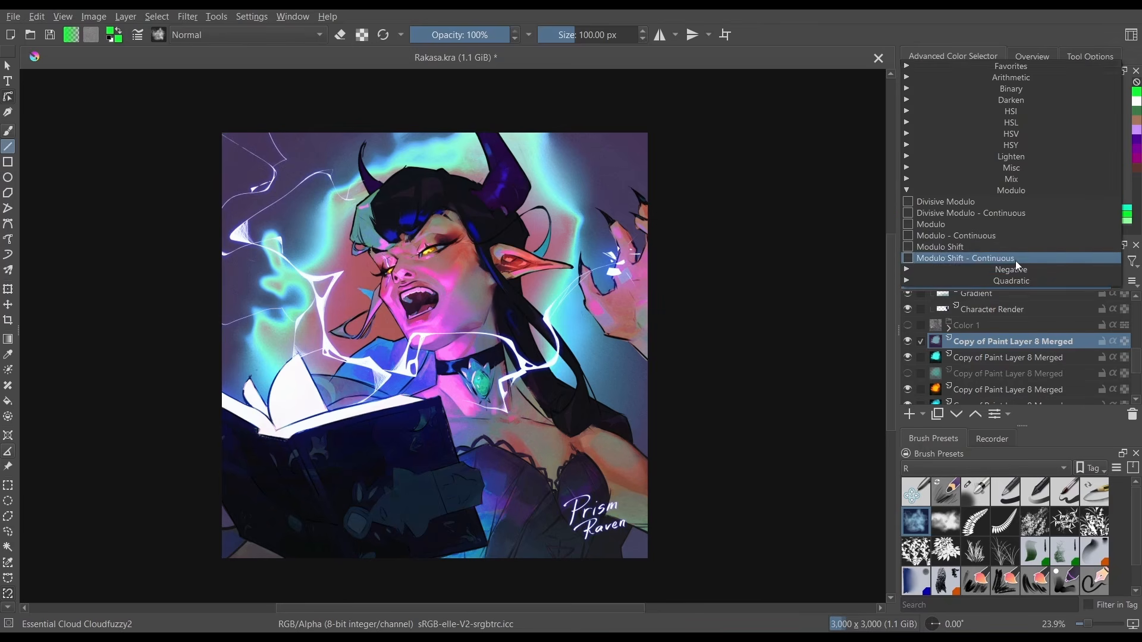
click(999, 270)
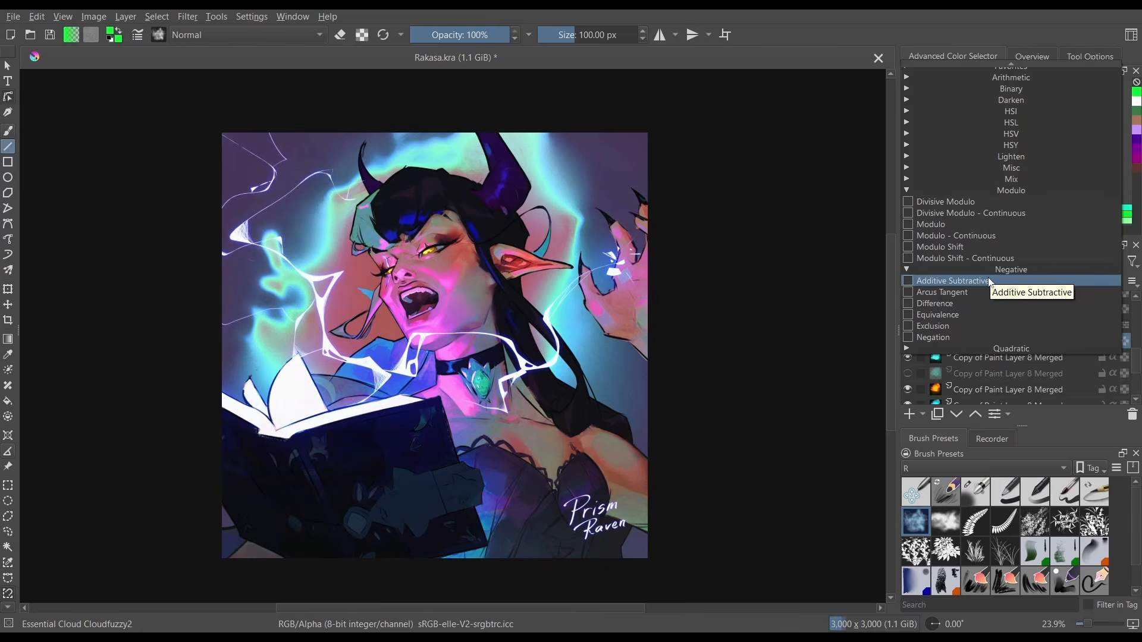
click(987, 292)
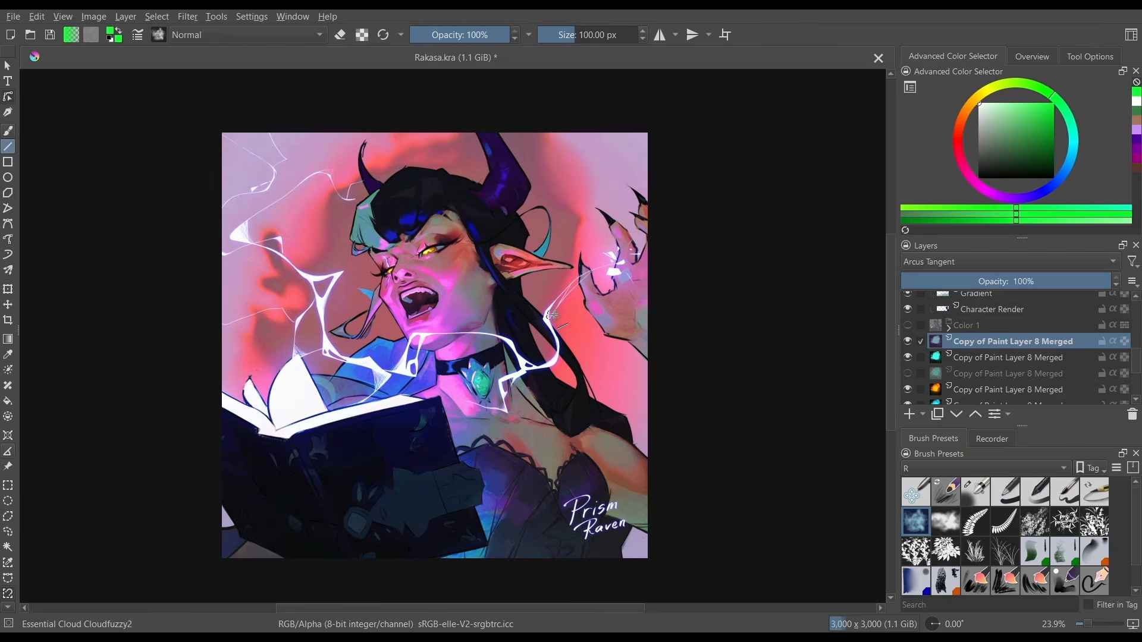
key(Down)
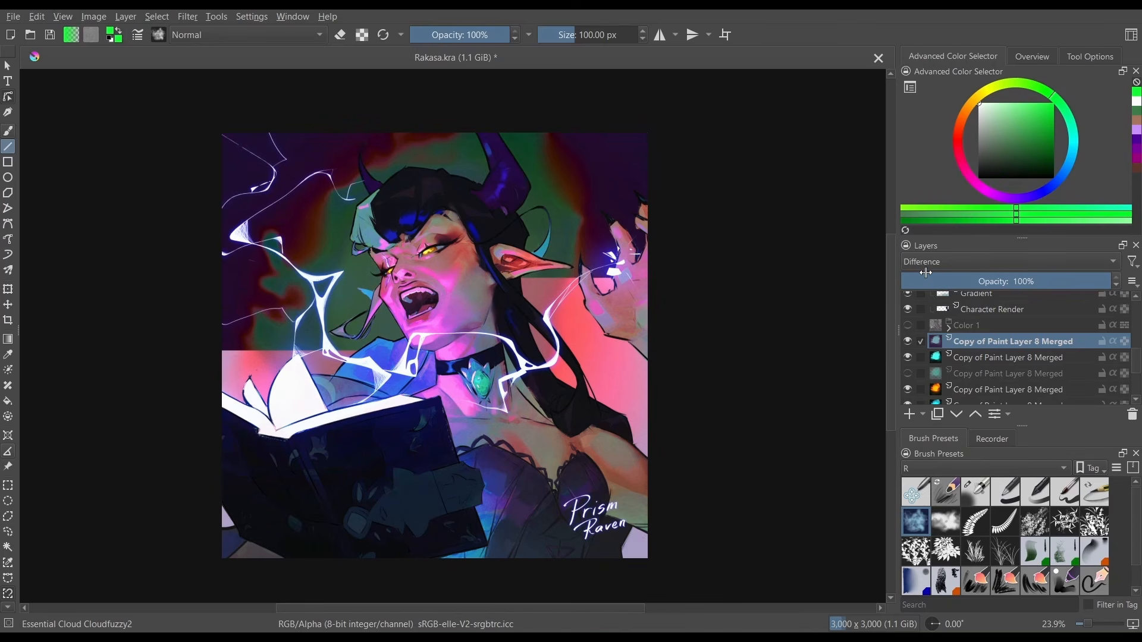
click(12, 135)
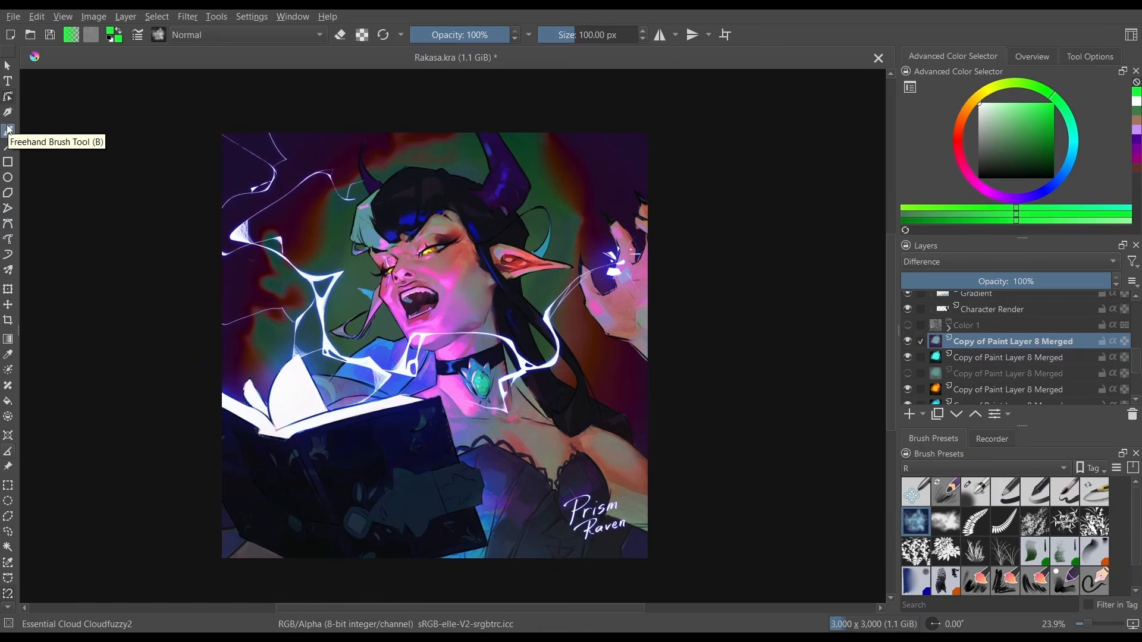
Set the gradient-mapped layer to Additive Subtractive and try the following modes, including Difference, up to Freeze.
click(923, 261)
click(926, 235)
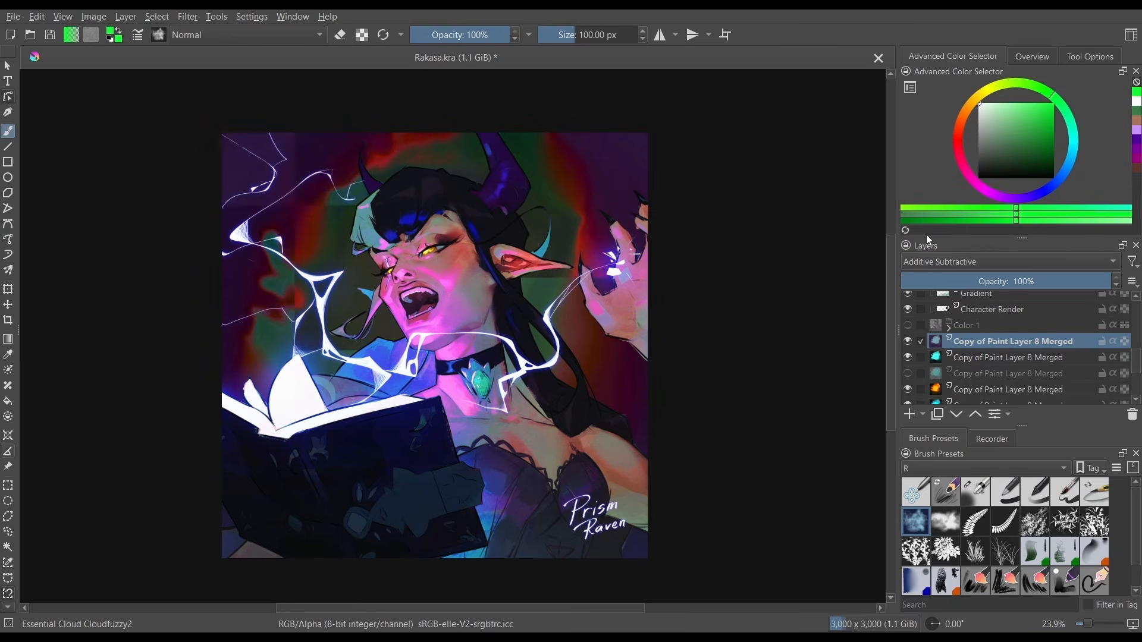
key(Down)
key(Down)
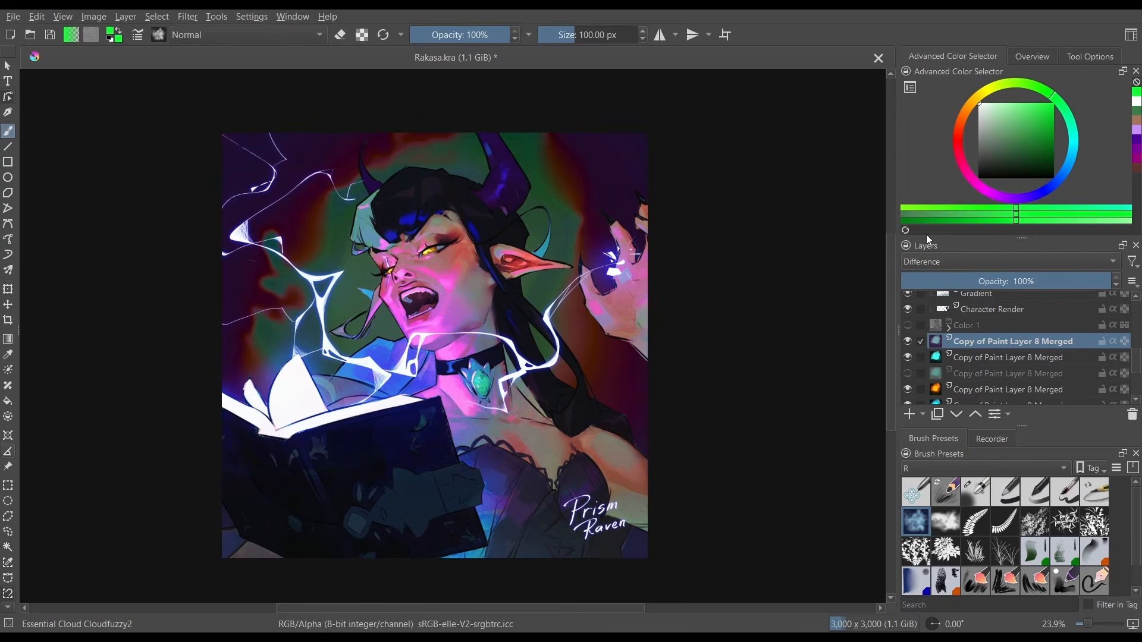
key(Down)
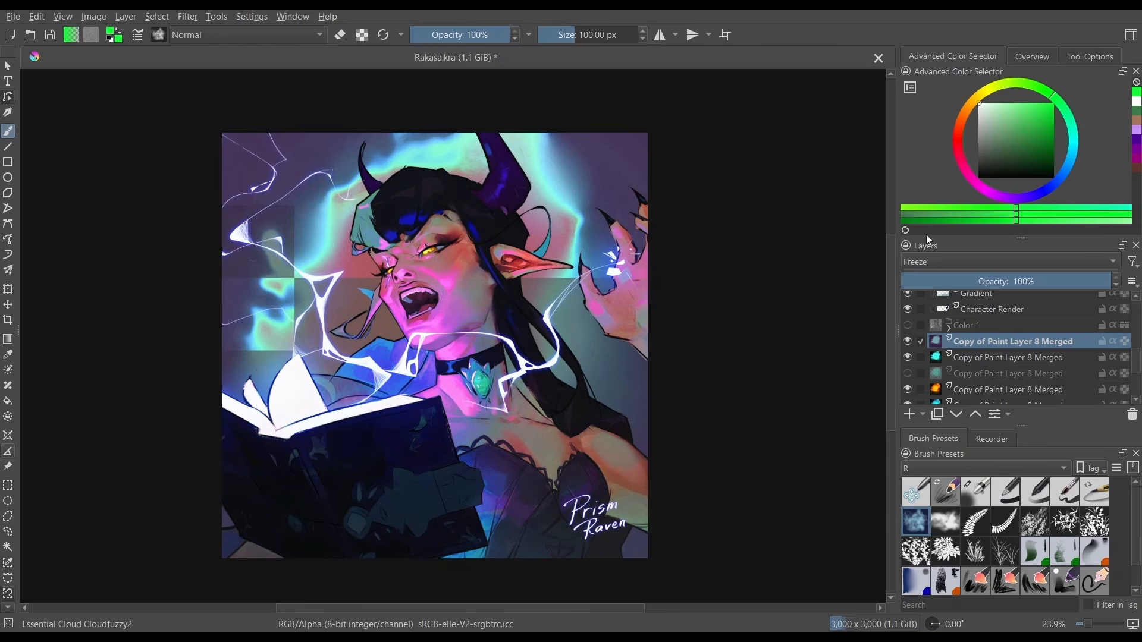
Try the Quadratic blending modes on the gradient-mapped layer, including Reflect-Freeze, and look through the Favorites group.
click(935, 263)
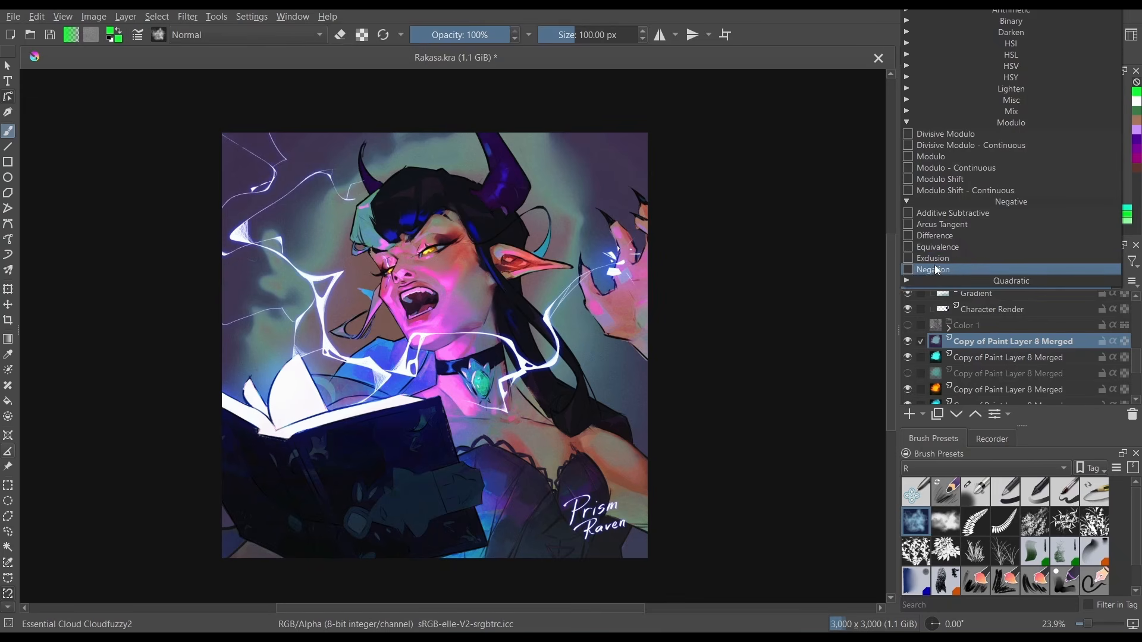
click(937, 276)
click(938, 294)
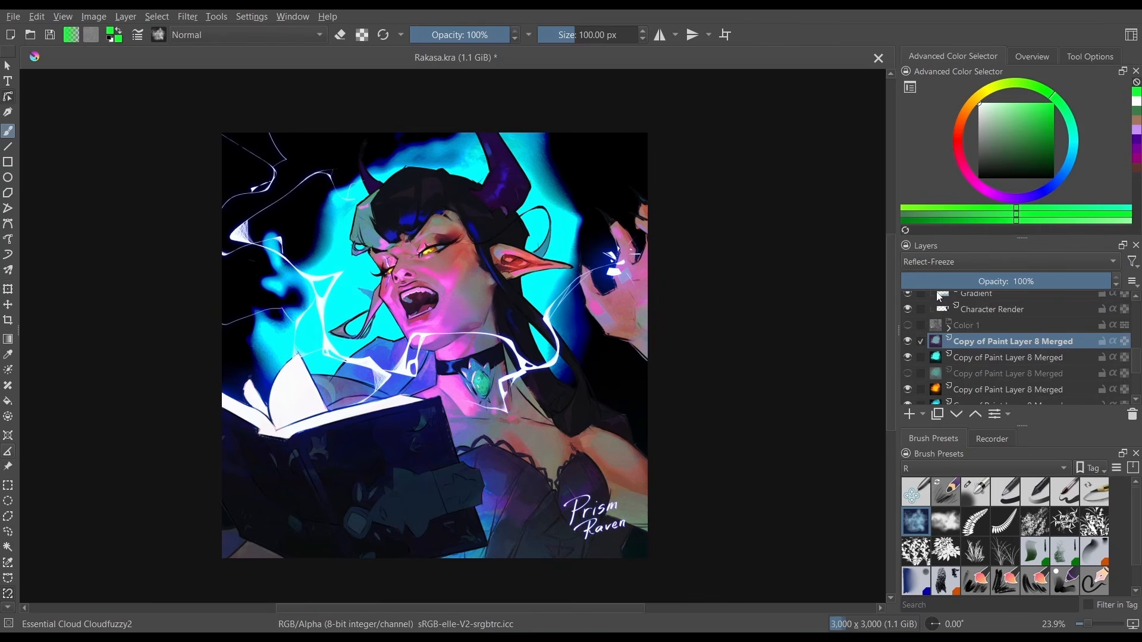
click(971, 256)
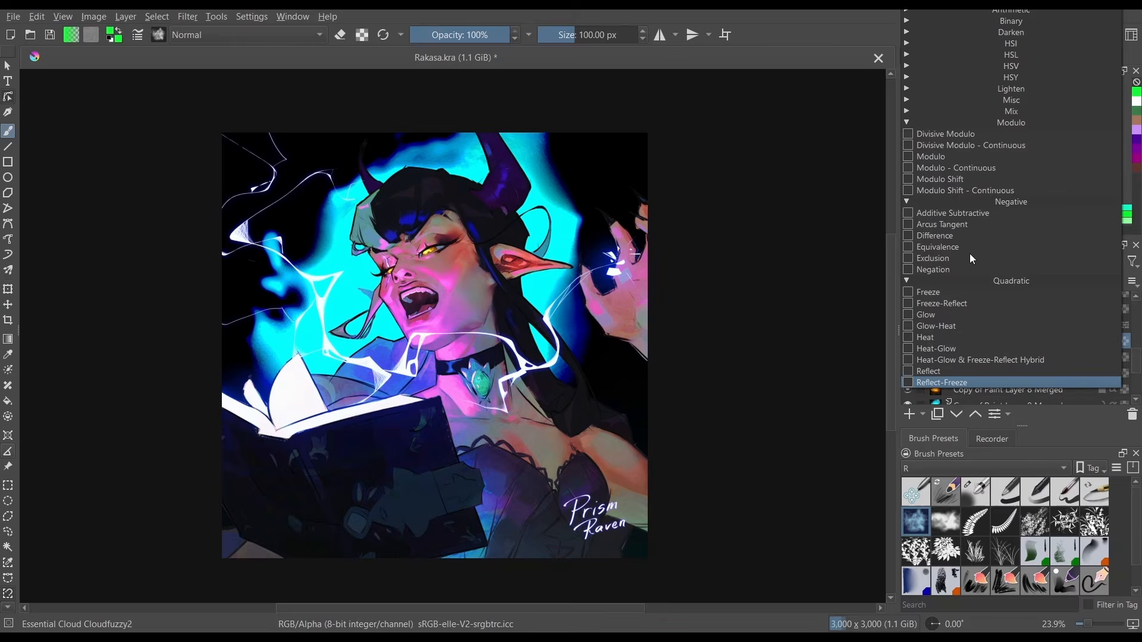
click(959, 323)
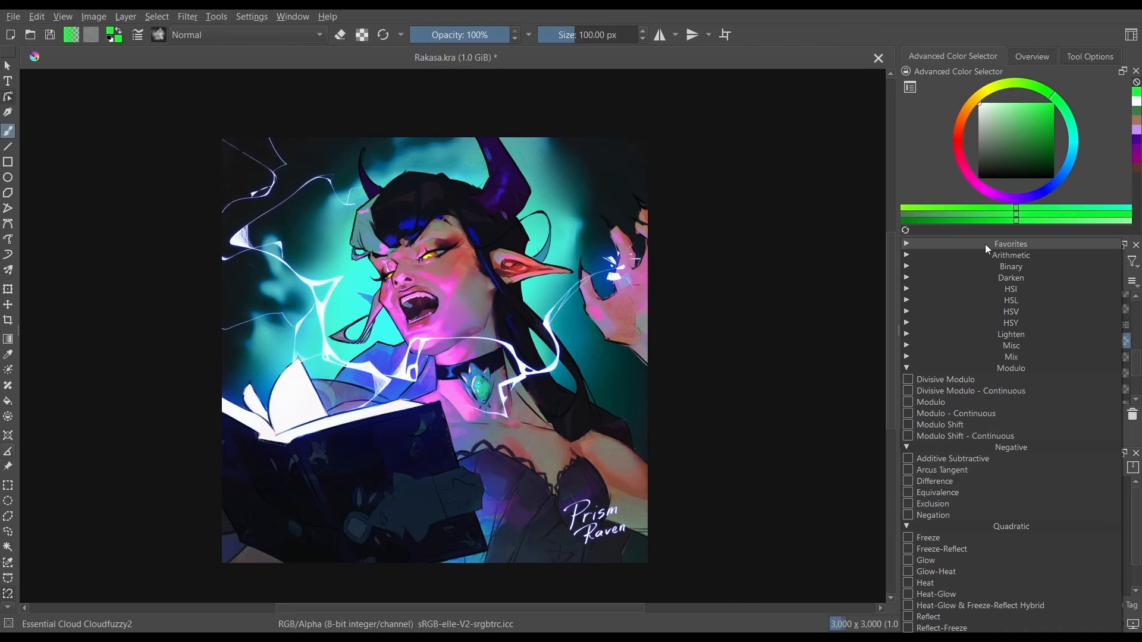
click(985, 244)
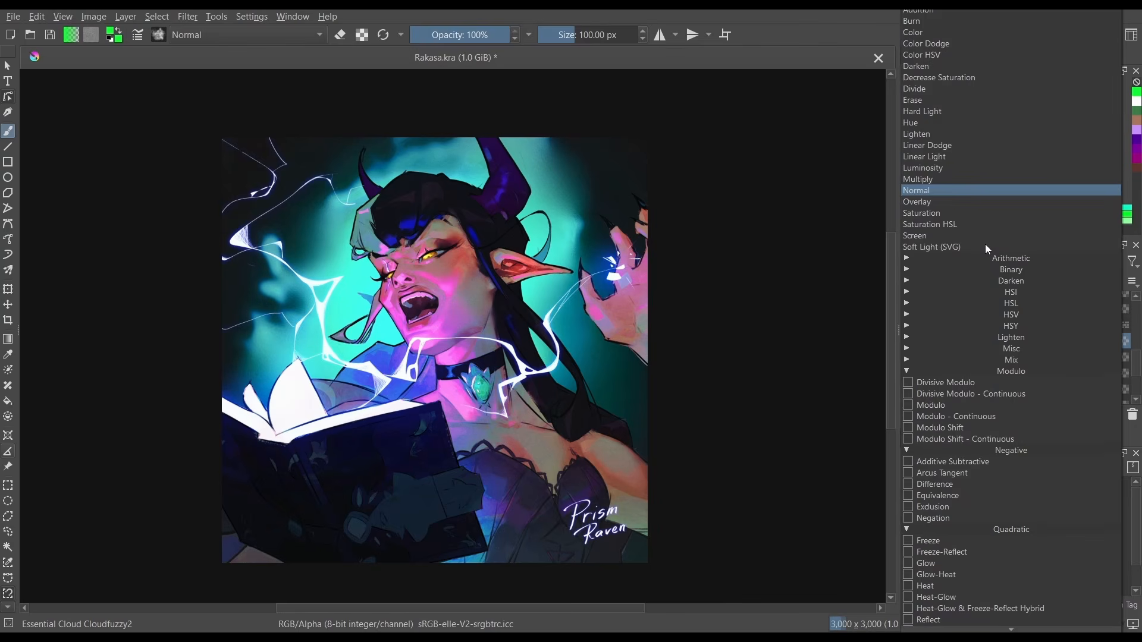
click(975, 247)
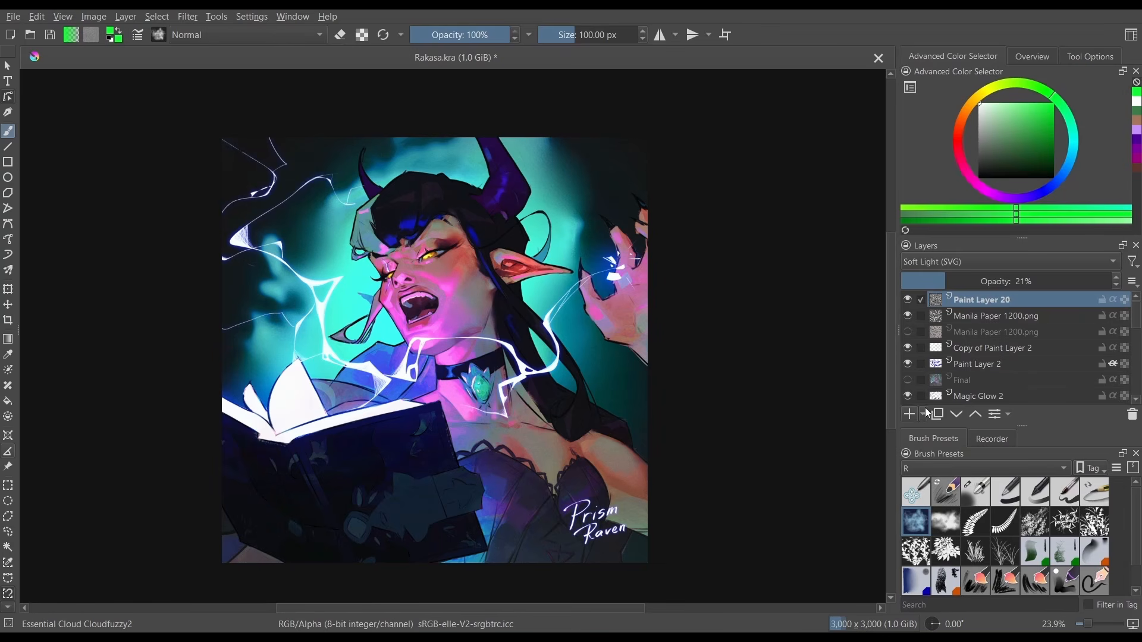
Add a paint layer above Paint Layer 20, set it to Multiply and choose the Basic-2 Opacity brush.
click(908, 415)
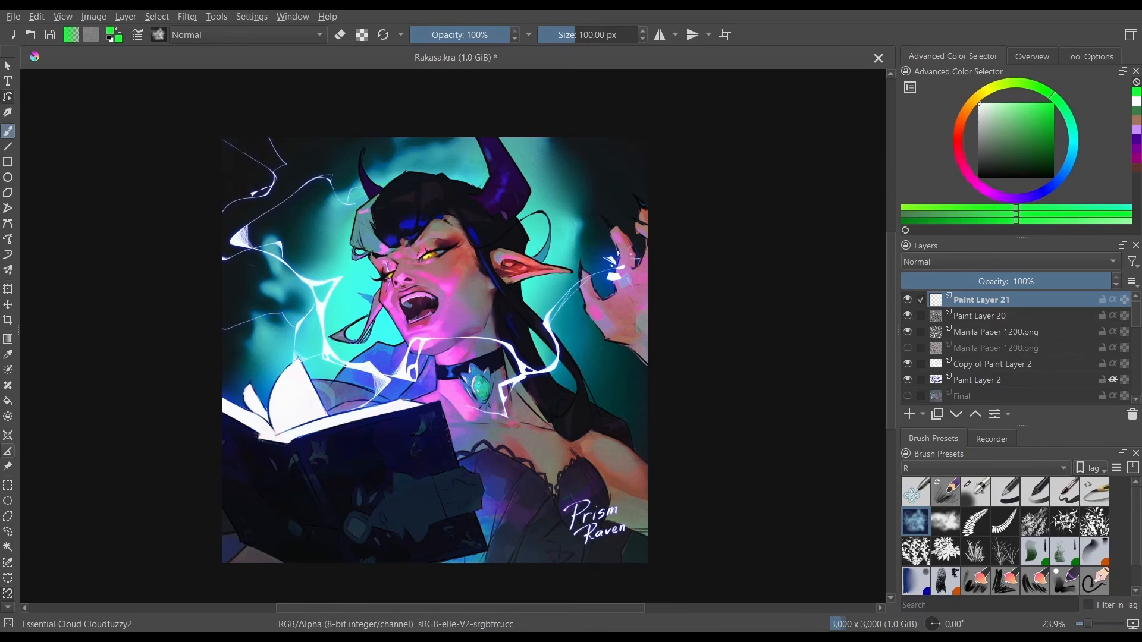
click(943, 242)
click(1018, 495)
click(1031, 488)
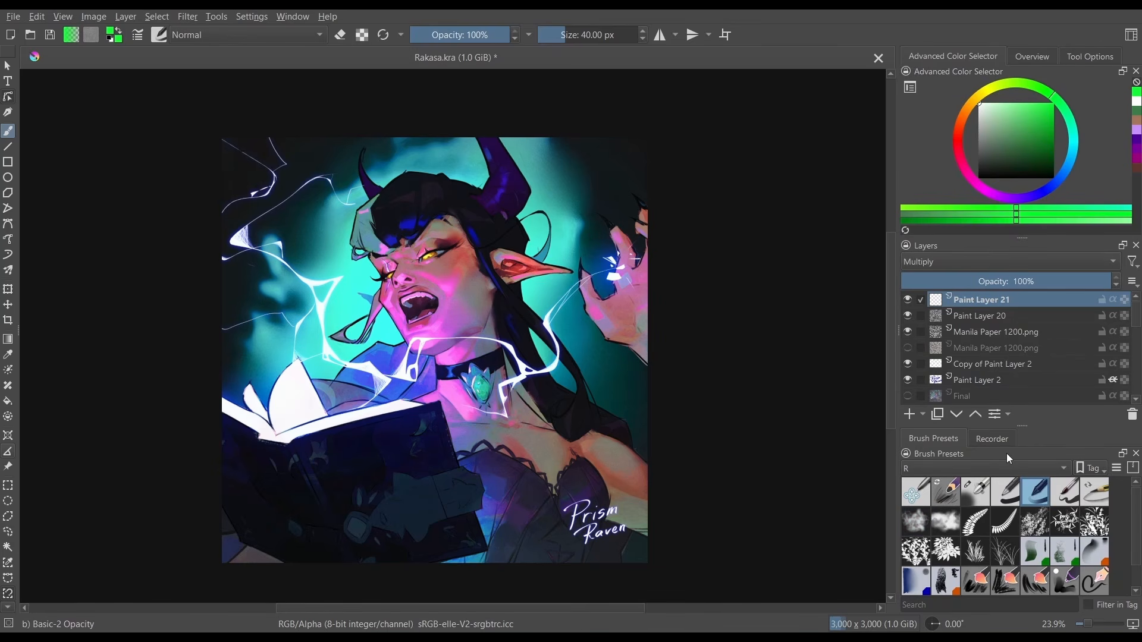
key(m)
key(m)
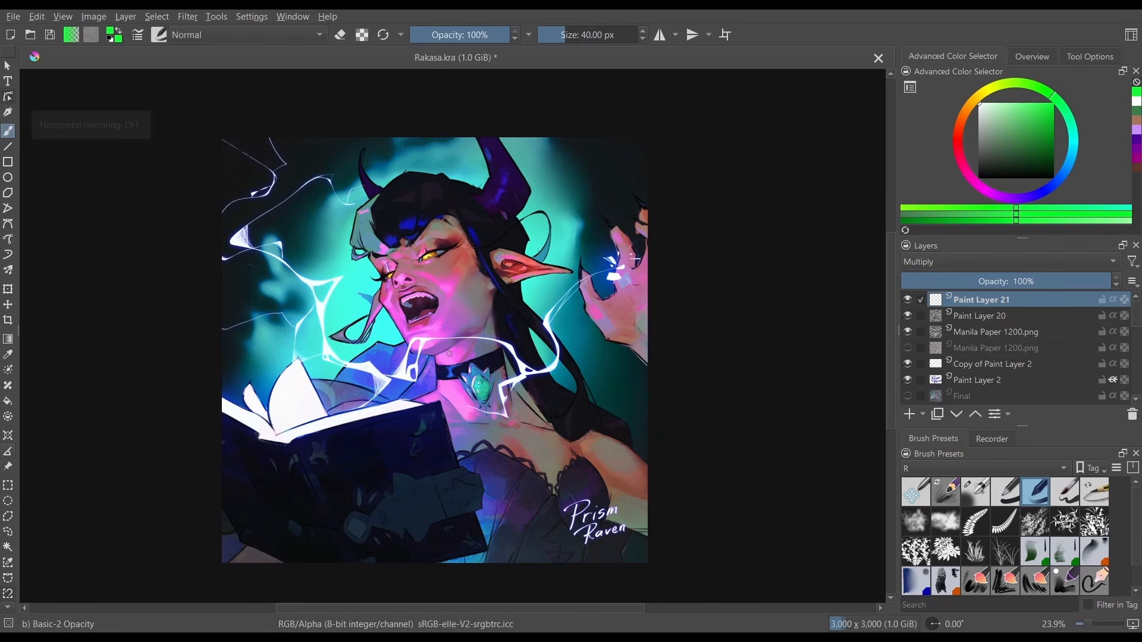
Paint a light green stroke beside and over the character's ear on the Multiply layer with a 215 px brush.
drag(1016, 108, 1014, 105)
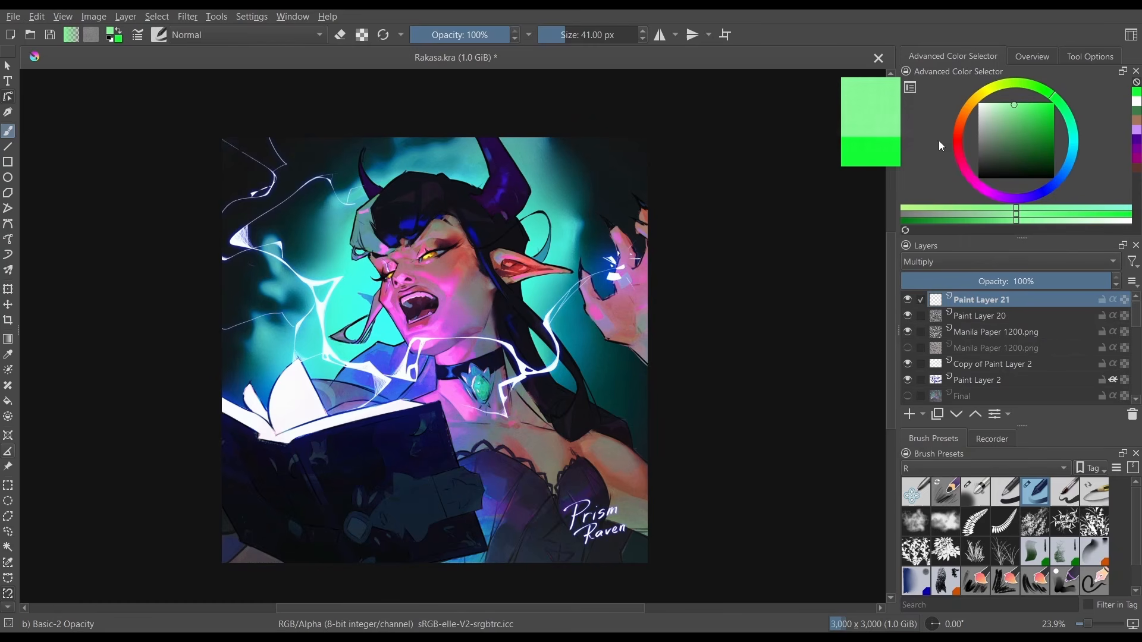
key(bracketright)
key(bracketright)
key(bracketright)
key(bracketright)
key(bracketright)
key(bracketright)
key(bracketright)
key(bracketright)
key(bracketright)
key(bracketright)
key(bracketright)
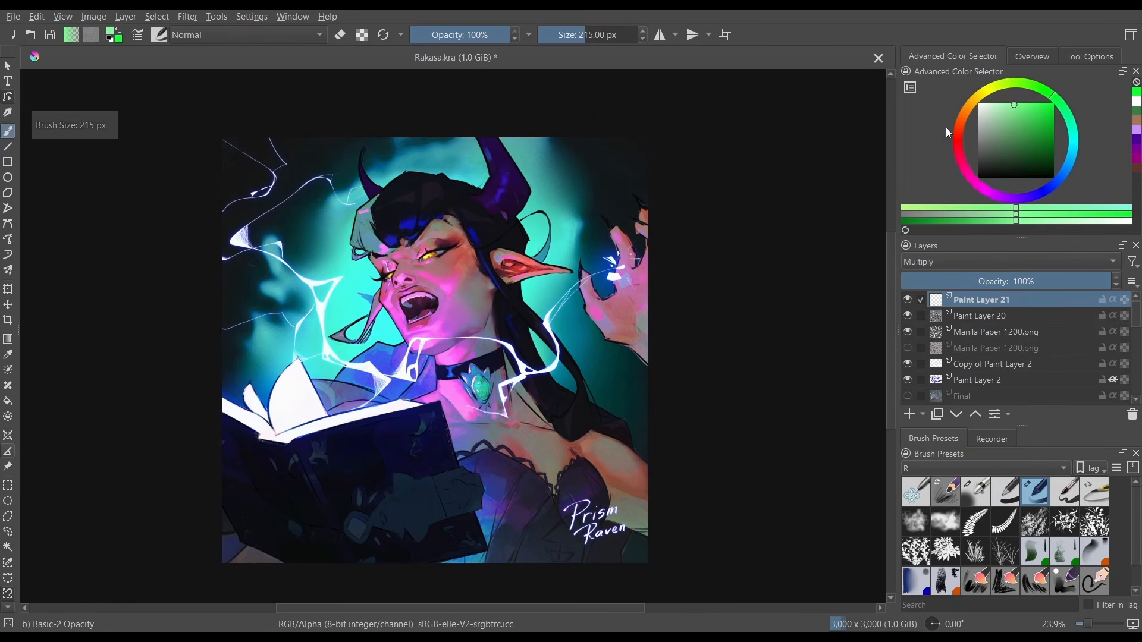
mouse_move(560, 196)
mouse_down()
mouse_move(513, 259)
mouse_move(553, 231)
mouse_move(490, 338)
mouse_up()
Paint test strokes on the Multiply layer in dark green over the face, black over the background and white across the figure.
click(1031, 156)
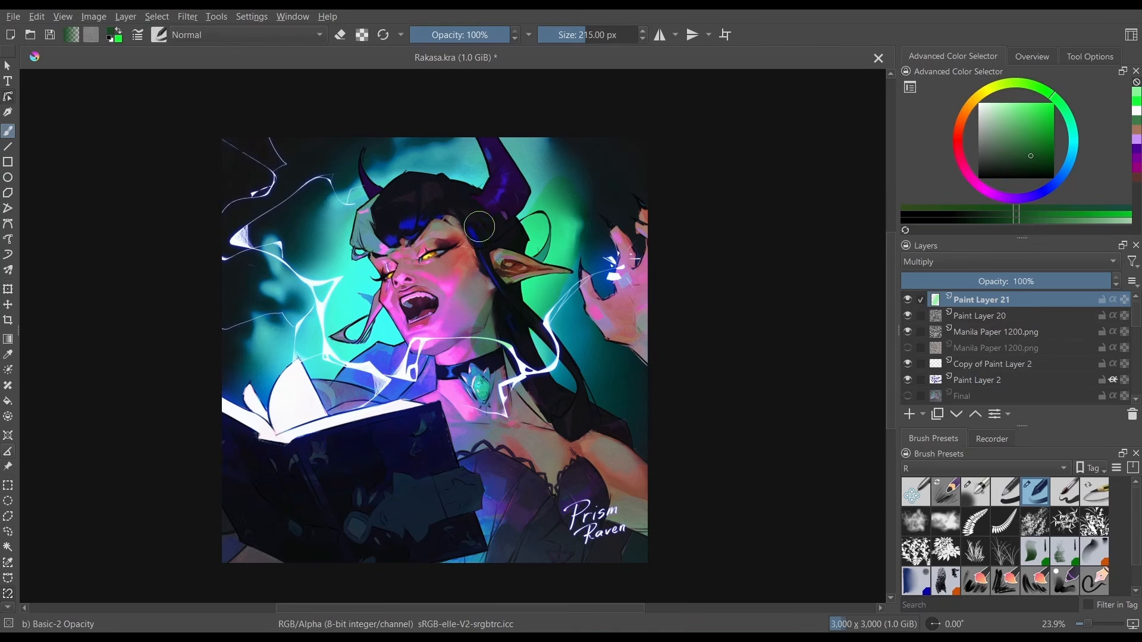
mouse_move(482, 226)
mouse_down()
mouse_move(440, 255)
mouse_move(418, 214)
mouse_up()
key(d)
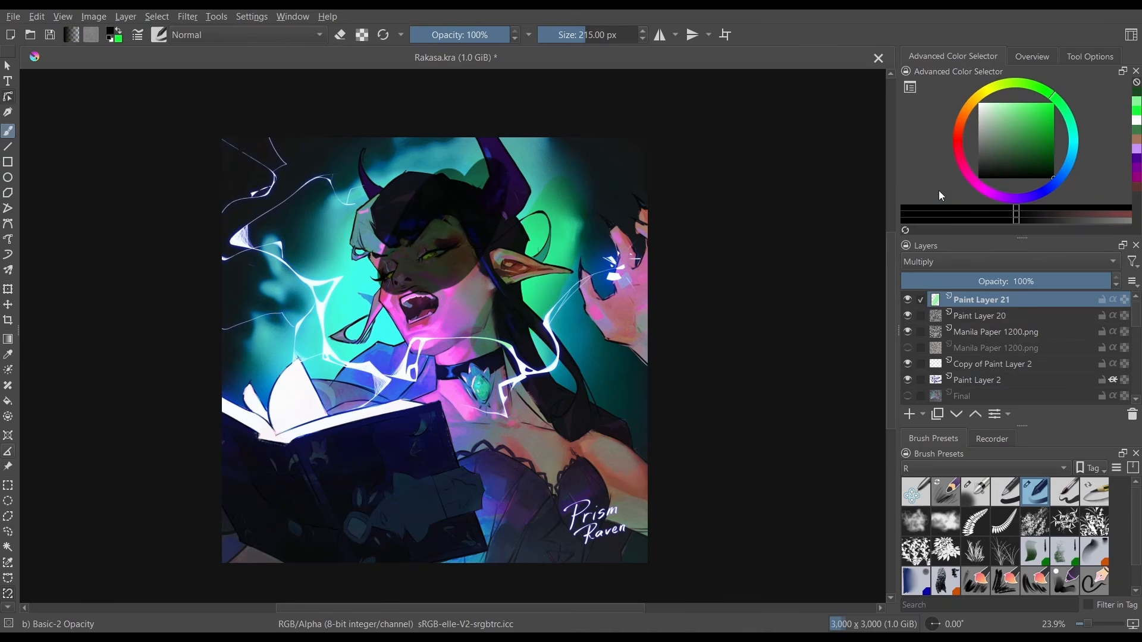
mouse_move(349, 216)
mouse_down()
mouse_move(309, 256)
mouse_move(334, 214)
mouse_up()
key(x)
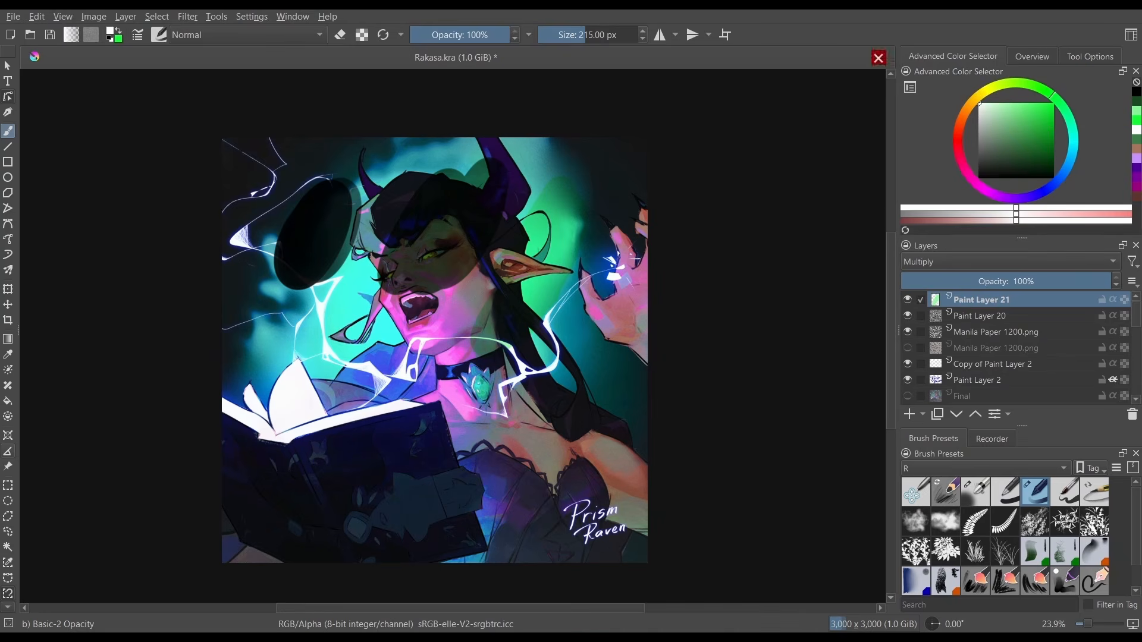
mouse_move(551, 329)
mouse_down()
mouse_move(488, 360)
mouse_move(380, 373)
mouse_move(349, 356)
mouse_move(376, 283)
mouse_move(352, 269)
mouse_move(365, 292)
mouse_move(319, 190)
mouse_move(348, 197)
mouse_move(300, 311)
mouse_move(279, 300)
mouse_move(270, 259)
mouse_move(355, 172)
mouse_move(302, 318)
mouse_up()
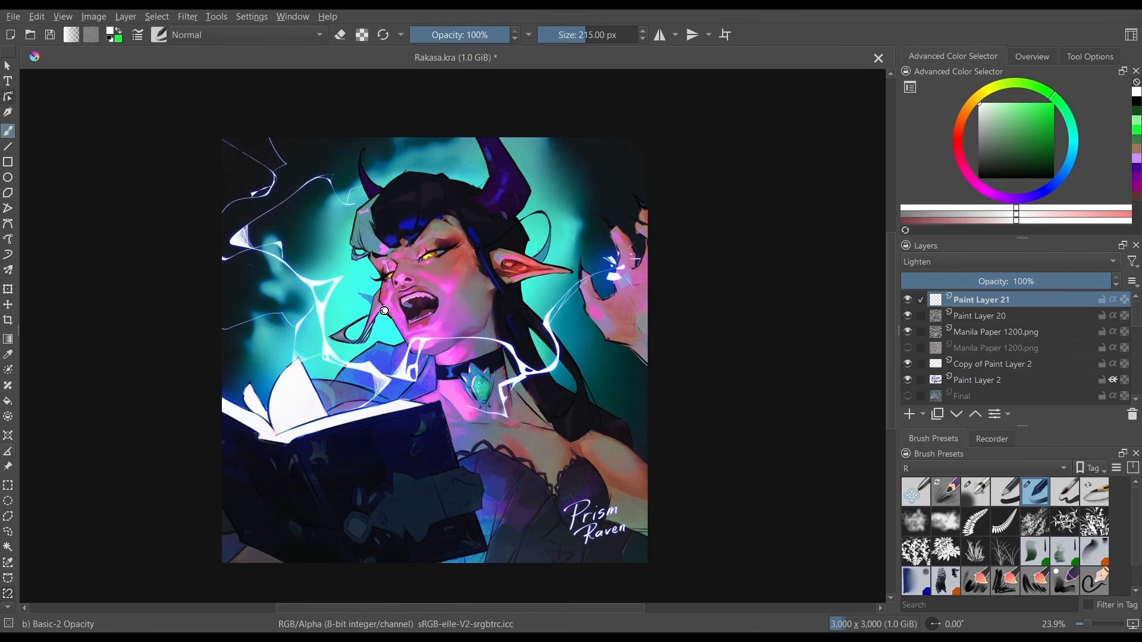
Sample the dark hair colour, pick a brighter greyish shade of it, and make Paint Layer 21 the active layer.
drag(388, 305, 588, 99)
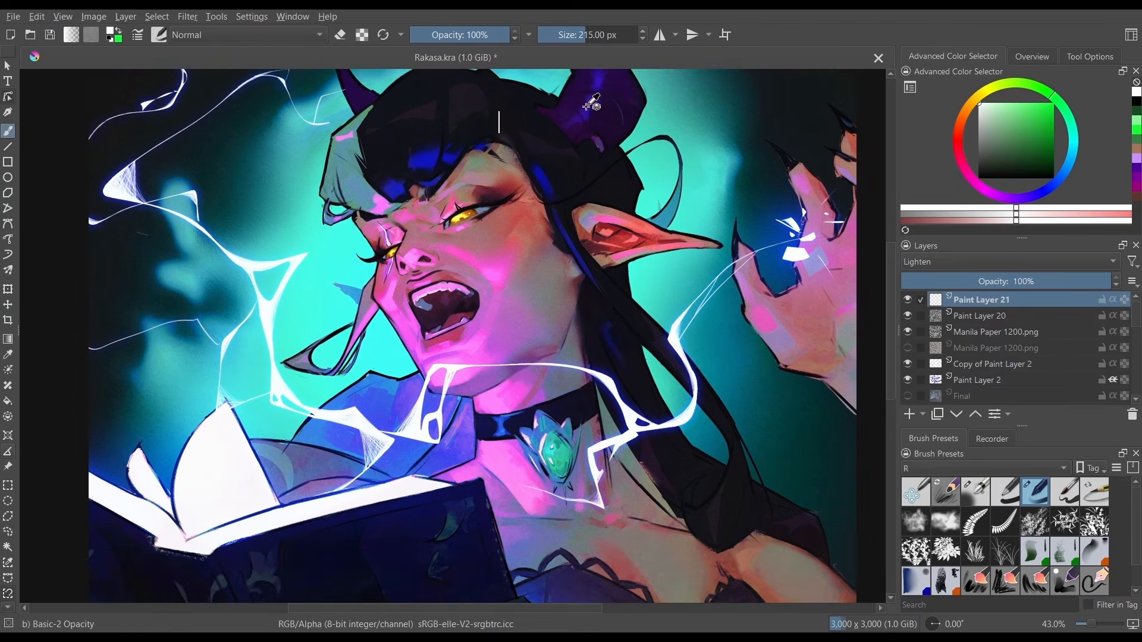
drag(505, 122, 493, 174)
key(ctrl)
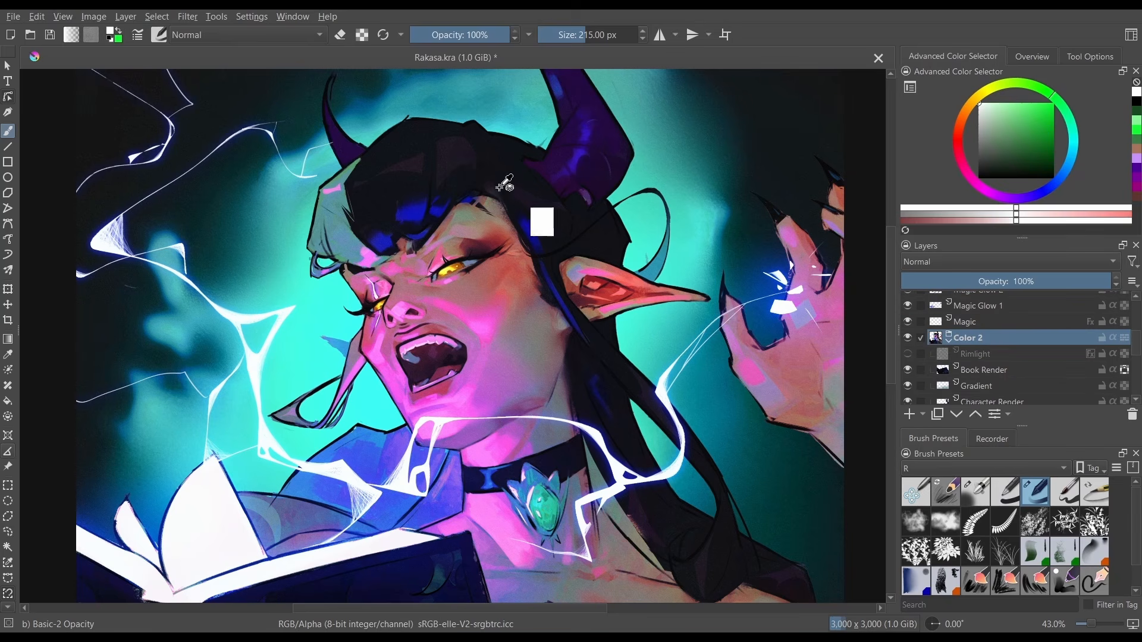
ctrl+alt+click(535, 193)
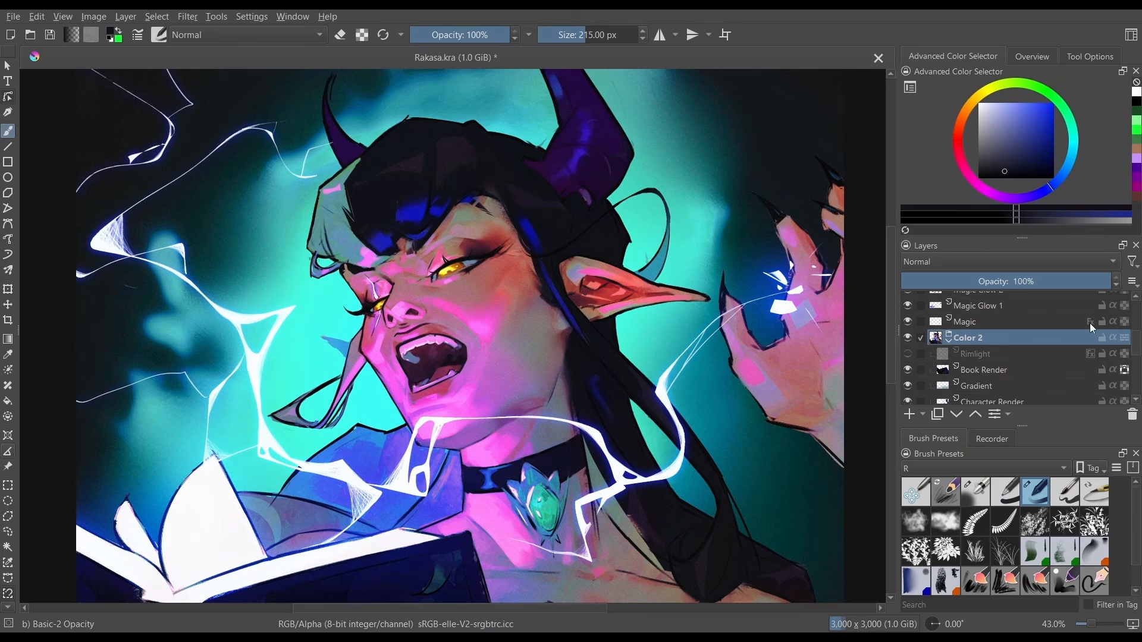
drag(1135, 341, 1133, 303)
click(986, 156)
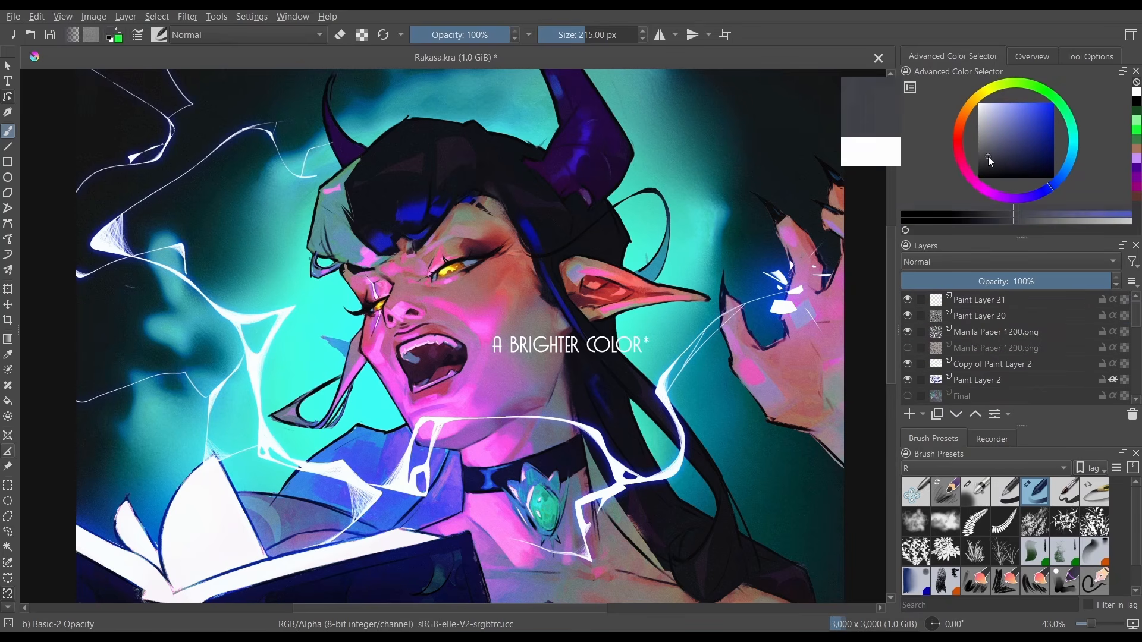
click(981, 300)
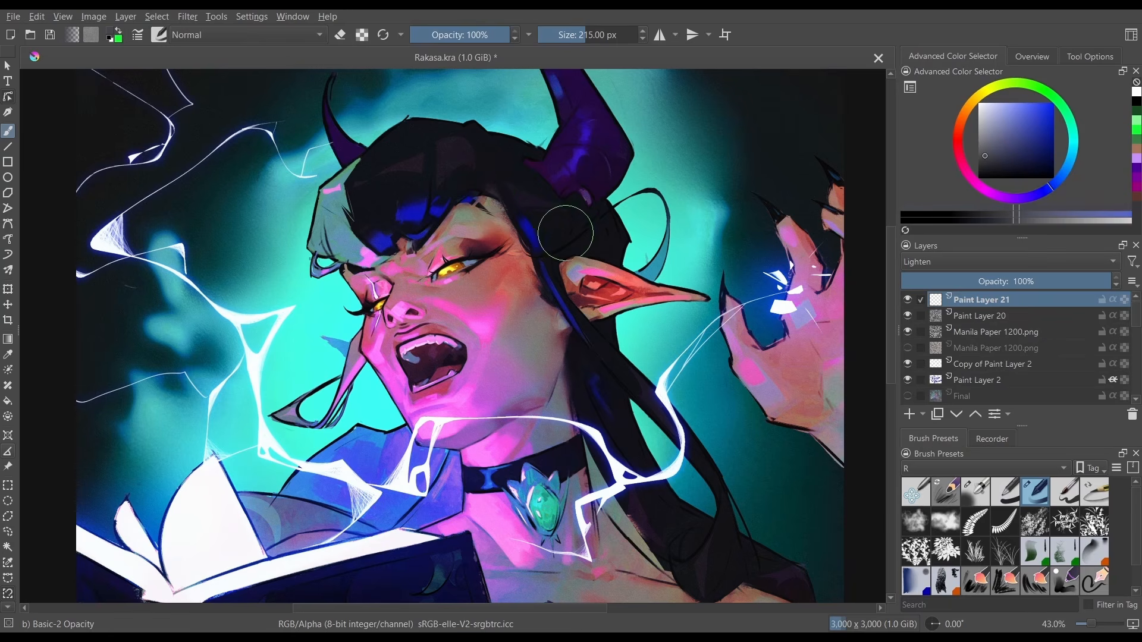
Paint the brighter grey over the black hair above the forehead, reducing the brush from 201 px to 41 px.
mouse_move(566, 233)
mouse_down()
mouse_move(525, 214)
mouse_move(564, 257)
mouse_up()
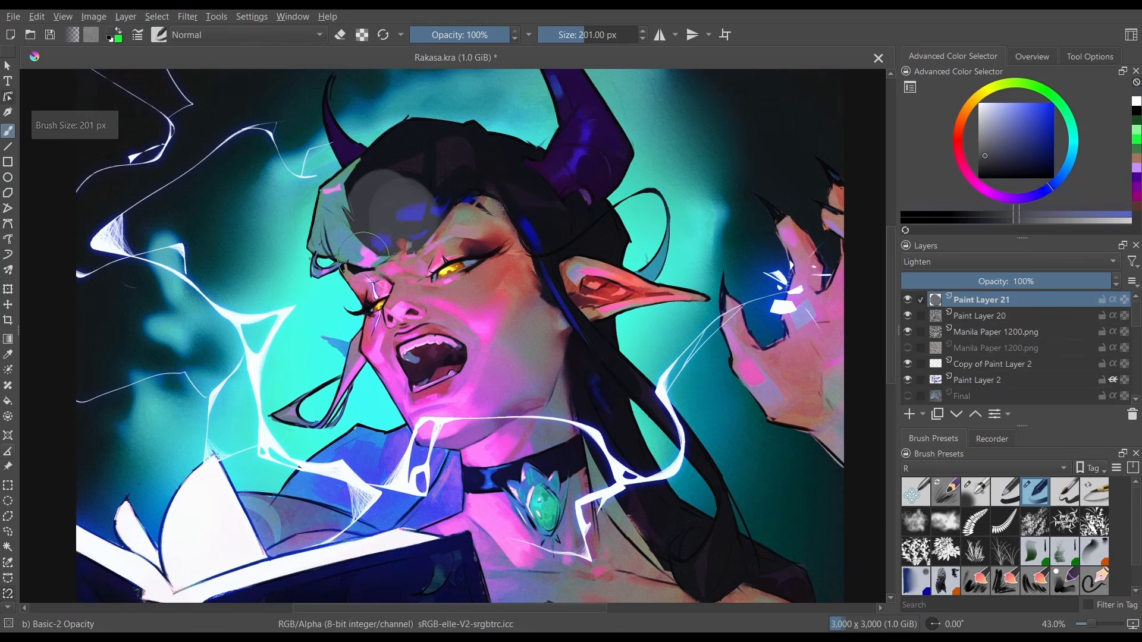
key(bracketleft)
key(bracketleft)
key(bracketleft)
key(bracketleft)
key(bracketleft)
key(bracketleft)
key(bracketleft)
key(bracketleft)
key(bracketleft)
key(bracketleft)
key(bracketleft)
key(bracketleft)
key(bracketleft)
key(bracketleft)
key(bracketleft)
key(bracketleft)
key(bracketleft)
key(bracketleft)
key(bracketleft)
key(bracketleft)
drag(358, 312, 381, 256)
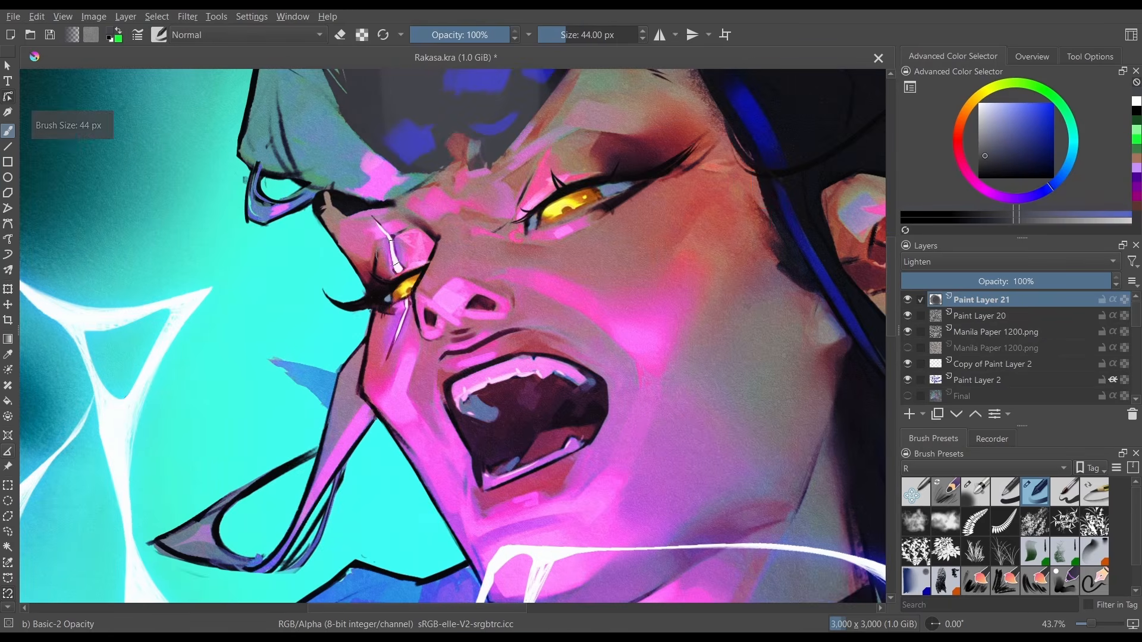
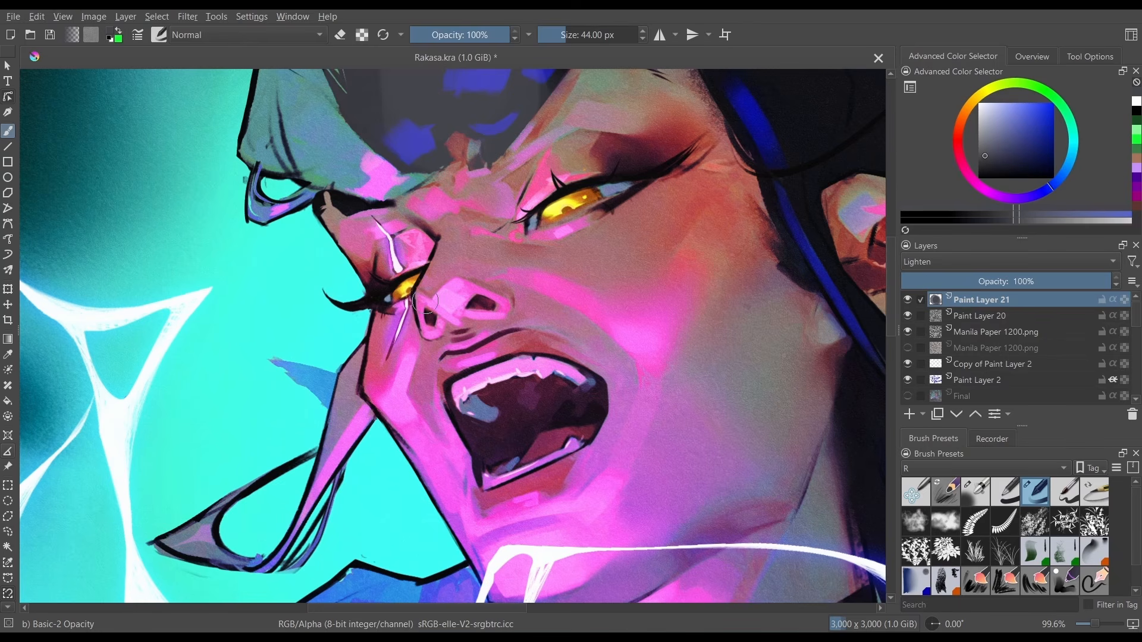
key(bracketleft)
drag(563, 159, 519, 329)
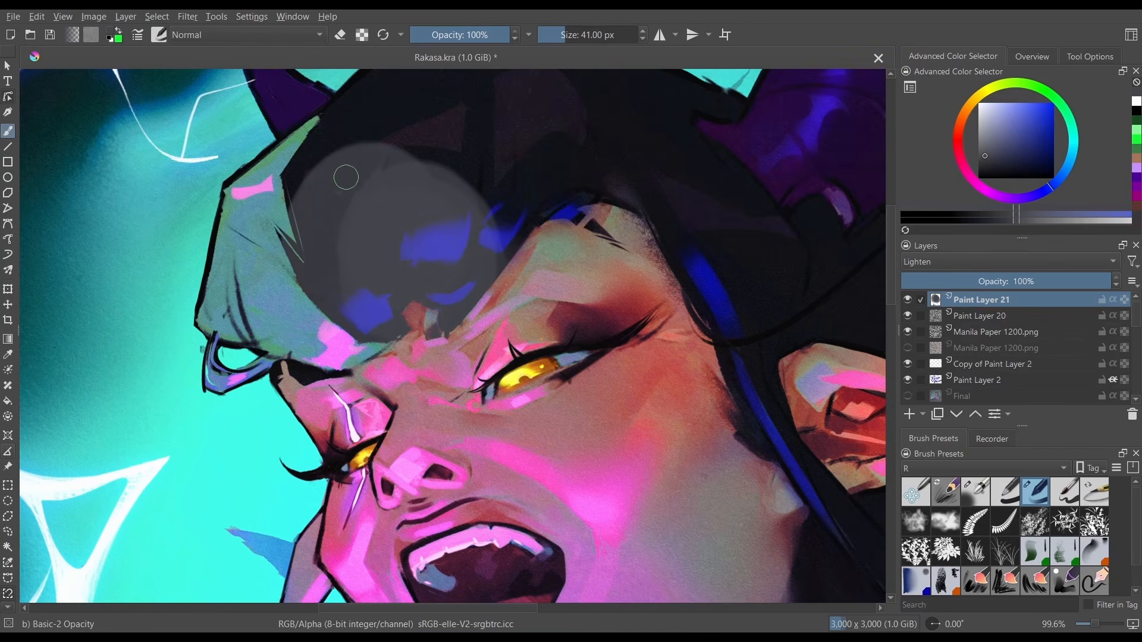
mouse_move(346, 178)
mouse_down()
mouse_move(339, 119)
mouse_move(274, 204)
mouse_move(288, 233)
mouse_move(359, 176)
mouse_move(333, 257)
mouse_move(372, 294)
mouse_up()
mouse_move(305, 160)
mouse_down()
mouse_move(471, 136)
mouse_move(571, 184)
mouse_move(468, 215)
mouse_move(433, 197)
mouse_move(419, 135)
mouse_move(435, 96)
mouse_up()
key(ctrl+minus)
key(ctrl+minus)
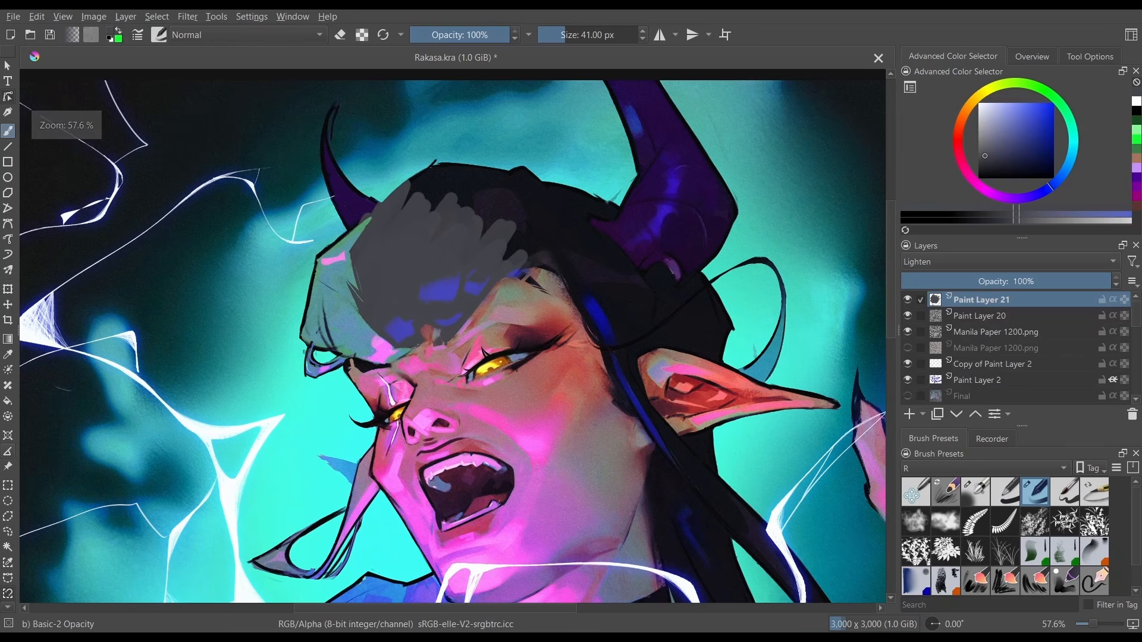
Set Paint Layer 21's blending mode to Darken and choose a muted skin brown with a 38 px brush for the eye area.
click(975, 262)
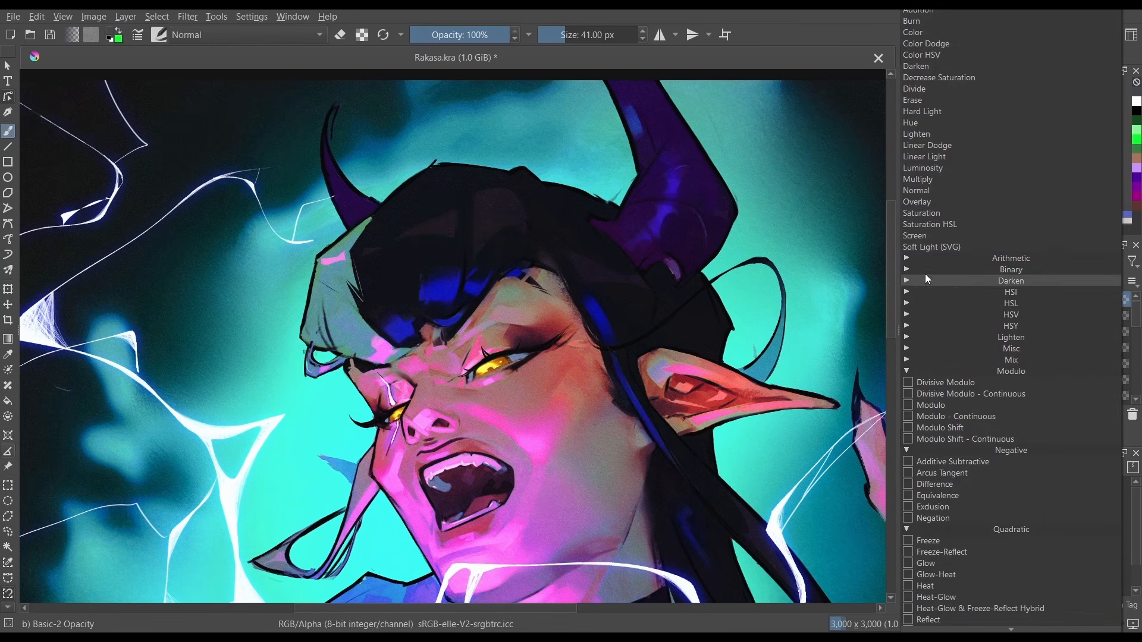
click(923, 66)
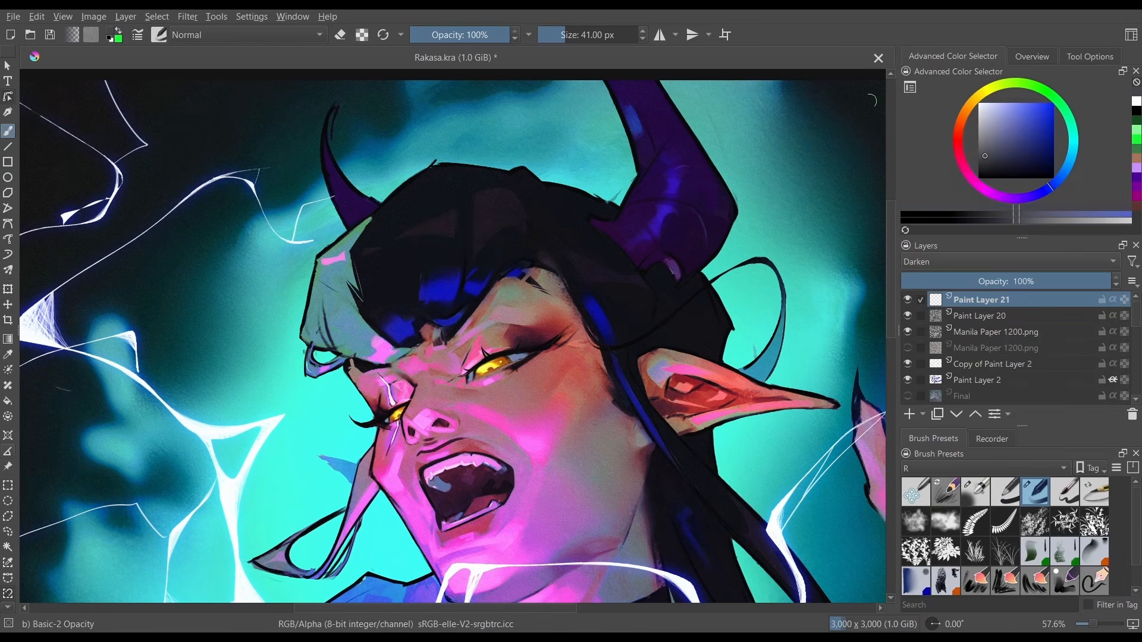
drag(480, 390, 506, 331)
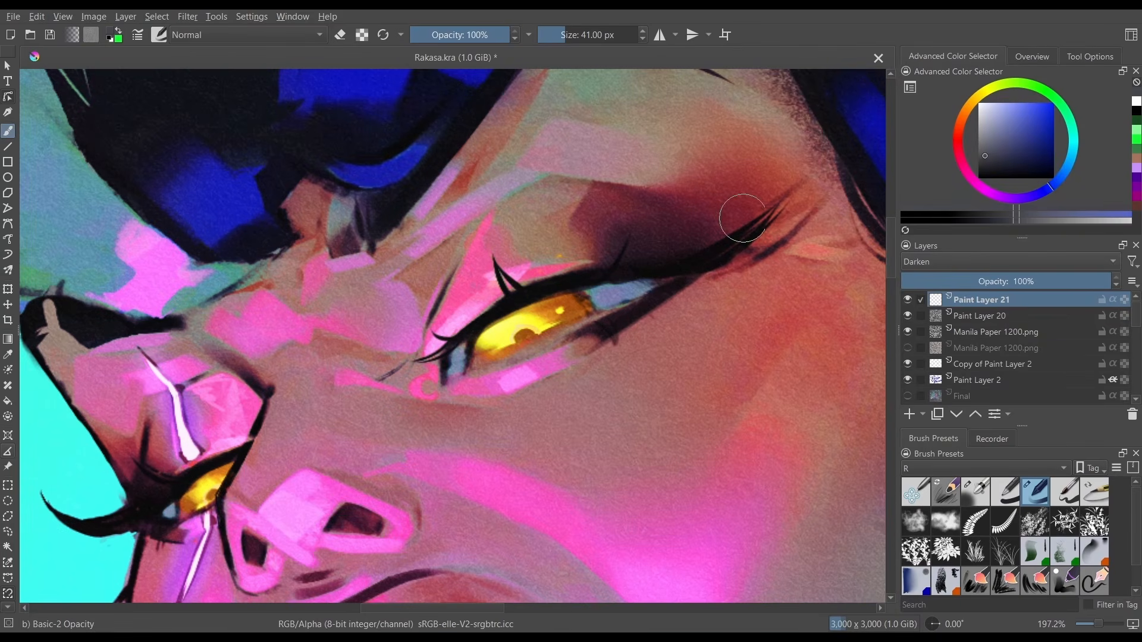
mouse_move(991, 122)
mouse_down()
mouse_move(1019, 118)
mouse_move(1022, 148)
mouse_move(961, 126)
mouse_up()
key(bracketleft)
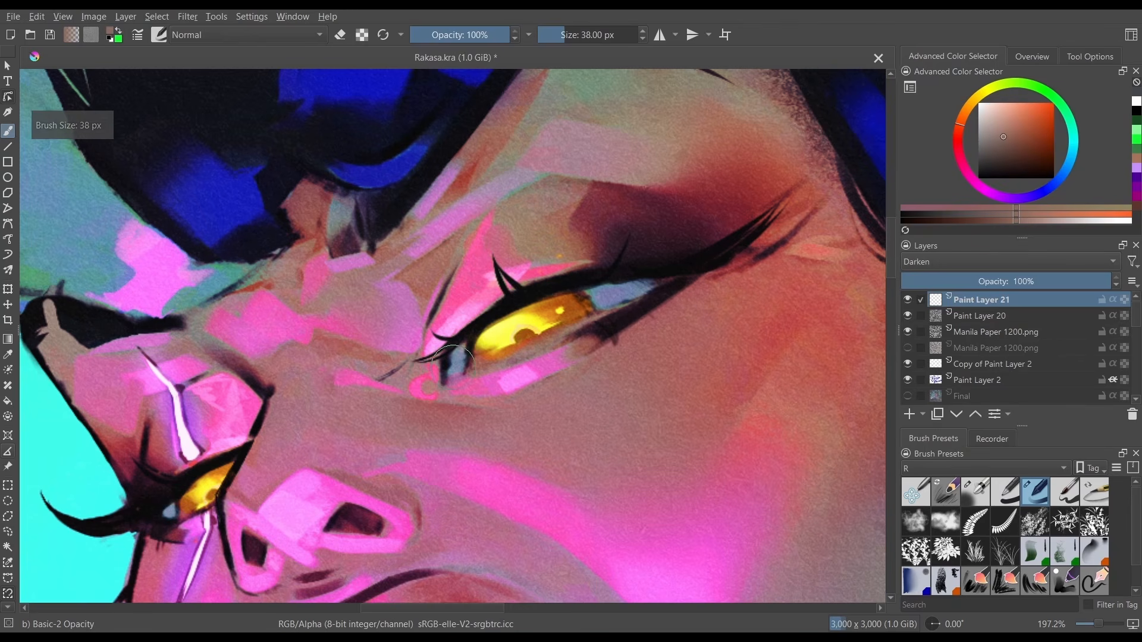
Try toning down the bright yellow iris with the skin brown, undoing the 38 px stroke and reducing the brush to 8 px.
mouse_move(468, 358)
mouse_down()
mouse_move(553, 315)
mouse_move(469, 355)
mouse_move(518, 317)
mouse_move(480, 345)
mouse_move(548, 326)
mouse_up()
key(ctrl+z)
key(bracketleft)
key(bracketleft)
key(bracketleft)
key(bracketleft)
key(bracketleft)
key(bracketleft)
key(bracketleft)
key(bracketleft)
key(bracketleft)
key(bracketleft)
key(bracketleft)
key(bracketleft)
key(bracketleft)
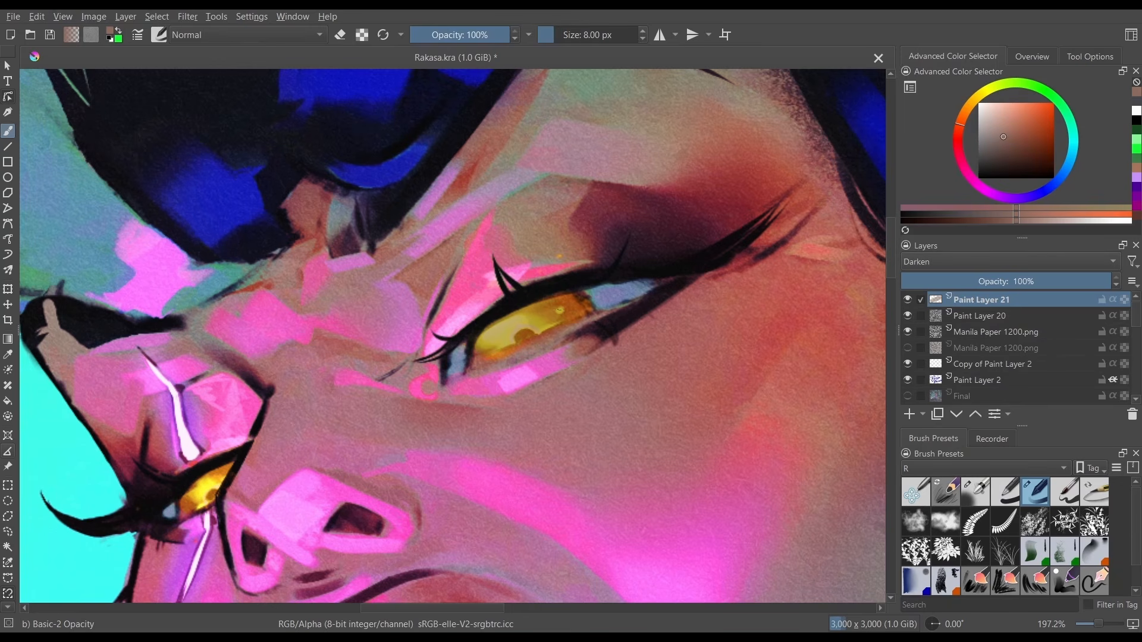
mouse_move(527, 324)
mouse_down()
mouse_move(485, 342)
mouse_move(505, 321)
mouse_up()
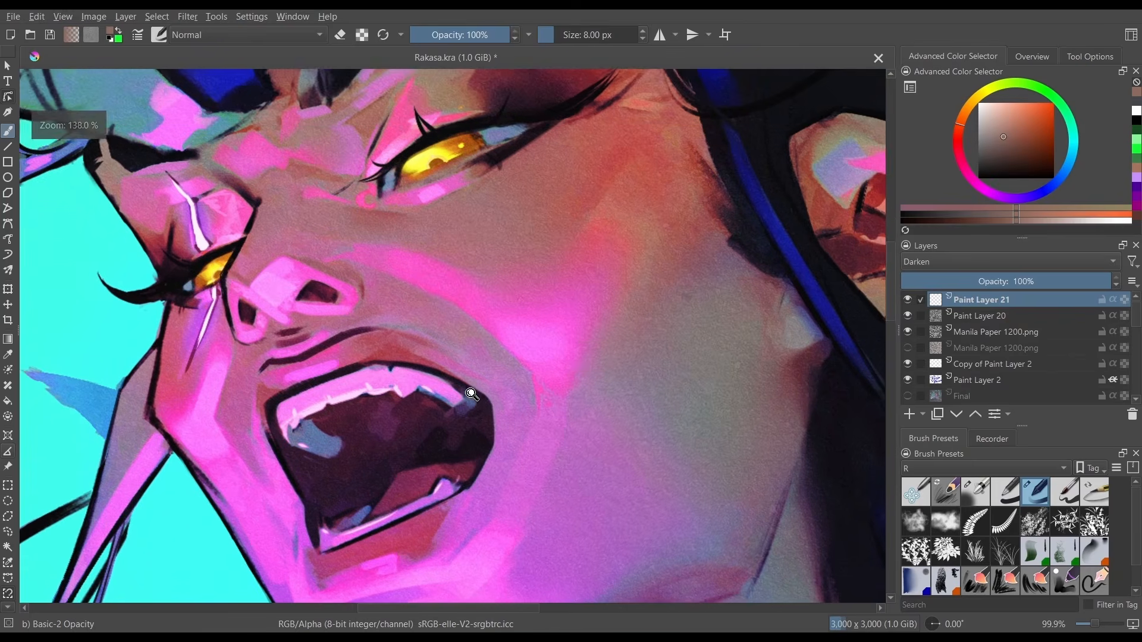
Paint a muted mauve over the pink cheek highlight with a 47 px brush, and undo the stroke.
drag(483, 434, 488, 380)
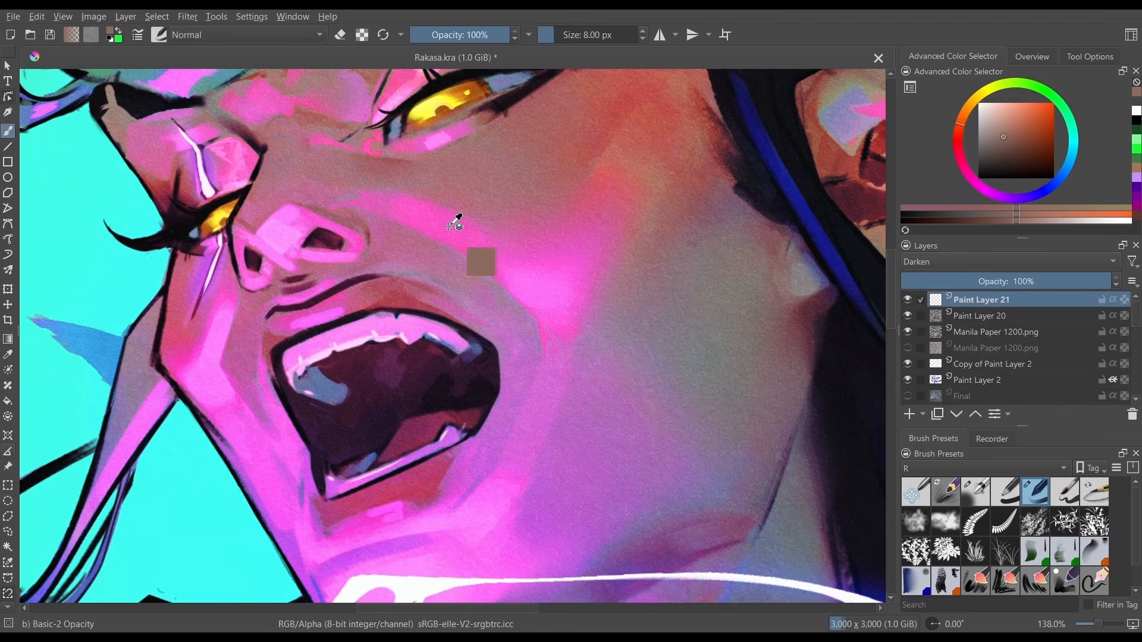
click(995, 130)
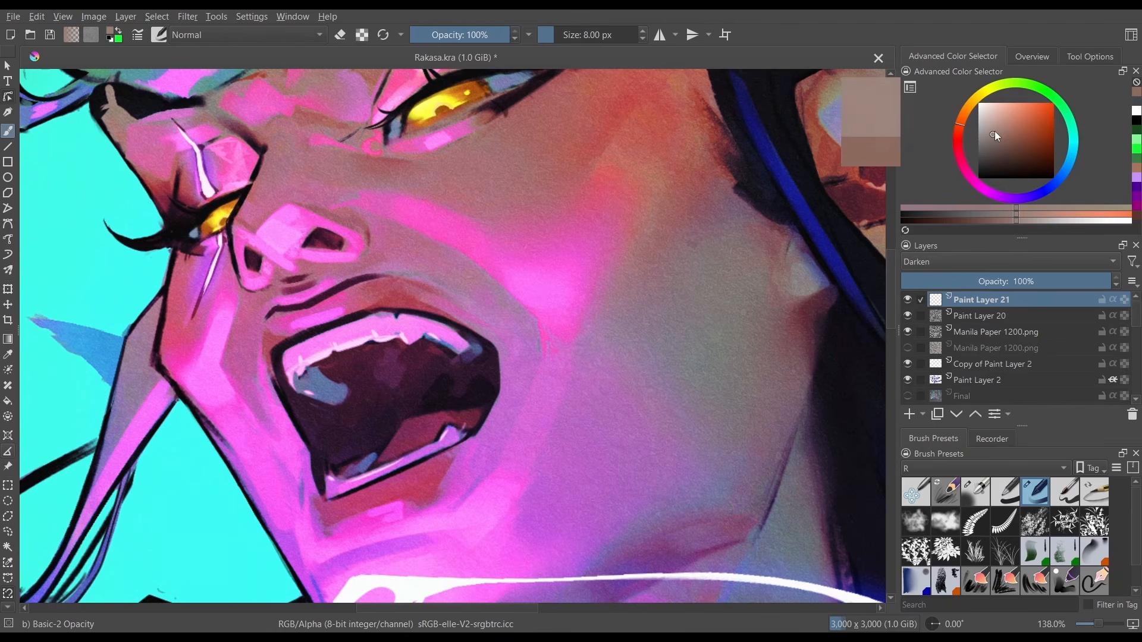
click(967, 175)
key(bracketright)
key(bracketright)
key(bracketright)
key(bracketright)
key(bracketright)
key(bracketright)
key(bracketright)
key(bracketright)
key(bracketright)
key(bracketright)
key(bracketright)
key(bracketright)
key(bracketright)
key(bracketright)
key(bracketright)
key(bracketright)
key(bracketright)
key(bracketright)
key(bracketright)
key(bracketright)
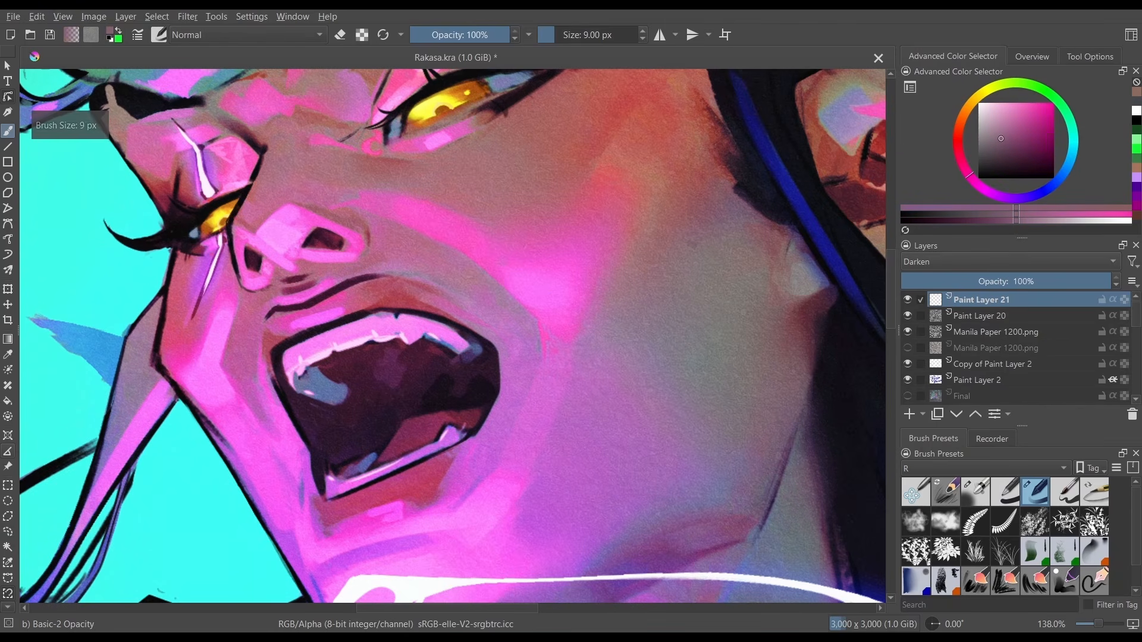
drag(413, 209, 538, 298)
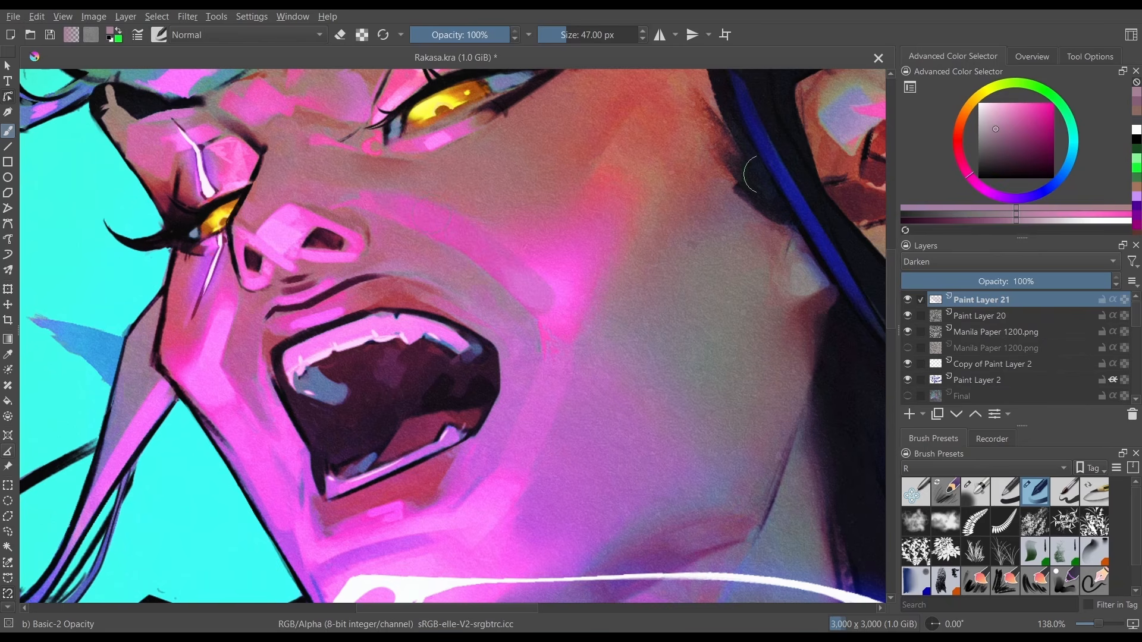
key(ctrl+z)
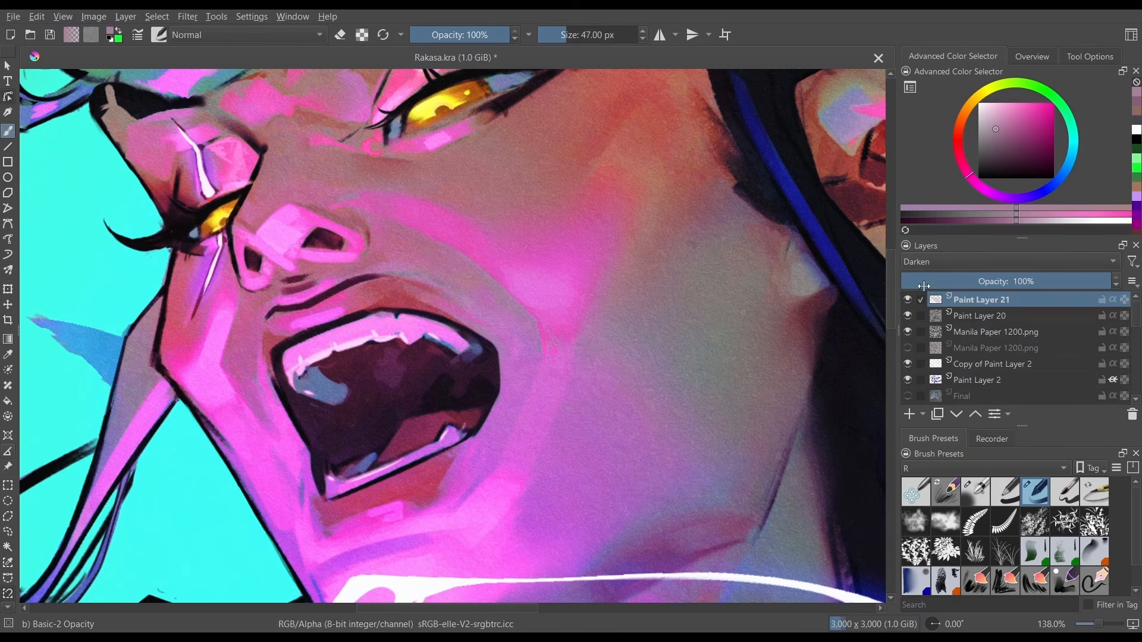
Set Paint Layer 21's blending mode to Linear Dodge, pick a saturated blue, and switch to the Airbrush Soft preset.
click(937, 263)
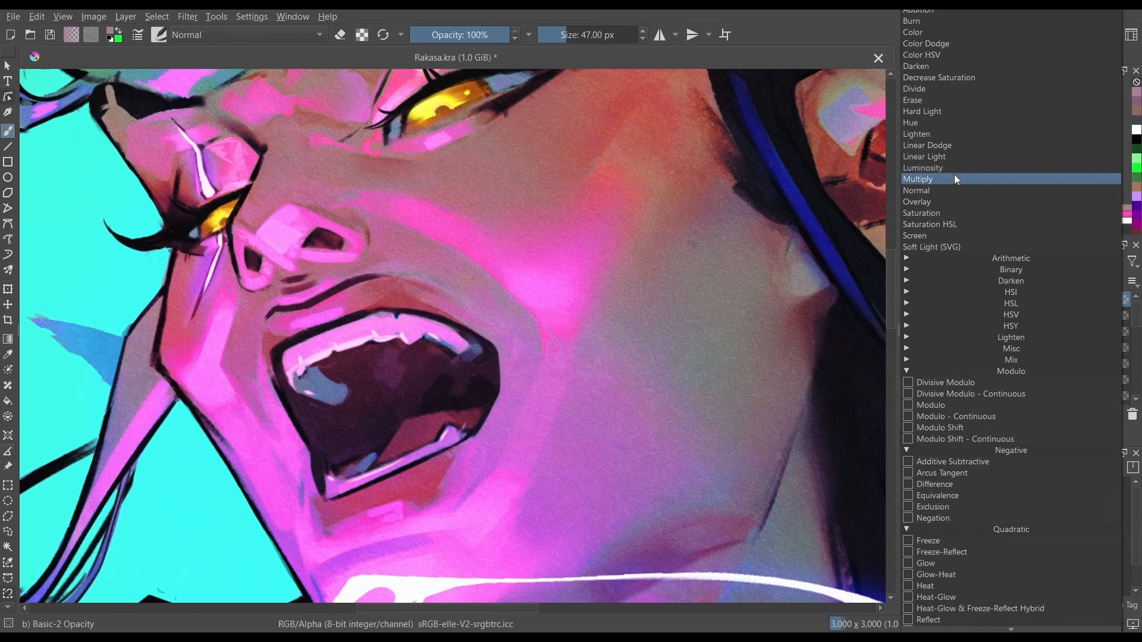
click(951, 148)
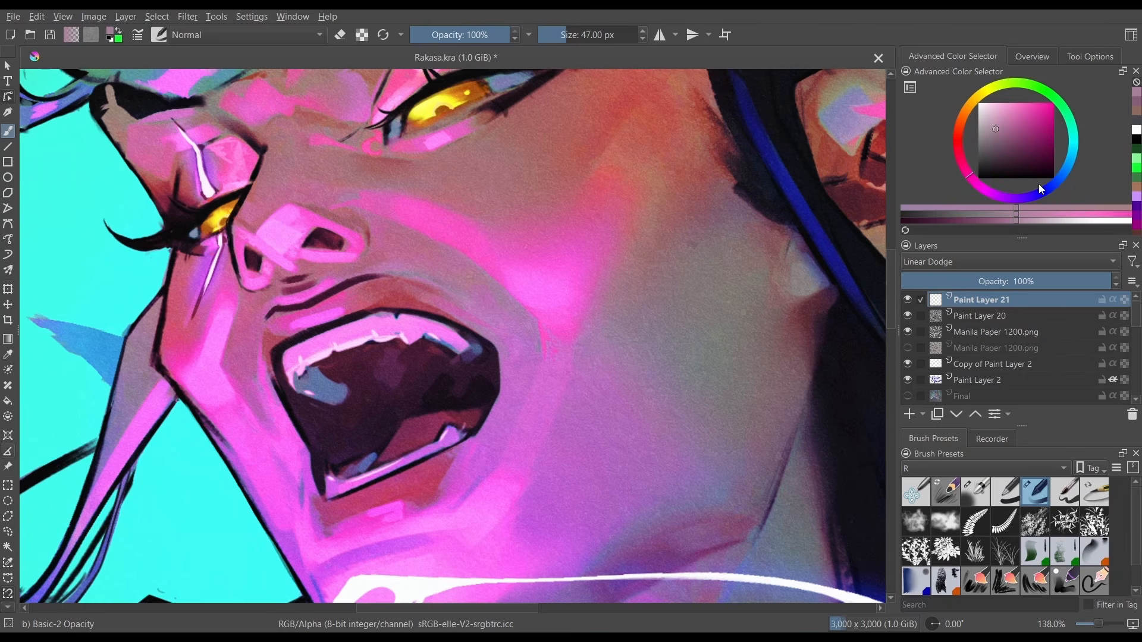
drag(1040, 188, 1047, 185)
mouse_move(1008, 134)
mouse_down()
mouse_move(1048, 130)
mouse_move(1055, 148)
mouse_up()
key(slash)
Airbrush a slightly darker saturated blue glow across the face with a 576 px brush.
key(ctrl+minus)
key(ctrl+minus)
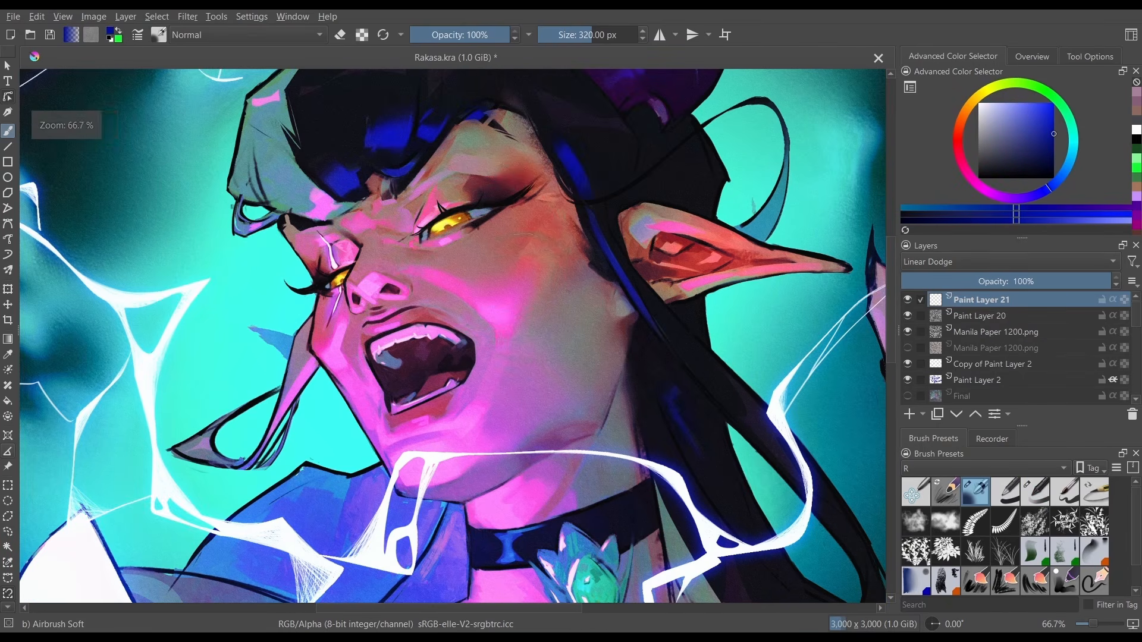
key(bracketright)
key(bracketright)
key(bracketright)
key(bracketright)
key(bracketright)
key(bracketright)
key(bracketright)
key(bracketright)
key(bracketright)
drag(1051, 129, 1059, 142)
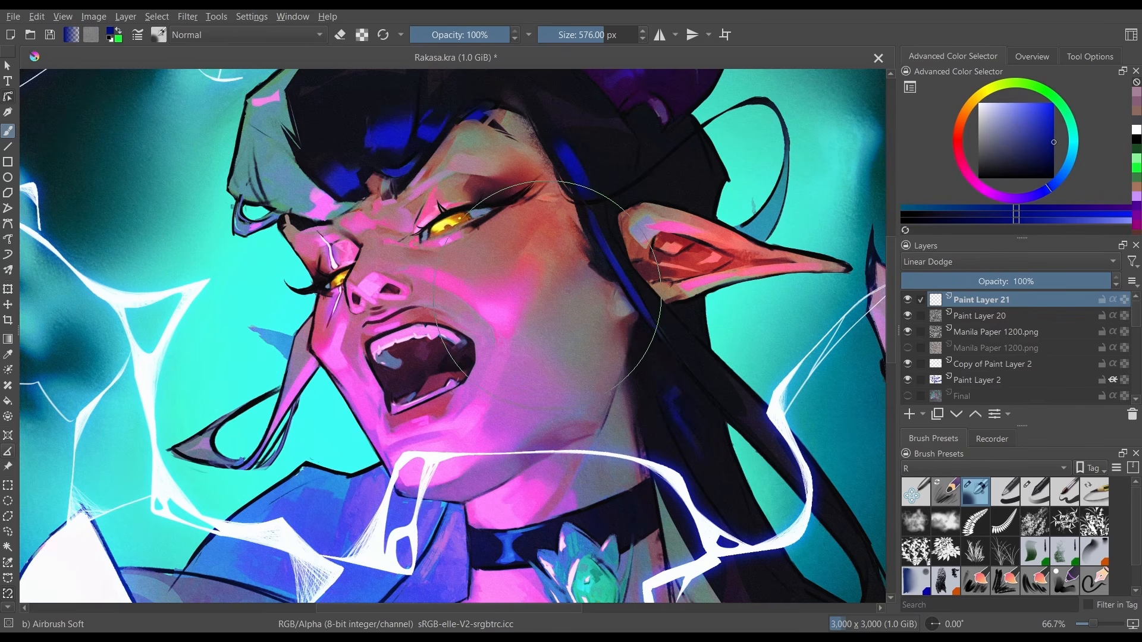
mouse_move(547, 285)
mouse_down()
mouse_move(417, 238)
mouse_move(369, 205)
mouse_move(362, 268)
mouse_move(366, 205)
mouse_up()
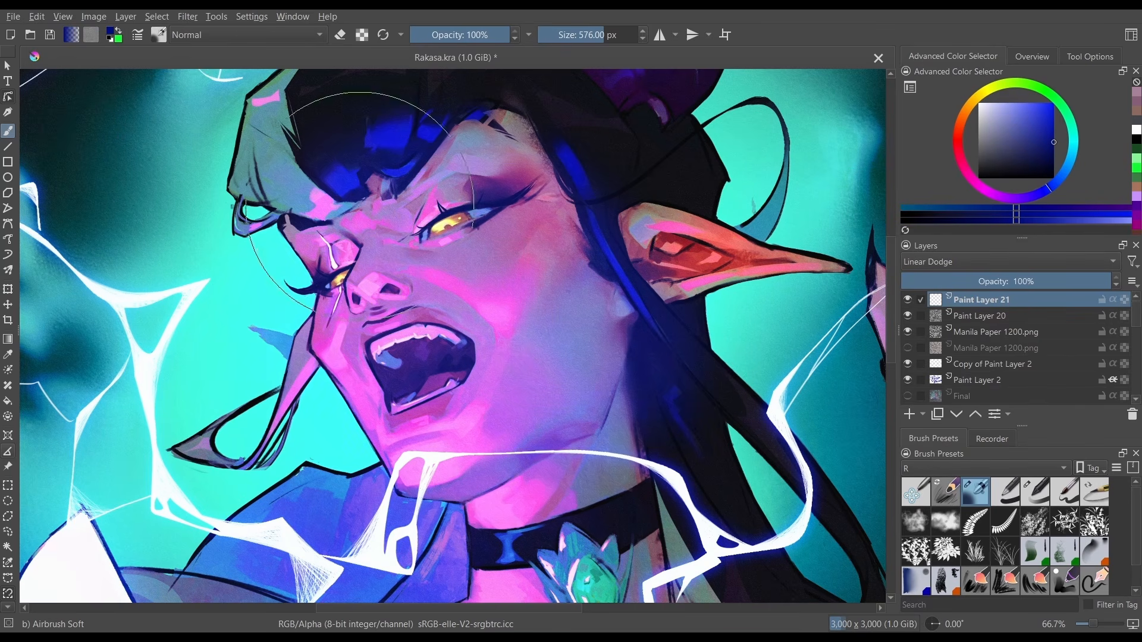
Airbrush a saturated violet glow around the open book's pages with a 747 px brush.
key(ctrl+minus)
key(ctrl+minus)
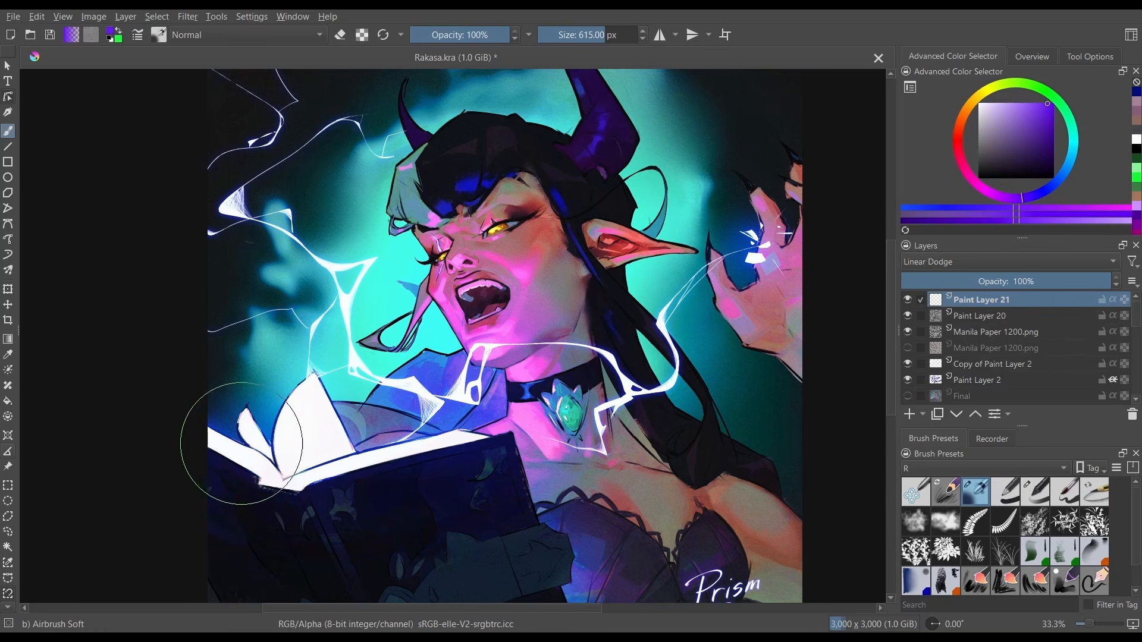
key(bracketright)
key(bracketright)
key(bracketright)
drag(271, 430, 476, 431)
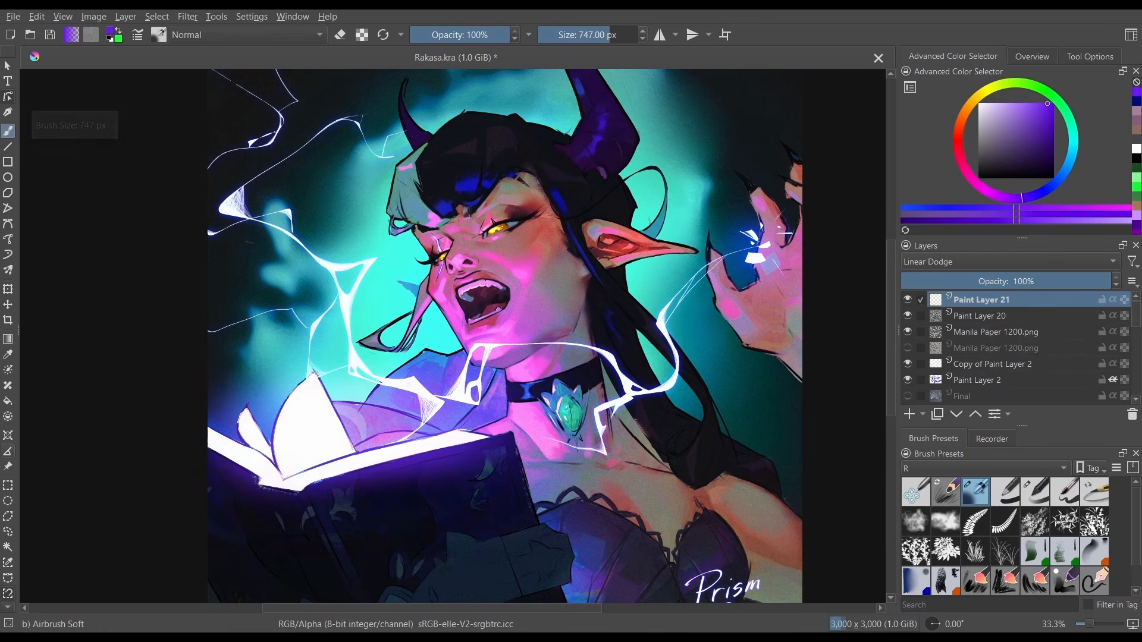
Set Paint Layer 21's blending mode to Hue and pick a fully saturated yellow-green for the choker's gem.
key(m)
key(m)
drag(601, 554, 608, 473)
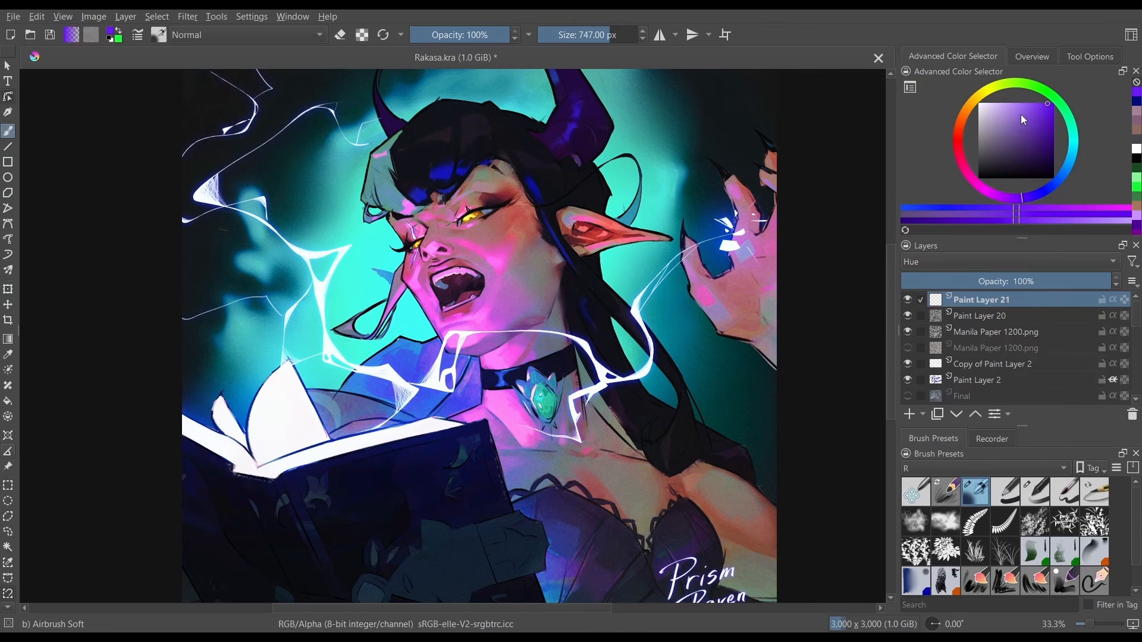
click(1008, 262)
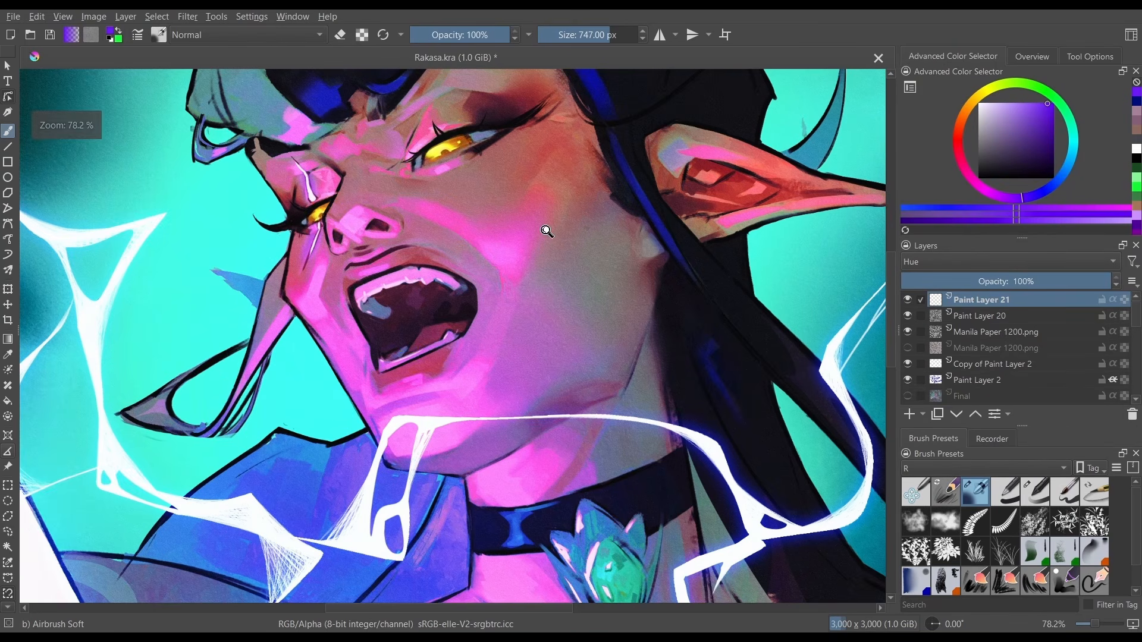
click(997, 90)
mouse_move(431, 434)
mouse_down()
mouse_move(639, 340)
mouse_move(425, 102)
mouse_move(234, 151)
mouse_move(443, 434)
mouse_move(422, 483)
mouse_move(599, 316)
mouse_up()
key(bracketleft)
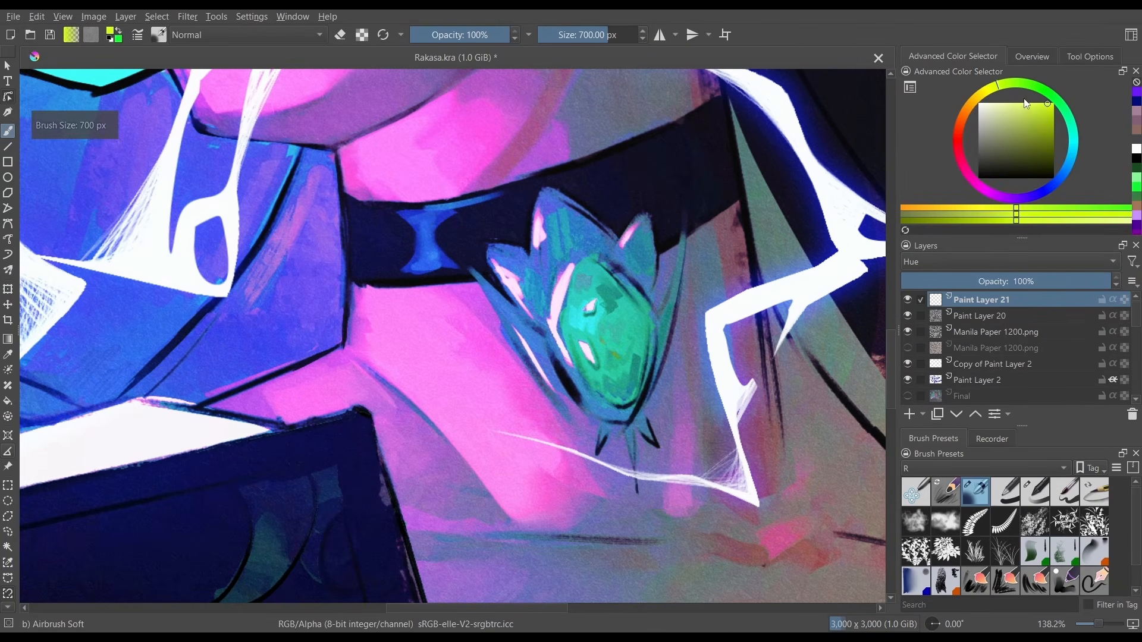
key(bracketleft)
click(1052, 104)
Switch to the Basic-2 Opacity preset at 41 px and paint yellow-green over the centre of the choker's gem.
key(bracketleft)
key(bracketleft)
key(bracketleft)
key(bracketleft)
key(bracketleft)
key(bracketleft)
key(bracketleft)
key(bracketleft)
key(bracketleft)
key(bracketleft)
key(bracketleft)
key(bracketleft)
key(bracketleft)
key(bracketleft)
key(bracketleft)
key(bracketleft)
key(bracketleft)
key(bracketleft)
key(bracketleft)
key(bracketleft)
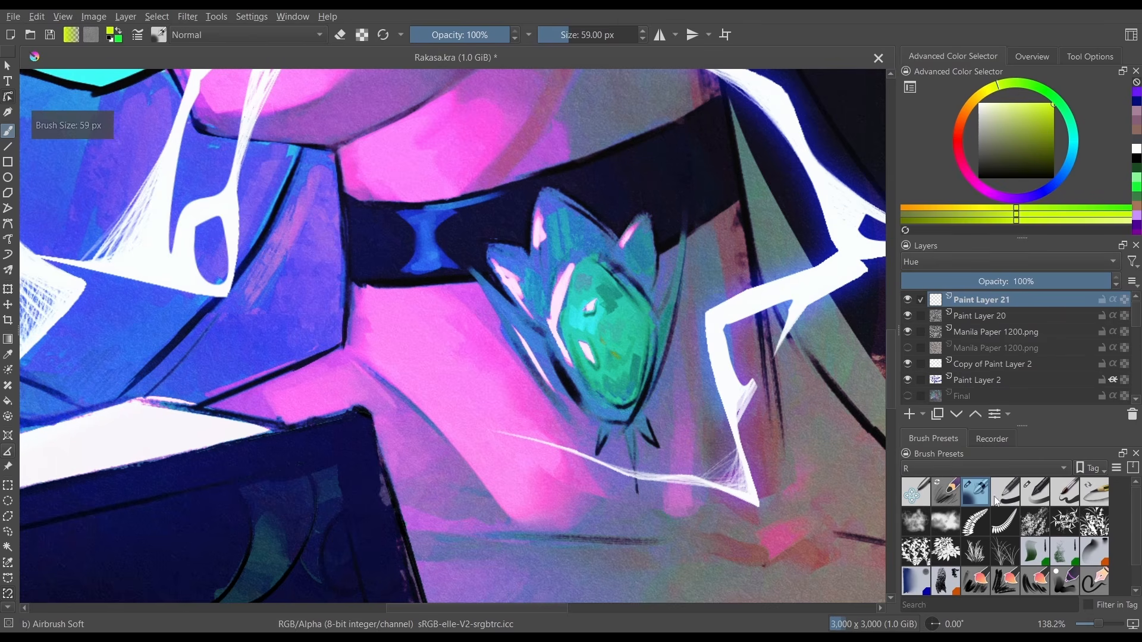
click(1035, 491)
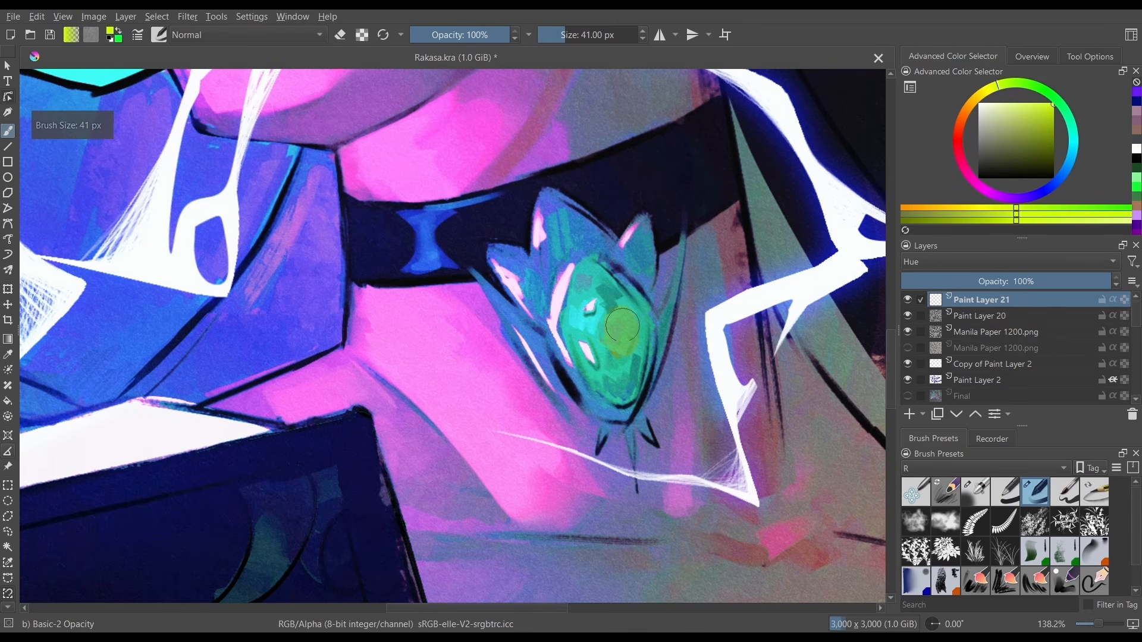
drag(623, 325, 625, 379)
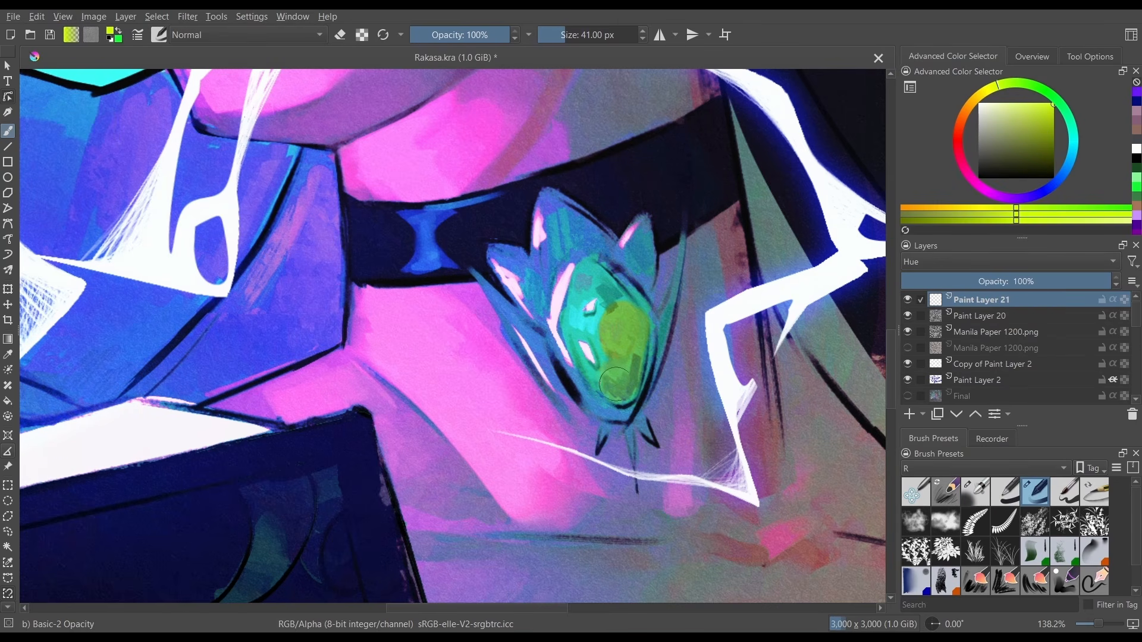
Shrink the brush to 18 px and paint yellow-green over the remaining parts of the choker's gem on the Hue layer.
key(bracketleft)
key(bracketleft)
key(bracketleft)
key(bracketleft)
key(bracketleft)
key(bracketleft)
key(bracketleft)
key(bracketleft)
key(bracketleft)
key(bracketleft)
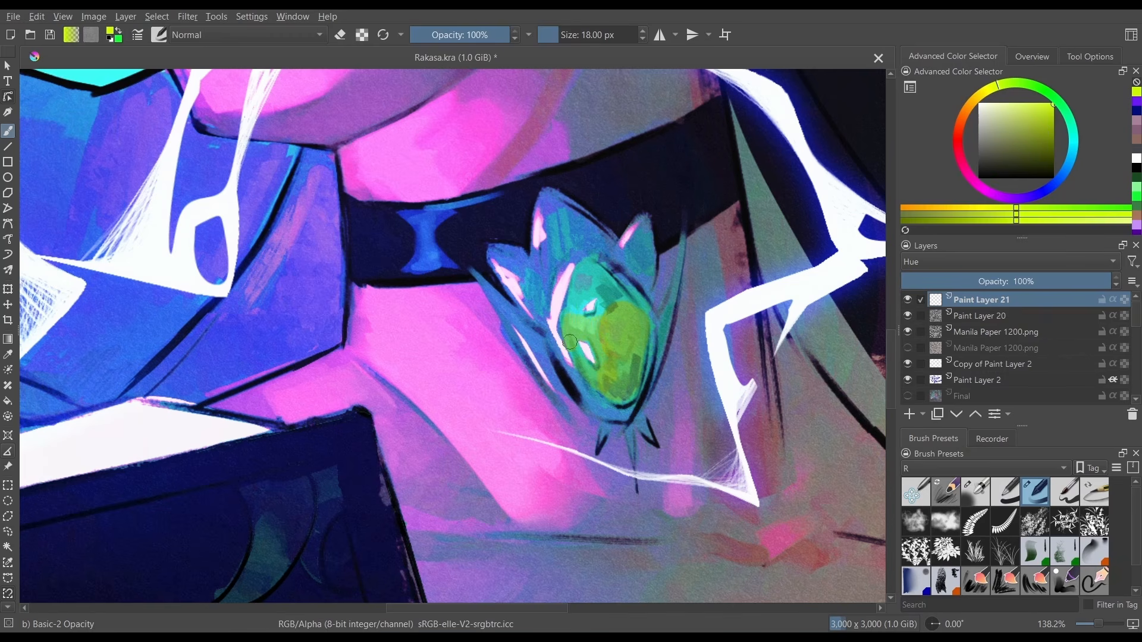
drag(594, 321, 584, 414)
drag(592, 337, 593, 330)
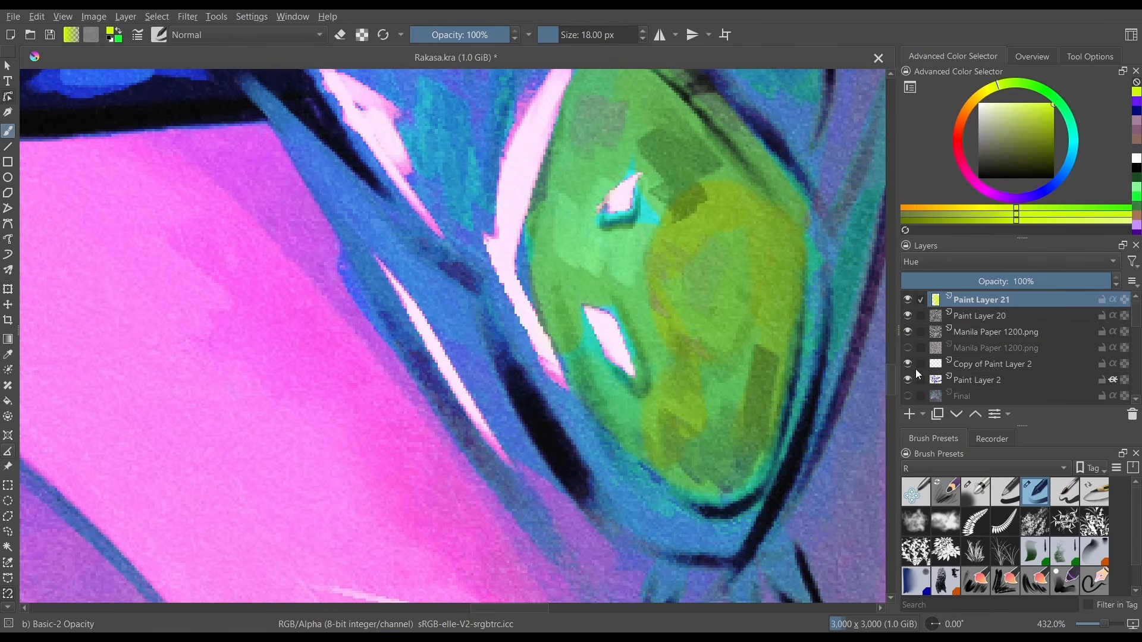
Hide Paint Layer 21, add a new paint layer and paint solid yellow-green over the right half of the choker's gem.
click(907, 300)
click(910, 415)
click(944, 260)
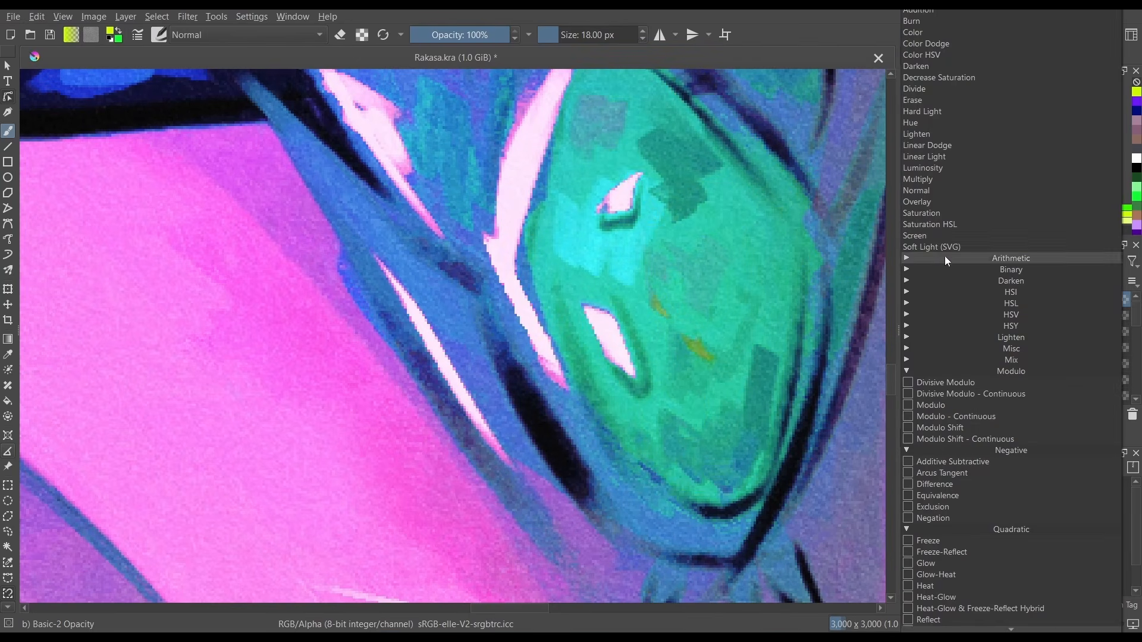
drag(875, 372, 876, 403)
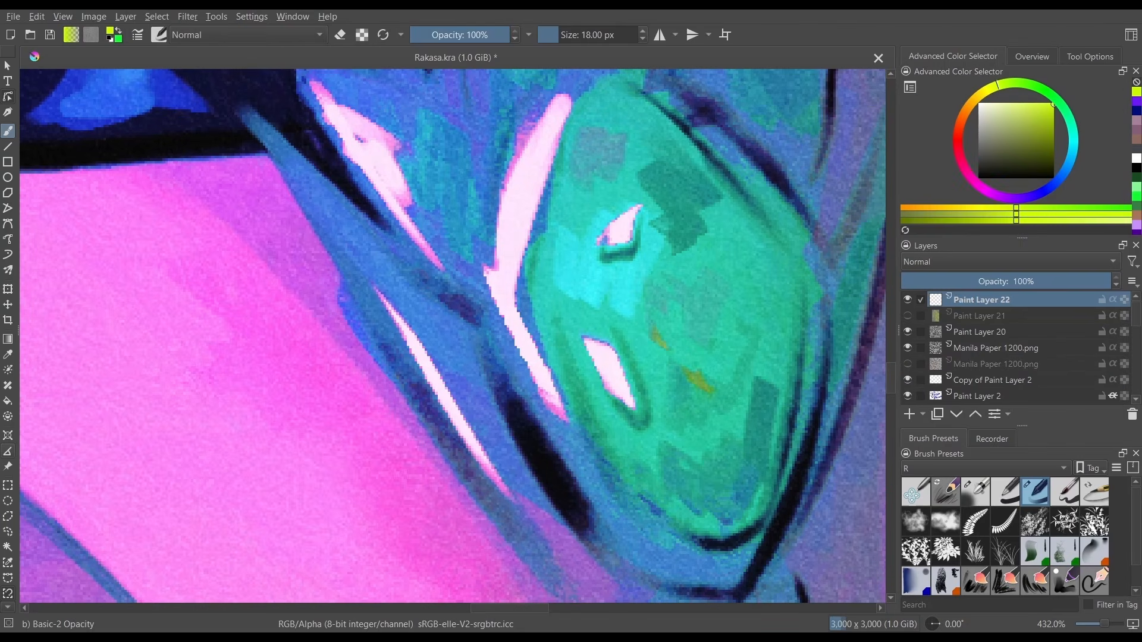
mouse_move(678, 238)
mouse_down()
mouse_move(693, 275)
mouse_move(658, 169)
mouse_move(652, 94)
mouse_move(726, 173)
mouse_move(737, 434)
mouse_move(679, 270)
mouse_move(753, 301)
mouse_move(722, 467)
mouse_up()
Set the new layer's blending mode to Hue and extend the yellow-green between the gem's two highlights.
click(972, 262)
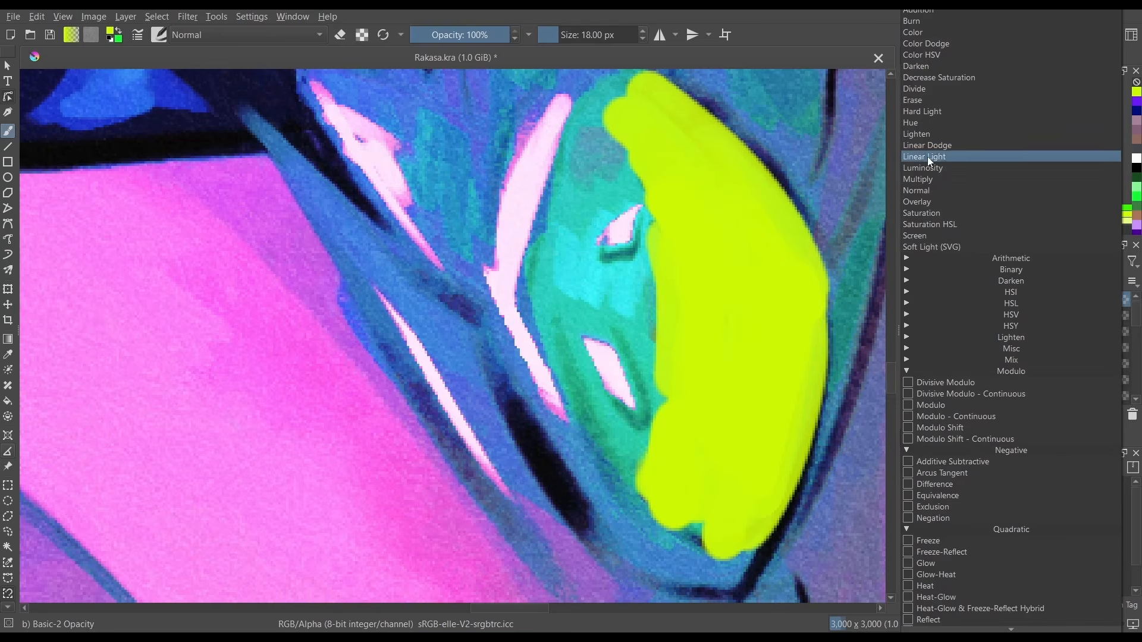
click(919, 122)
key(minus)
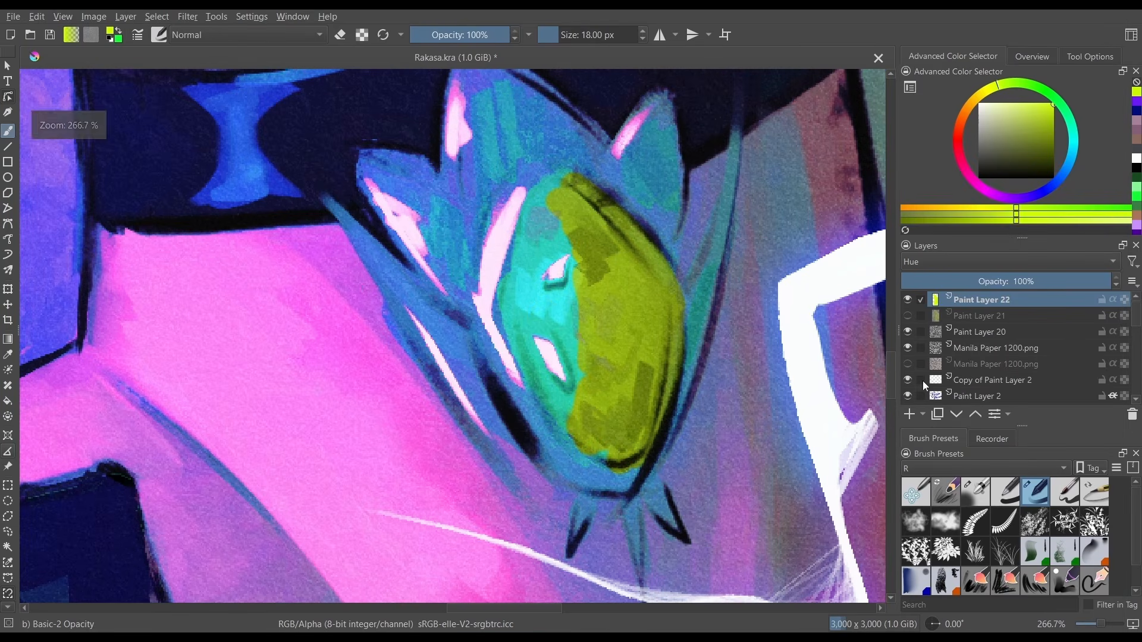
mouse_move(543, 323)
mouse_down()
mouse_move(591, 331)
mouse_move(584, 295)
mouse_move(555, 293)
mouse_move(600, 299)
mouse_up()
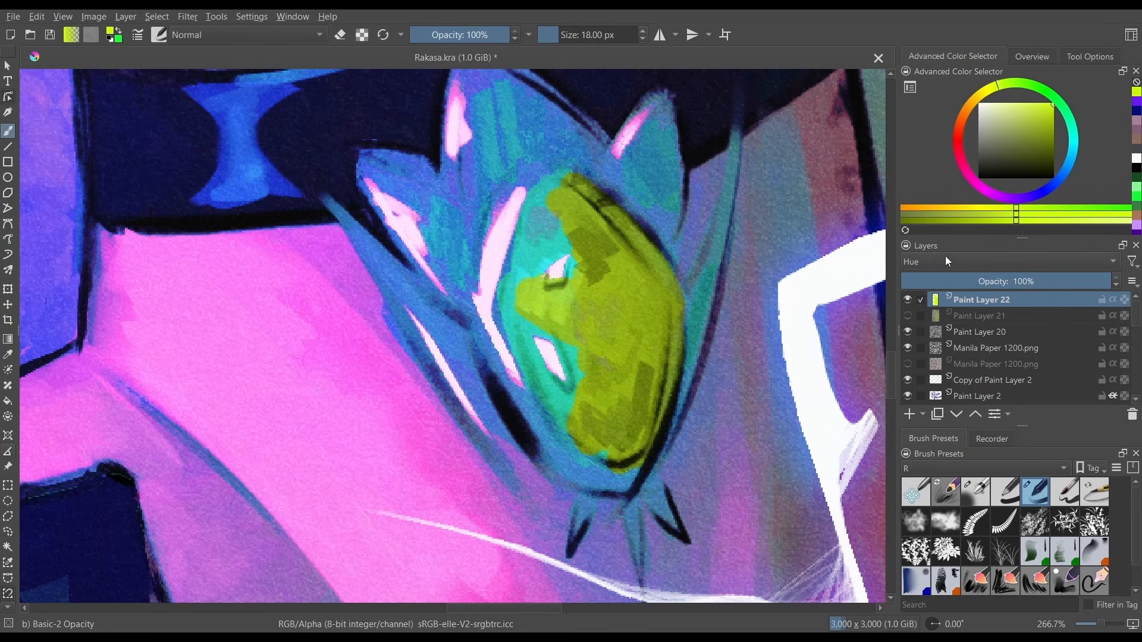
Set the empty Paint Layer 21's blending mode to Overlay and pick white as the brush colour.
click(952, 261)
click(930, 88)
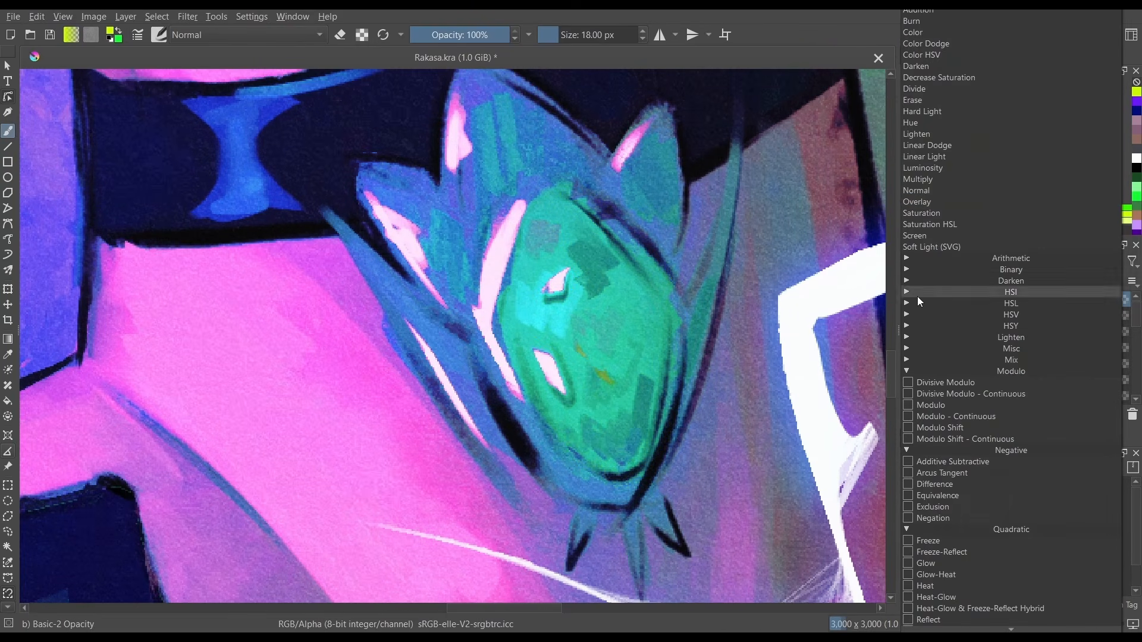
click(919, 262)
click(917, 203)
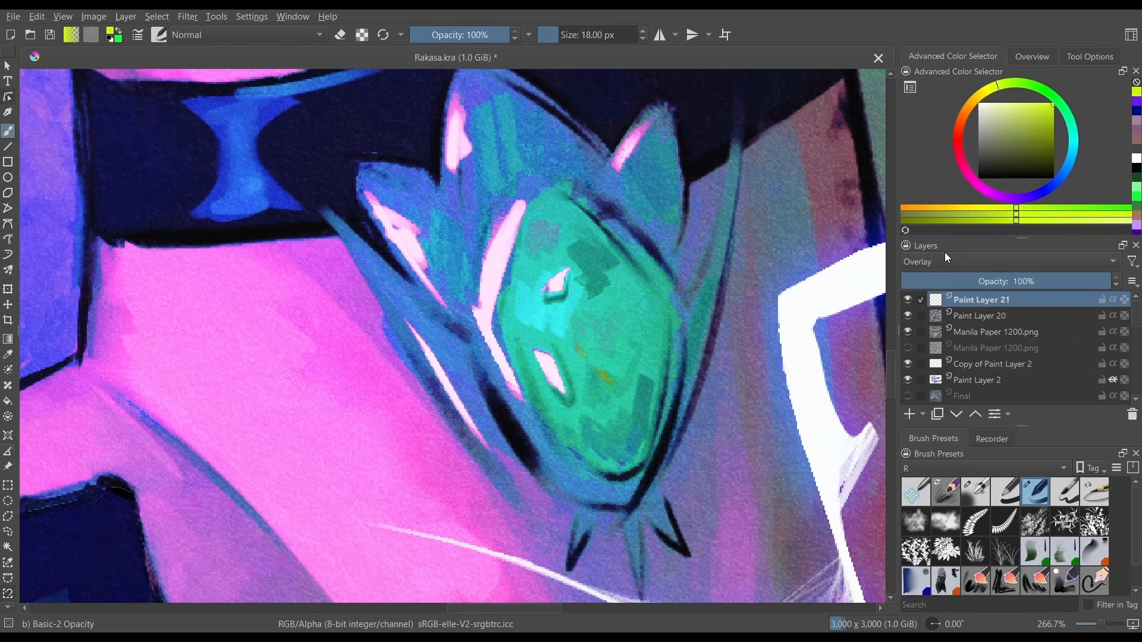
key(minus)
mouse_move(1005, 136)
mouse_down()
mouse_move(1015, 175)
mouse_move(978, 104)
mouse_up()
Switch to the Airbrush Soft preset and enlarge the brush to 474 px.
key(bracketright)
key(bracketright)
key(bracketright)
key(bracketright)
key(bracketright)
key(bracketright)
key(bracketright)
key(bracketright)
key(bracketright)
key(bracketright)
key(bracketright)
key(bracketright)
key(bracketright)
key(bracketright)
key(bracketright)
key(bracketright)
key(bracketright)
key(bracketright)
key(bracketright)
key(bracketright)
click(975, 492)
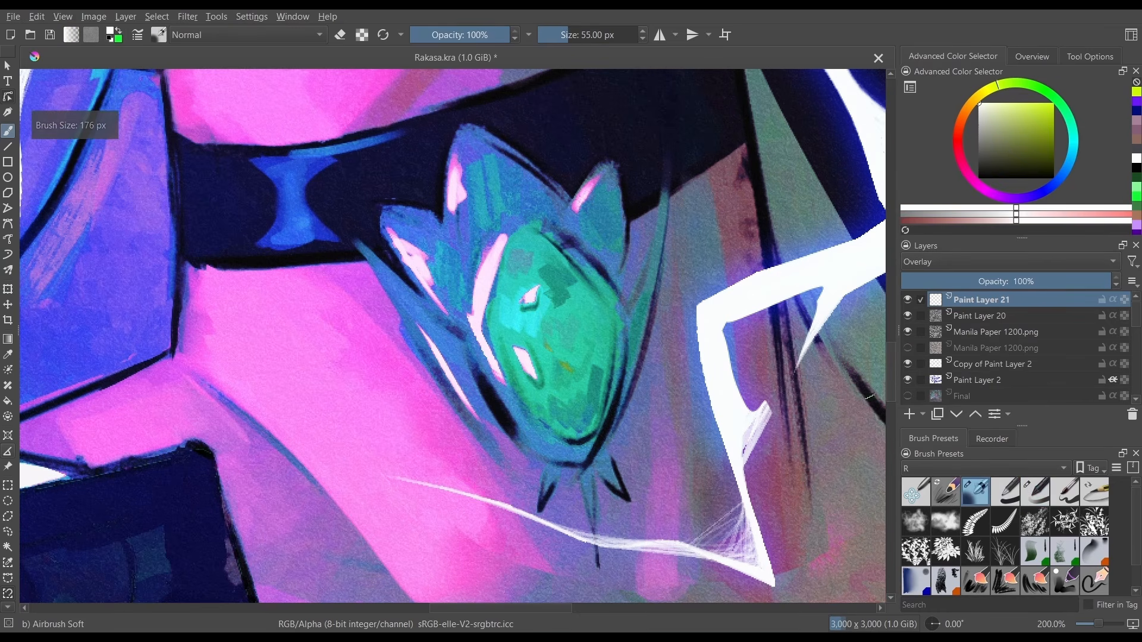
key(minus)
key(bracketright)
key(bracketright)
key(bracketright)
key(bracketright)
key(bracketright)
key(bracketright)
key(bracketright)
key(bracketright)
key(bracketright)
key(bracketright)
key(bracketright)
key(bracketright)
key(bracketright)
key(bracketright)
key(bracketright)
key(bracketright)
key(bracketright)
key(bracketright)
key(bracketright)
key(bracketright)
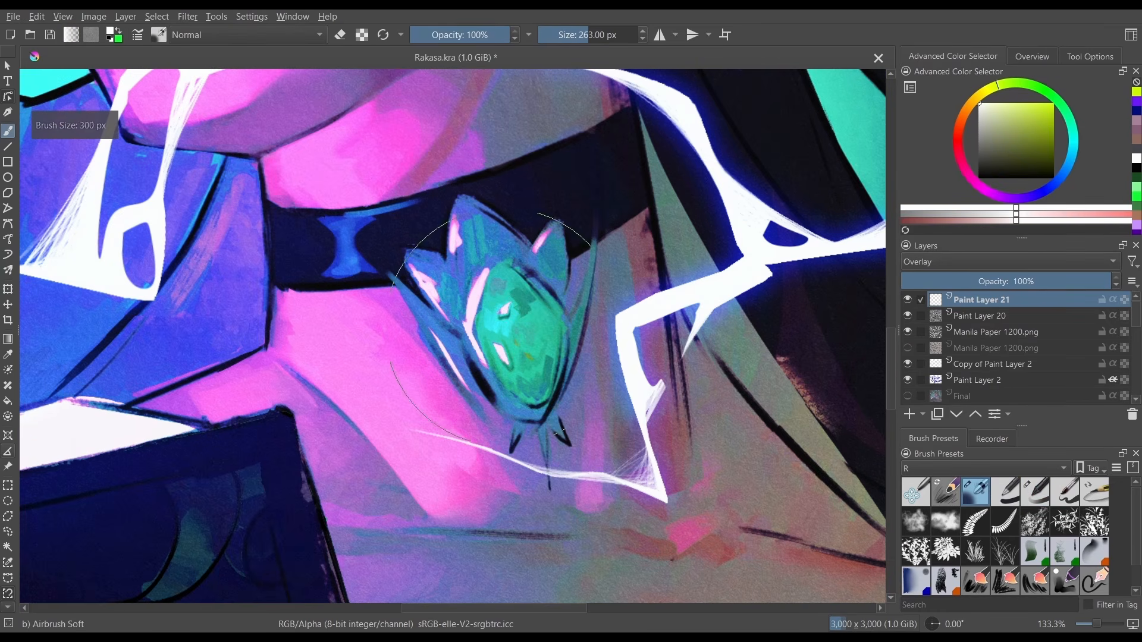
Airbrush a white Overlay glow over the choker's gem and undo it.
mouse_move(499, 315)
mouse_down()
mouse_move(436, 283)
mouse_move(531, 326)
mouse_up()
key(minus)
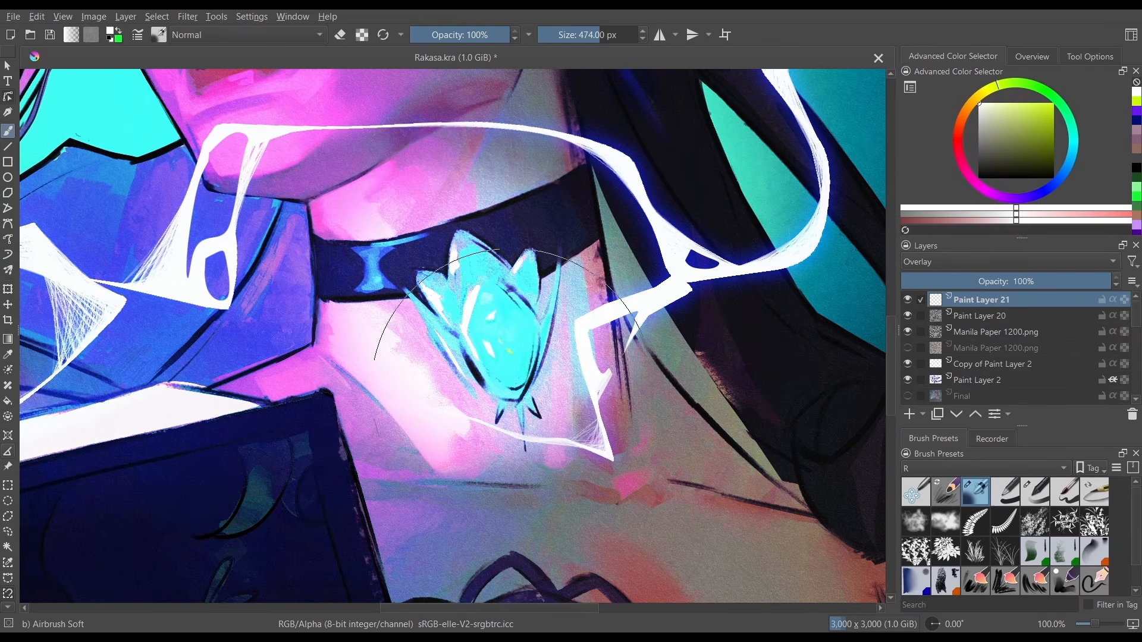
key(ctrl+z)
Pick black and airbrush it beside the choker's gem on the Overlay layer with the 474 px brush.
click(1029, 178)
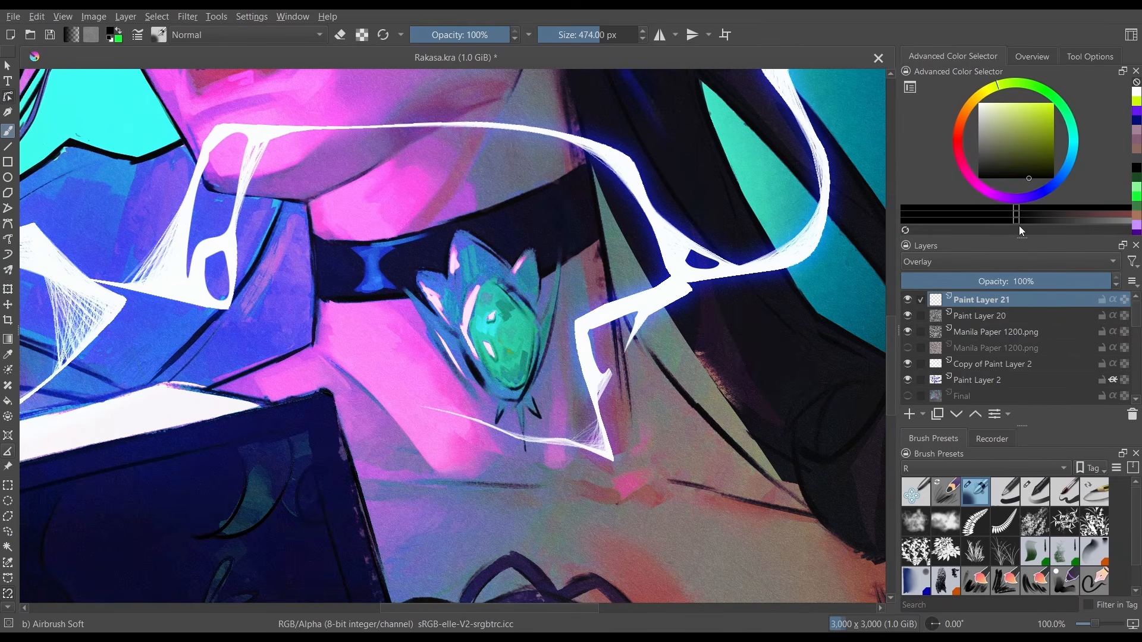
mouse_move(443, 261)
mouse_down()
mouse_move(452, 303)
mouse_move(470, 225)
mouse_move(398, 346)
mouse_up()
key(minus)
key(minus)
key(minus)
key(minus)
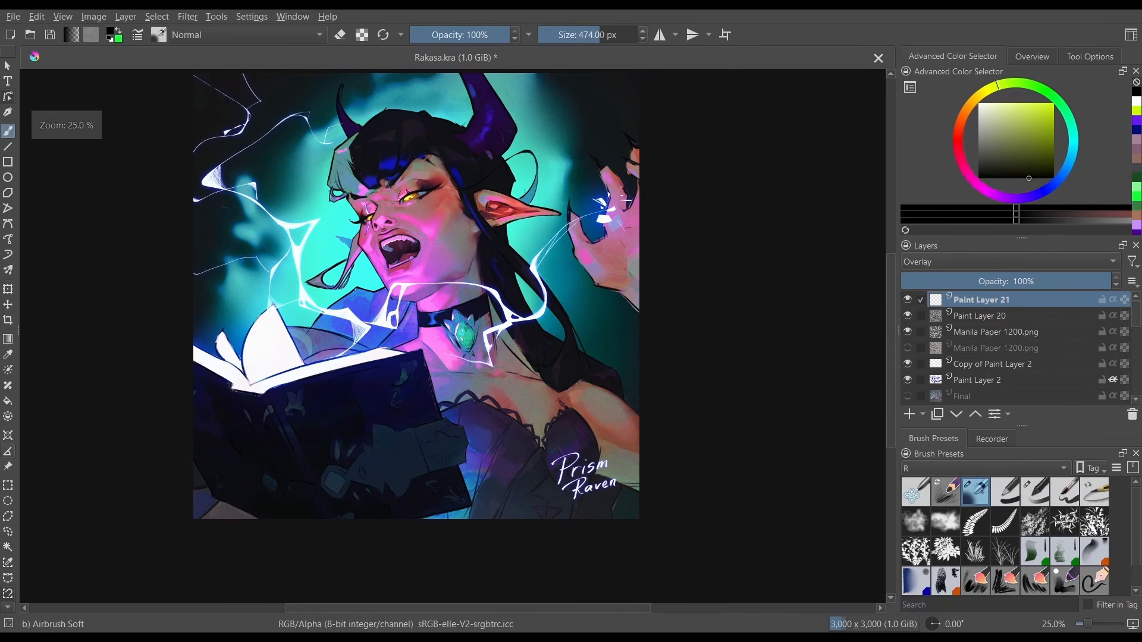
Enlarge the airbrush to 1526 px and airbrush black over the character's chest and the book.
key(bracketright)
key(bracketright)
key(bracketright)
key(bracketright)
key(bracketright)
key(bracketright)
key(bracketright)
key(bracketright)
key(bracketright)
key(bracketright)
key(bracketright)
key(bracketright)
key(bracketright)
key(bracketright)
key(bracketright)
key(bracketright)
key(bracketright)
key(bracketright)
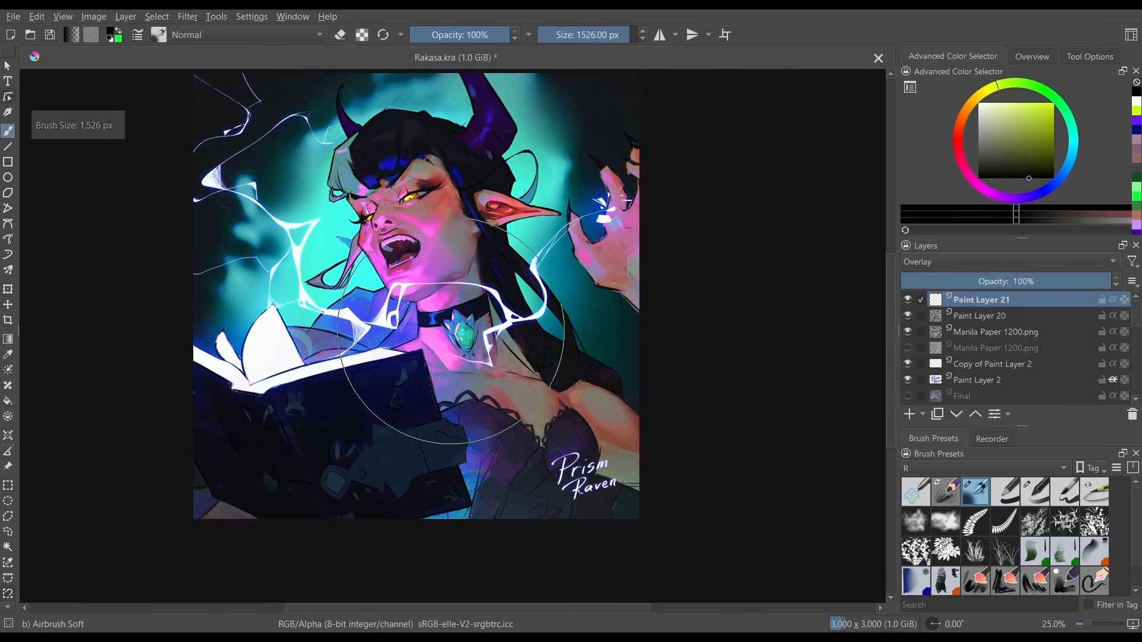
mouse_move(451, 360)
mouse_down()
mouse_move(468, 351)
mouse_move(464, 404)
mouse_up()
Clear the black strokes from Paint Layer 21 and look through the available blending modes.
key(Delete)
click(1005, 261)
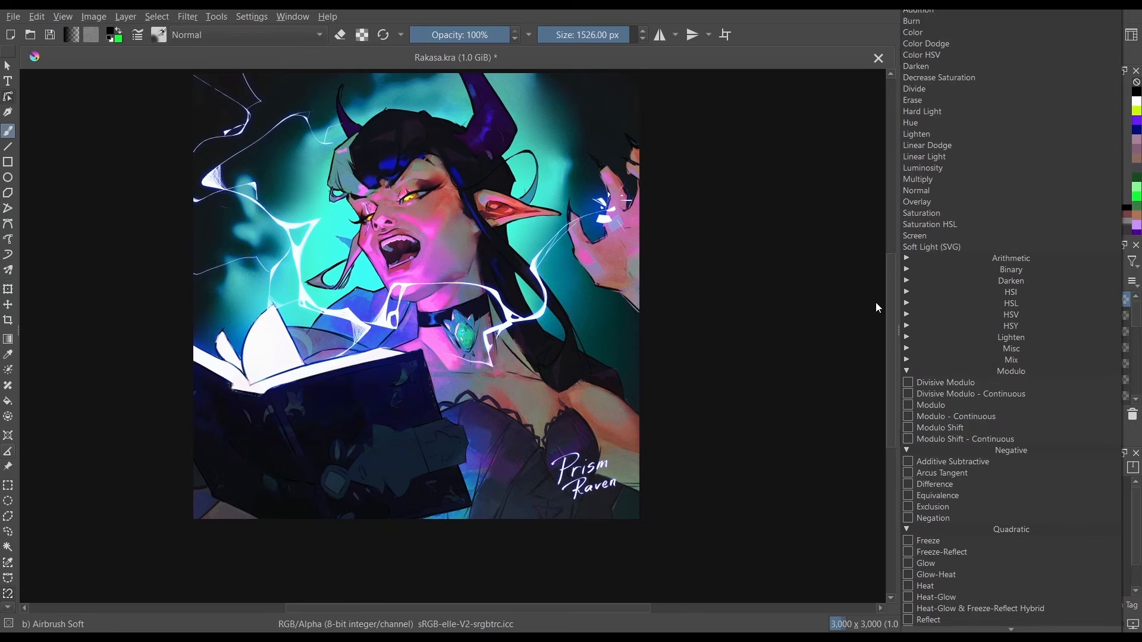
click(887, 301)
click(1011, 262)
click(944, 189)
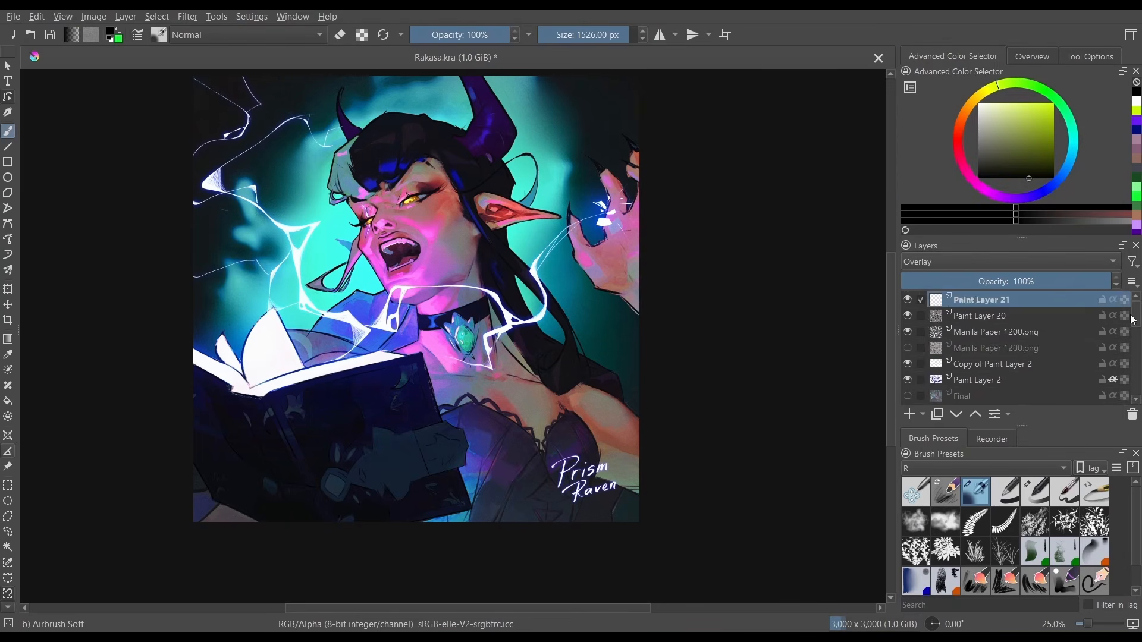
Put the Book Render layer in a new group and add a paint layer above it with the Erase blending mode.
drag(1134, 308, 1125, 350)
click(982, 364)
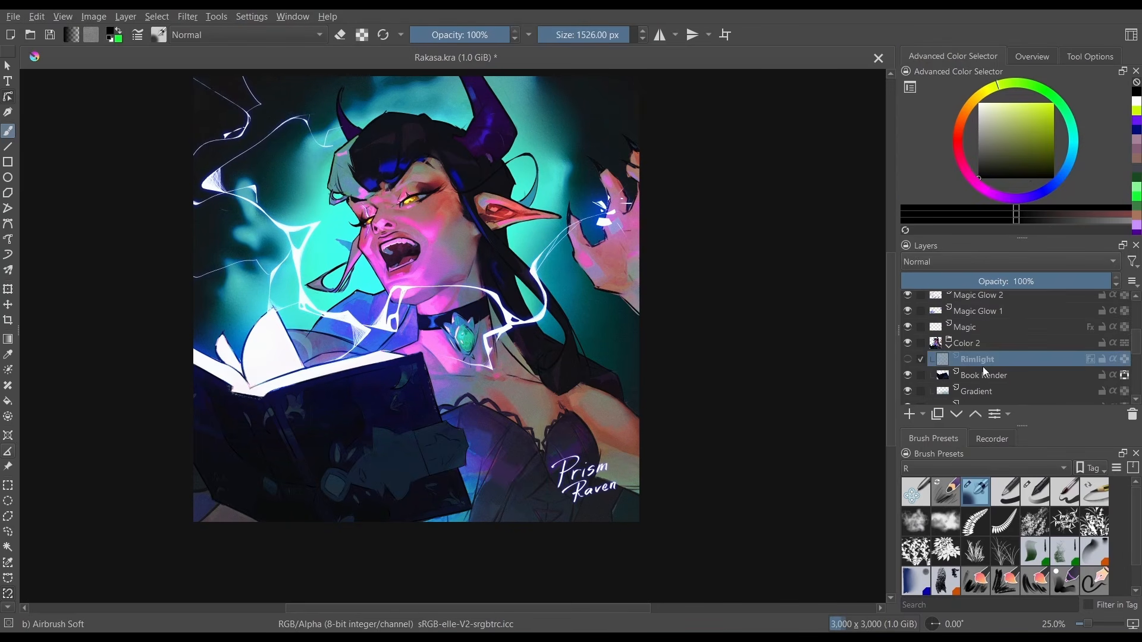
click(982, 374)
drag(226, 405, 242, 324)
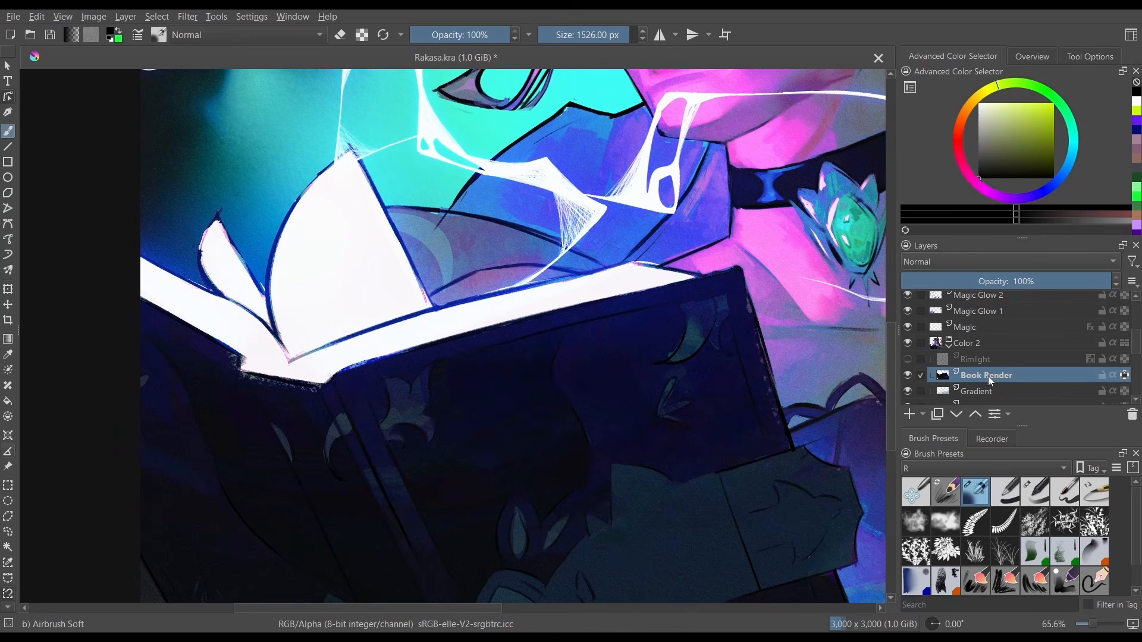
key(ctrl+g)
scroll(1136, 357, down, 2)
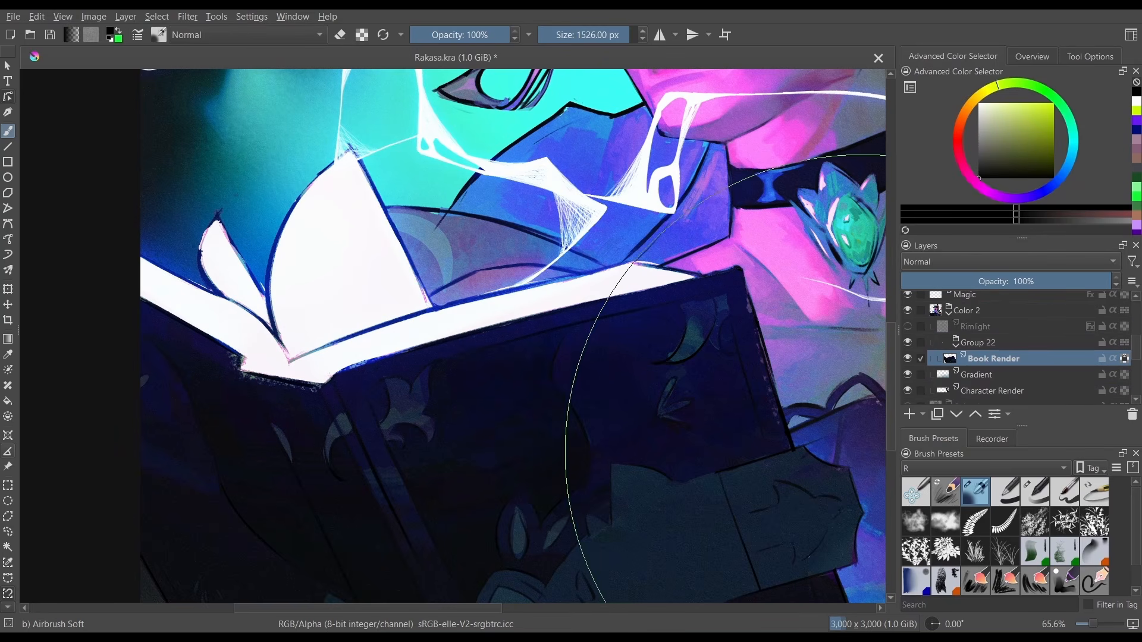
click(965, 261)
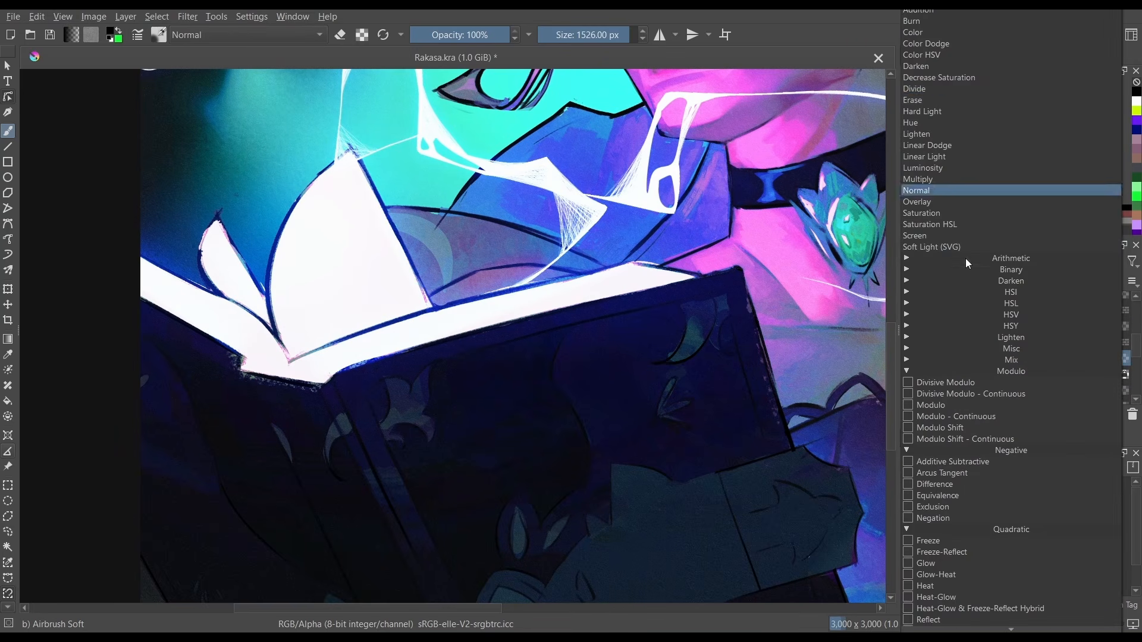
click(930, 101)
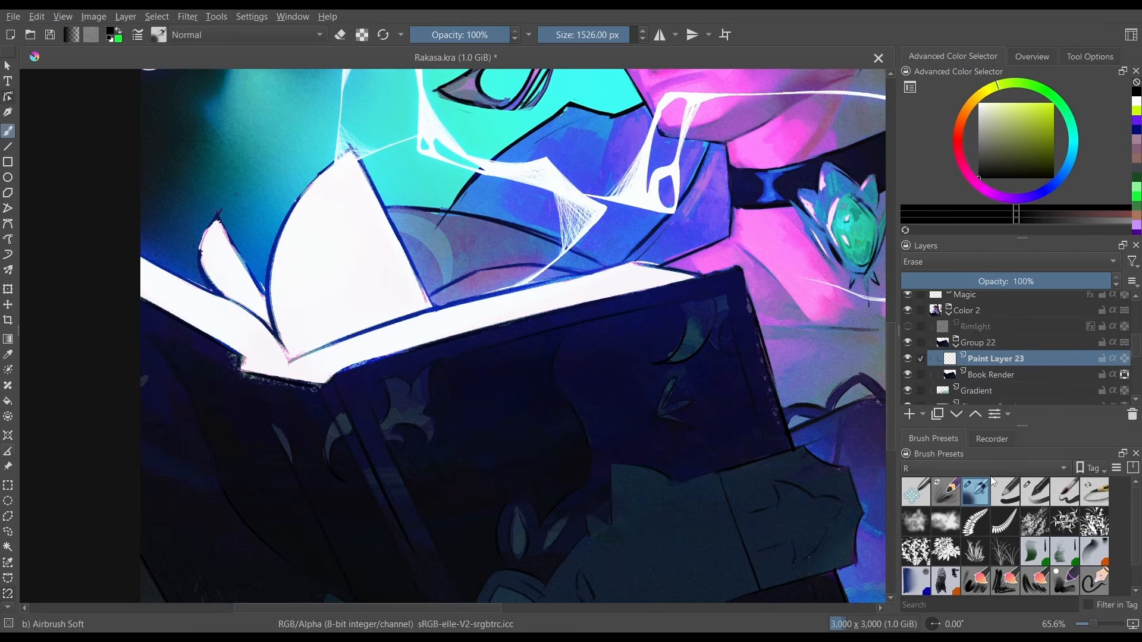
Switch to the Basic-1 preset at 110 px and pick a fully saturated yellow-green.
click(1005, 491)
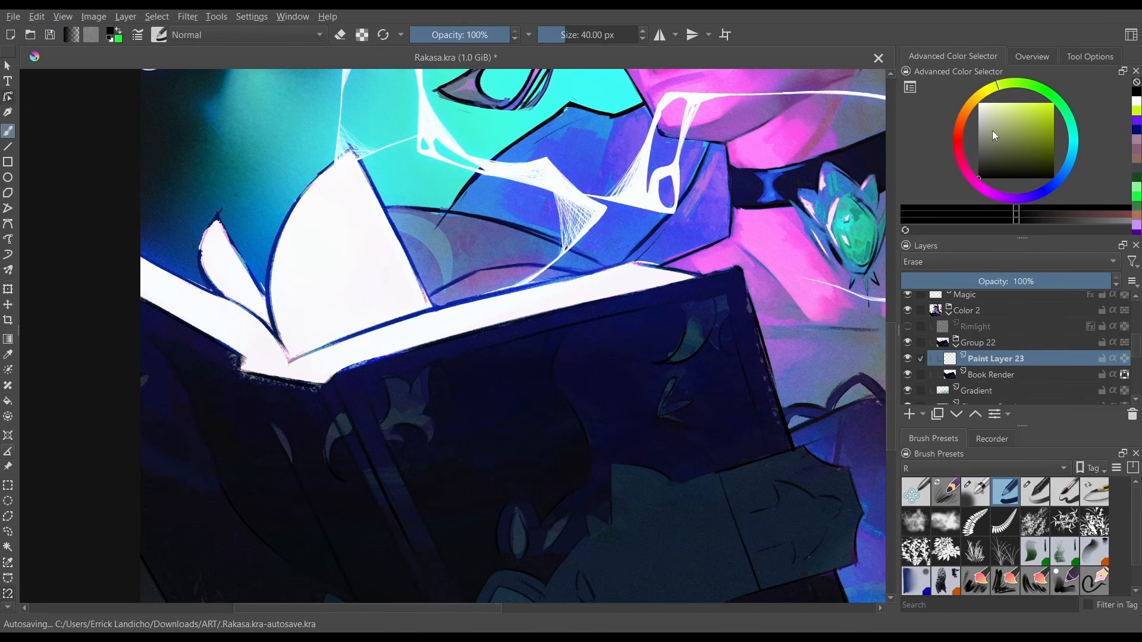
drag(992, 130, 1073, 76)
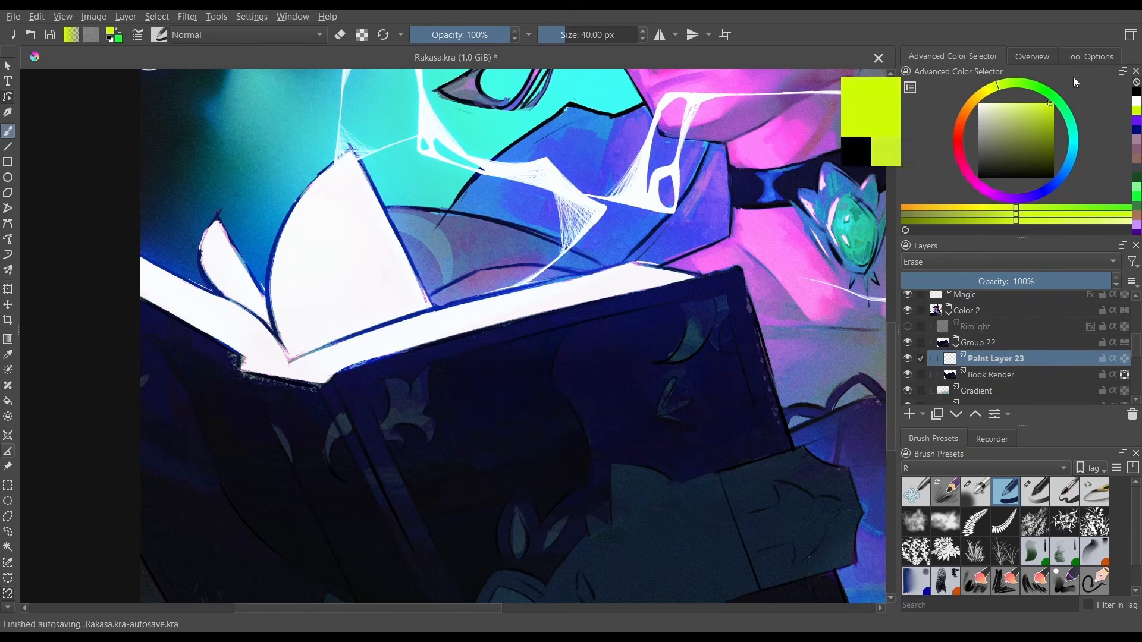
key(bracketright)
key(bracketright)
key(bracketright)
key(bracketright)
key(bracketright)
key(bracketright)
key(bracketright)
key(bracketright)
key(bracketright)
key(bracketright)
key(bracketright)
key(bracketright)
key(bracketright)
key(bracketright)
key(bracketright)
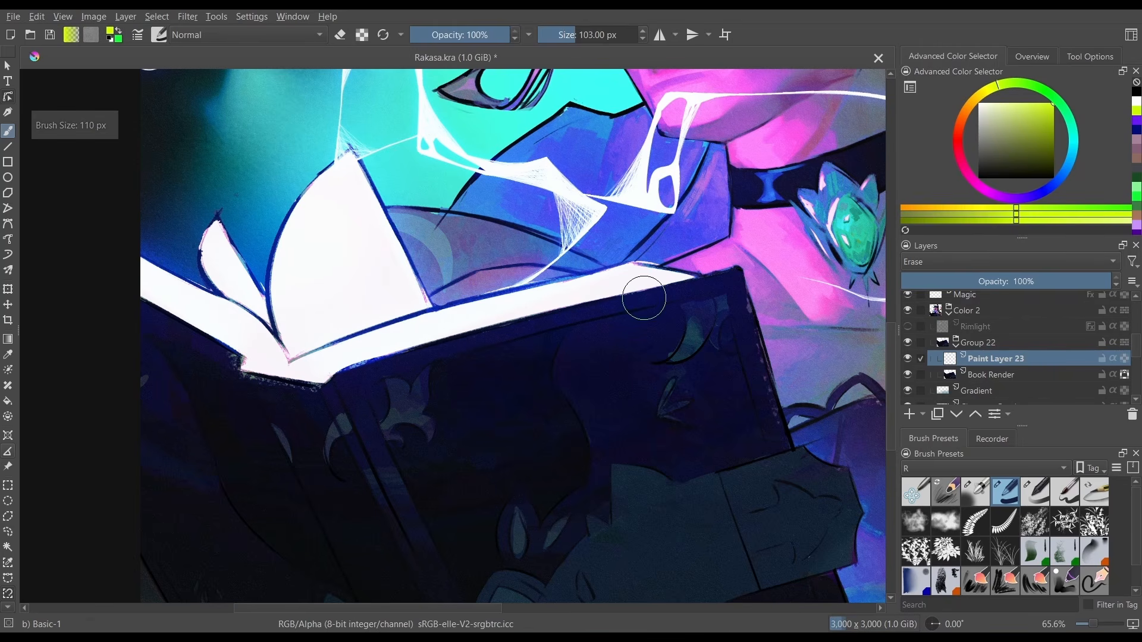
Paint a diagonal stroke across the book on the Erase layer, and undo it together with that layer and its group.
drag(493, 300, 841, 535)
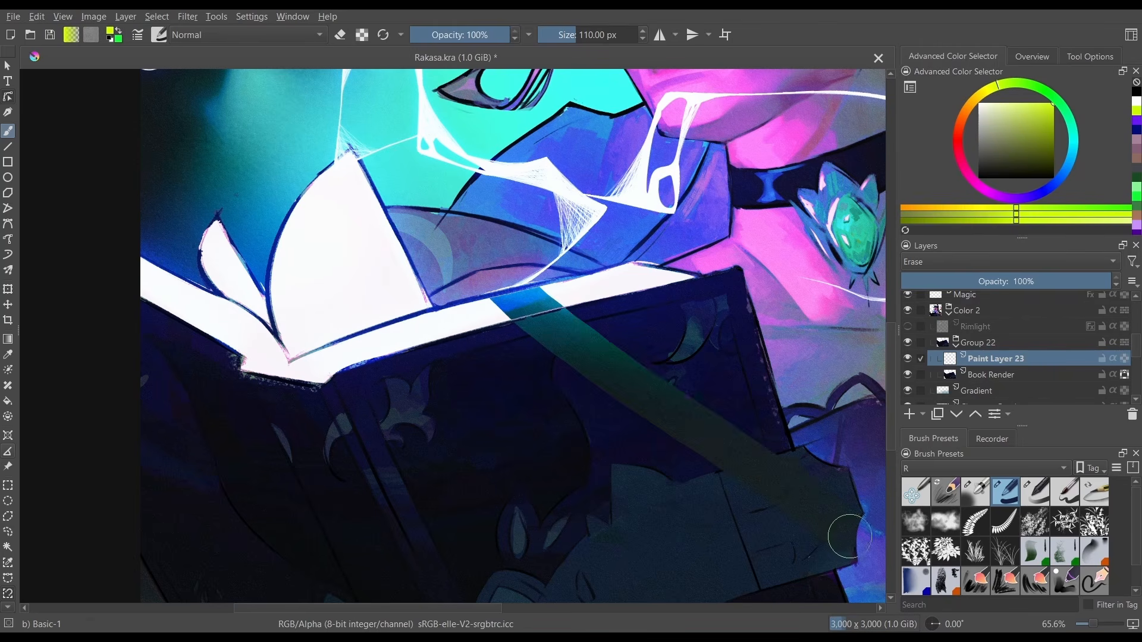
mouse_move(765, 399)
mouse_down()
mouse_move(430, 152)
mouse_move(493, 156)
mouse_move(467, 181)
mouse_move(803, 391)
mouse_up()
key(ctrl+z)
key(ctrl+z)
key(ctrl+z)
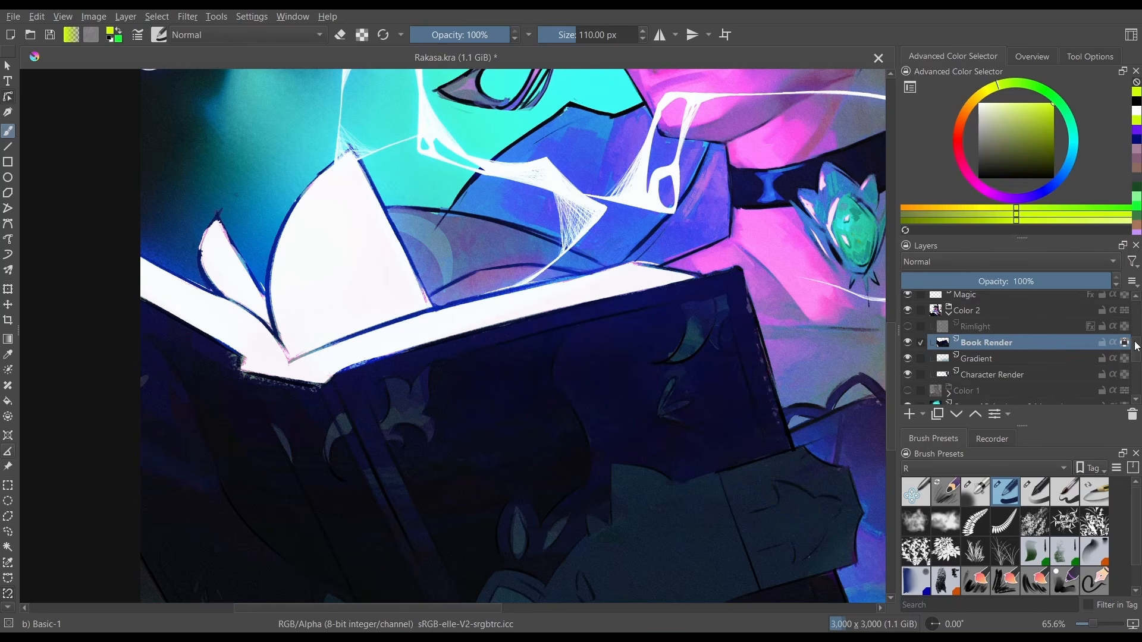
Put the Magic layer in a new group and add a paint layer above it inside the group.
drag(1136, 344, 1136, 325)
click(998, 388)
click(994, 373)
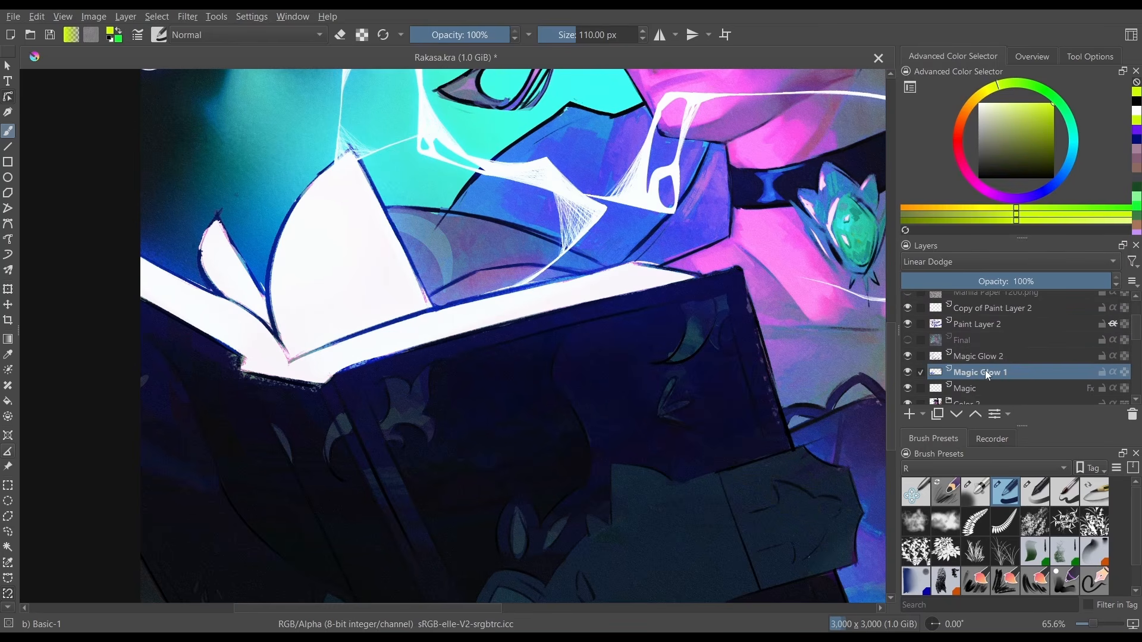
click(992, 387)
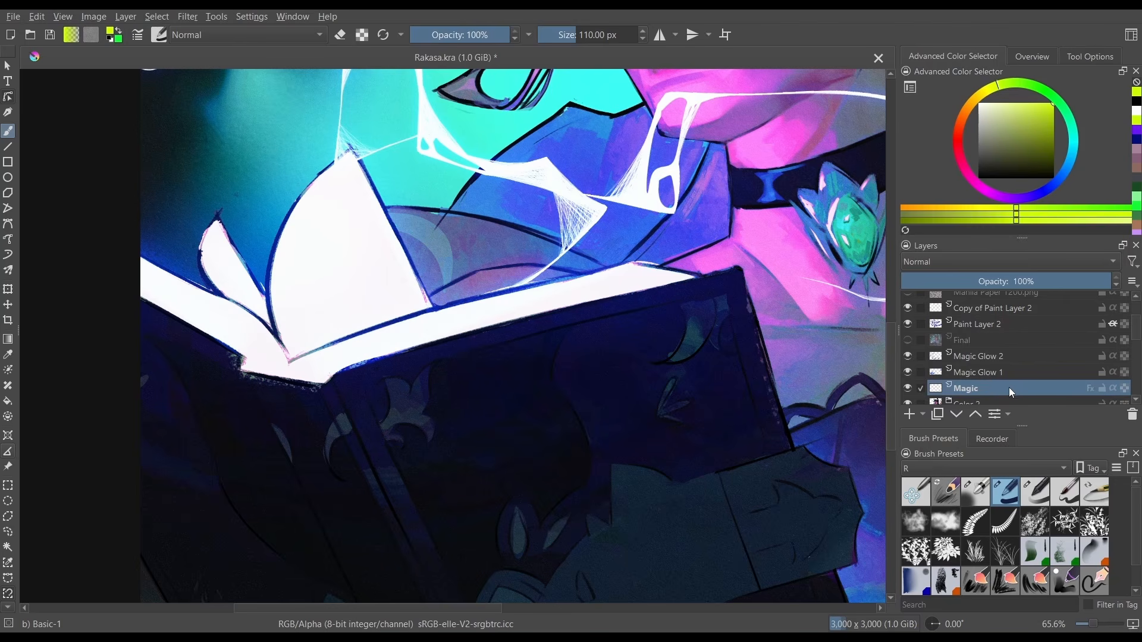
key(ctrl+g)
scroll(1130, 338, down, 1)
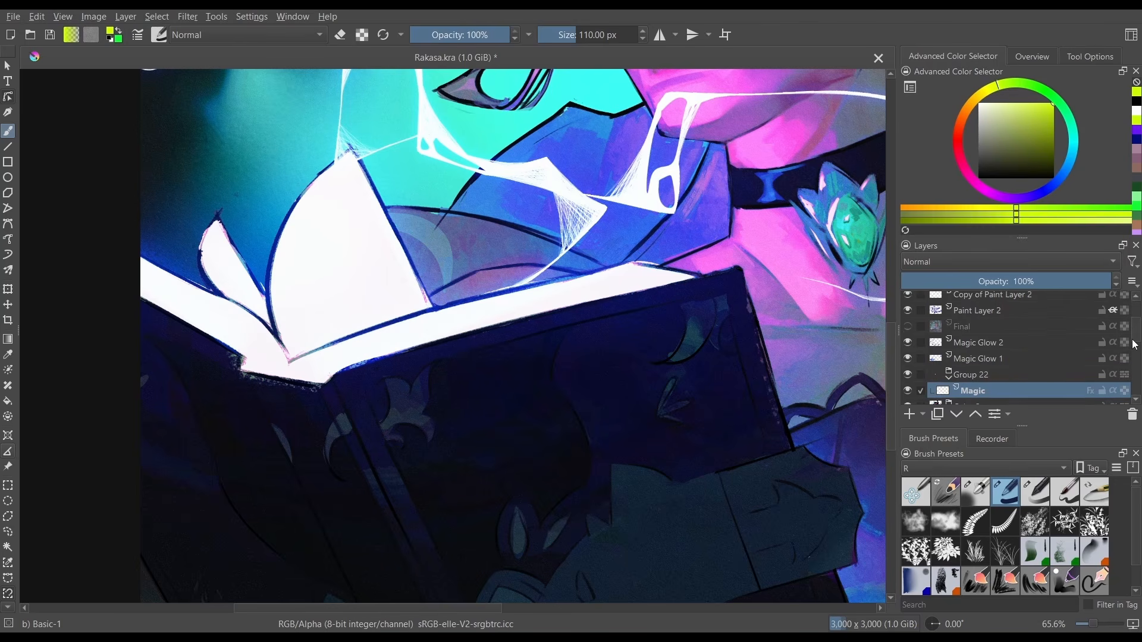
click(915, 415)
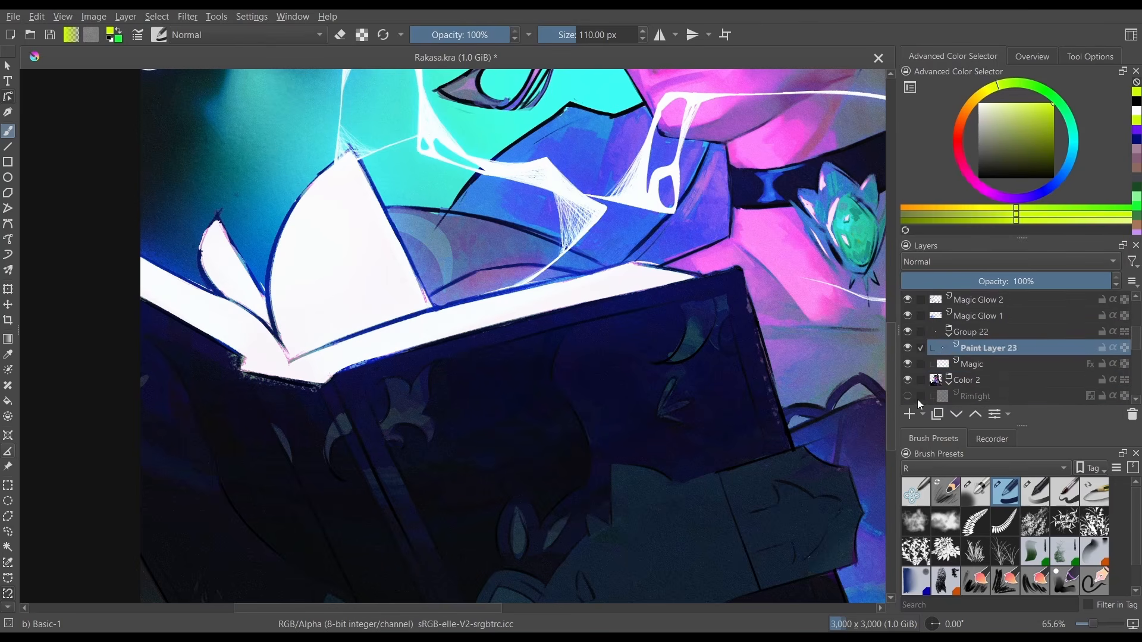
Set the new paint layer above Magic to the Erase blending mode and shrink the brush to 28 px.
click(984, 262)
click(930, 105)
mouse_move(770, 170)
mouse_down()
mouse_move(682, 306)
mouse_move(619, 276)
mouse_up()
key(bracketleft)
key(bracketleft)
key(bracketleft)
key(bracketleft)
key(bracketleft)
key(bracketleft)
key(bracketleft)
key(bracketleft)
key(bracketleft)
key(bracketleft)
key(bracketleft)
key(bracketleft)
key(bracketleft)
key(bracketleft)
key(bracketleft)
key(bracketleft)
key(bracketleft)
key(bracketleft)
key(bracketleft)
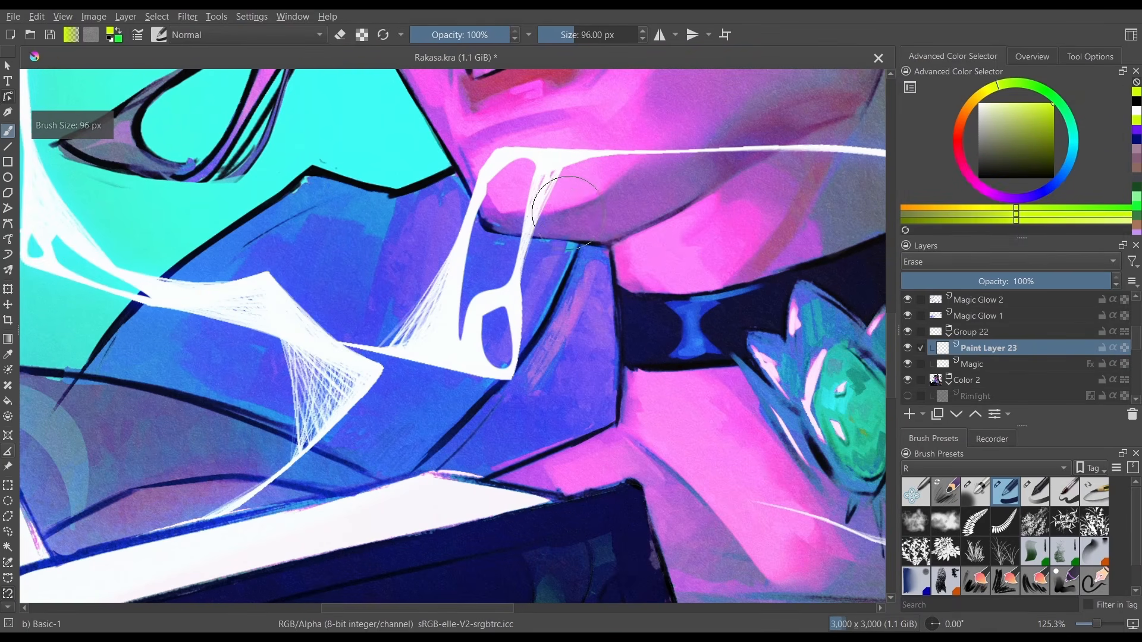
Paint strokes on the Erase layer along the white magic strands below the chin, reducing the brush to 11 px.
drag(563, 188, 535, 250)
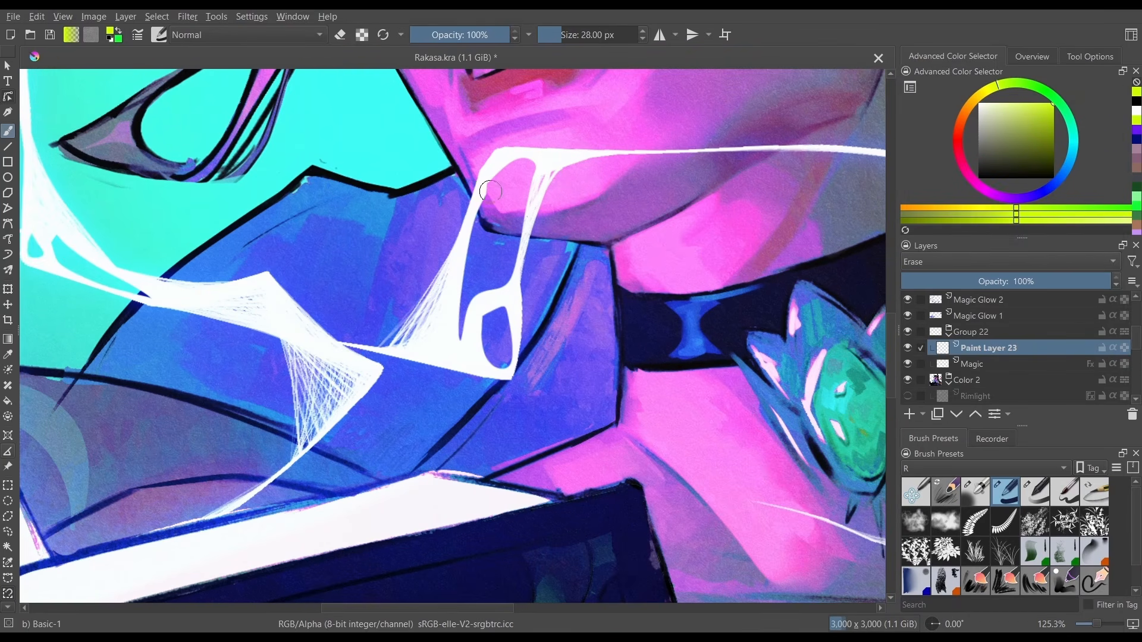
drag(472, 221, 483, 161)
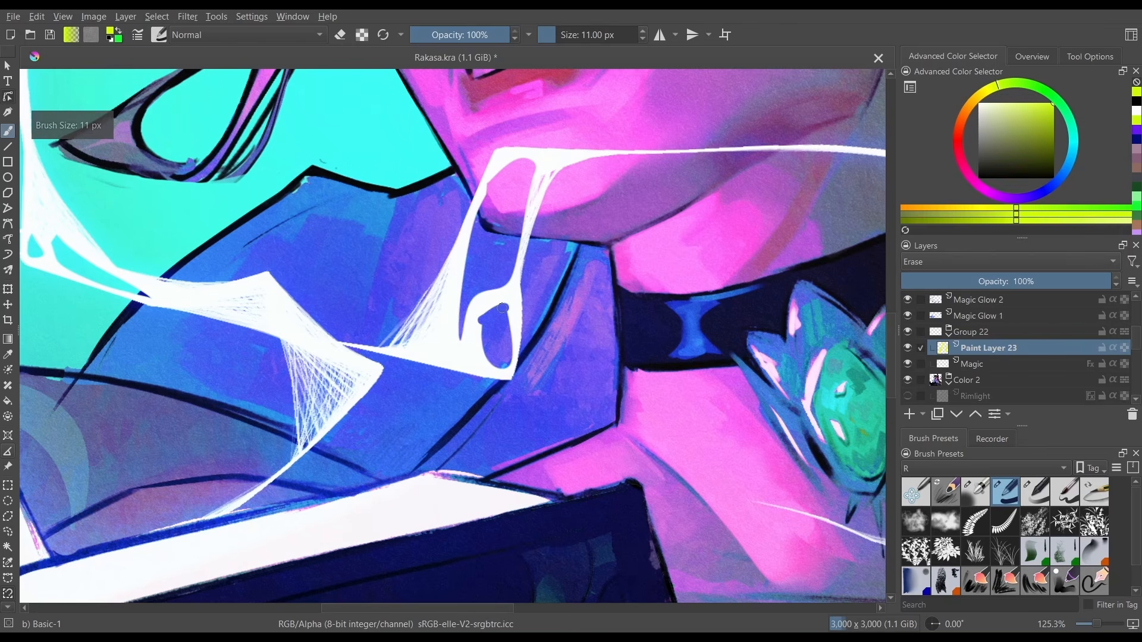
drag(505, 310, 513, 359)
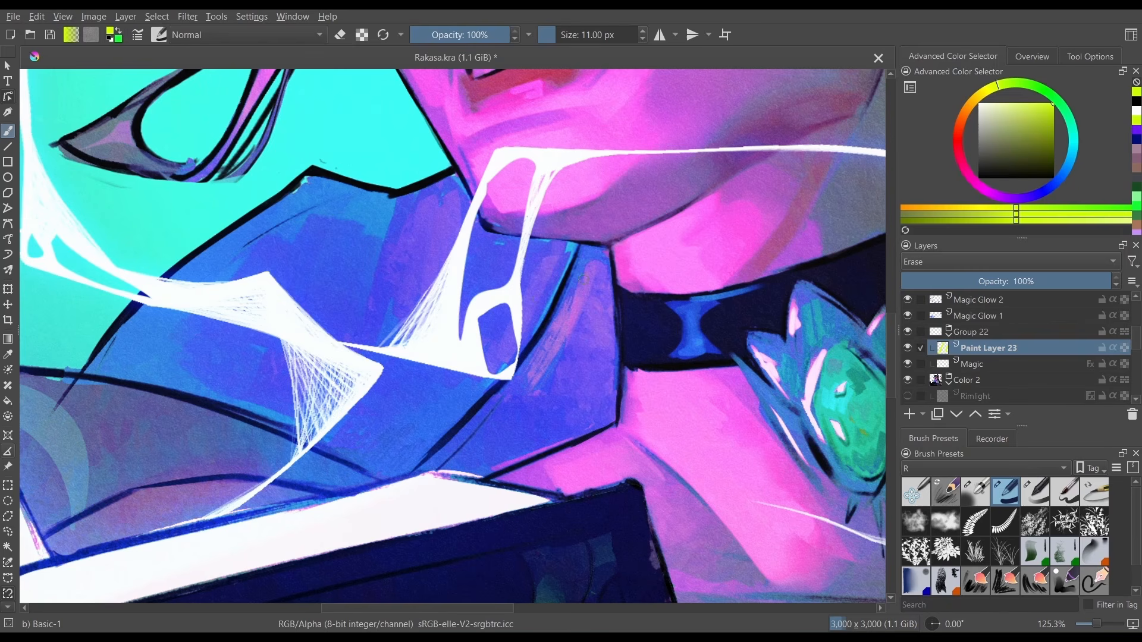
drag(758, 287, 757, 197)
drag(538, 278, 538, 381)
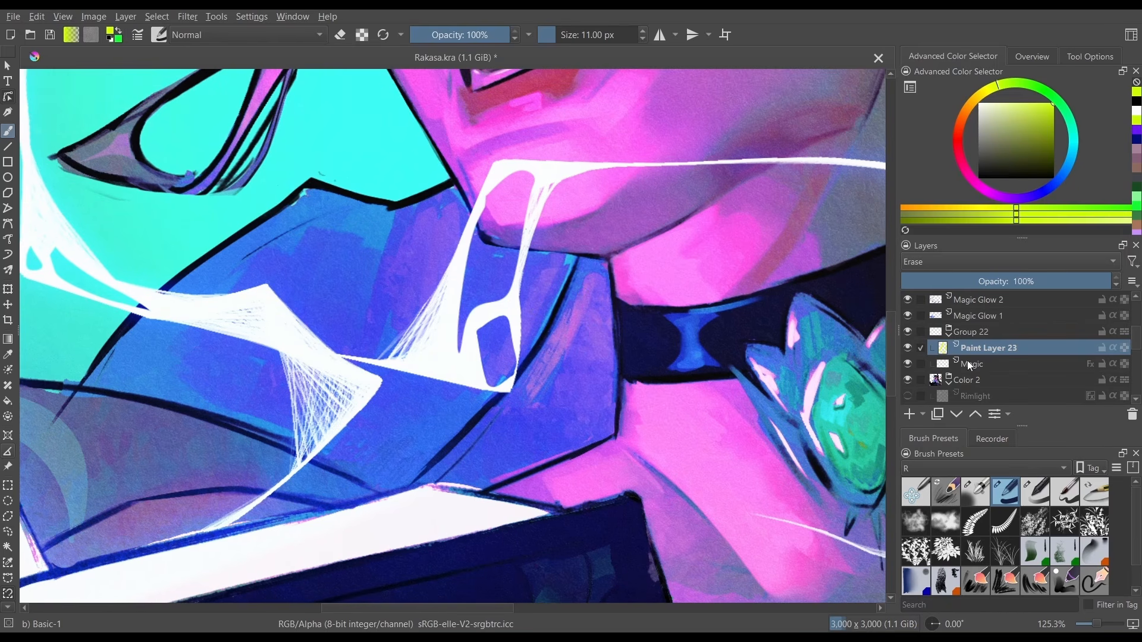
Hide and show the Erase layer repeatedly to compare the magic strands with and without its strokes.
click(907, 348)
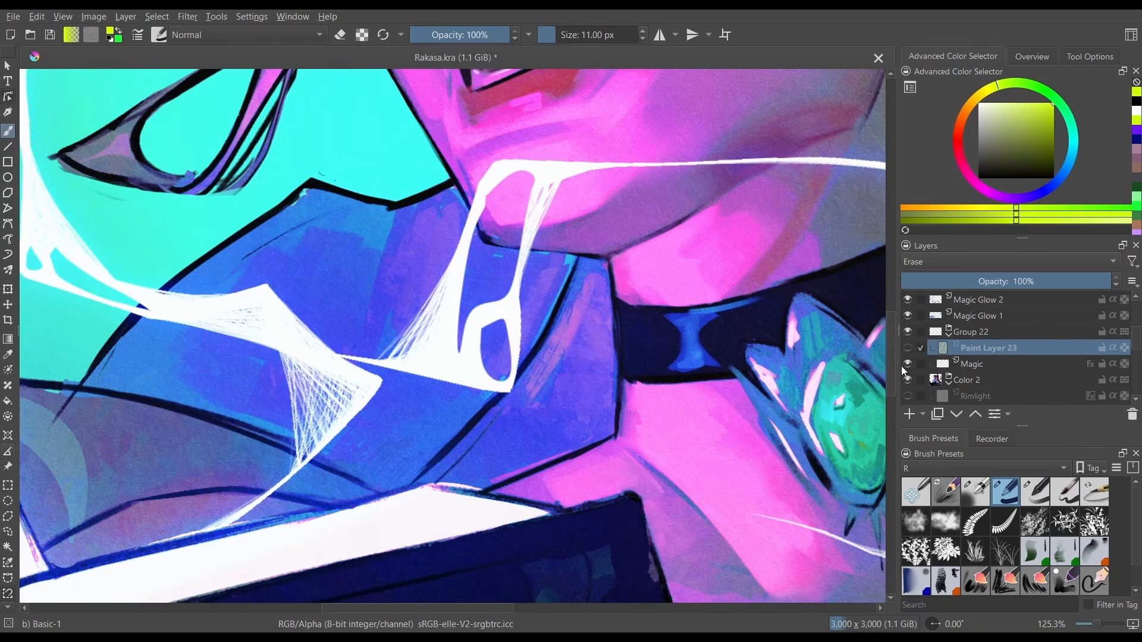
click(909, 346)
click(909, 345)
click(910, 343)
click(911, 343)
click(912, 344)
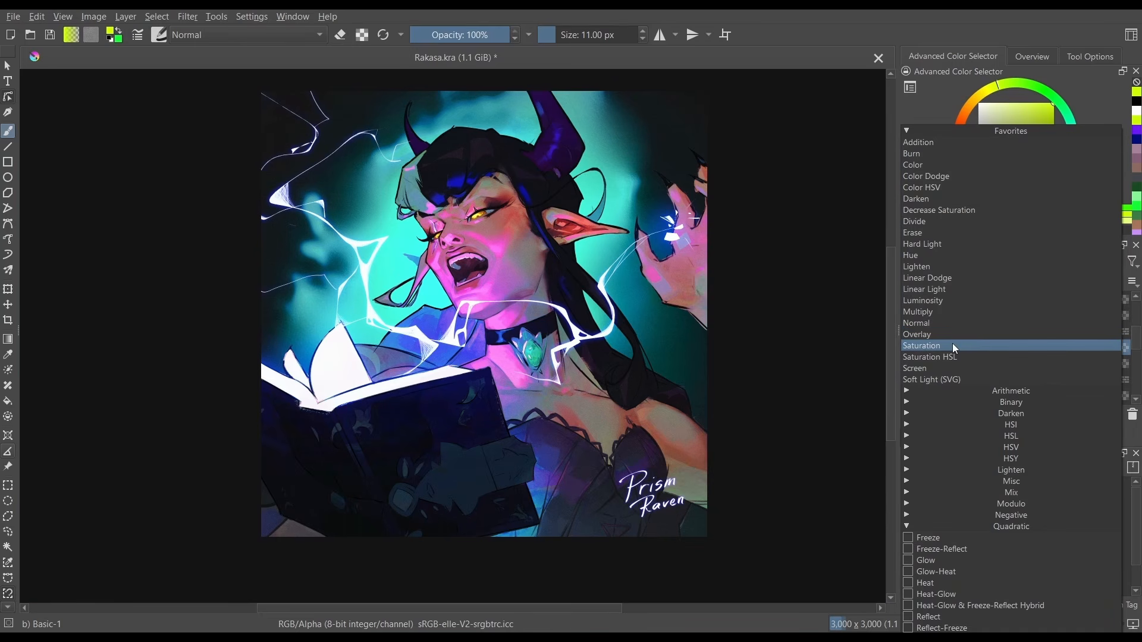
Try the Saturation blending mode on the paint layer above Magic and delete that layer.
click(954, 348)
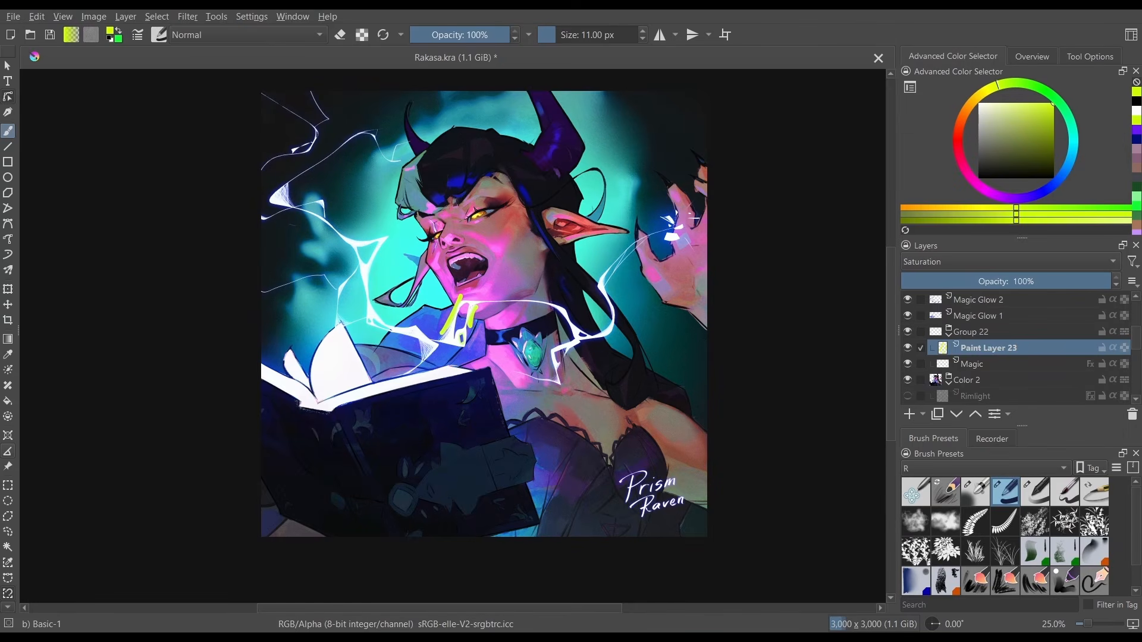
key(shift+Delete)
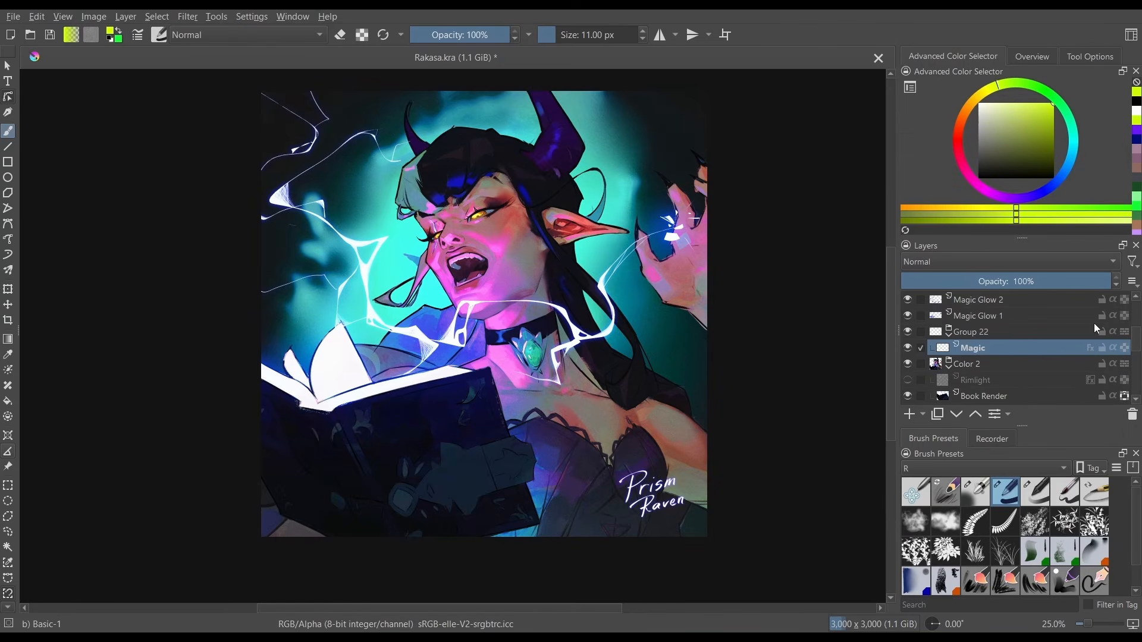
Select the empty Saturation paint layer topping the stack and sample the bright yellow from the character's eye.
drag(1136, 343, 1135, 312)
click(1036, 300)
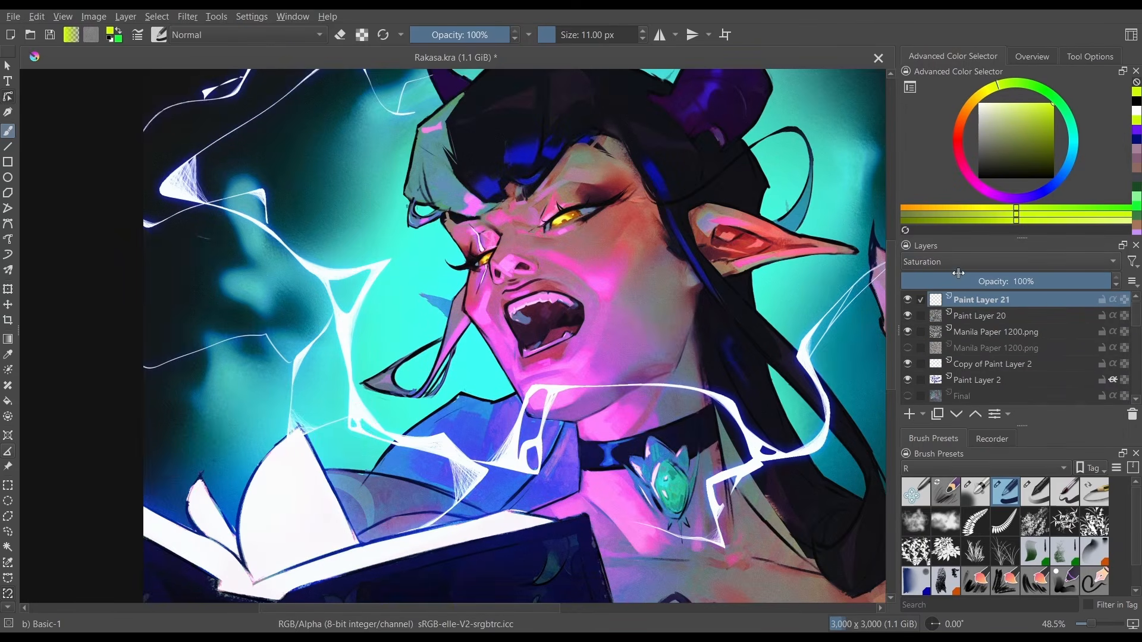
mouse_move(990, 97)
mouse_down()
mouse_move(965, 116)
mouse_move(990, 89)
mouse_up()
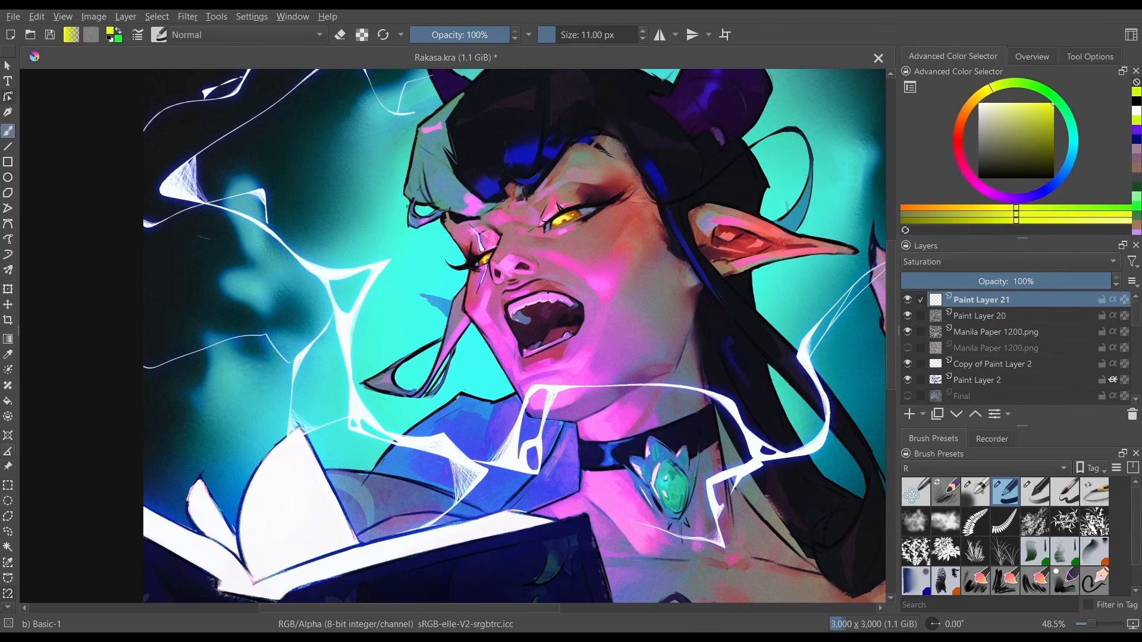
click(1009, 261)
click(571, 353)
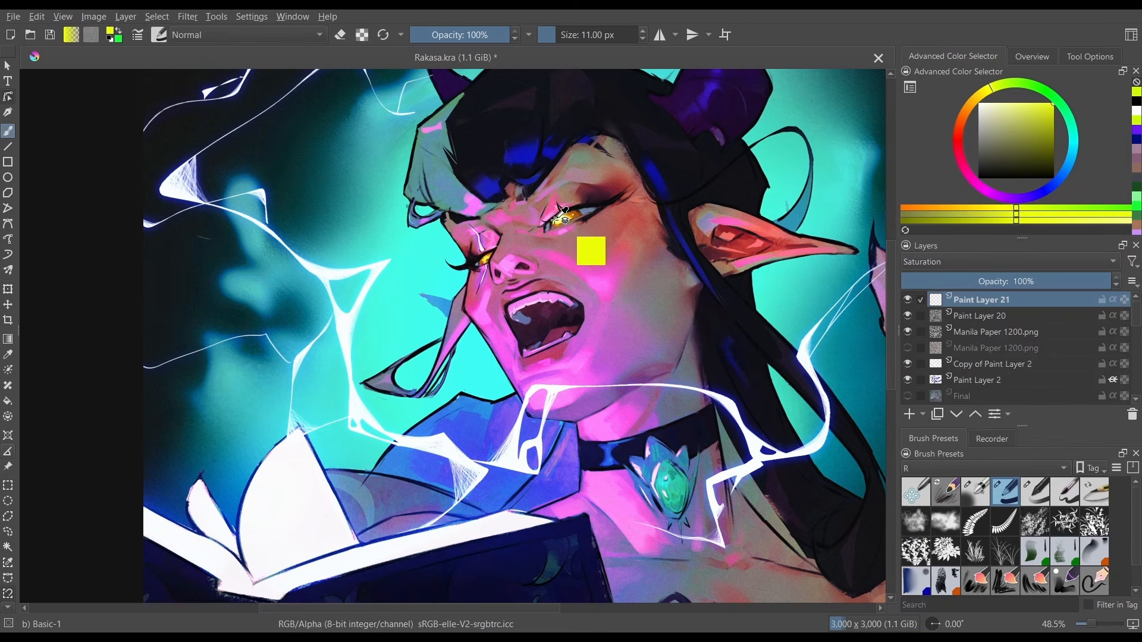
drag(566, 217, 527, 113)
Paint over the yellow eye with a fully desaturated colour, using the Airbrush Soft preset at 26 px.
mouse_move(998, 114)
mouse_down()
mouse_move(993, 131)
mouse_move(952, 142)
mouse_move(978, 131)
mouse_up()
click(976, 491)
key(bracketleft)
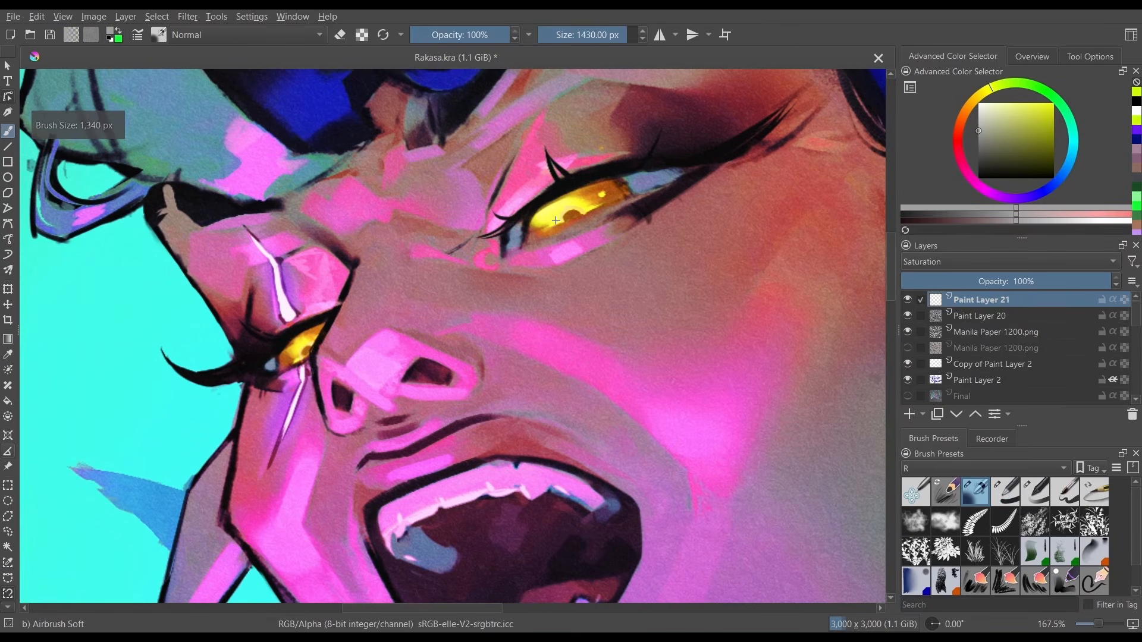
click(563, 40)
drag(532, 224, 583, 195)
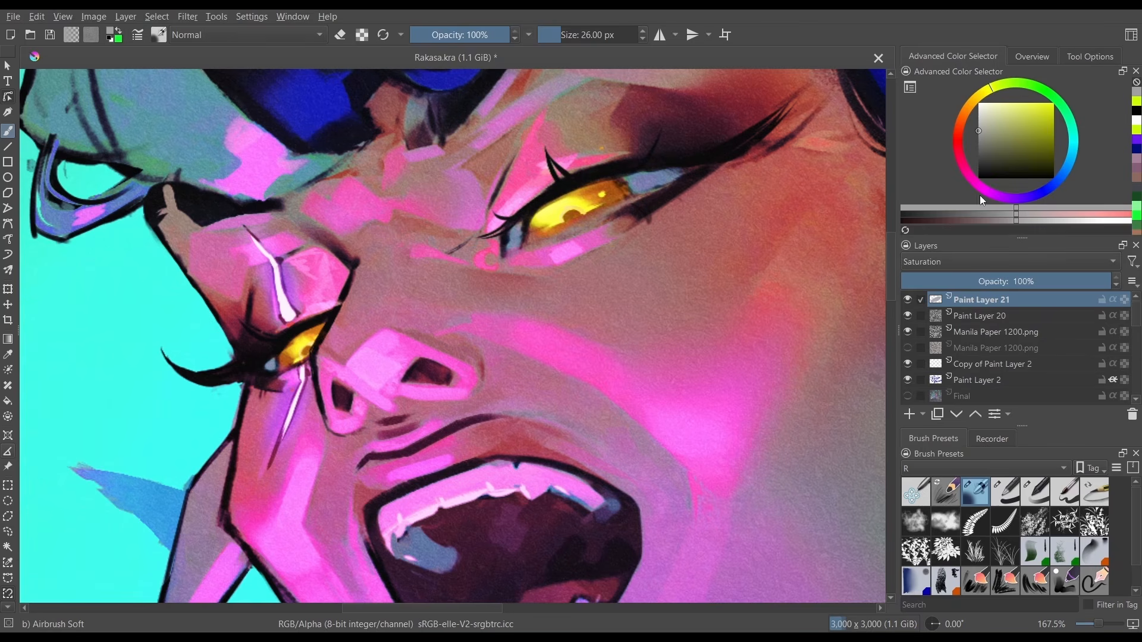
Pick a fully saturated yellow and paint over the green choker gem on the Saturation layer at 38 px.
drag(1016, 124, 1078, 94)
key(1)
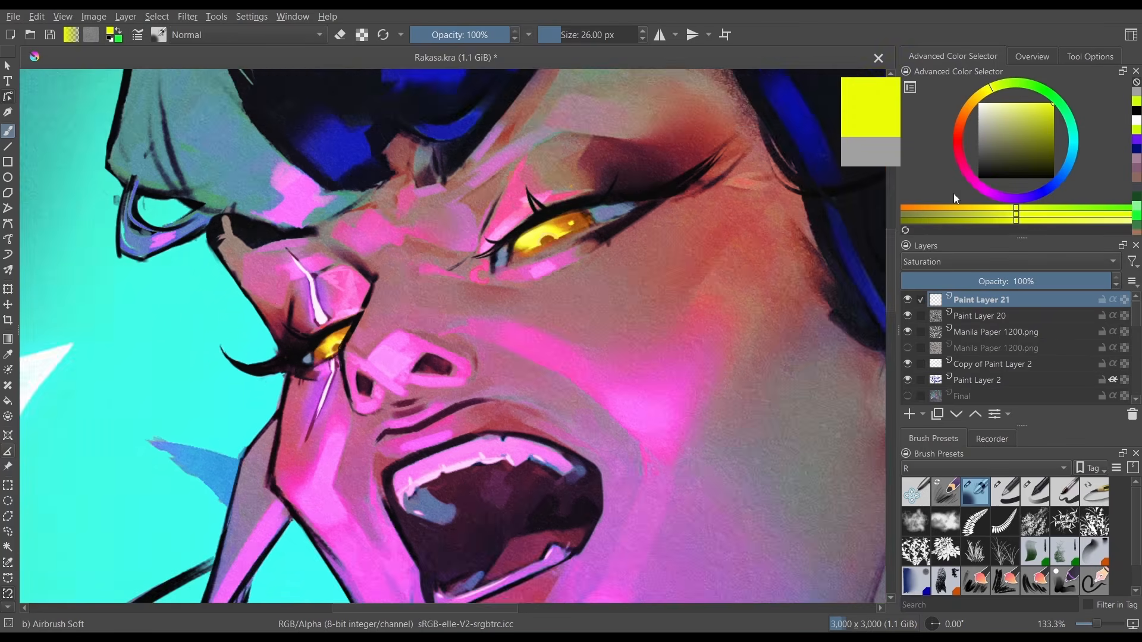
drag(680, 361, 622, 64)
drag(620, 161, 703, 92)
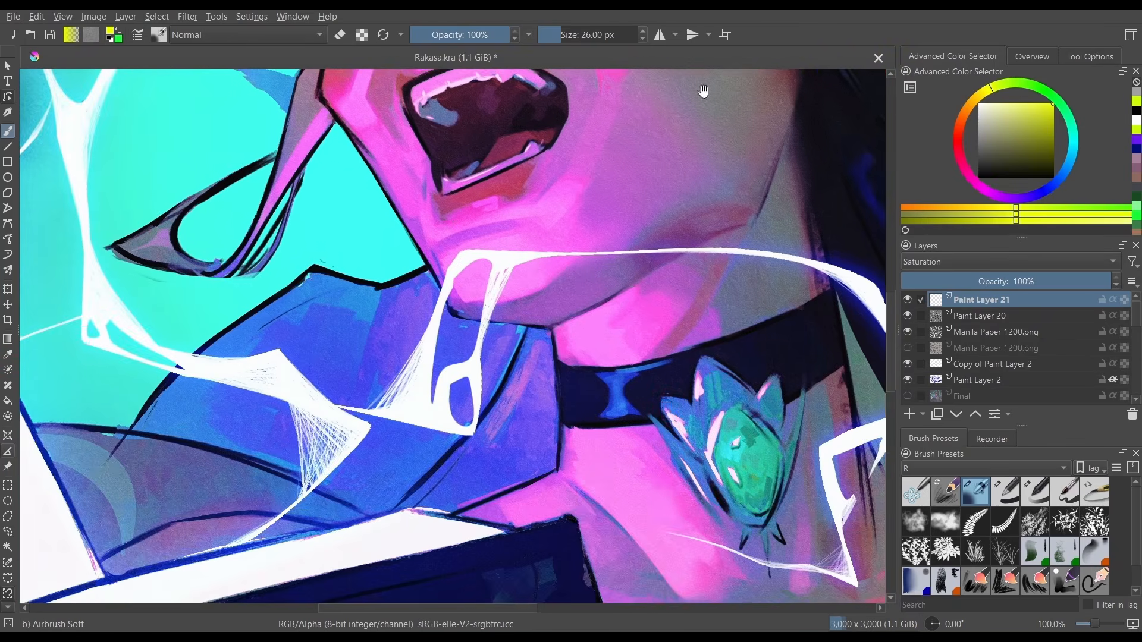
drag(716, 310, 589, 138)
drag(618, 215, 649, 250)
drag(646, 302, 653, 232)
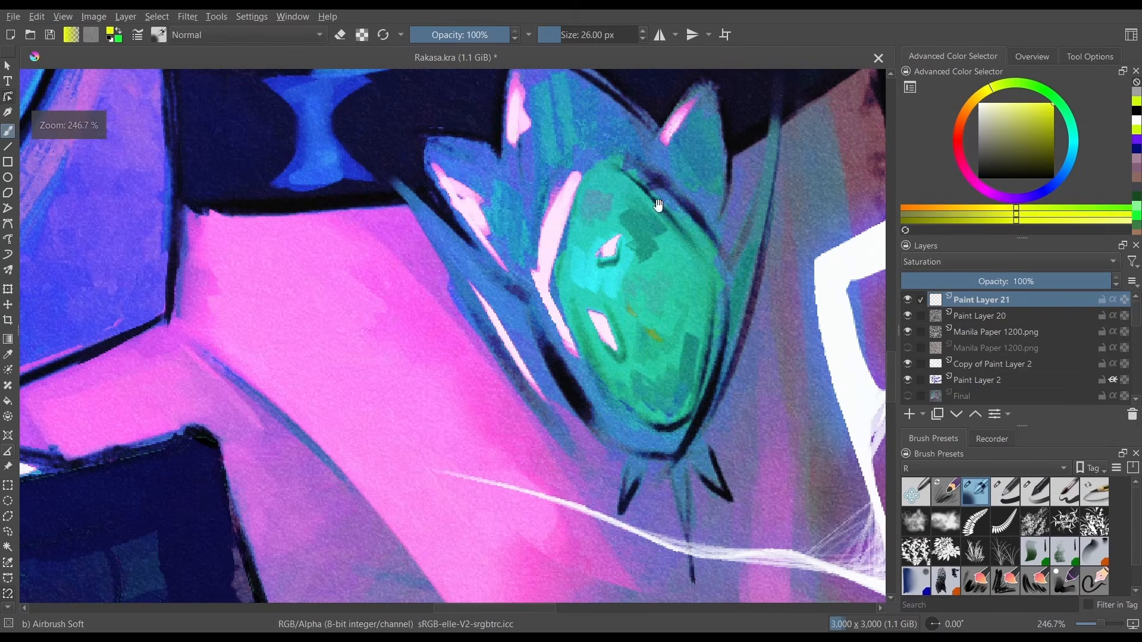
drag(1020, 117, 1061, 98)
key(bracketright)
key(bracketright)
key(bracketright)
key(bracketright)
key(bracketright)
mouse_move(610, 270)
mouse_down()
mouse_move(674, 243)
mouse_move(665, 284)
mouse_move(628, 254)
mouse_move(615, 296)
mouse_move(595, 301)
mouse_move(650, 357)
mouse_move(681, 251)
mouse_move(702, 312)
mouse_move(650, 391)
mouse_move(635, 268)
mouse_move(712, 284)
mouse_move(682, 347)
mouse_up()
Compare the illustration with the Saturation layer hidden and shown, and delete that layer.
drag(625, 414, 625, 559)
click(908, 300)
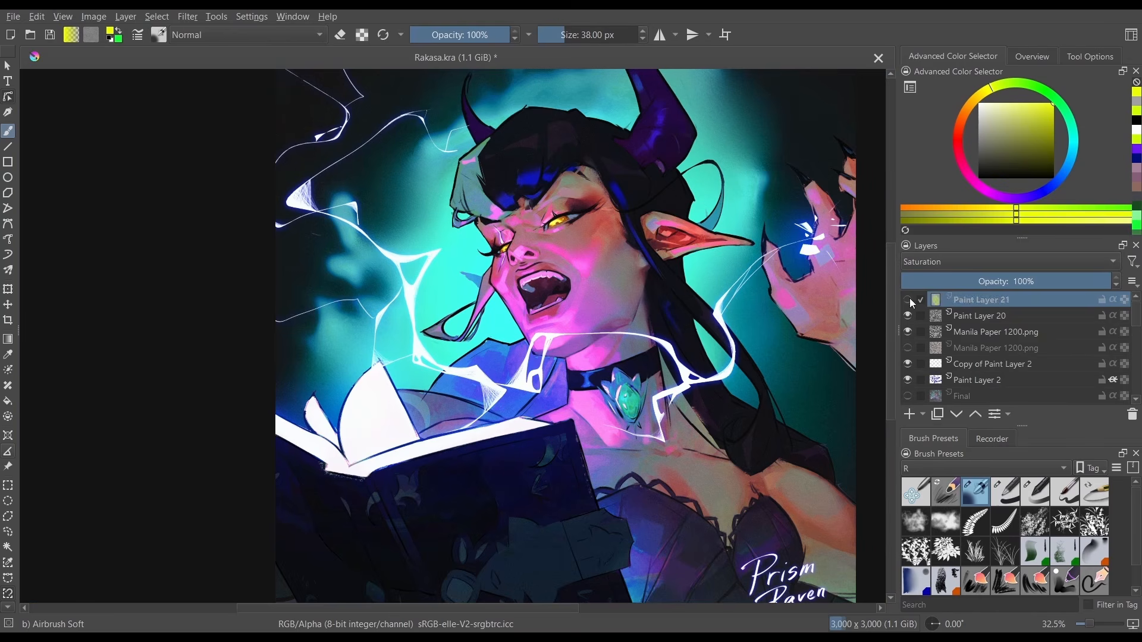
click(909, 299)
click(909, 299)
key(shift+Delete)
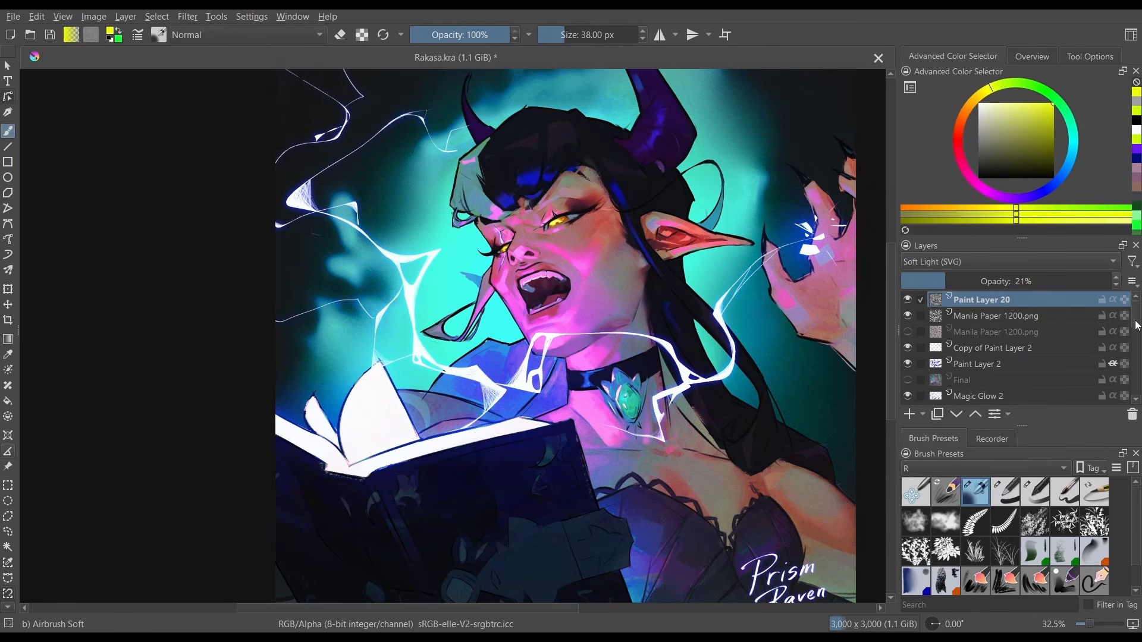
Duplicate the teal background layer below the Color 1 group and create a new layer from the visible image.
drag(1136, 318, 1136, 366)
click(1013, 351)
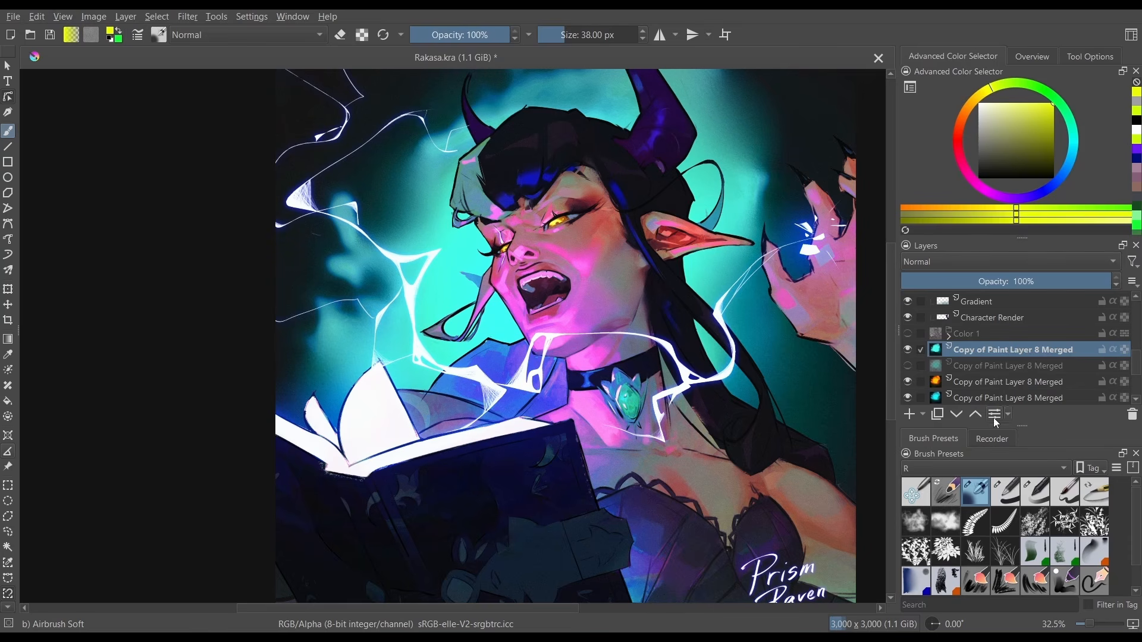
click(937, 415)
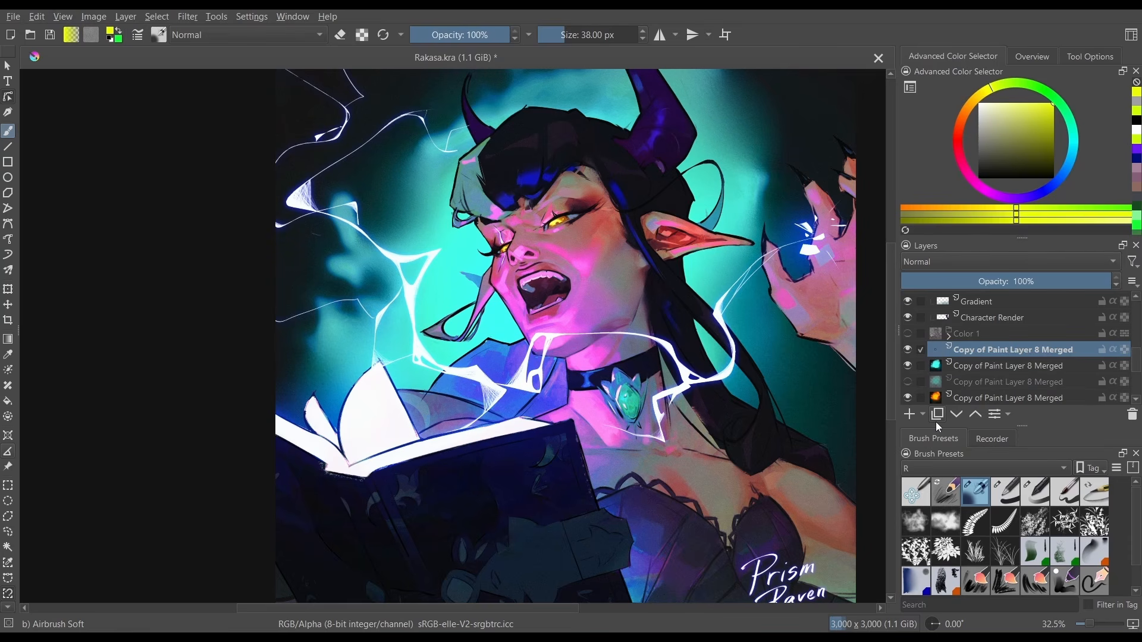
right_click(1073, 369)
click(976, 150)
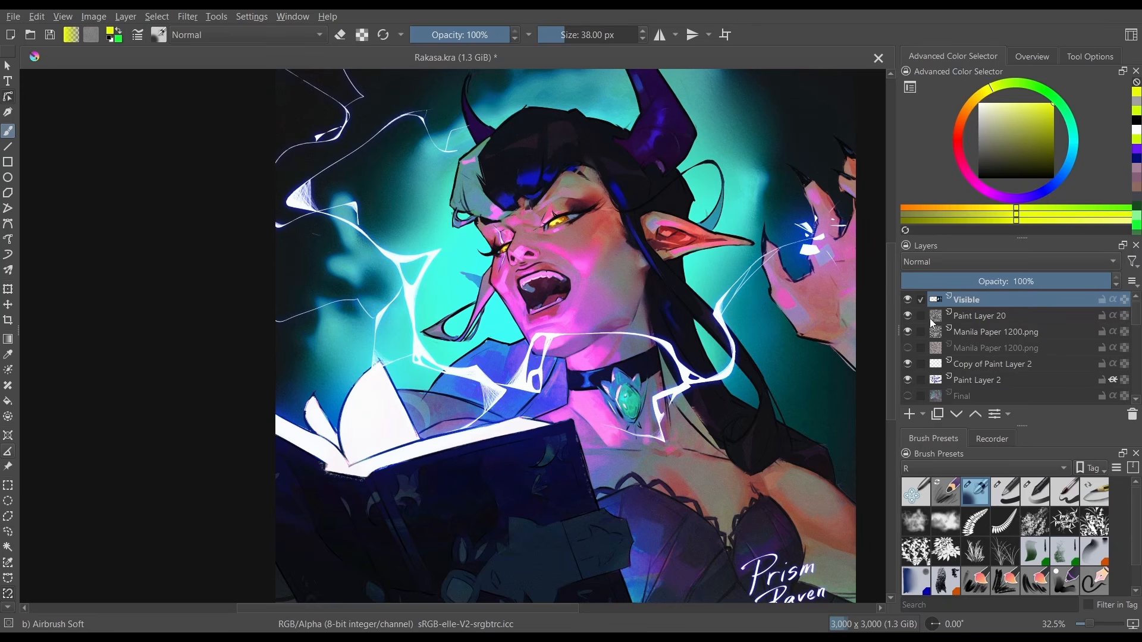
Start a Gradient Map filter on the Visible layer and try the Seaside Horizon and Seven Flavor Chicken gradients.
click(187, 16)
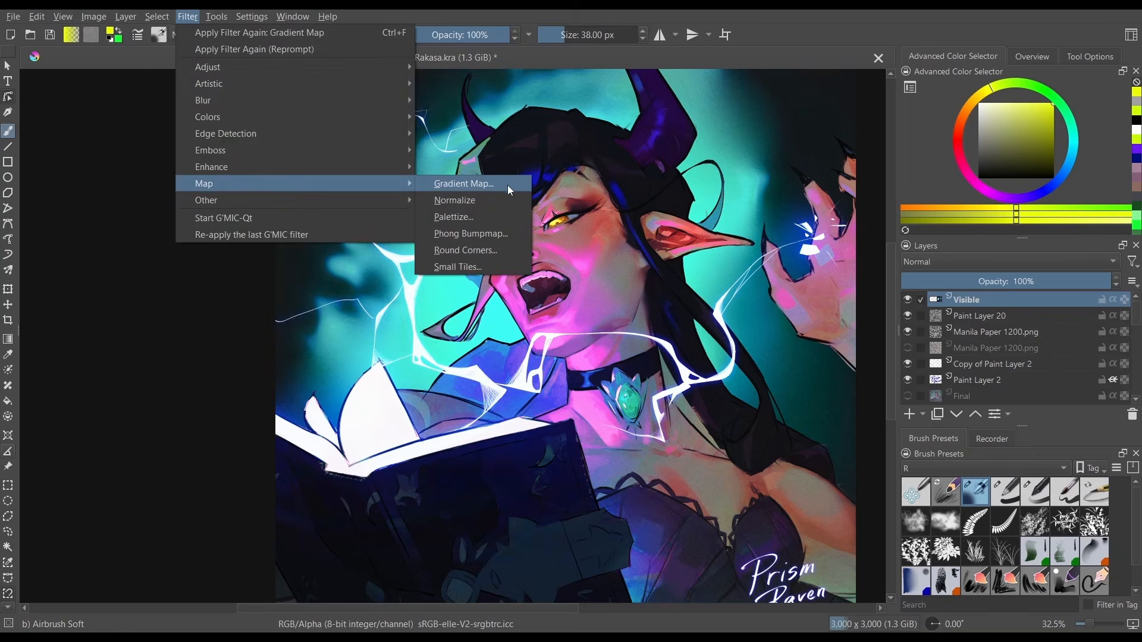
click(507, 184)
click(963, 189)
scroll(1083, 296, down, 5)
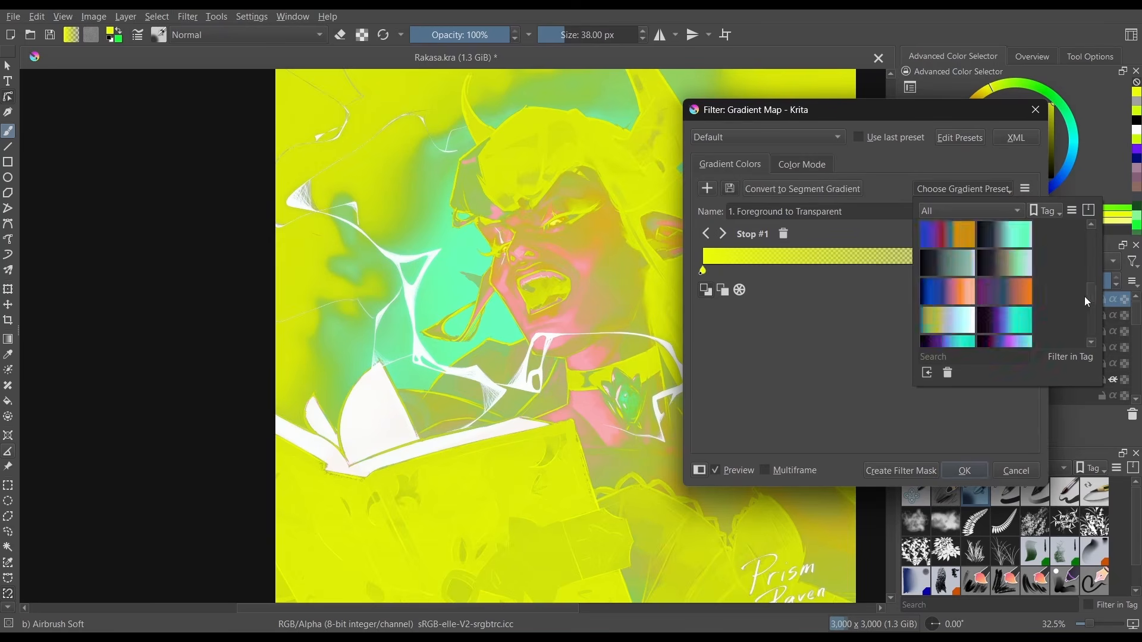
click(1011, 283)
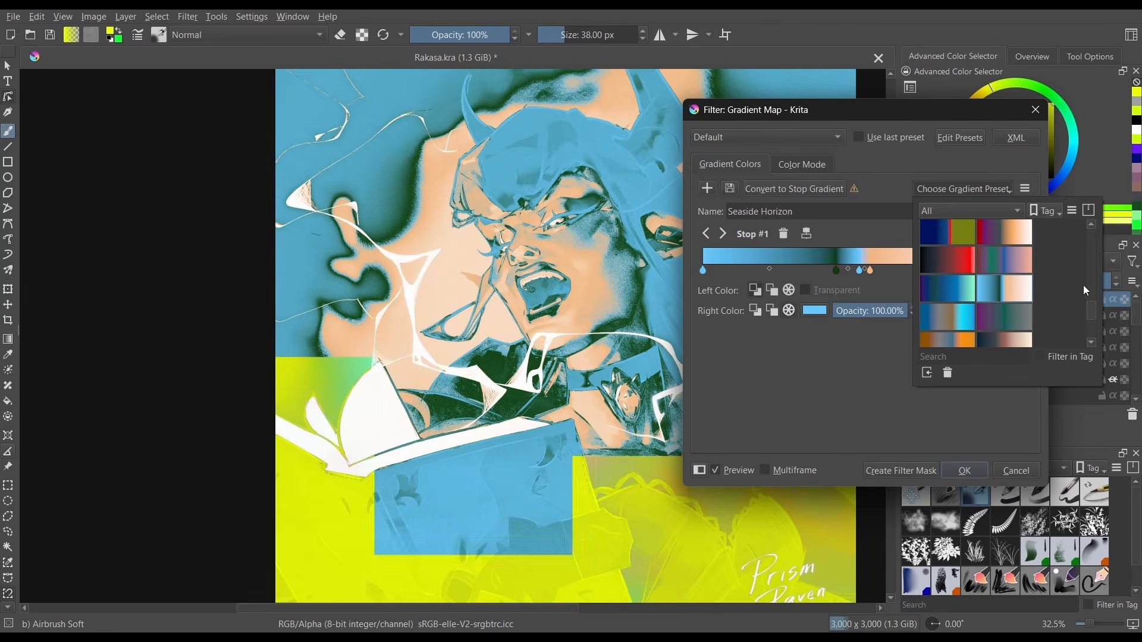
click(1002, 313)
click(939, 321)
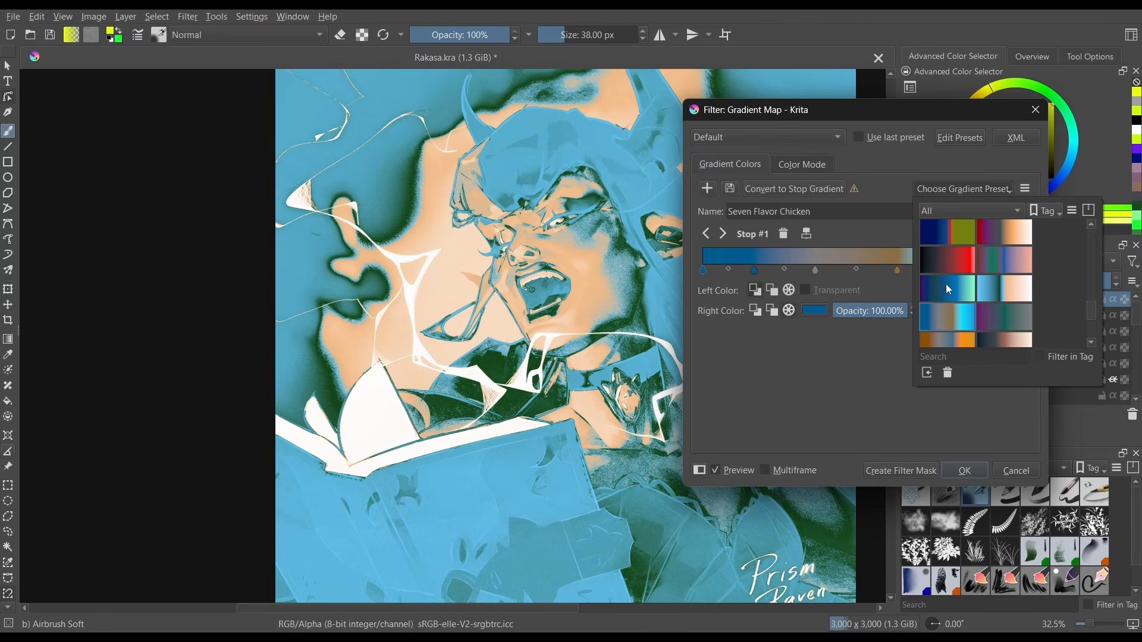
Try further gradient presets on the Visible layer, including Vista, Varm Lilla, warm and cool, and Moonlight.
click(947, 288)
scroll(1003, 307, down, 3)
click(1008, 280)
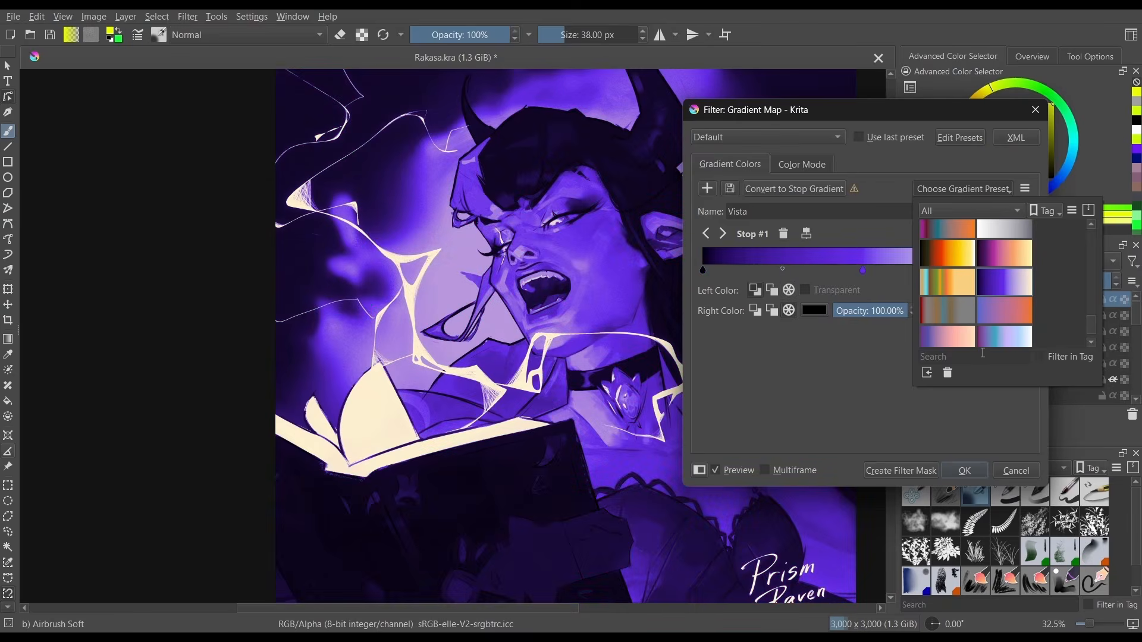
click(1004, 254)
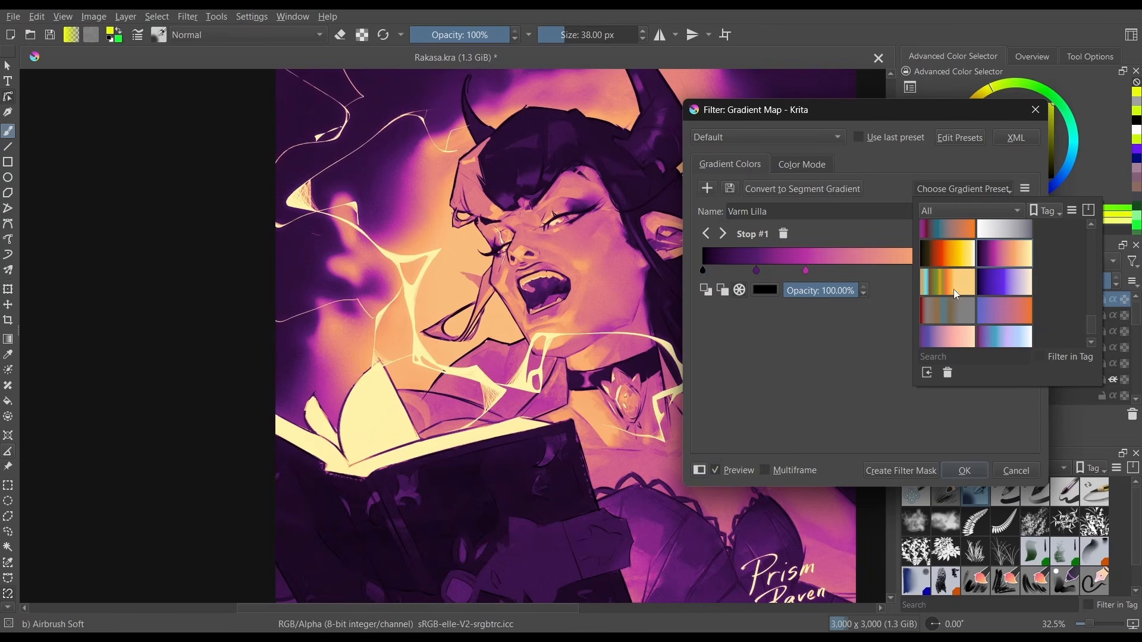
click(955, 291)
click(949, 339)
scroll(957, 346, down, 1)
click(1001, 334)
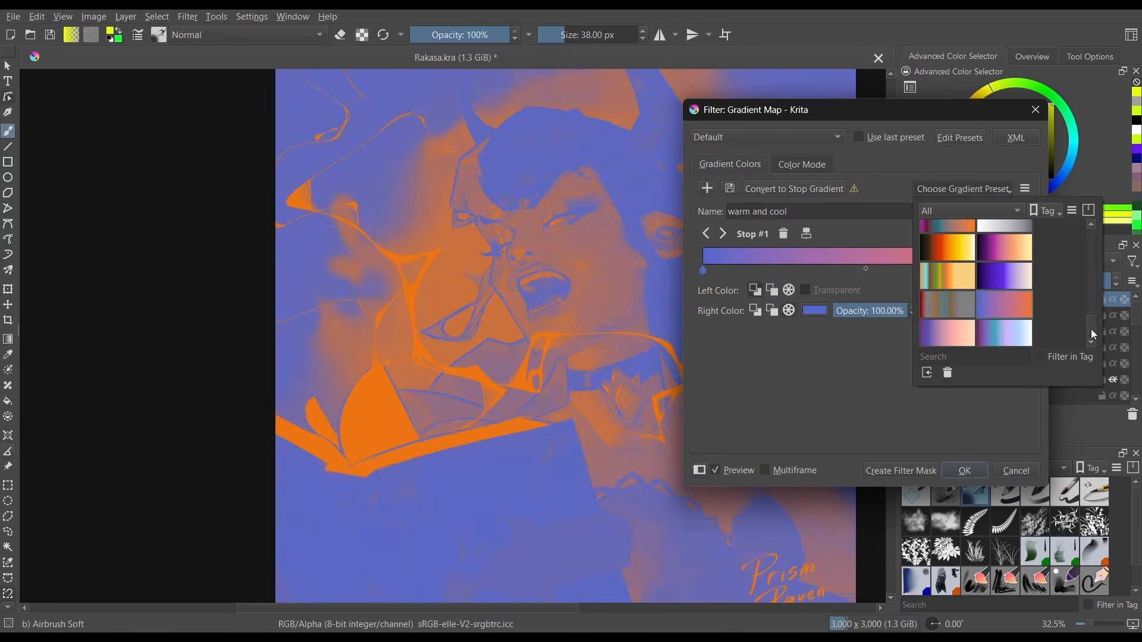
scroll(1091, 329, down, 5)
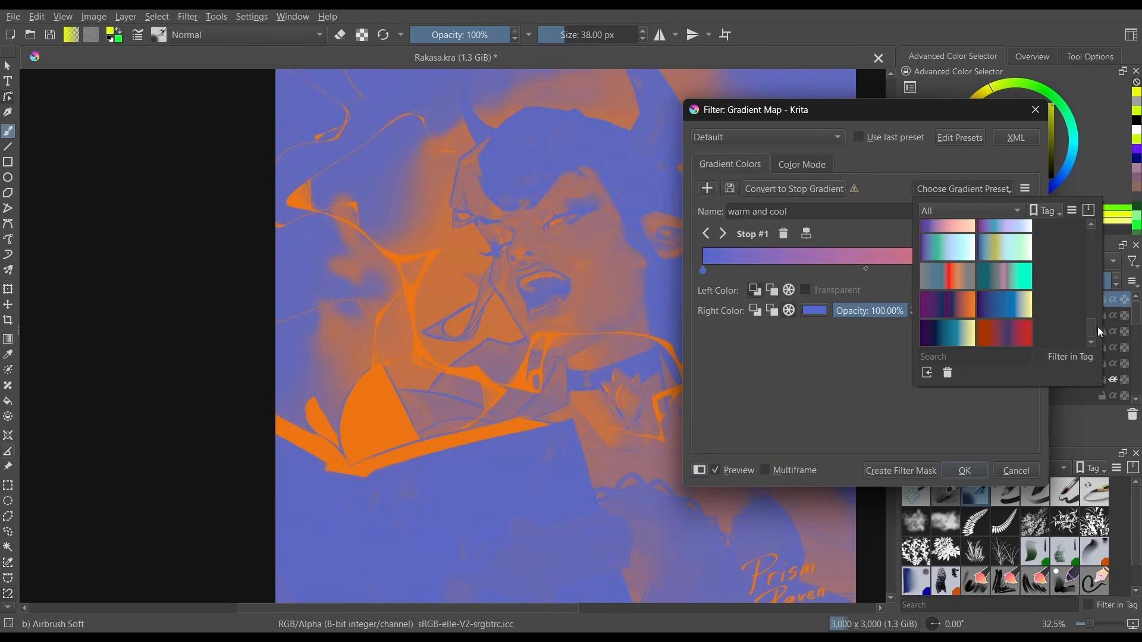
drag(1090, 330, 1088, 291)
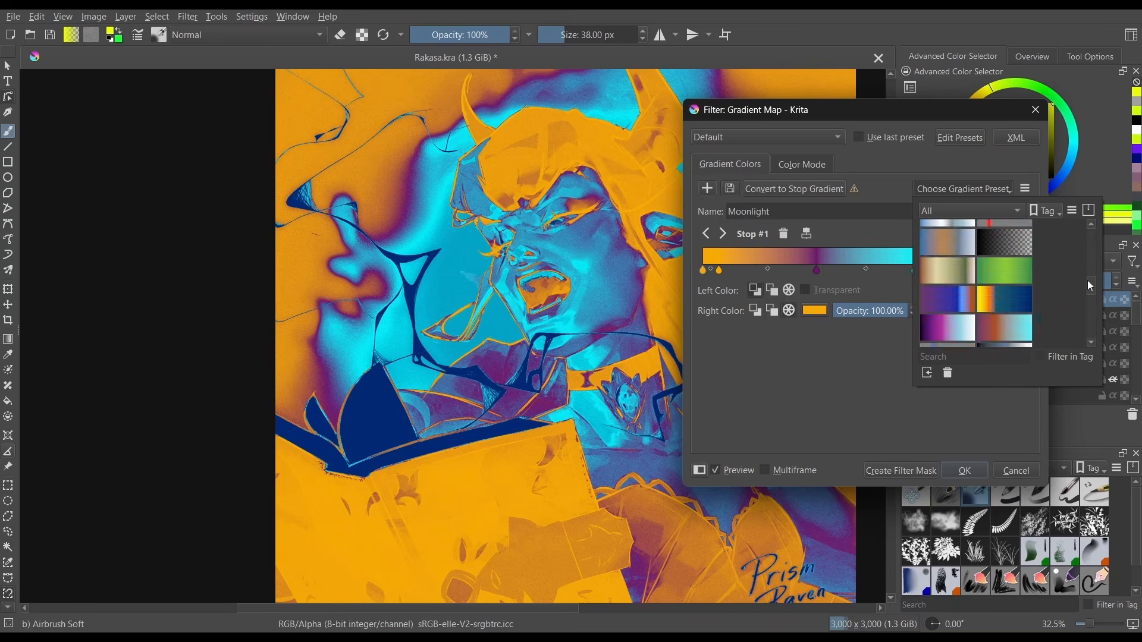
Apply the gradient map to the Visible layer with the Holographic Edges Pastel preset.
drag(1087, 281, 1086, 276)
click(1010, 277)
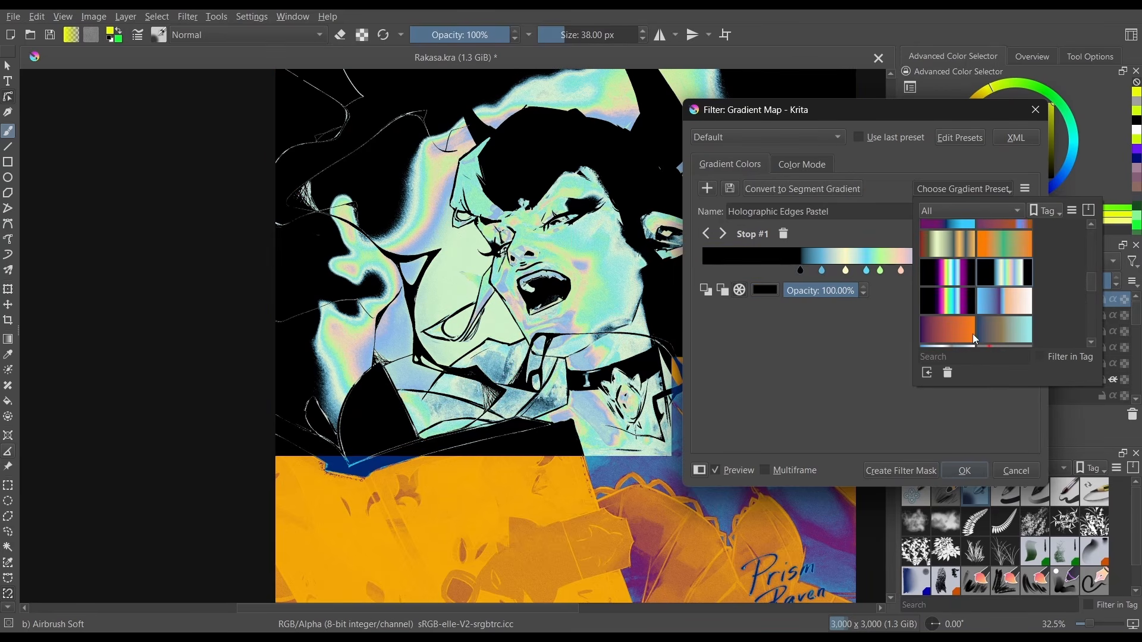
click(981, 460)
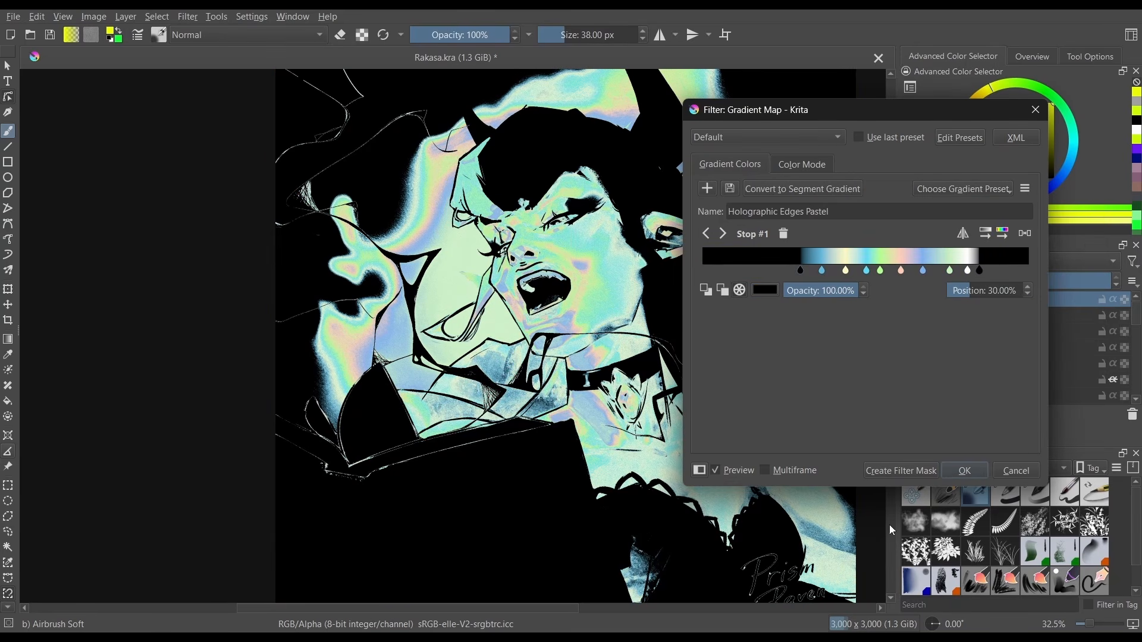
click(954, 474)
Set the Visible layer's blending mode to Hue and hide the layer to compare the colours.
click(988, 262)
click(987, 262)
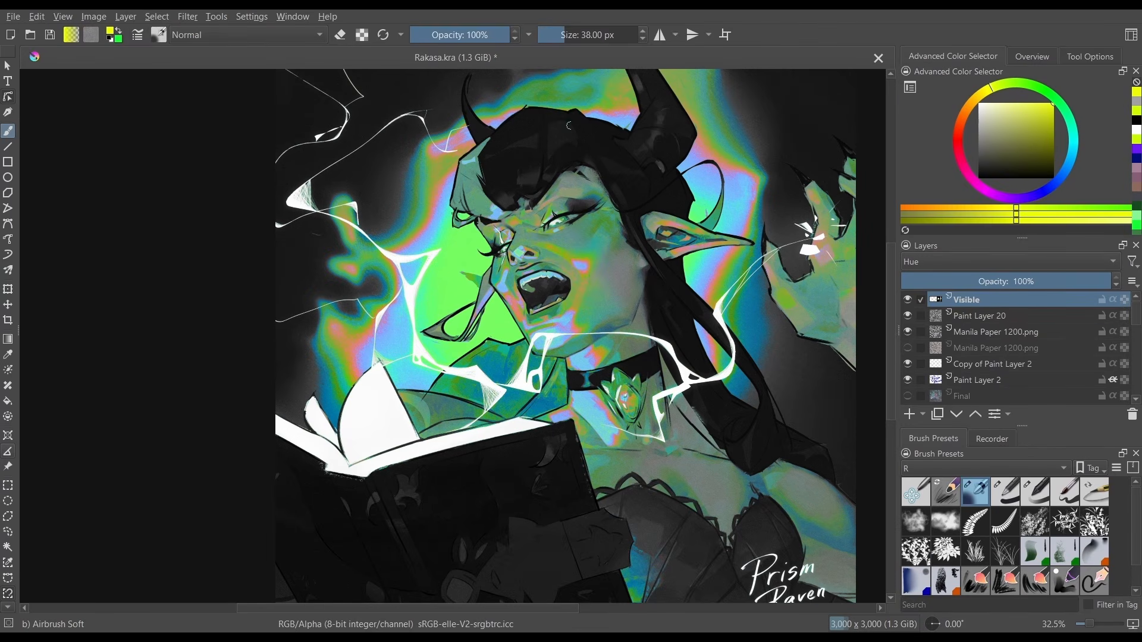
key(2)
click(909, 300)
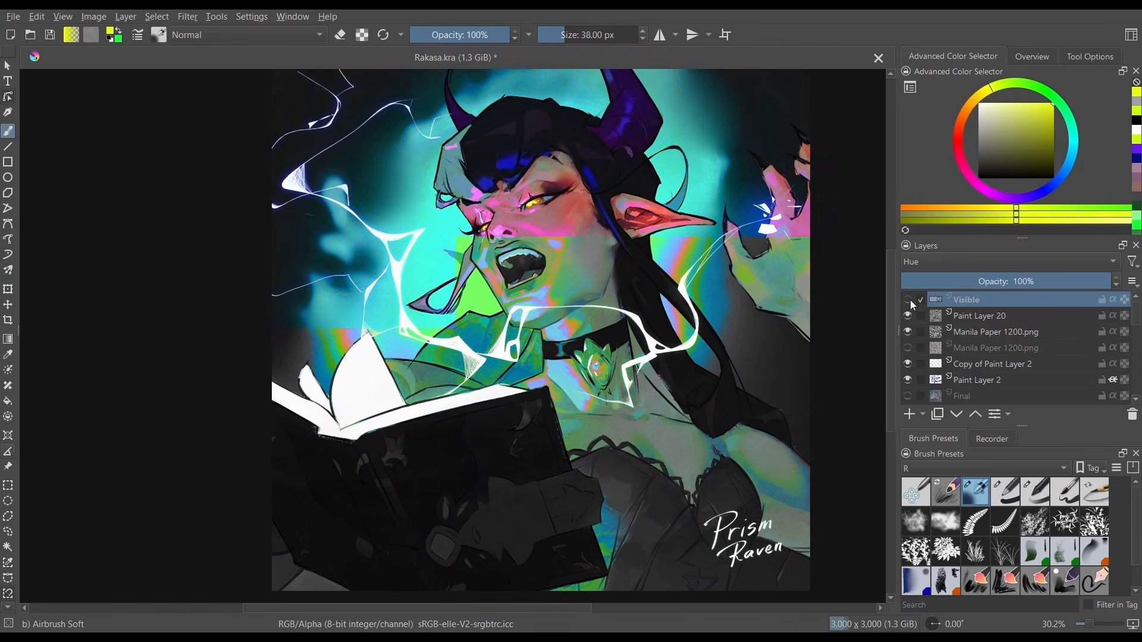
Show the Visible layer again in Hue mode and lower its opacity to 43%.
click(910, 300)
drag(496, 285, 471, 296)
drag(639, 169, 639, 227)
drag(860, 259, 841, 318)
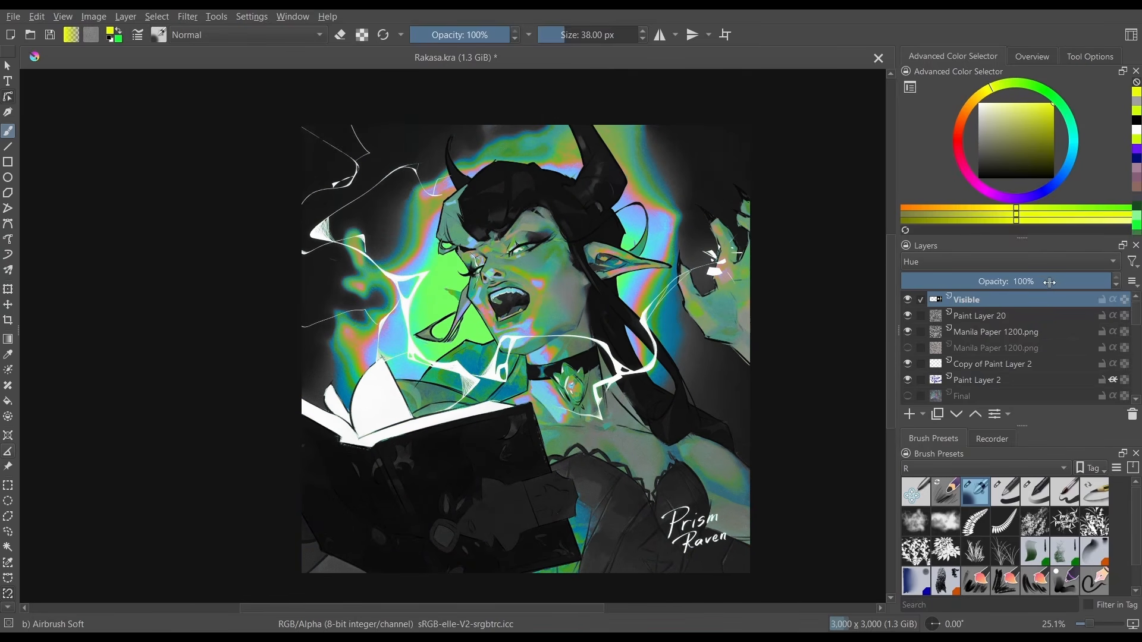
drag(1051, 283, 990, 303)
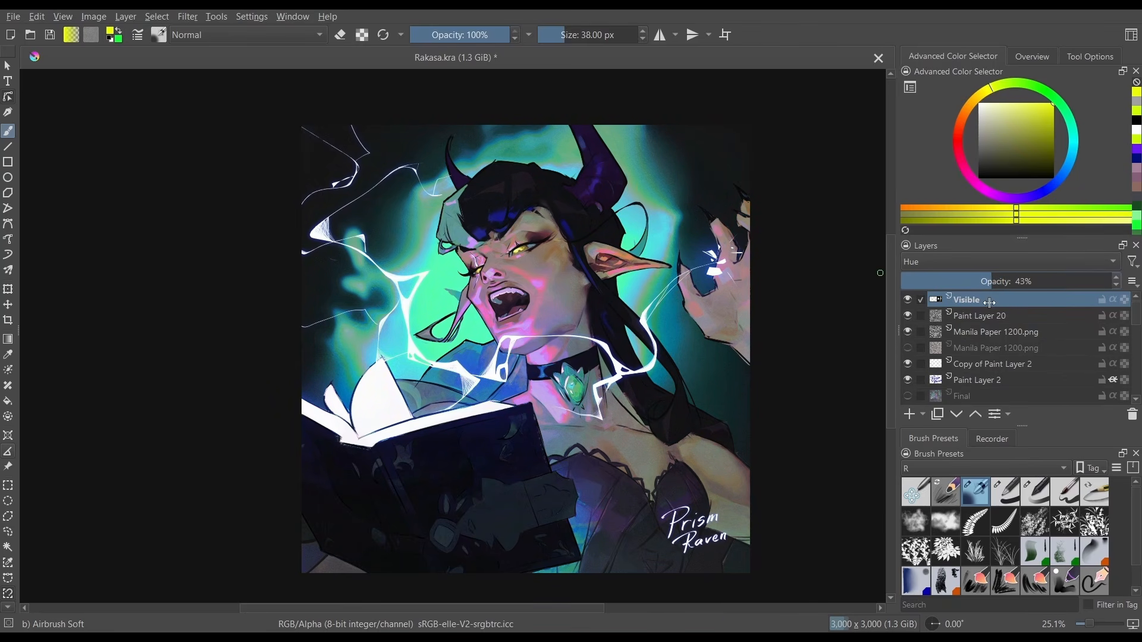
Compare the face and glowing background up close with the 43% Hue layer shown and hidden.
mouse_move(405, 261)
mouse_down()
mouse_move(390, 237)
mouse_move(494, 145)
mouse_up()
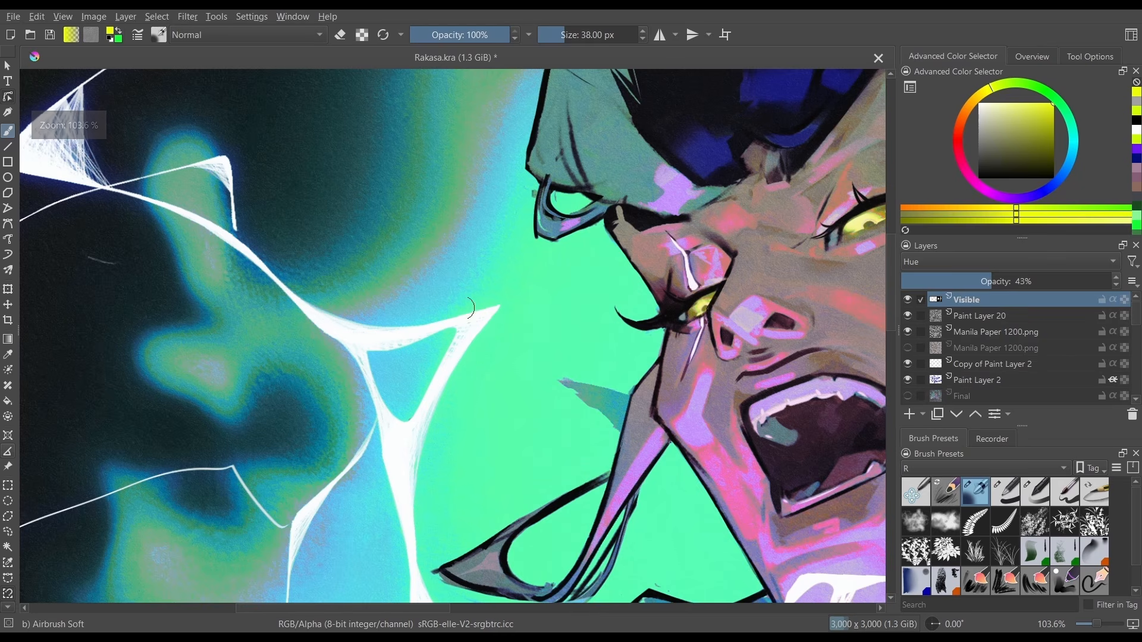
drag(426, 228, 399, 348)
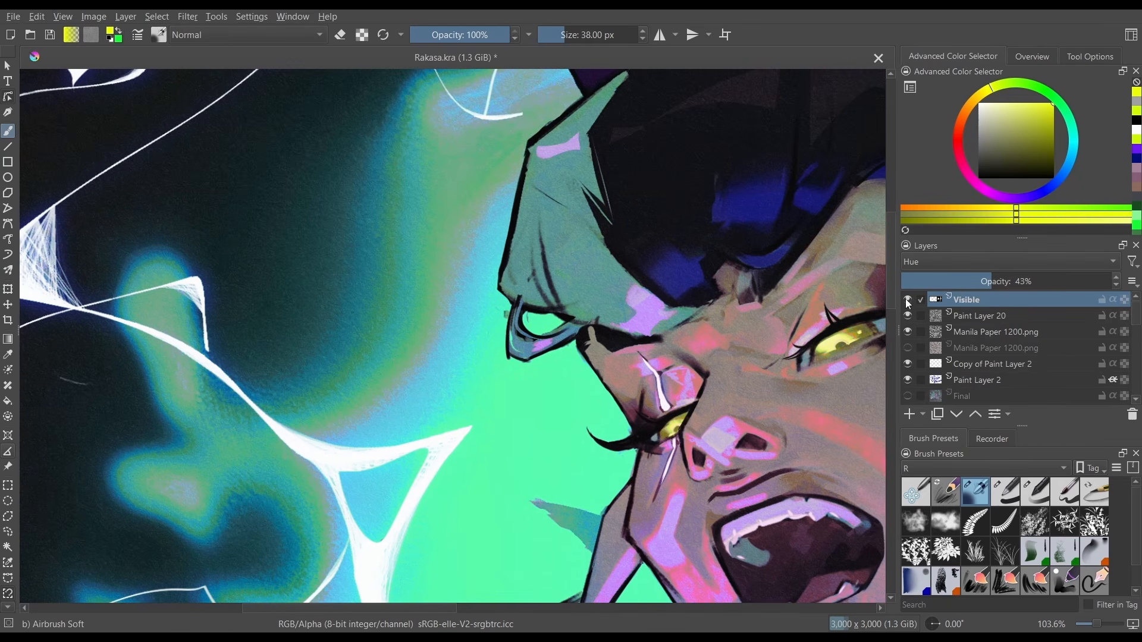
click(909, 300)
click(909, 300)
click(909, 300)
click(910, 300)
scroll(691, 381, down, 3)
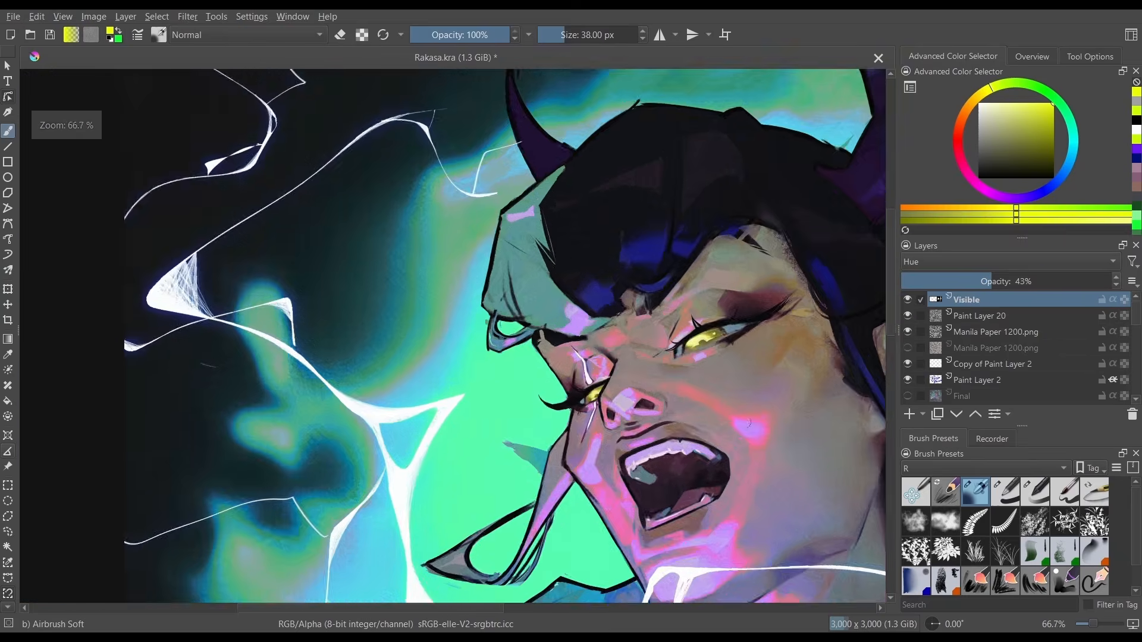
scroll(691, 382, down, 4)
drag(767, 411, 642, 333)
scroll(697, 337, down, 2)
Restore the Visible layer's opacity to 100% and try the Burn and Addition blending modes on it.
drag(1089, 282, 1113, 281)
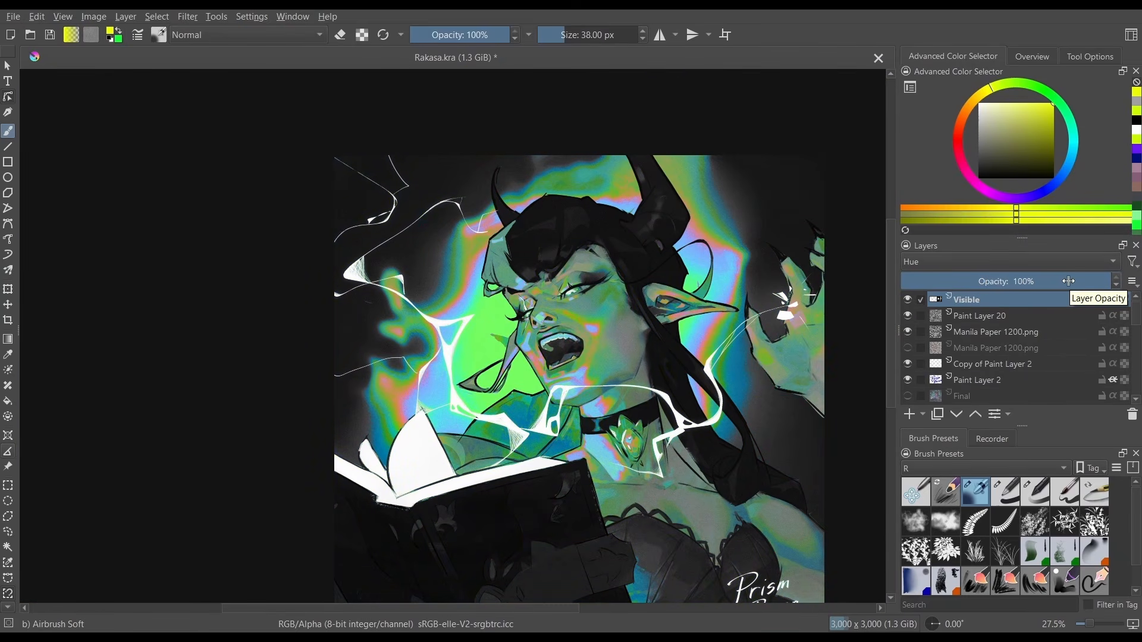
click(1013, 260)
click(994, 394)
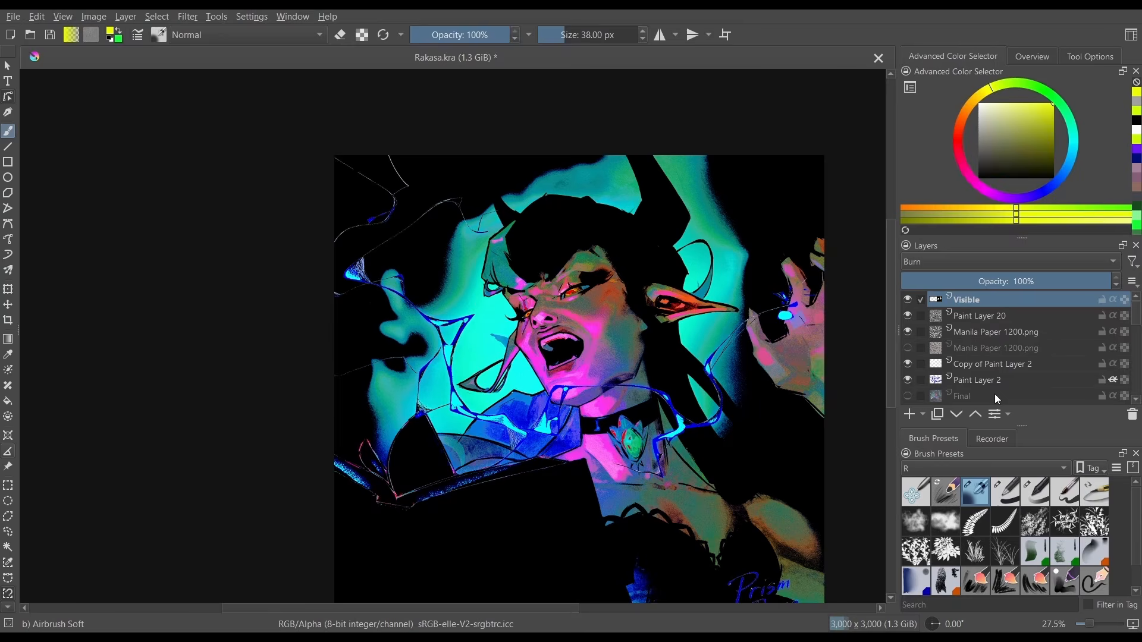
click(990, 271)
click(939, 138)
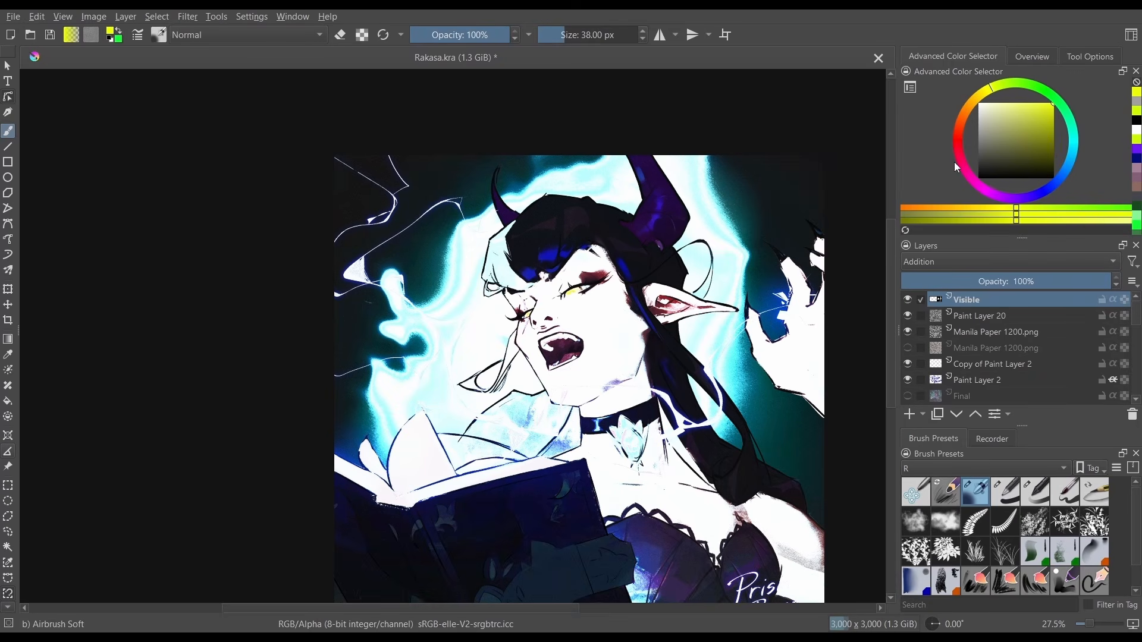
Cycle the Visible layer through blending modes including Burn, Darken and Decrease Saturation, ending on Saturation.
key(Down)
key(Down)
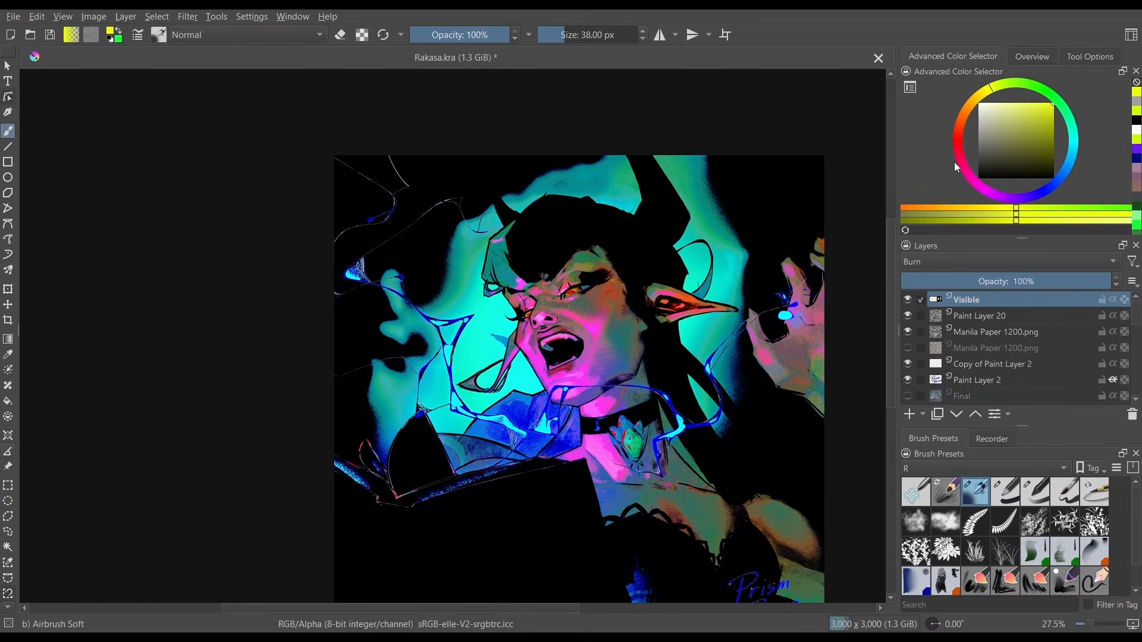
key(Down)
key(Down)
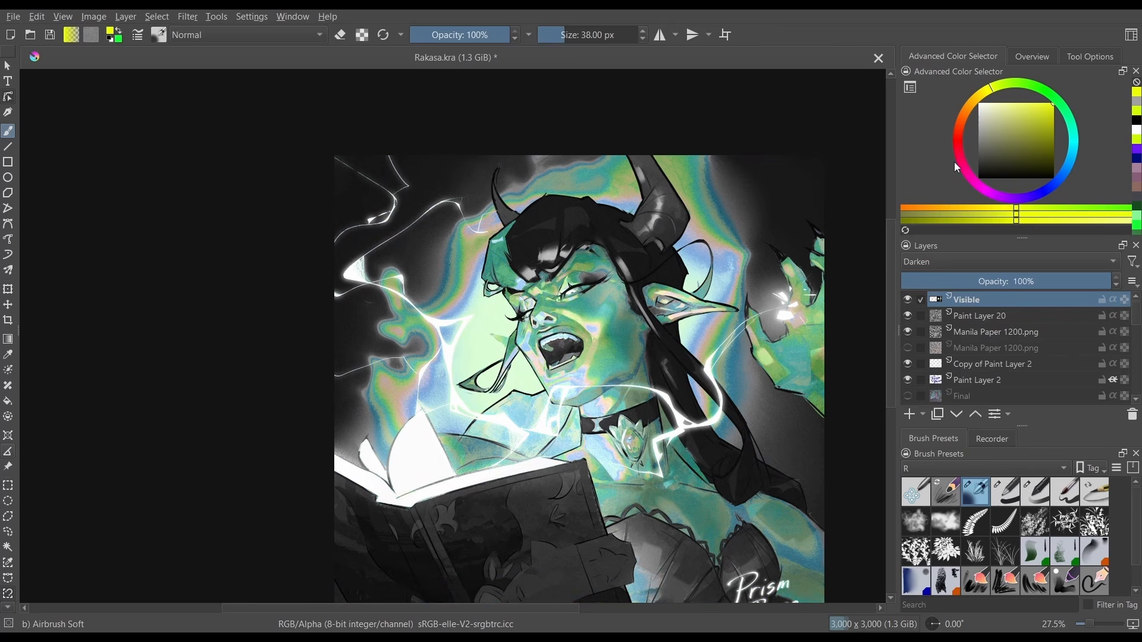
key(Down)
key(Down)
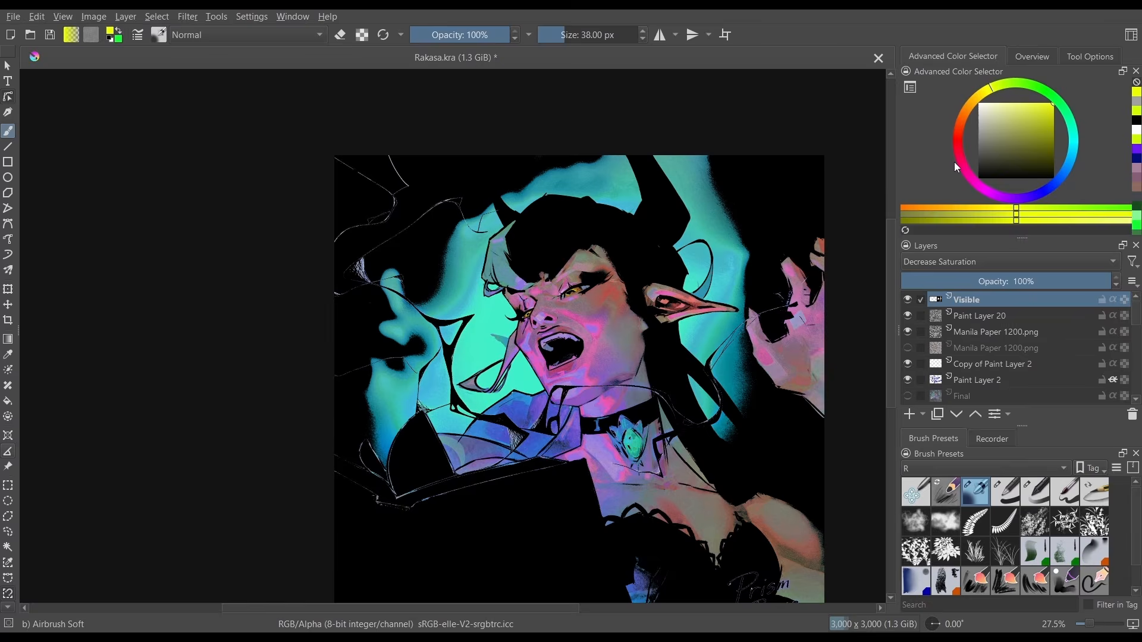
key(Down)
key(Down)
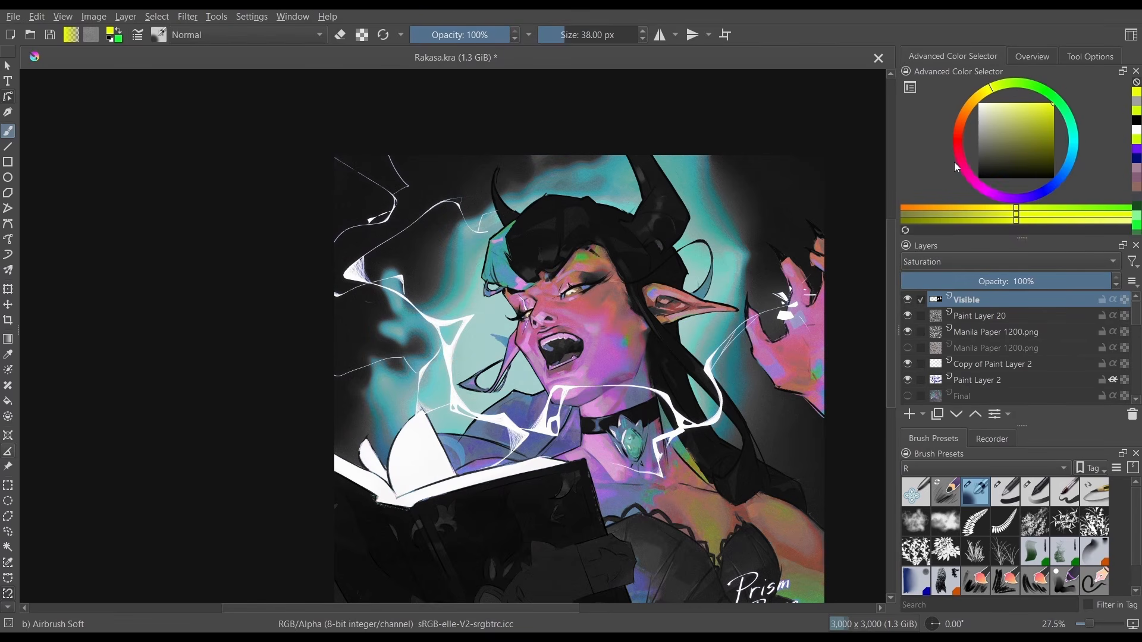
Switch the brush to eraser mode and set its size to 44 px.
key(space)
drag(555, 350, 440, 271)
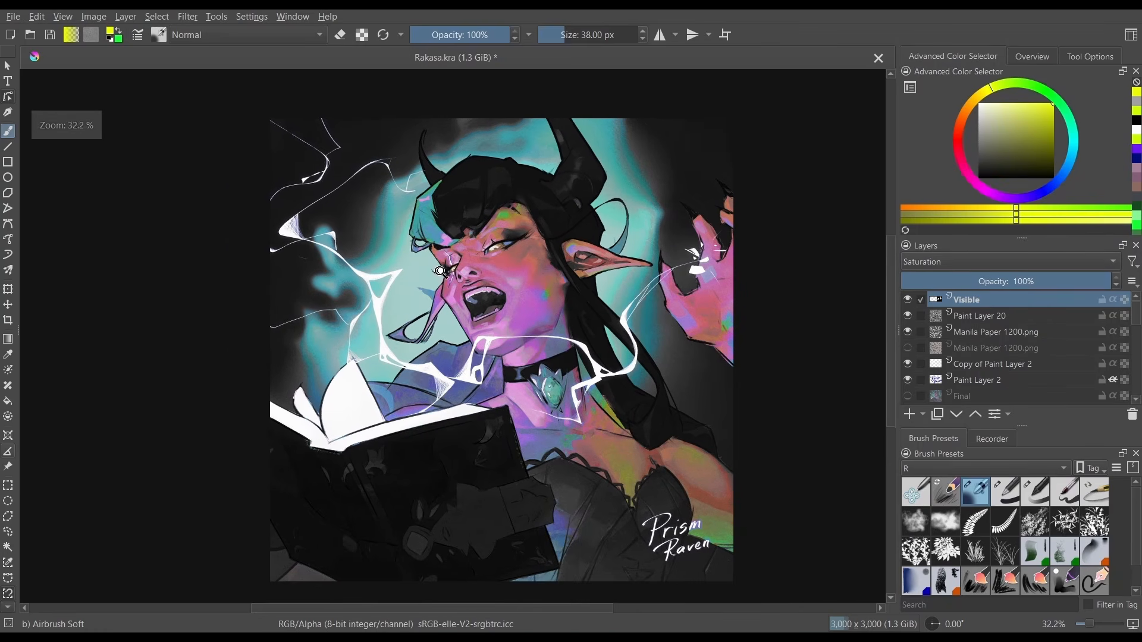
drag(505, 218, 494, 181)
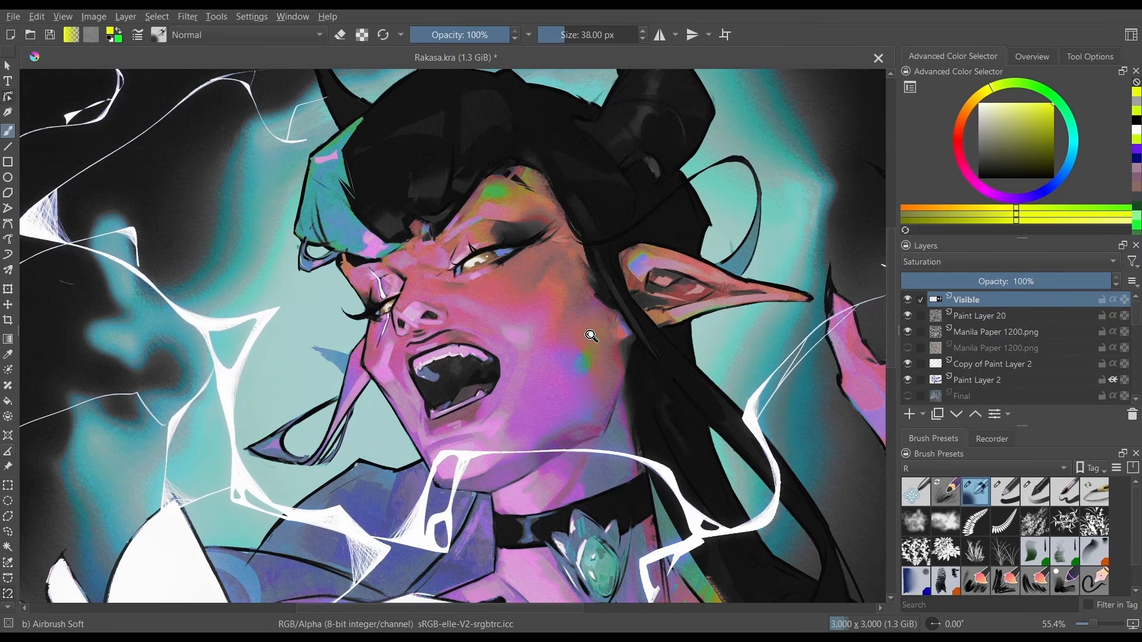
drag(579, 393, 601, 473)
drag(543, 354, 521, 270)
key(e)
key(bracketleft)
key(bracketleft)
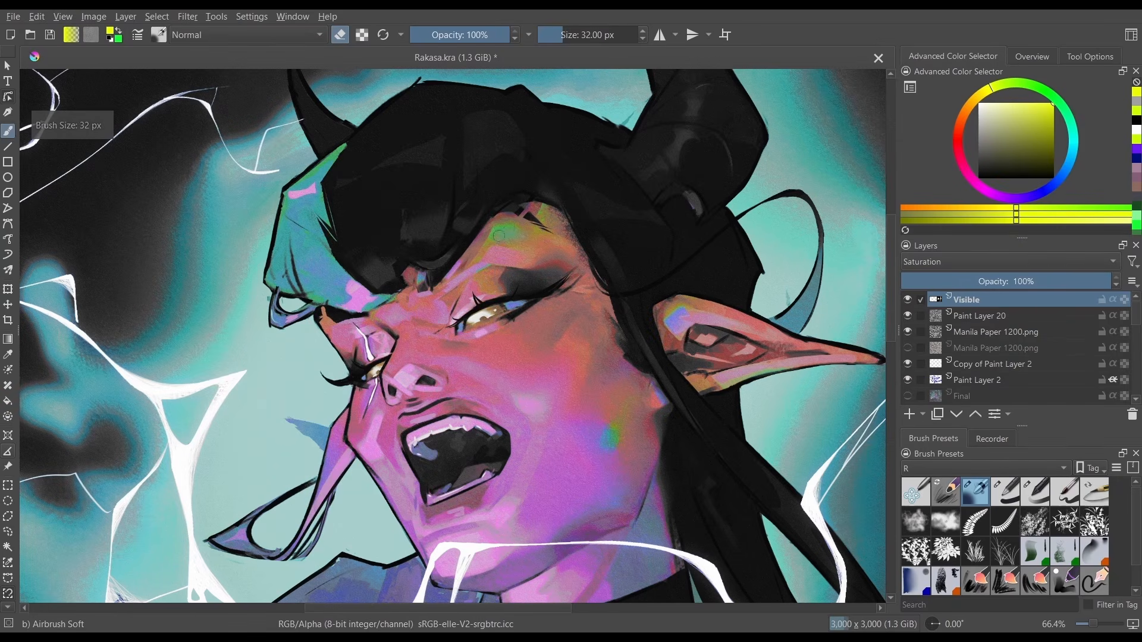
key(bracketright)
key(bracketright)
key(bracketright)
key(bracketright)
key(bracketright)
key(bracketright)
key(bracketleft)
key(bracketleft)
Compare the full illustration with the Saturation-mode Visible layer shown and hidden.
key(minus)
key(minus)
drag(526, 413, 532, 381)
drag(513, 278, 495, 305)
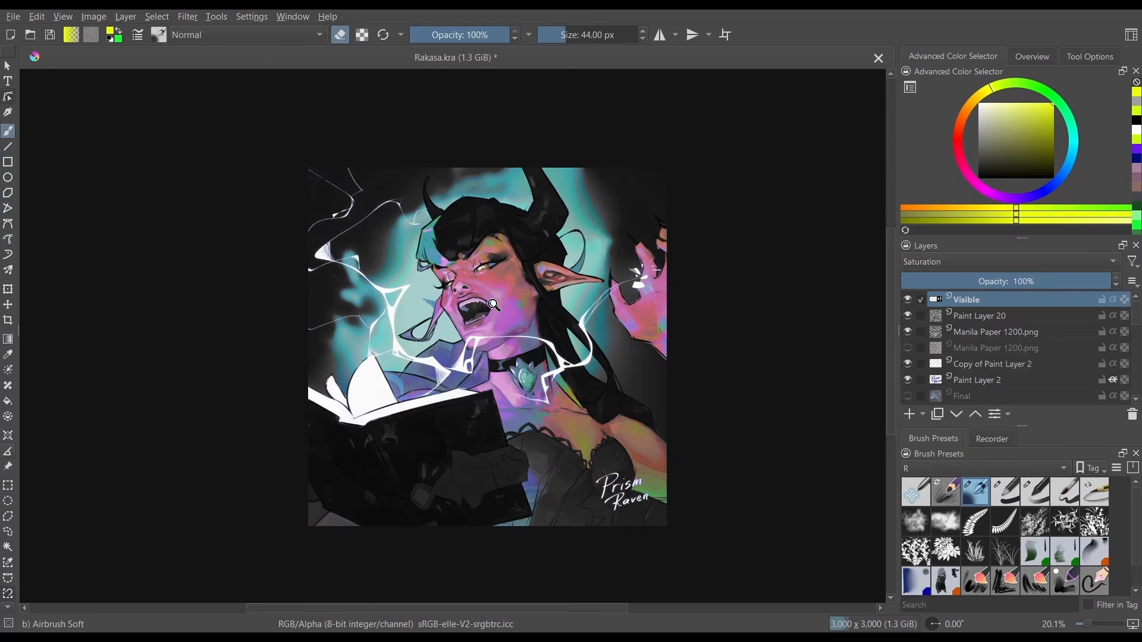
drag(502, 345, 502, 341)
click(908, 300)
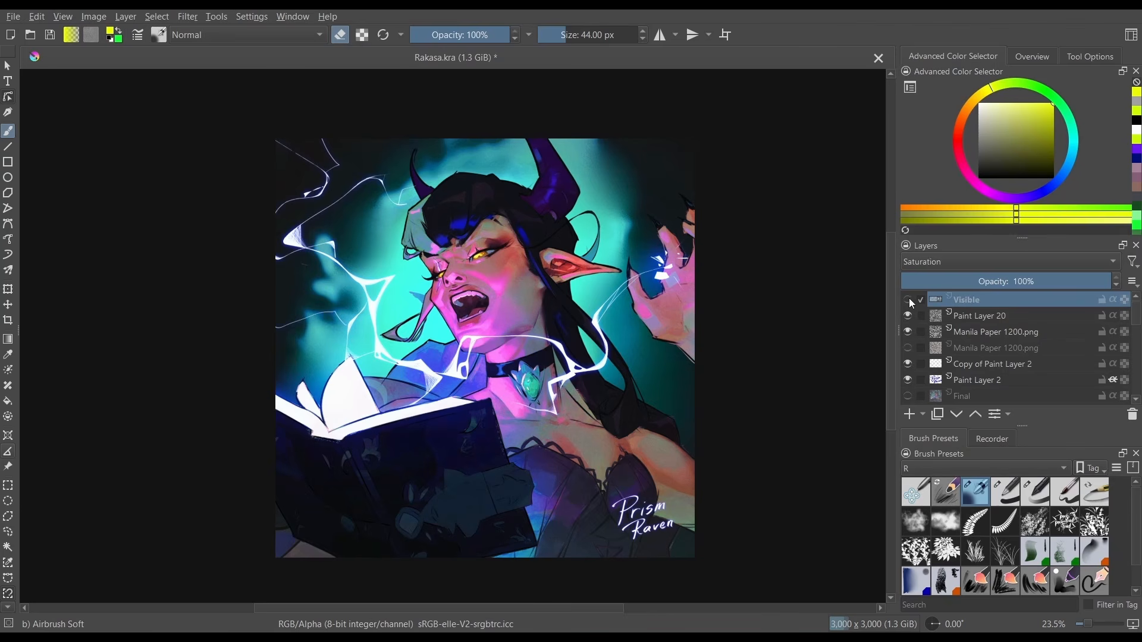
click(910, 302)
click(910, 302)
click(910, 302)
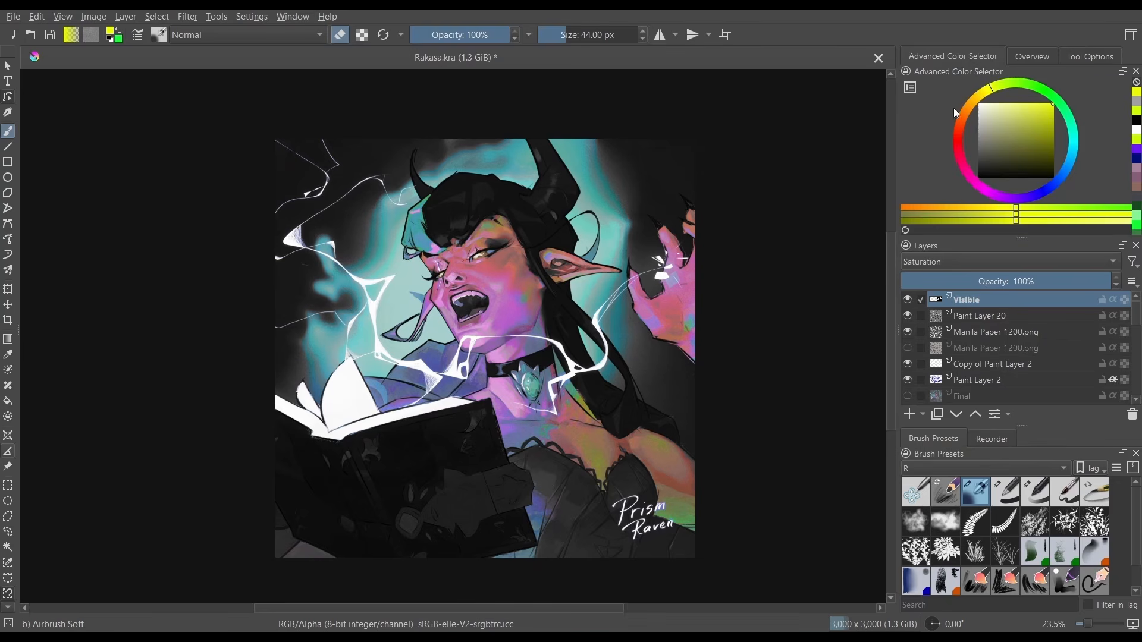
Show the canvas overview and create a new layer from everything visible at the top of the layer stack.
click(1032, 56)
click(908, 300)
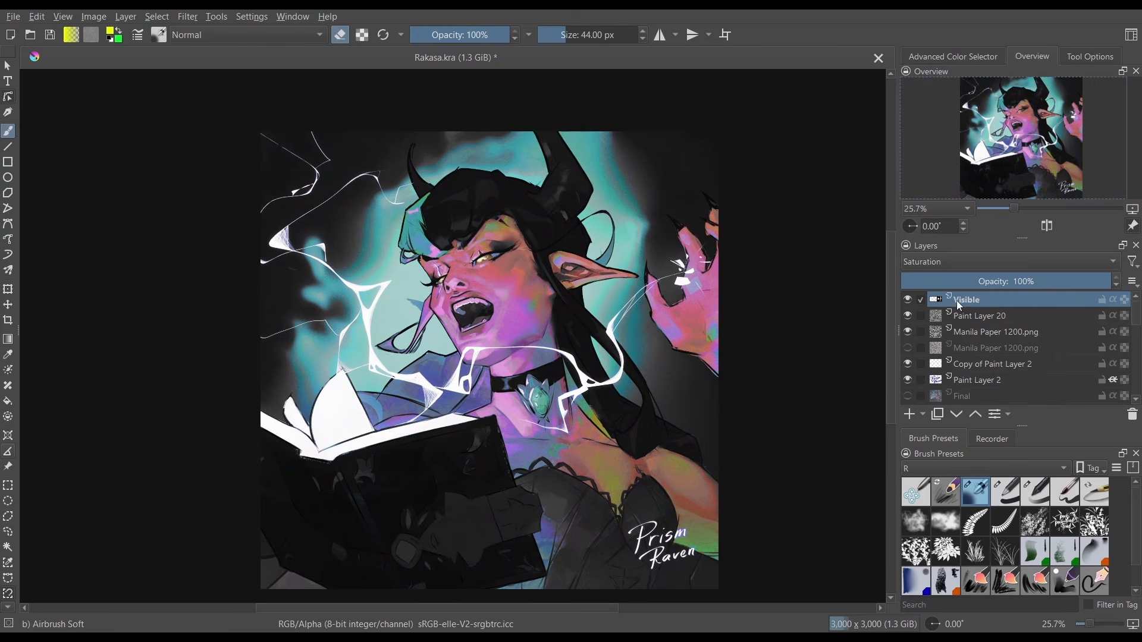
right_click(956, 301)
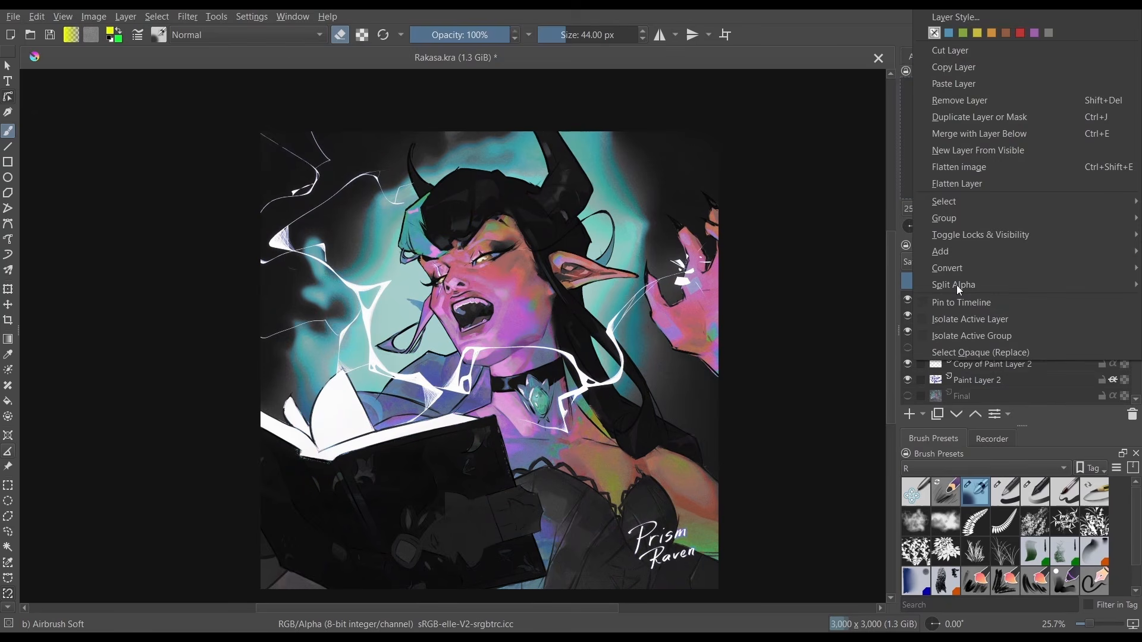
click(980, 151)
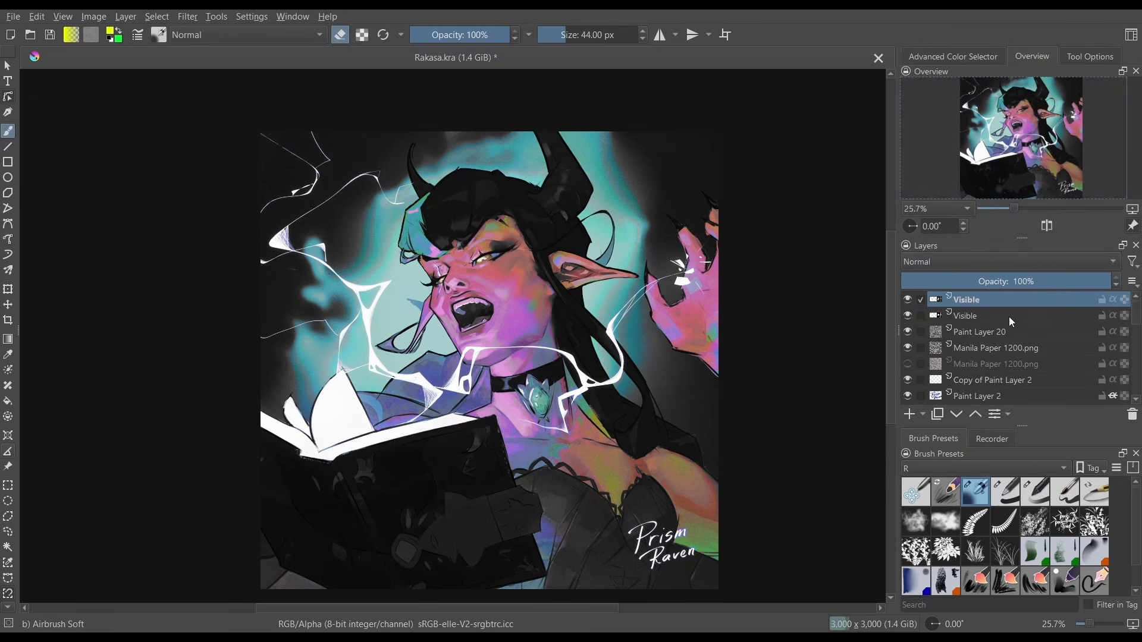
Apply a Color Adjustment curve to the new layer, slightly darkening the RGBA midtones and adjusting the Saturation channel.
key(ctrl+m)
click(838, 313)
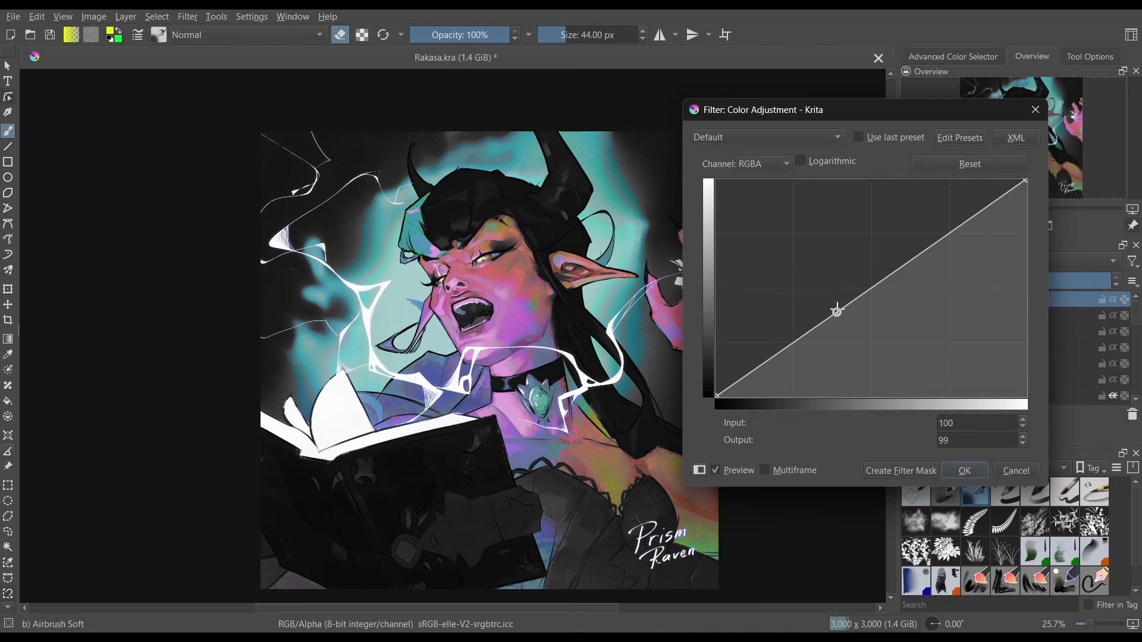
drag(837, 312, 878, 294)
click(765, 164)
click(776, 249)
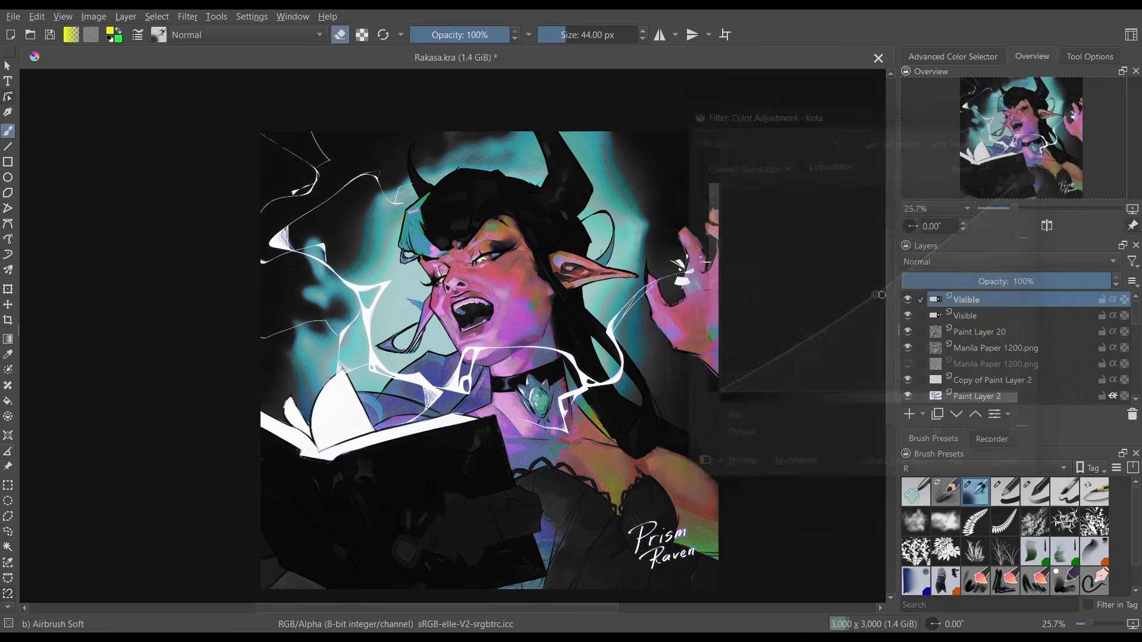
Set the brush's blending mode to Normal for painting on the character's cheek.
scroll(449, 331, up, 2)
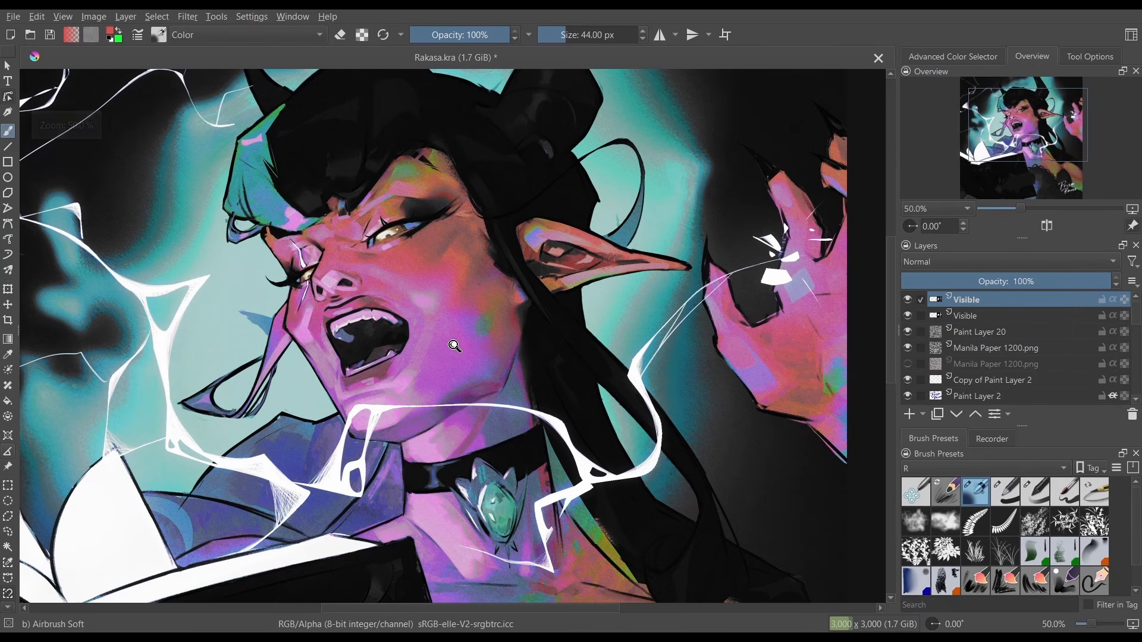
scroll(464, 298, up, 4)
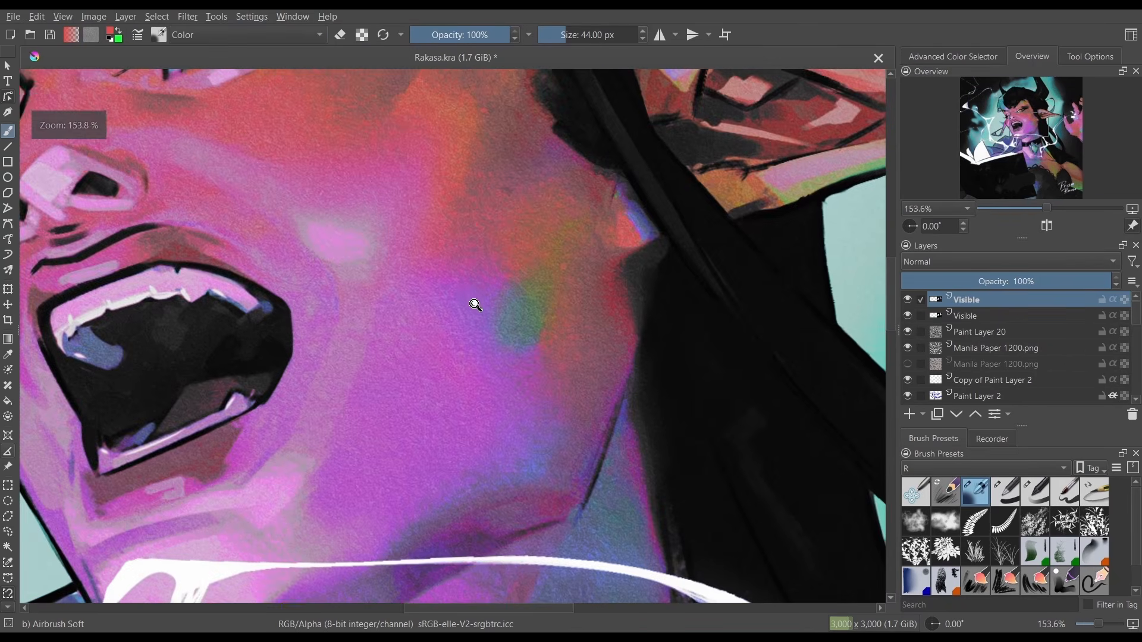
mouse_move(474, 304)
mouse_down()
mouse_move(484, 303)
mouse_move(483, 325)
mouse_up()
click(191, 33)
click(133, 69)
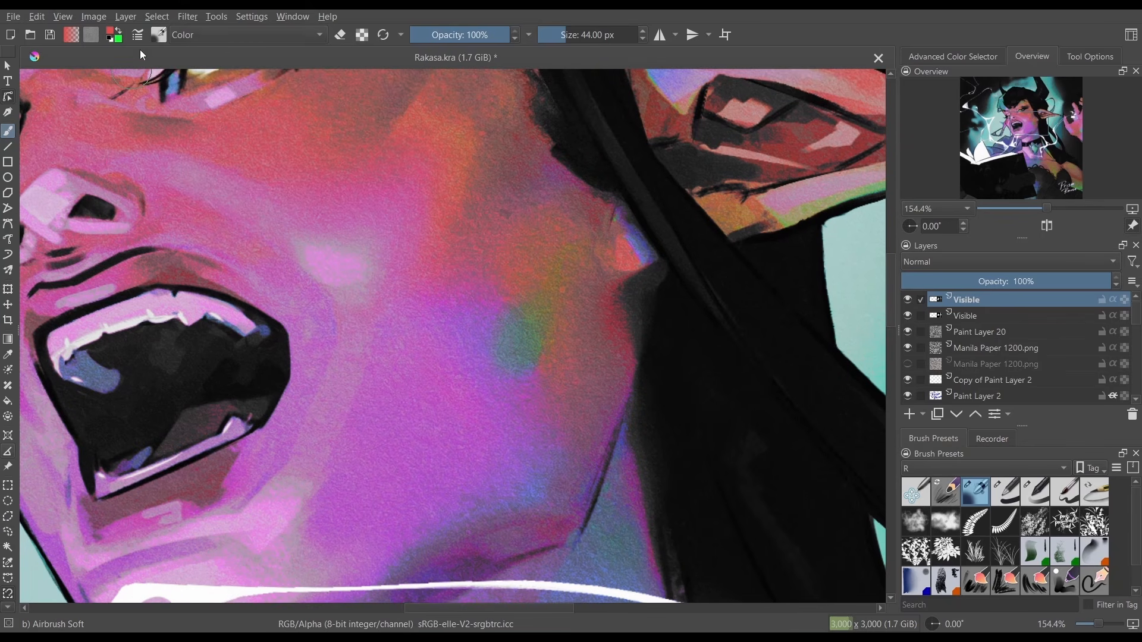
click(233, 36)
click(312, 205)
double_click(221, 47)
click(224, 50)
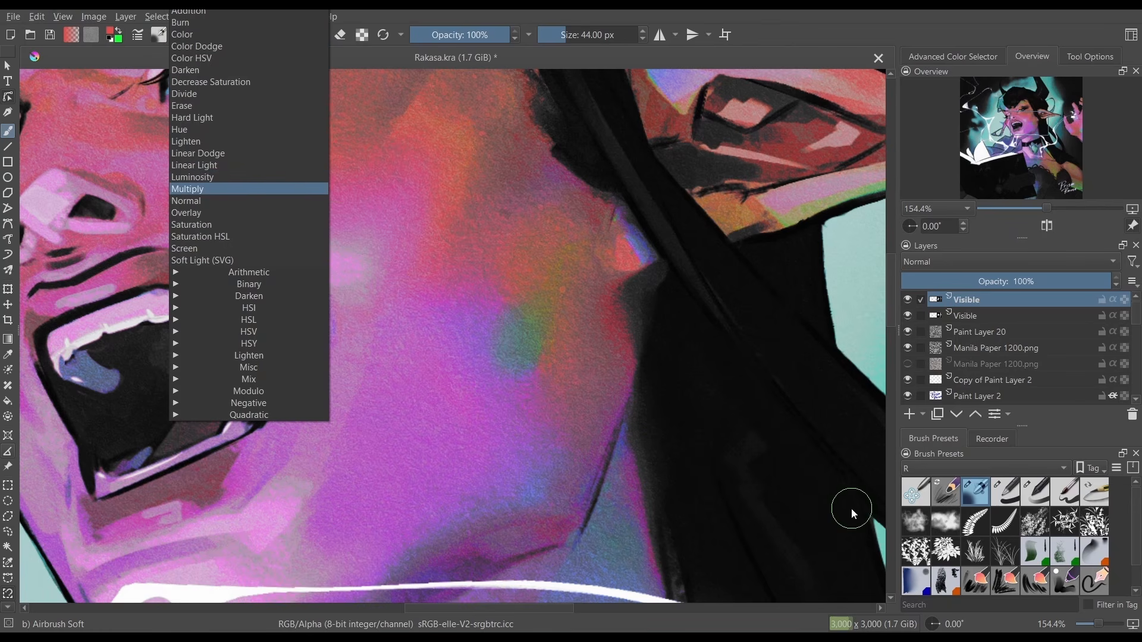
click(977, 305)
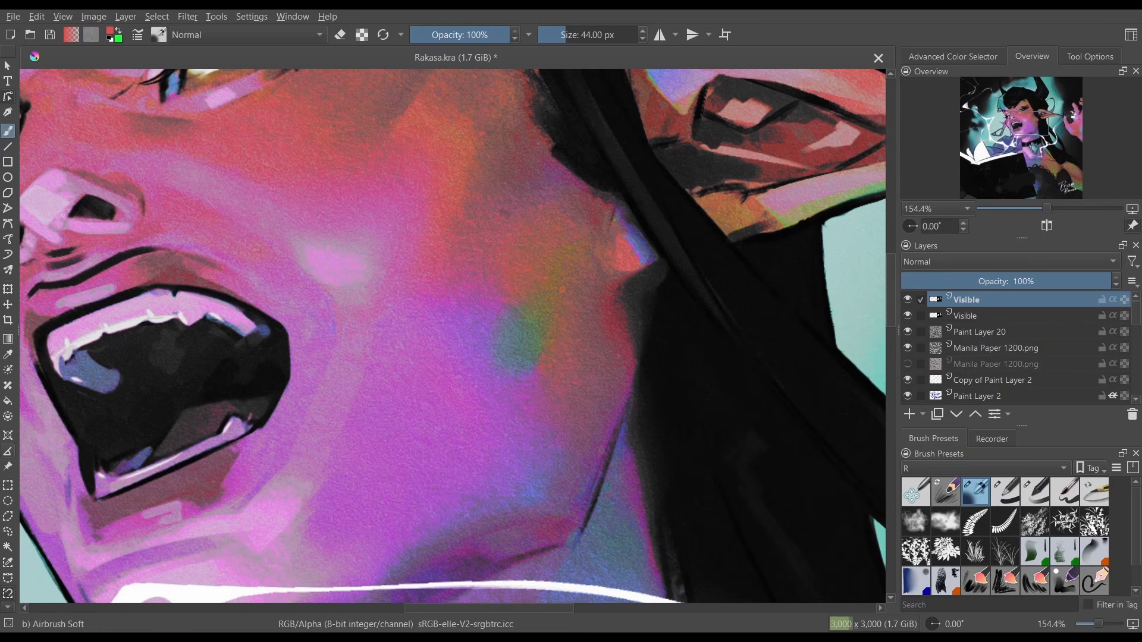
Choose a light red and paint a Normal-mode test stroke over the green cheek patch, then undo the stroke.
click(228, 37)
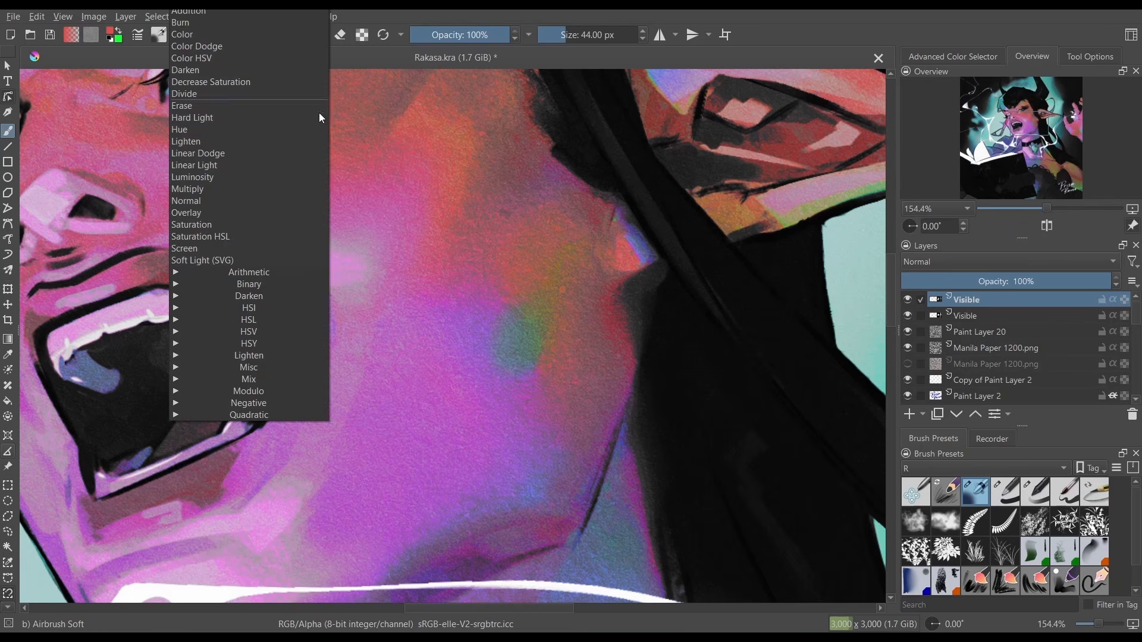
click(951, 58)
mouse_move(1020, 103)
mouse_down()
mouse_move(997, 98)
mouse_move(1024, 109)
mouse_up()
mouse_move(425, 259)
mouse_down()
mouse_move(386, 321)
mouse_move(452, 315)
mouse_move(535, 345)
mouse_move(496, 447)
mouse_up()
key(ctrl)
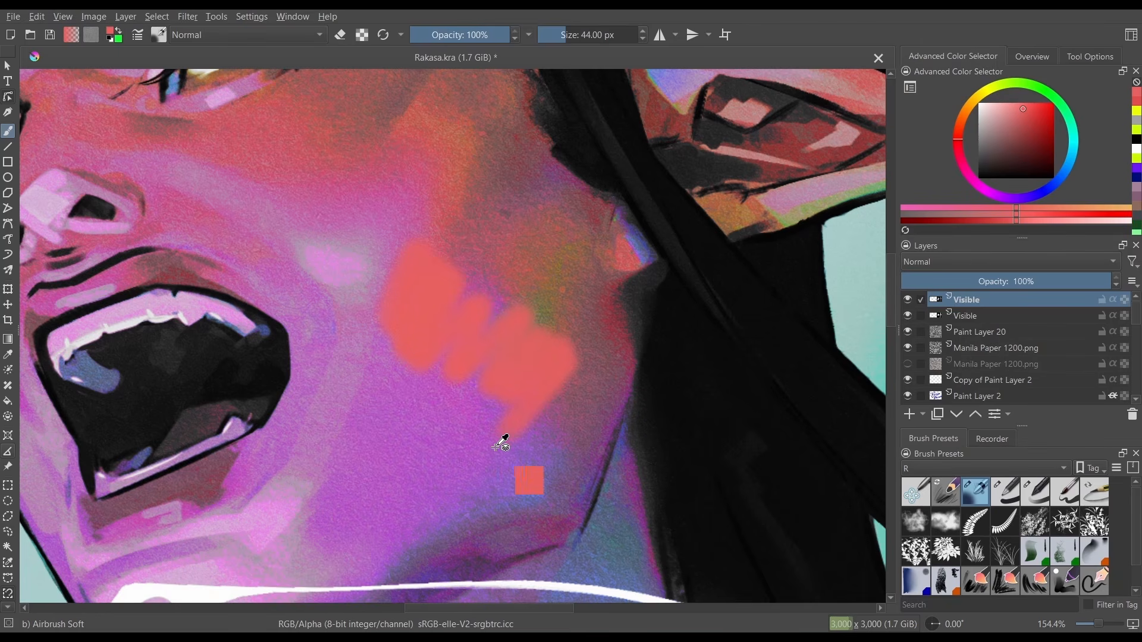
key(ctrl+z)
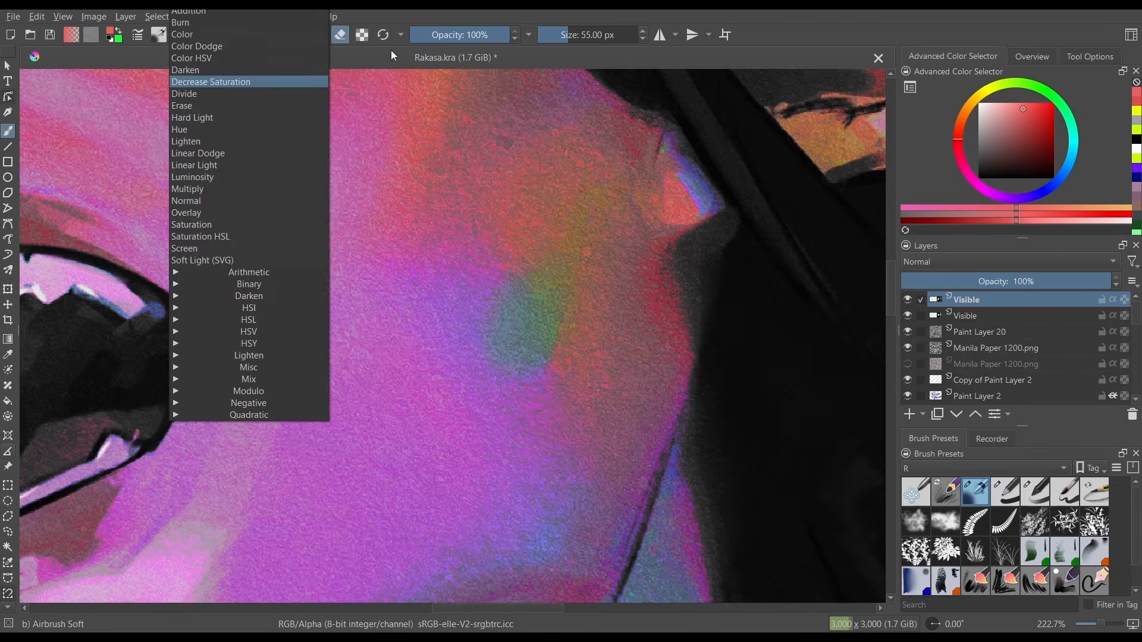
Set the brush's blending mode to Hue and neutralise the green cheek patch using purple and magenta tones sampled from the surrounding skin.
click(390, 50)
click(246, 36)
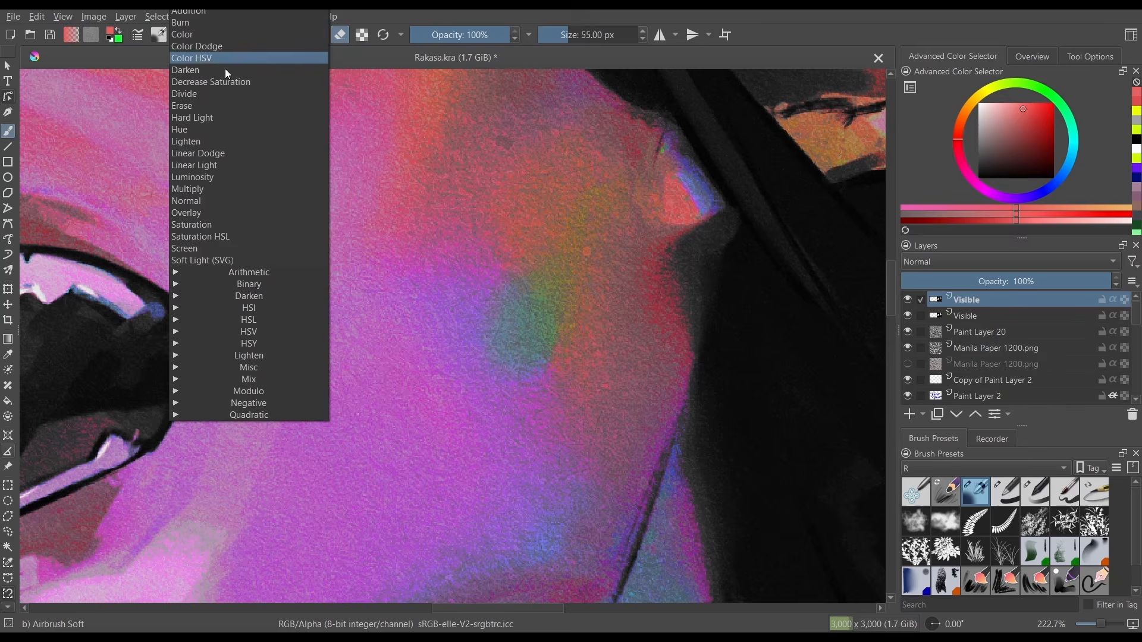
click(223, 126)
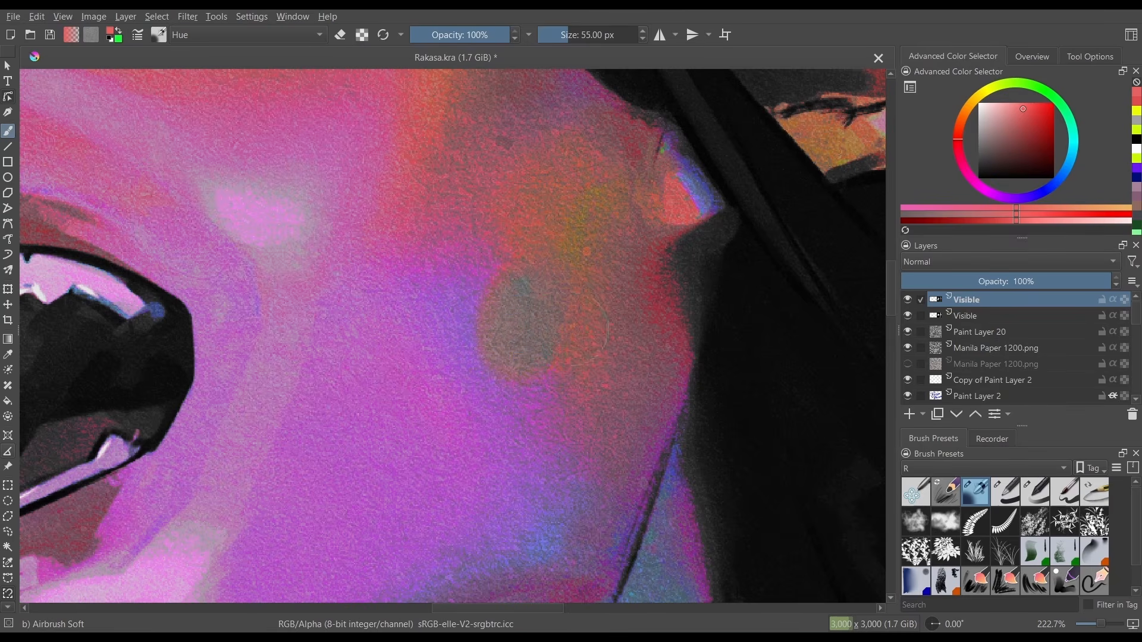
ctrl+click(463, 302)
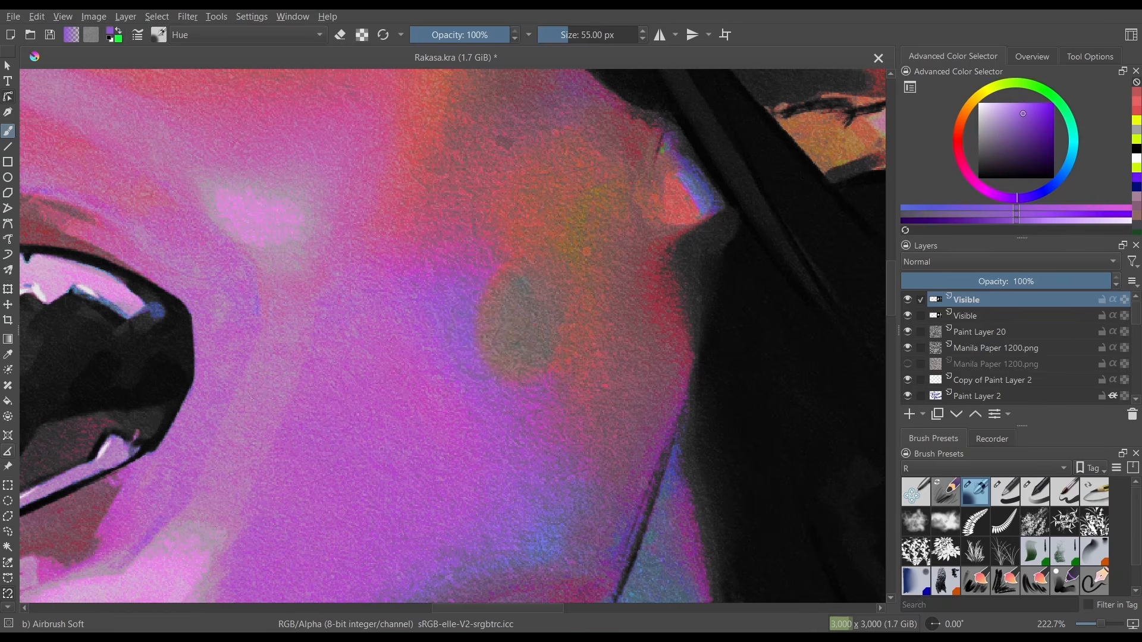
ctrl+click(550, 395)
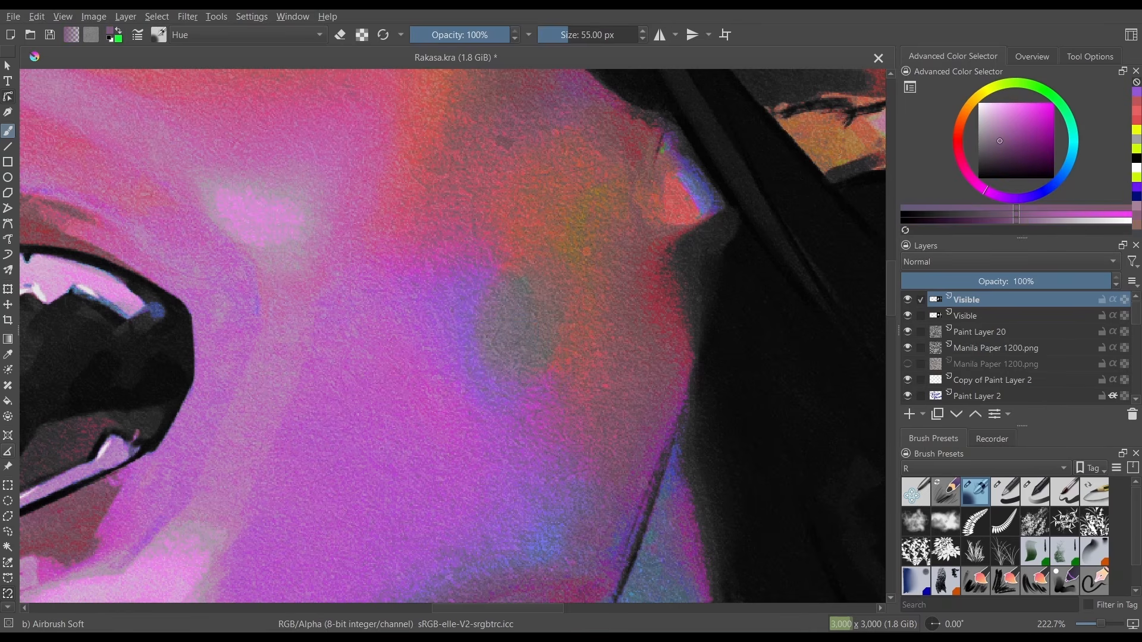
Set the brush's blending mode to Overlay, choose a pale pink, enlarge the brush to 59 px and lighten the grey cheek patch.
click(246, 34)
click(239, 206)
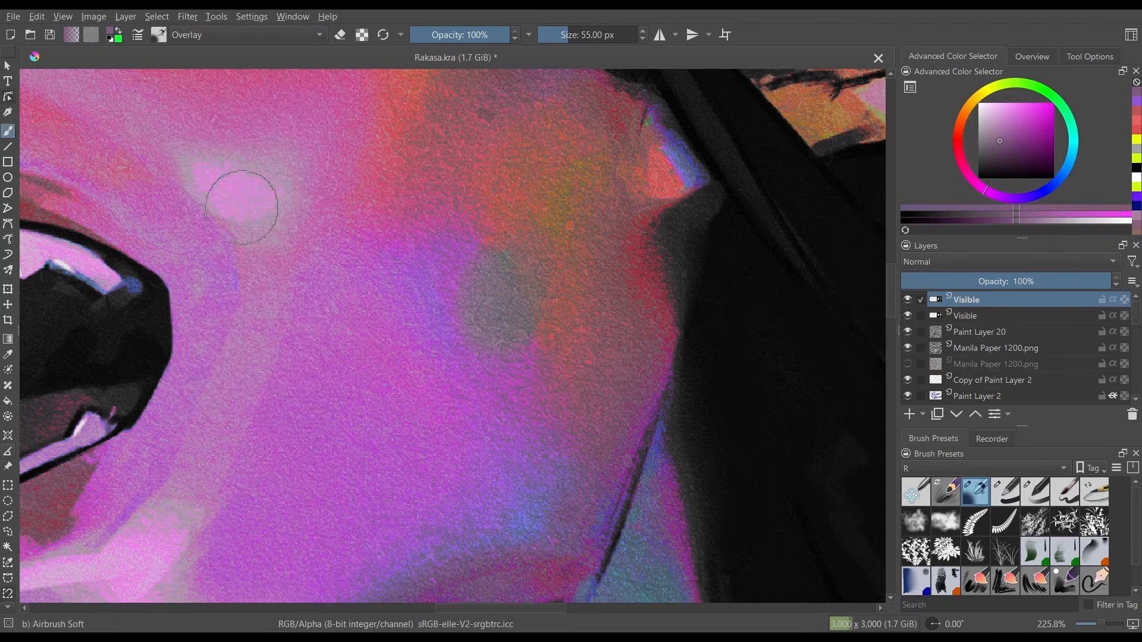
click(989, 109)
key(bracketright)
drag(512, 299, 493, 297)
key(bracketright)
key(bracketright)
key(bracketright)
key(bracketright)
key(bracketright)
key(bracketleft)
key(bracketleft)
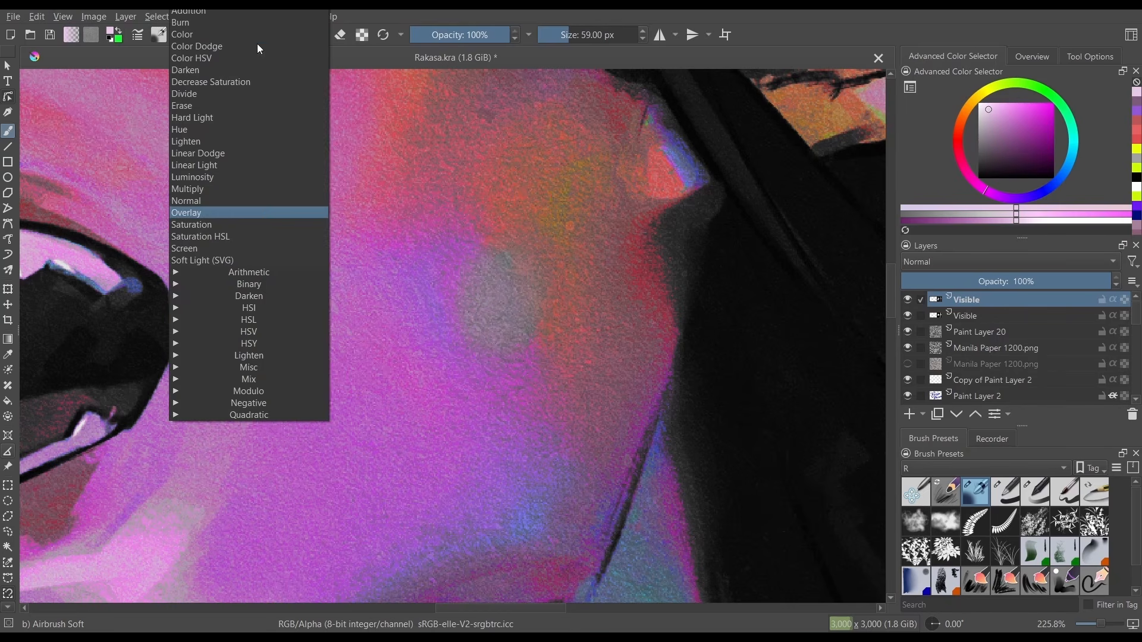
Set the brush's blending mode to Saturation and work over the dull cheek patch with an orange-red at 110 px.
click(262, 36)
click(192, 225)
scroll(419, 424, down, 10)
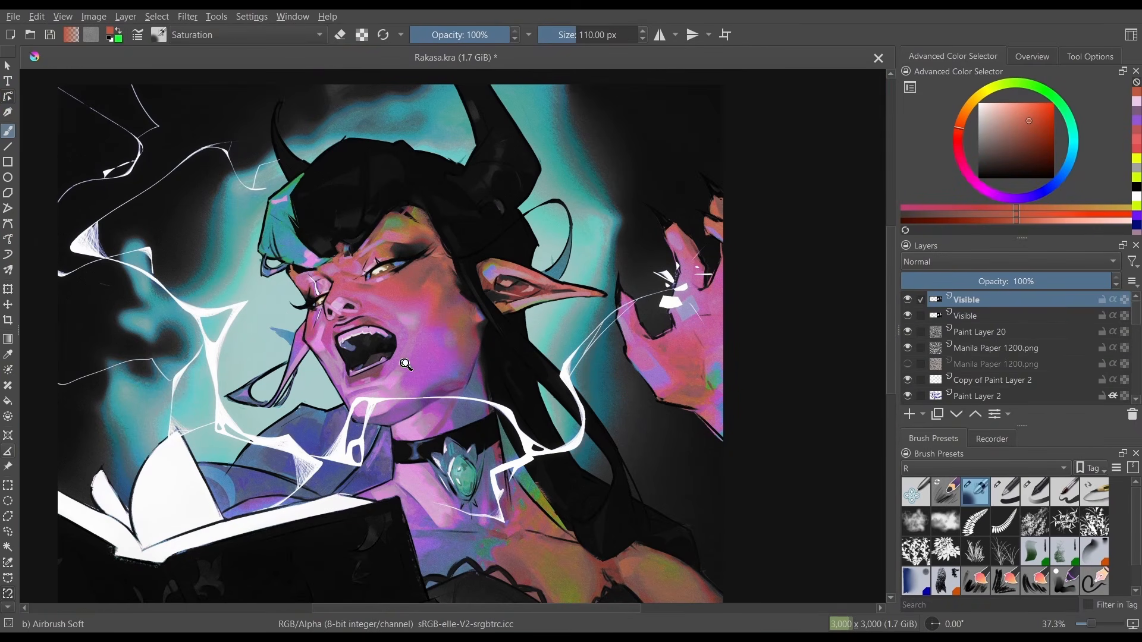
Set the brush to Hue mode at 38 px, sample the orange skin tone and paint over the green patch above the eyelid.
scroll(416, 357, up, 10)
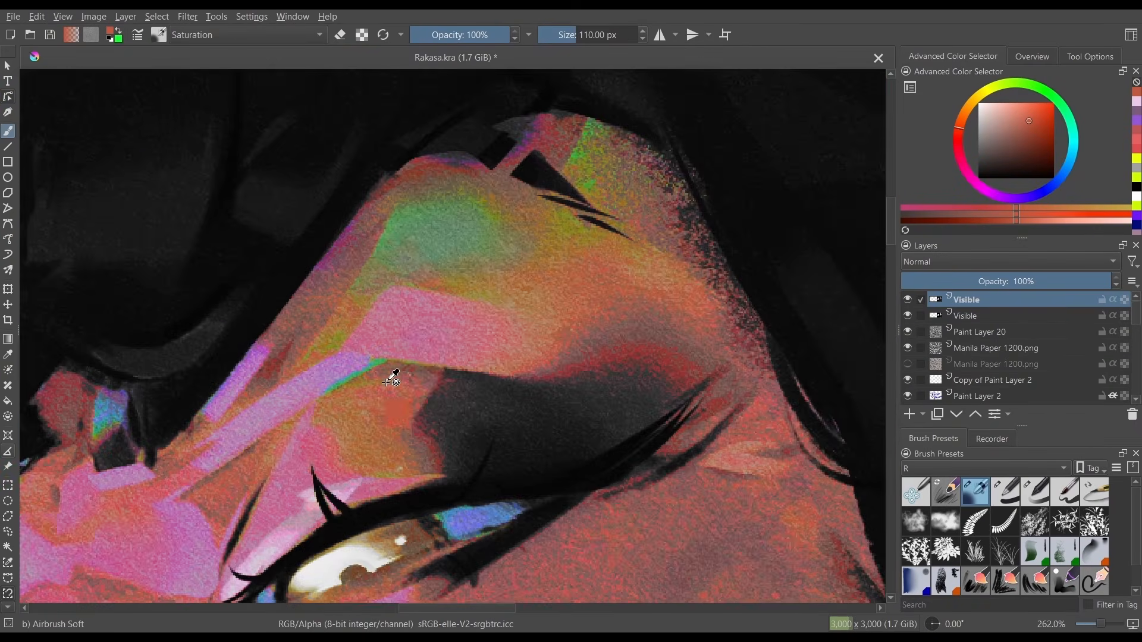
click(223, 33)
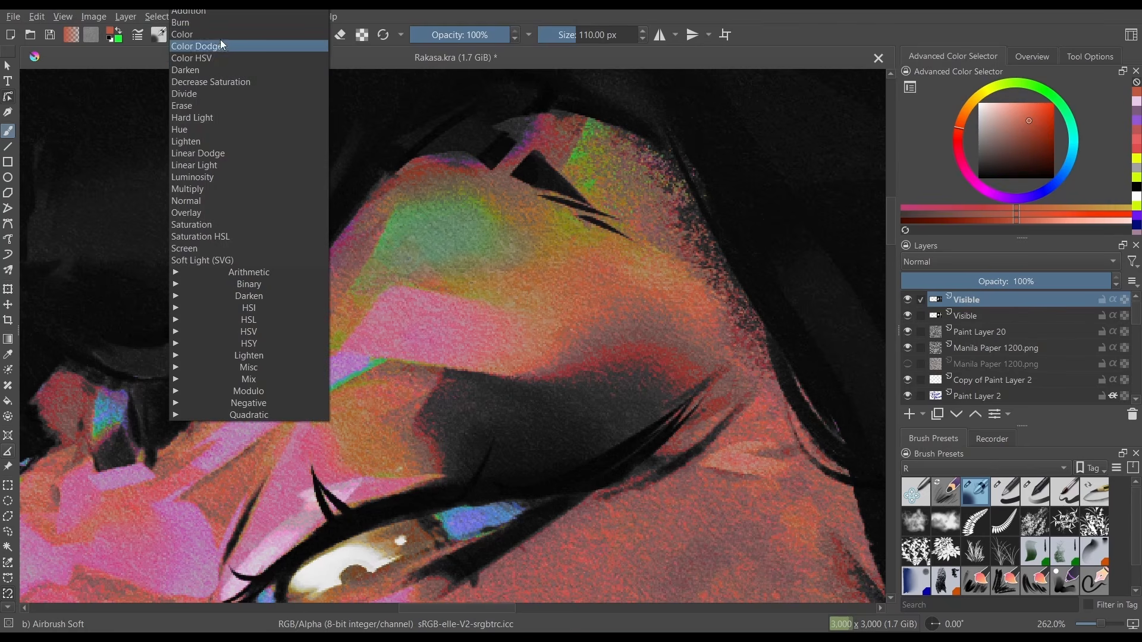
click(215, 130)
ctrl+click(581, 272)
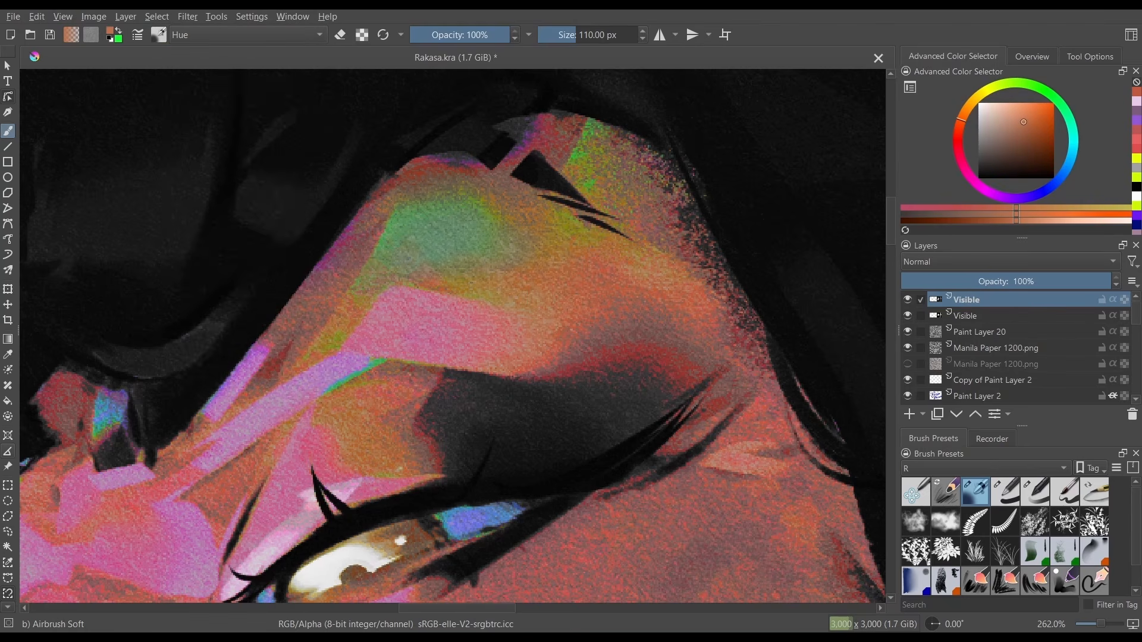
key(bracketleft)
key(bracketleft)
key(bracketleft)
key(bracketleft)
key(bracketleft)
key(bracketleft)
key(bracketleft)
key(bracketleft)
key(bracketleft)
key(bracketleft)
key(bracketleft)
key(bracketleft)
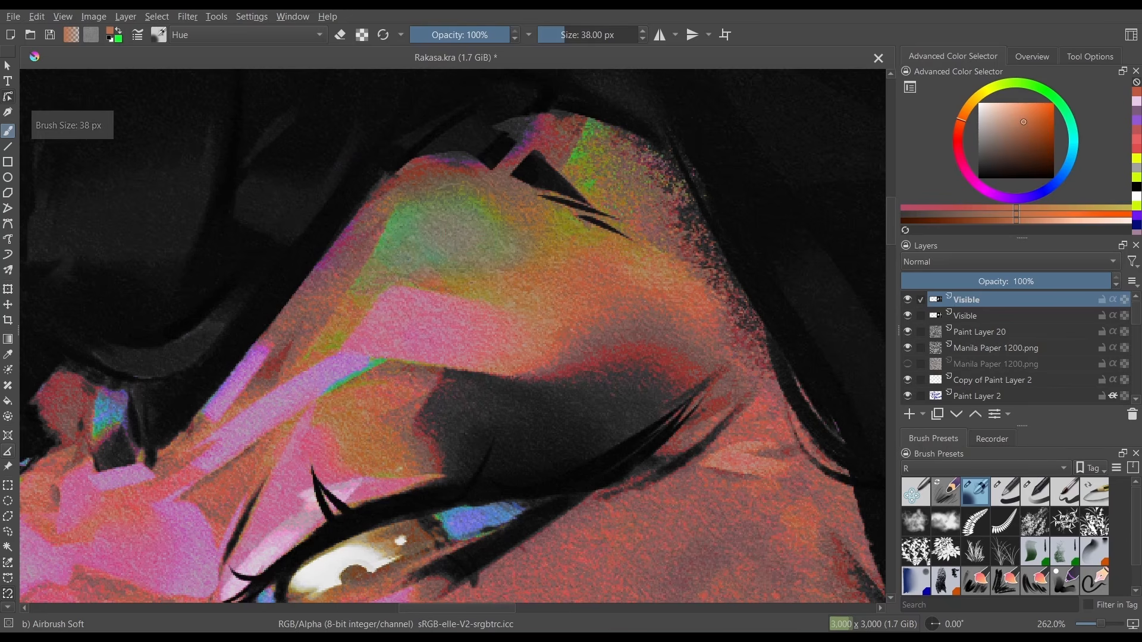
drag(385, 251, 348, 316)
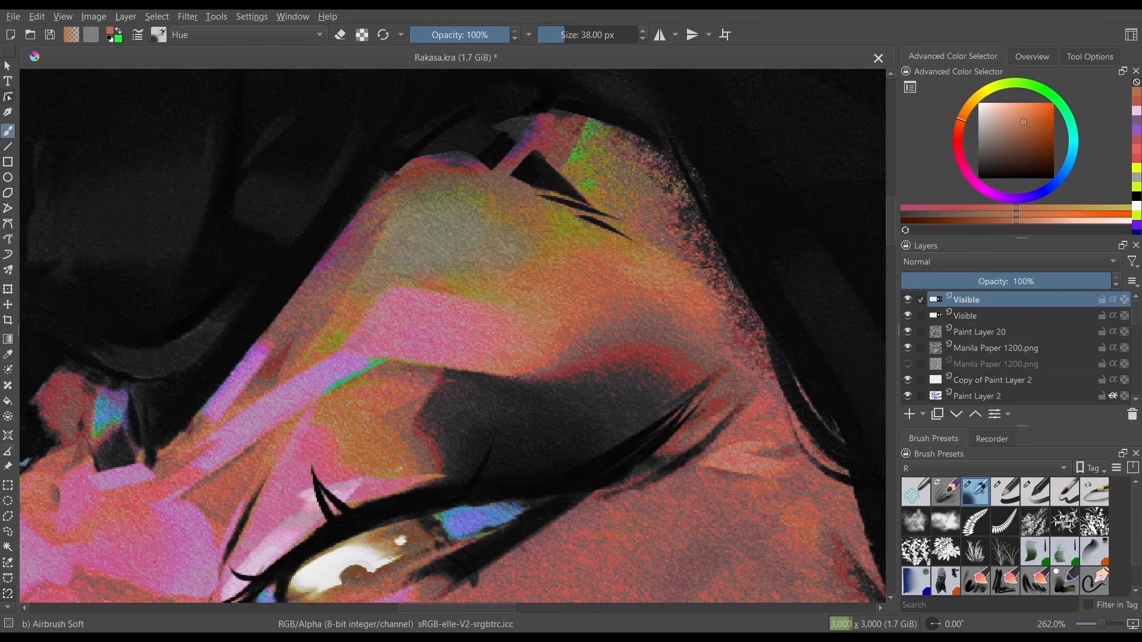
Choose a saturated pink-red based on the lower lip colour and set the brush to Hard Light mode at 44 px.
scroll(457, 327, down, 7)
scroll(457, 327, up, 5)
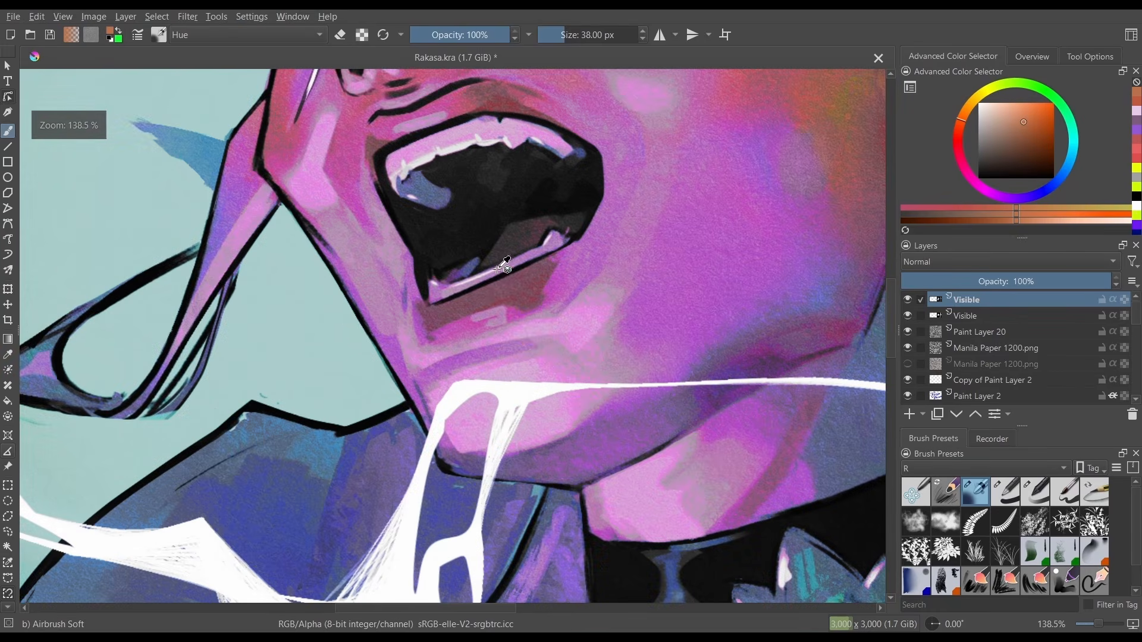
ctrl+click(506, 290)
click(1054, 104)
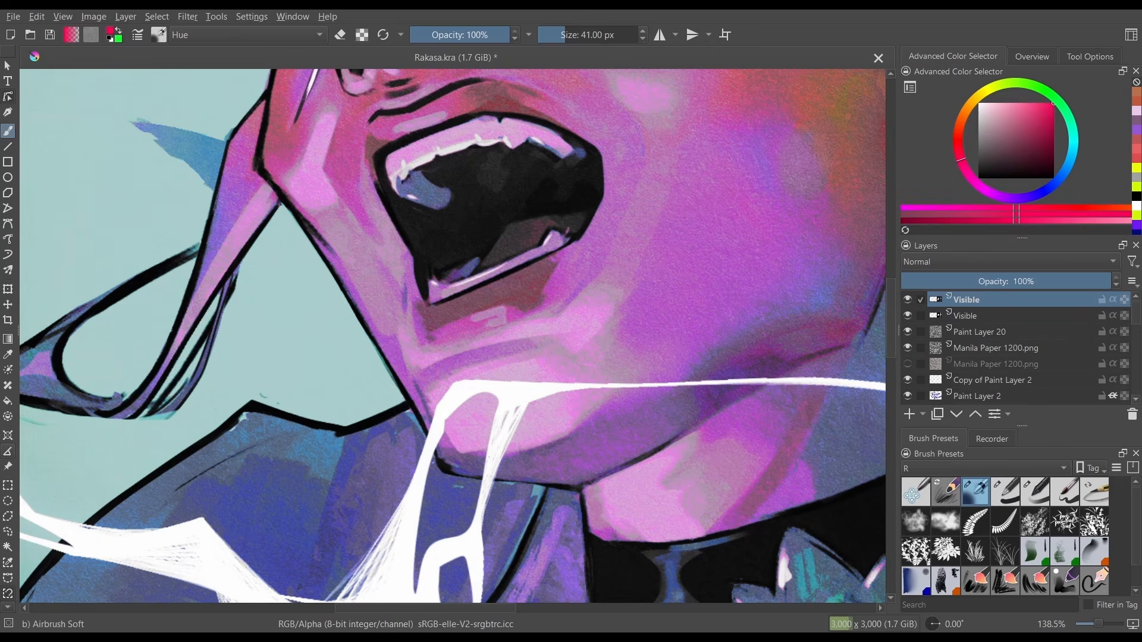
key(bracketright)
click(254, 35)
click(220, 137)
click(224, 39)
click(1045, 103)
key(bracketright)
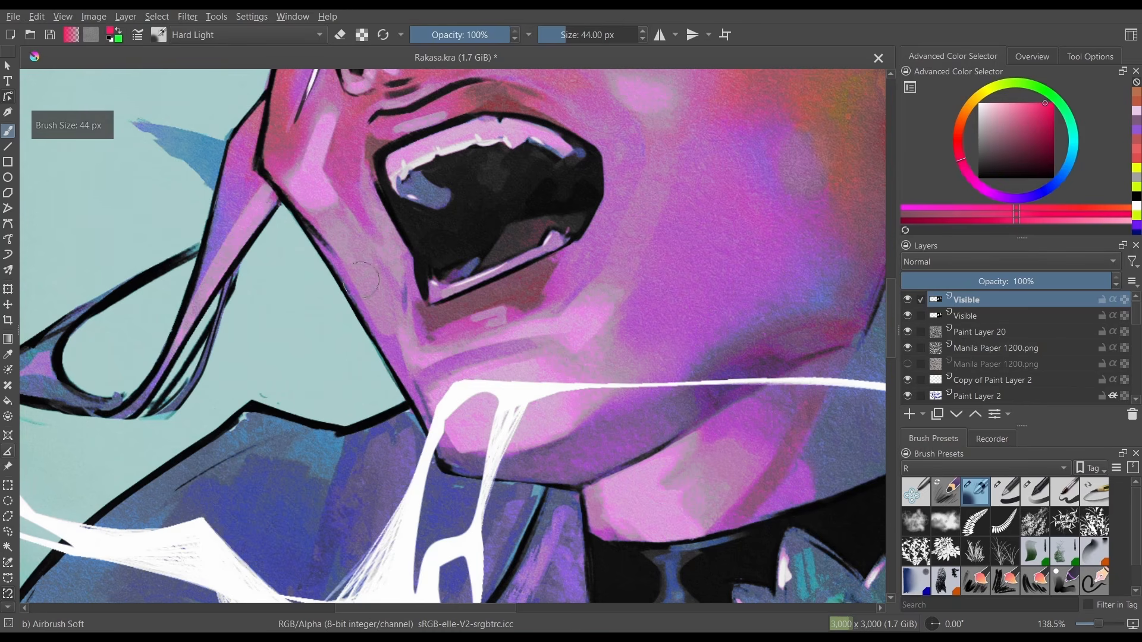
Undo the trial Hard Light stroke and repaint the pink-red over the area below the lower lip.
key(bracketright)
key(bracketright)
key(ctrl+z)
mouse_move(478, 315)
mouse_down()
mouse_move(434, 313)
mouse_move(470, 305)
mouse_move(468, 282)
mouse_move(461, 336)
mouse_up()
key(bracketleft)
key(bracketleft)
key(bracketleft)
key(bracketleft)
key(bracketleft)
key(bracketleft)
key(bracketleft)
key(bracketleft)
key(bracketleft)
key(bracketleft)
Set the brush size to 59 px and review the whole illustration.
scroll(449, 345, down, 5)
key(bracketright)
key(bracketright)
key(bracketright)
key(bracketright)
key(bracketright)
key(bracketright)
key(bracketright)
key(bracketright)
key(bracketright)
key(bracketright)
key(bracketright)
key(bracketright)
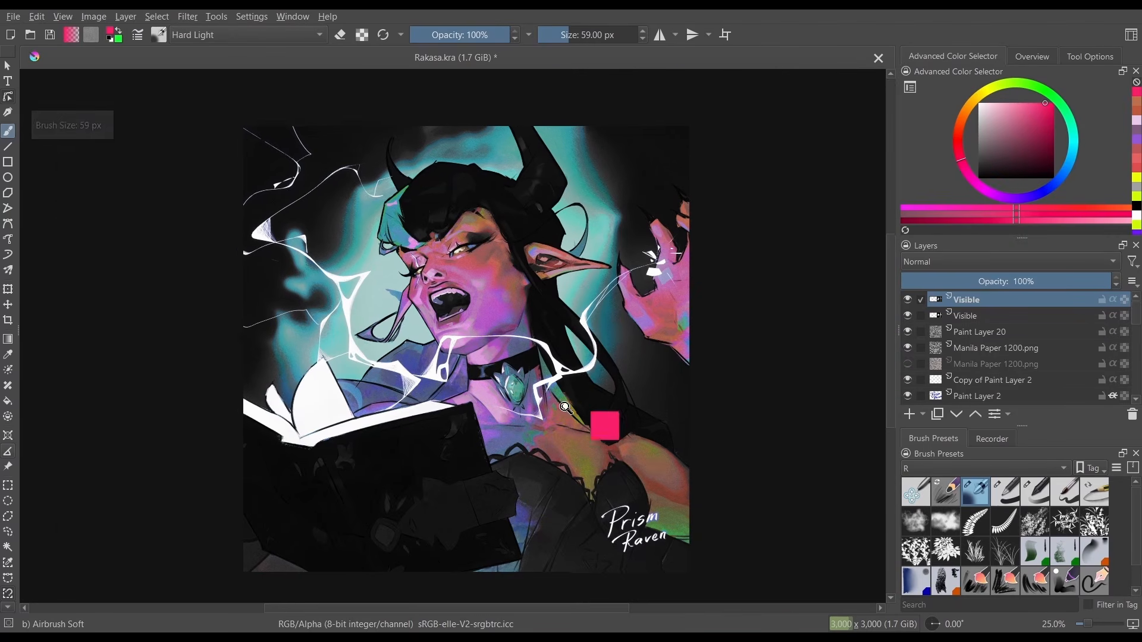
drag(605, 464, 605, 463)
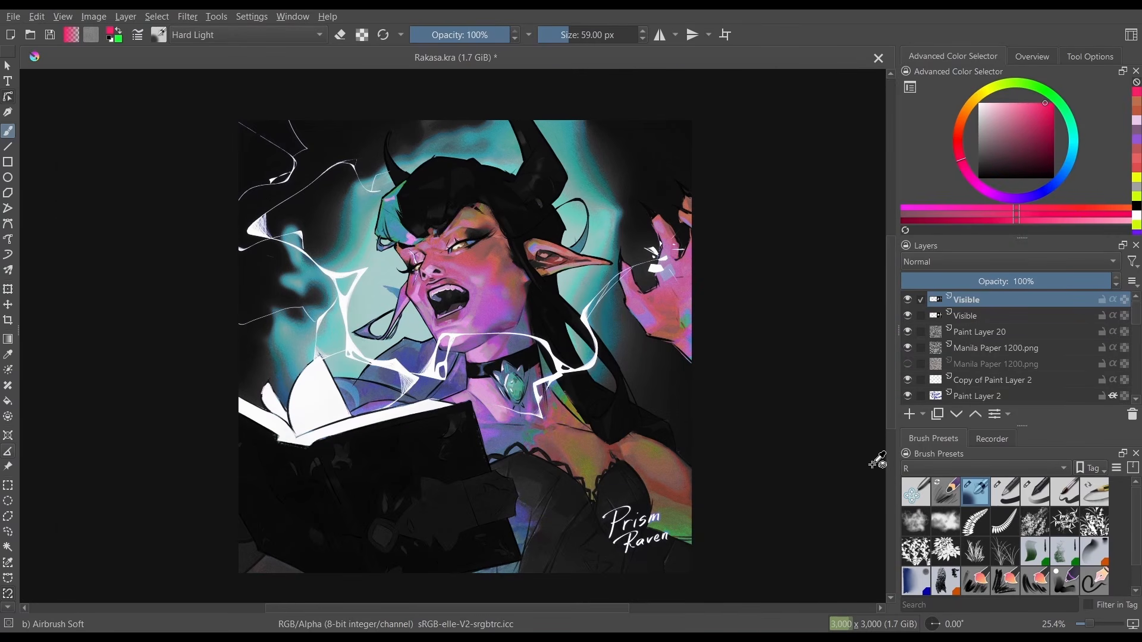
Apply a Color Balance filter shifting shadows towards red, midtones towards yellow and highlights towards blue, with Preserve Luminosity off.
key(ctrl+b)
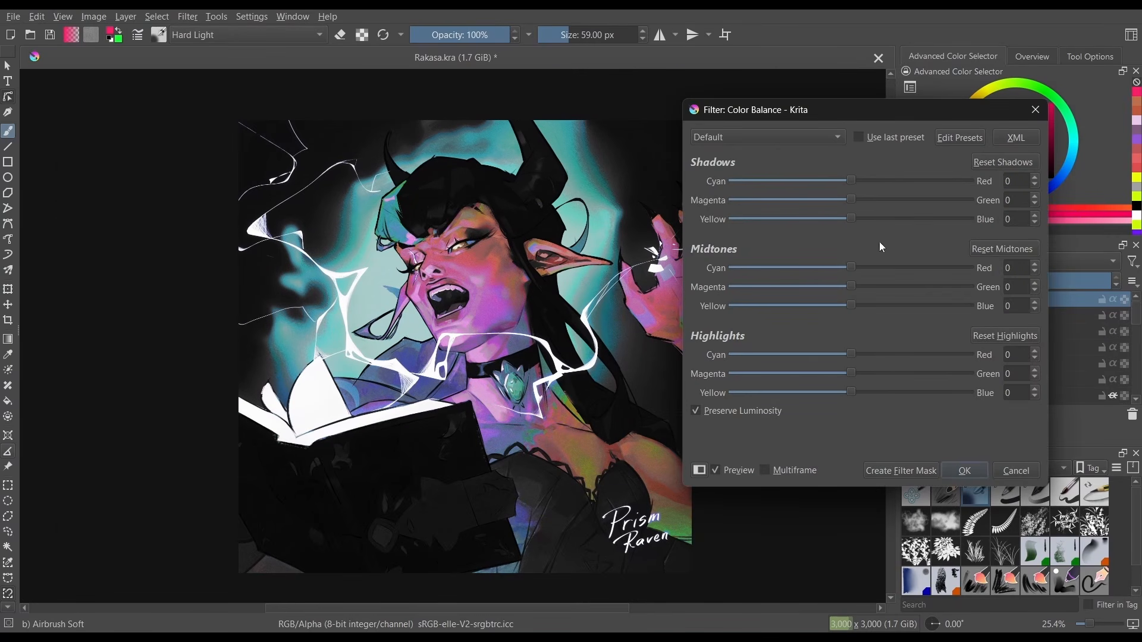
drag(851, 180, 861, 181)
drag(852, 303, 843, 305)
drag(851, 391, 862, 391)
click(692, 413)
key(Return)
drag(463, 338, 538, 410)
drag(360, 378, 387, 434)
drag(386, 434, 413, 487)
drag(405, 412, 395, 362)
drag(396, 362, 400, 320)
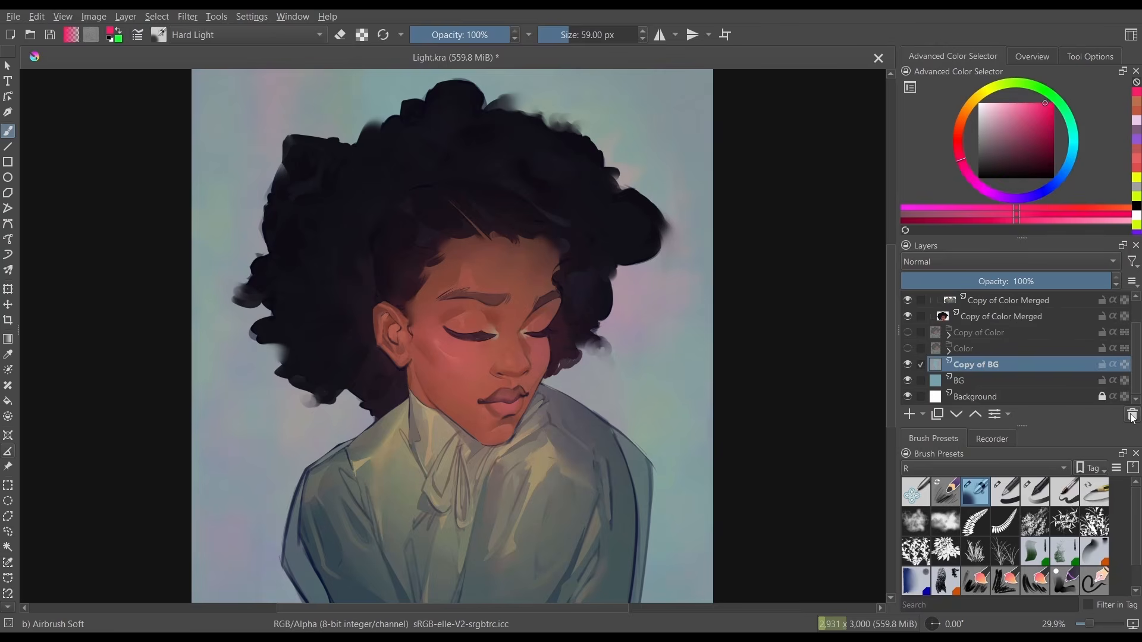
Duplicate the shirt layer Copy of Color Merged in Group 3 of Light.kra and turn on Inherit Alpha for the duplicate.
drag(606, 325, 562, 388)
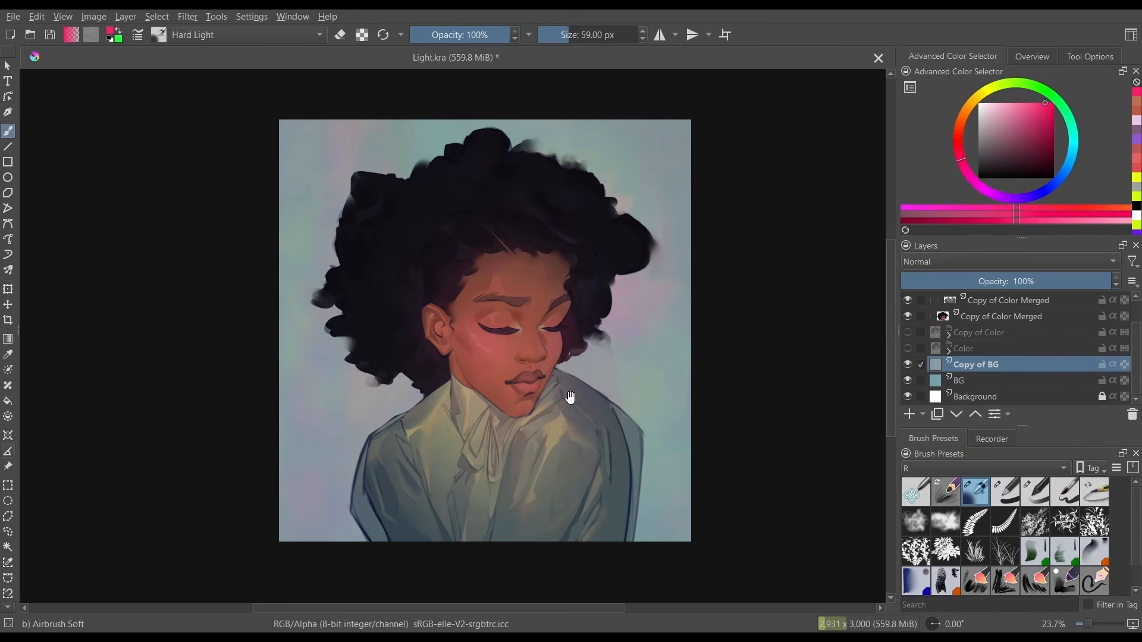
scroll(1110, 334, up, 1)
click(1045, 333)
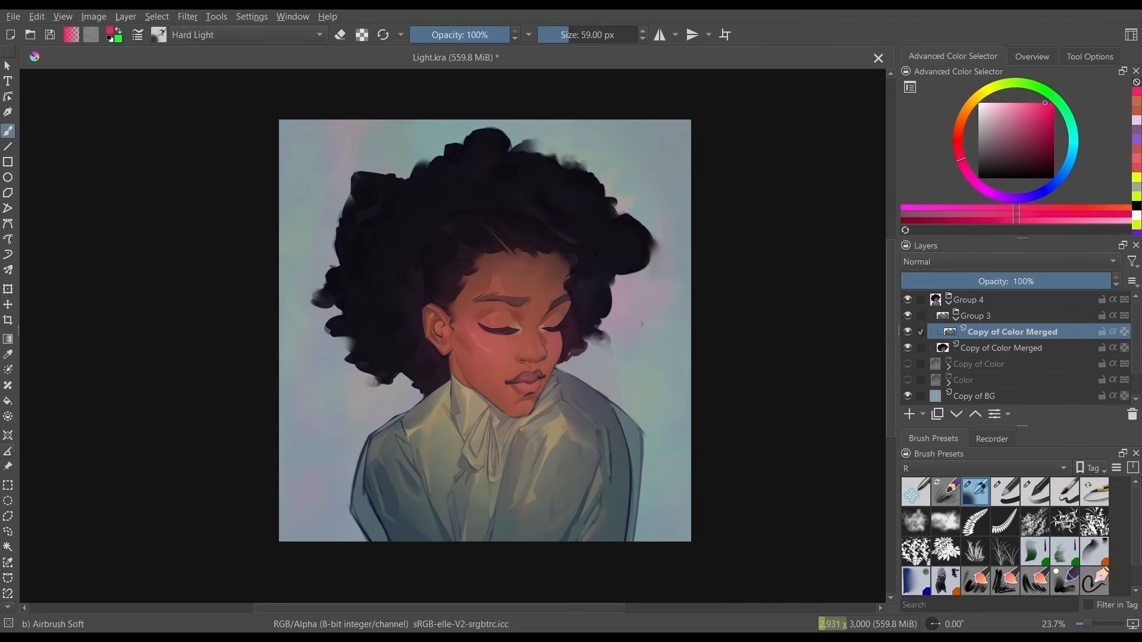
drag(530, 485, 530, 469)
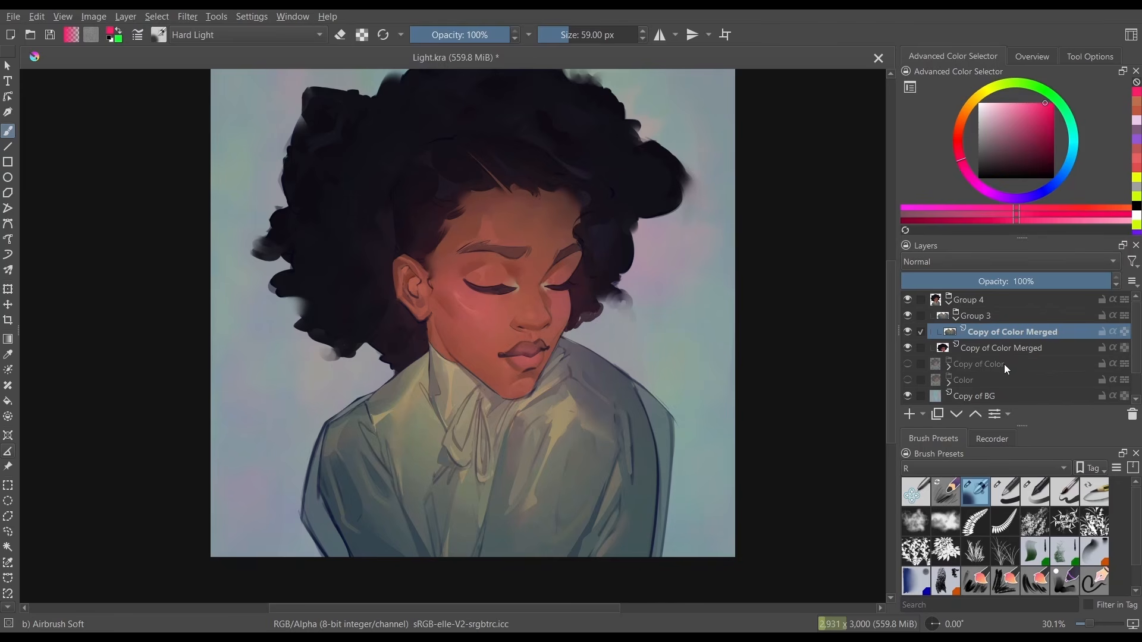
click(938, 414)
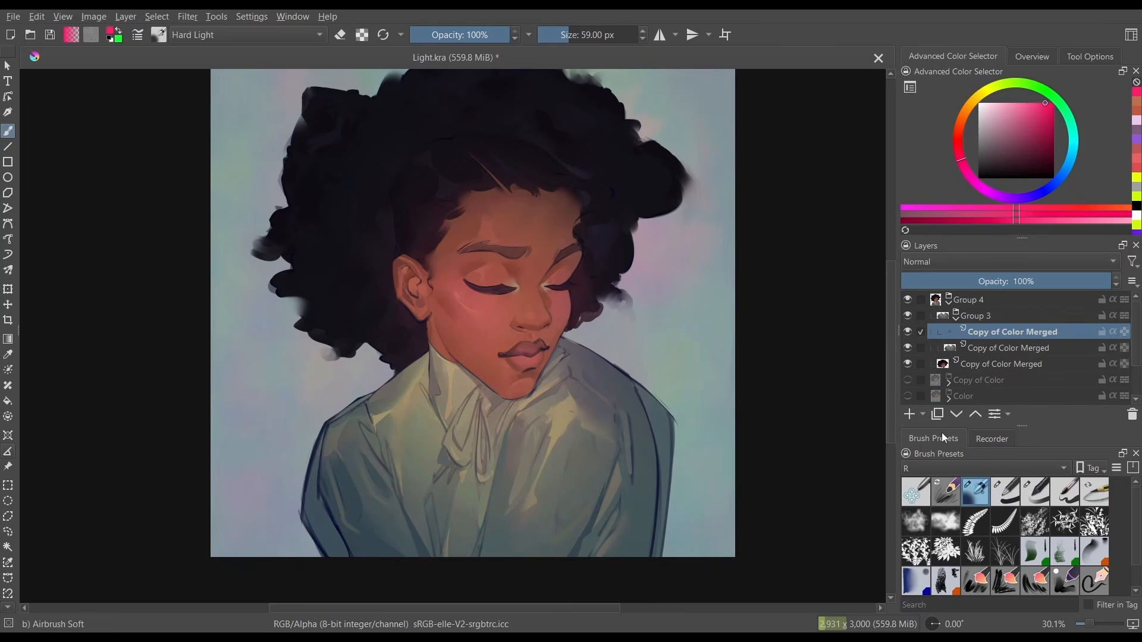
click(1113, 331)
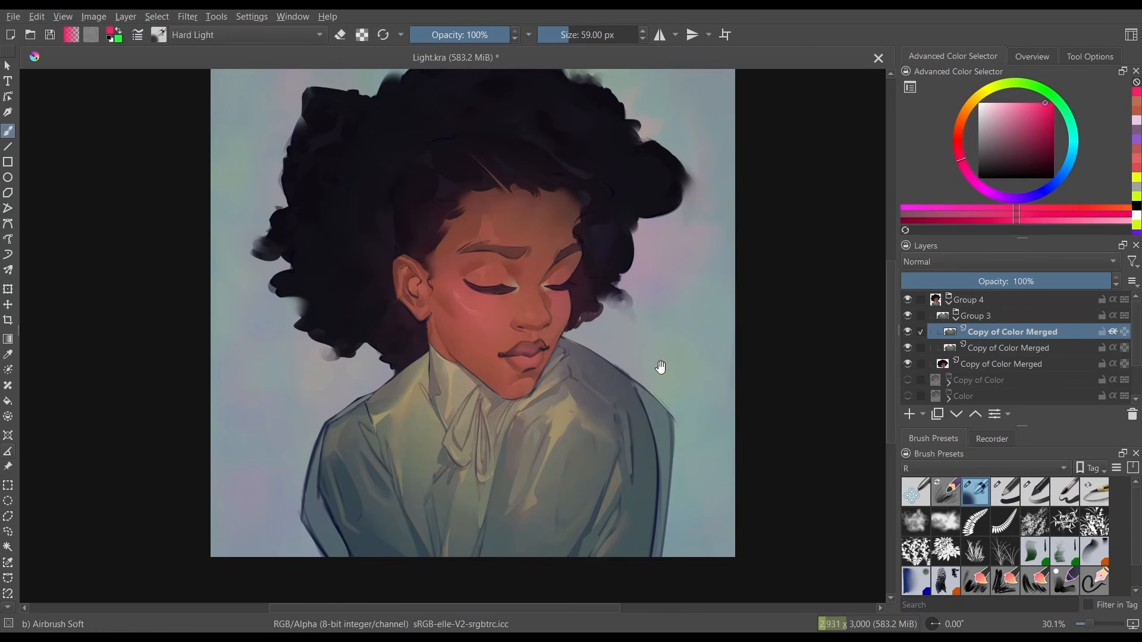
Start a Gradient Map filter on the duplicated shirt layer and try the Amethyst 1 and Bikini Sunglasses gradients.
click(188, 16)
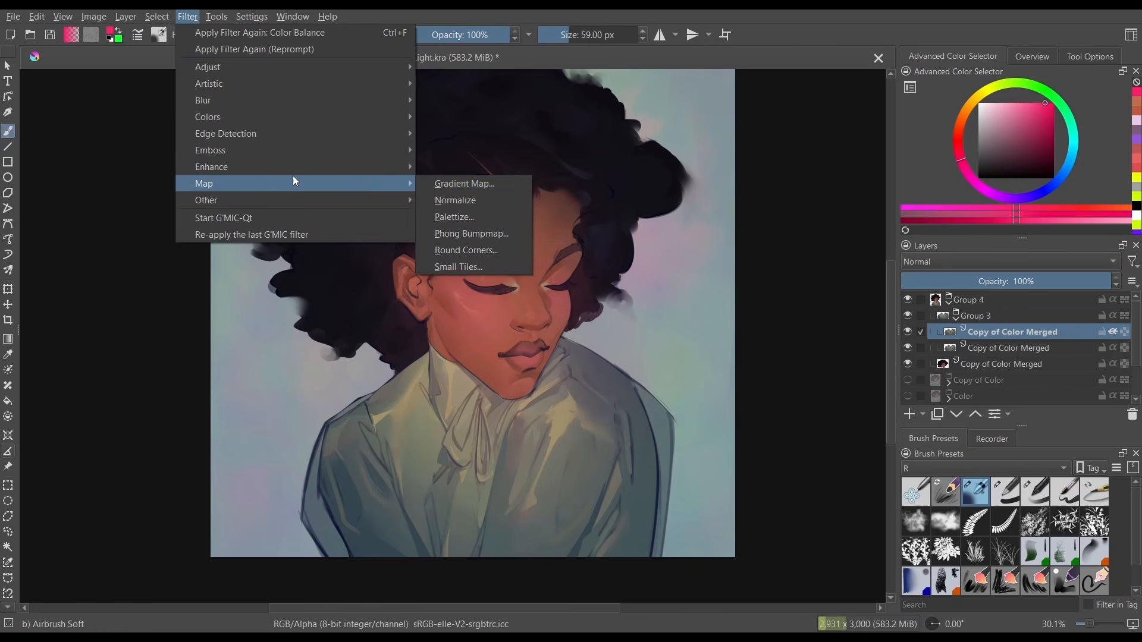
click(464, 183)
click(979, 328)
click(951, 326)
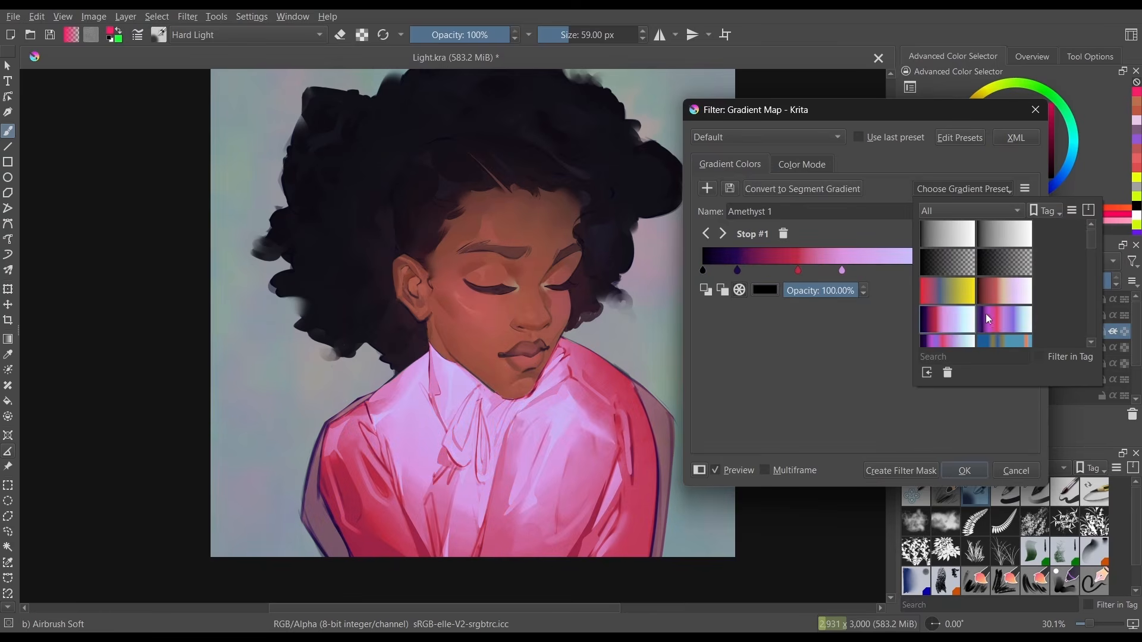
drag(1091, 237, 1091, 242)
scroll(1092, 242, down, 3)
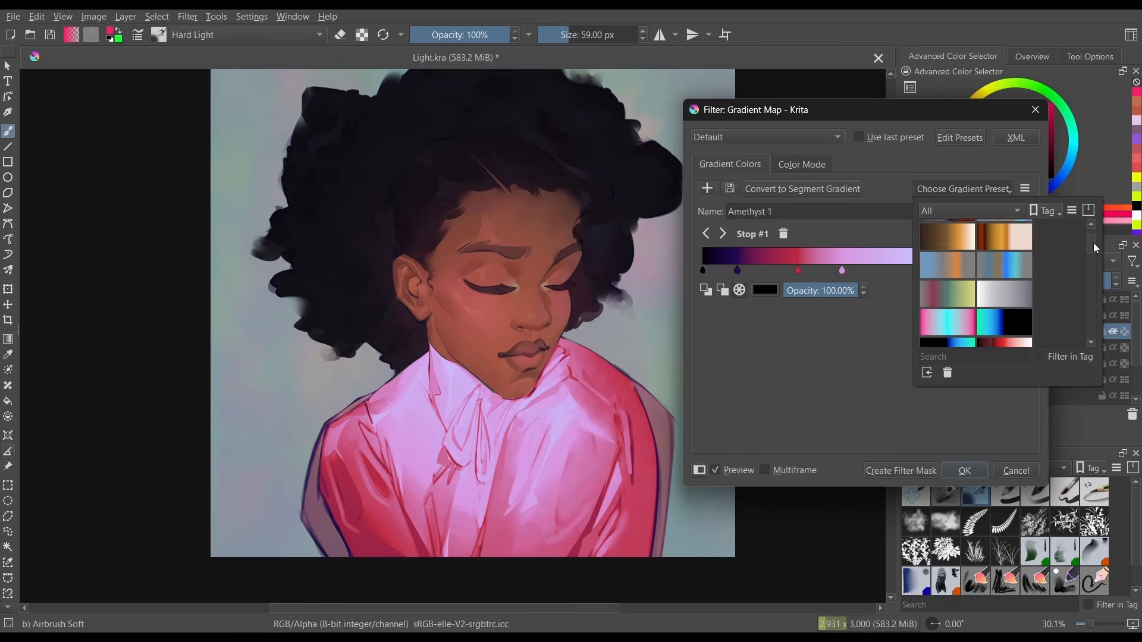
click(943, 318)
click(957, 304)
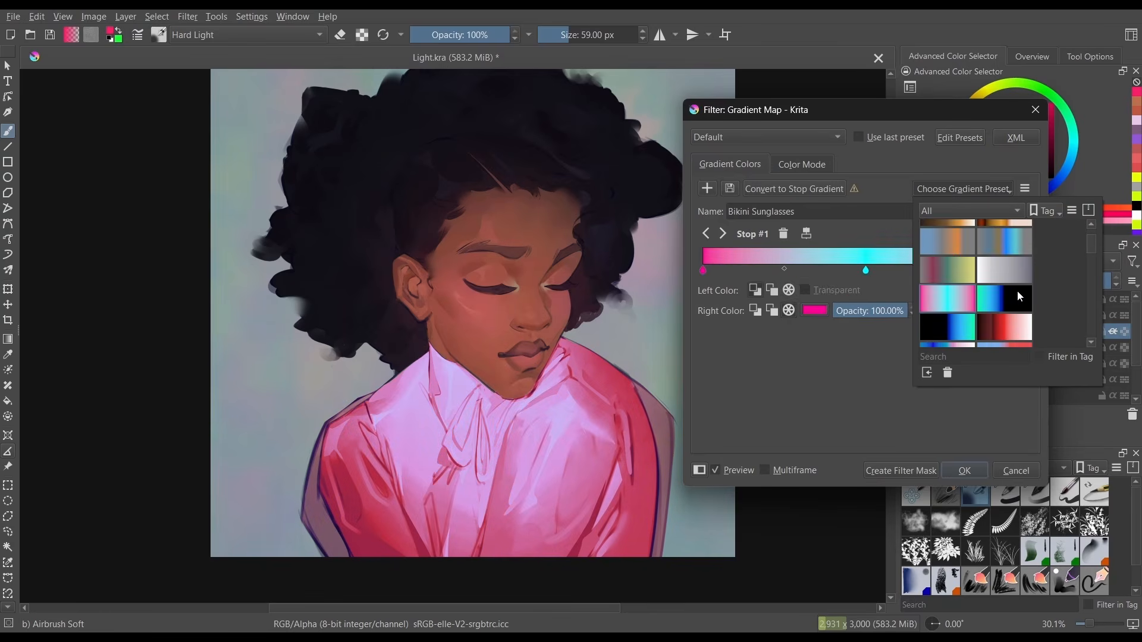
Try the Blue Sunset and Cold Rainbow gradient presets on the shirt.
scroll(1026, 250, down, 2)
drag(1091, 248, 1086, 246)
click(1011, 237)
click(1006, 293)
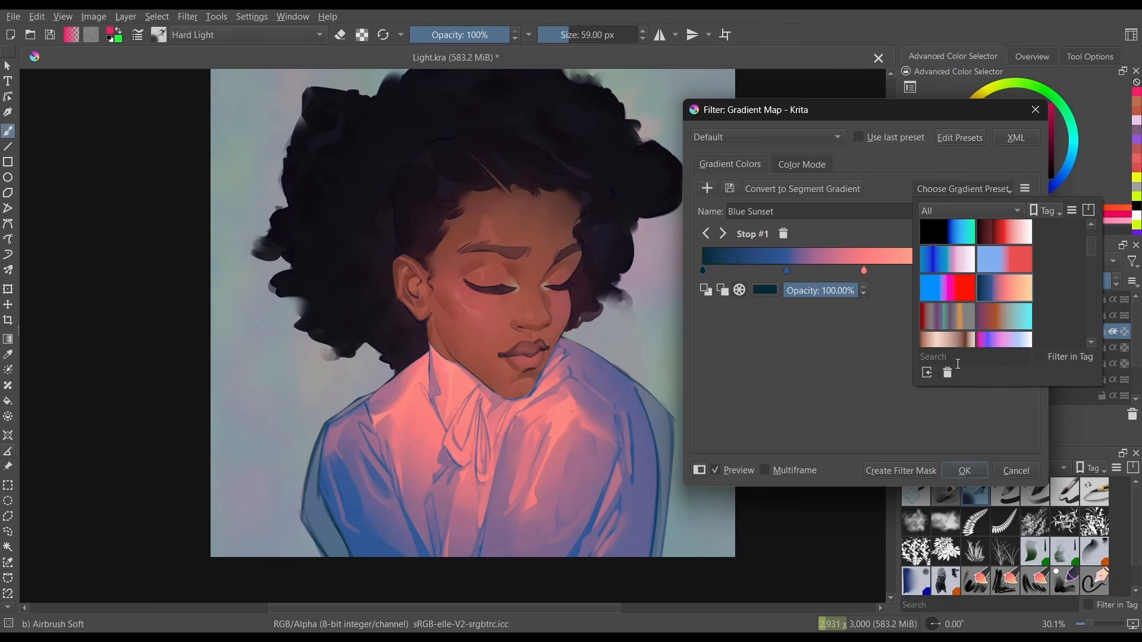
scroll(1090, 248, down, 3)
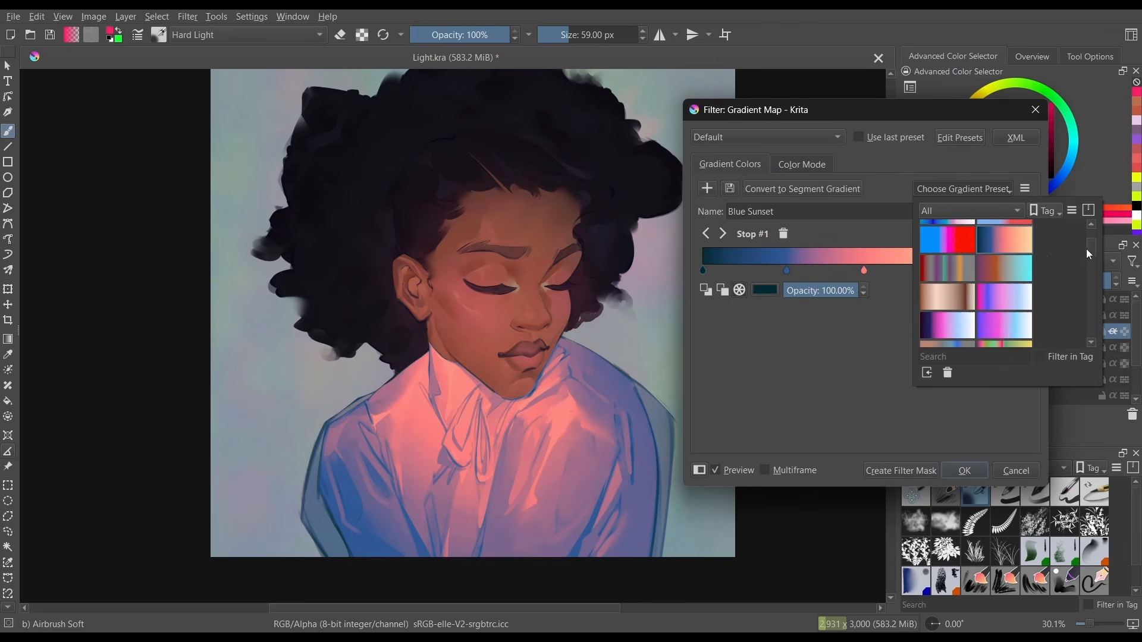
click(1003, 318)
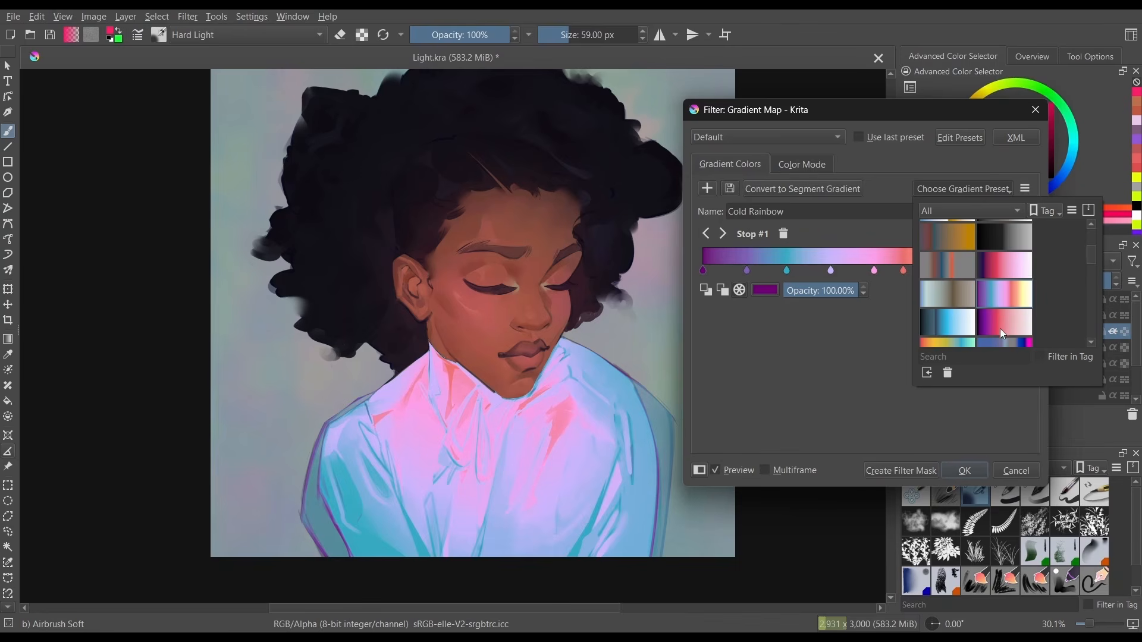
Choose the Sunset Fire gradient preset and apply the Gradient Map to the shirt layer.
scroll(1090, 257, down, 3)
drag(1090, 260, 1089, 278)
click(1004, 291)
drag(1091, 285, 1092, 314)
click(1013, 301)
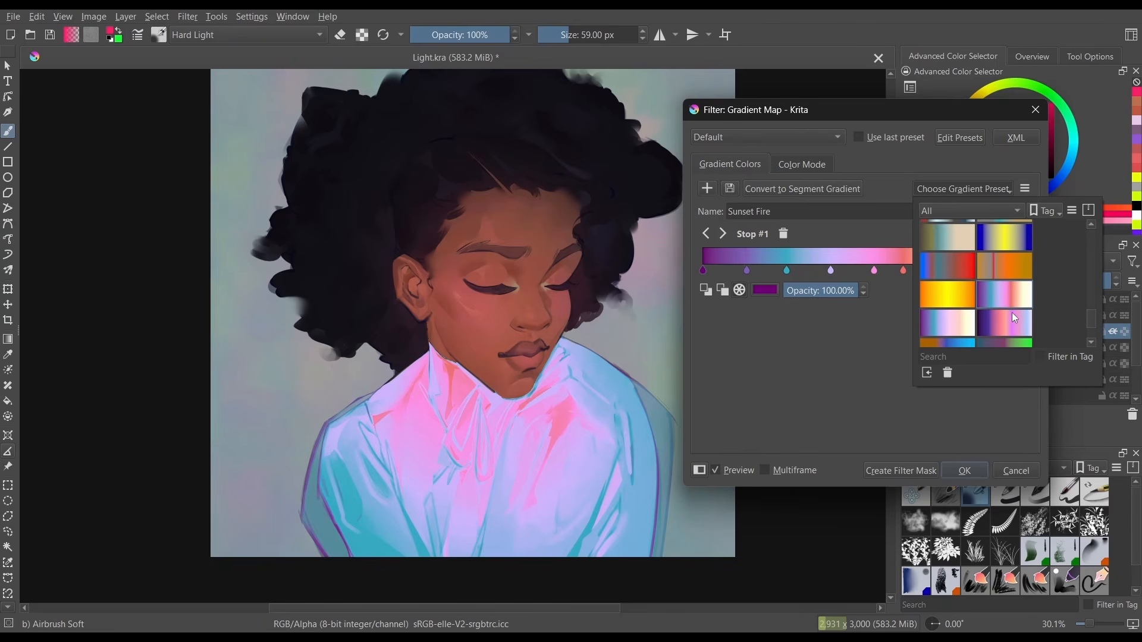
click(971, 464)
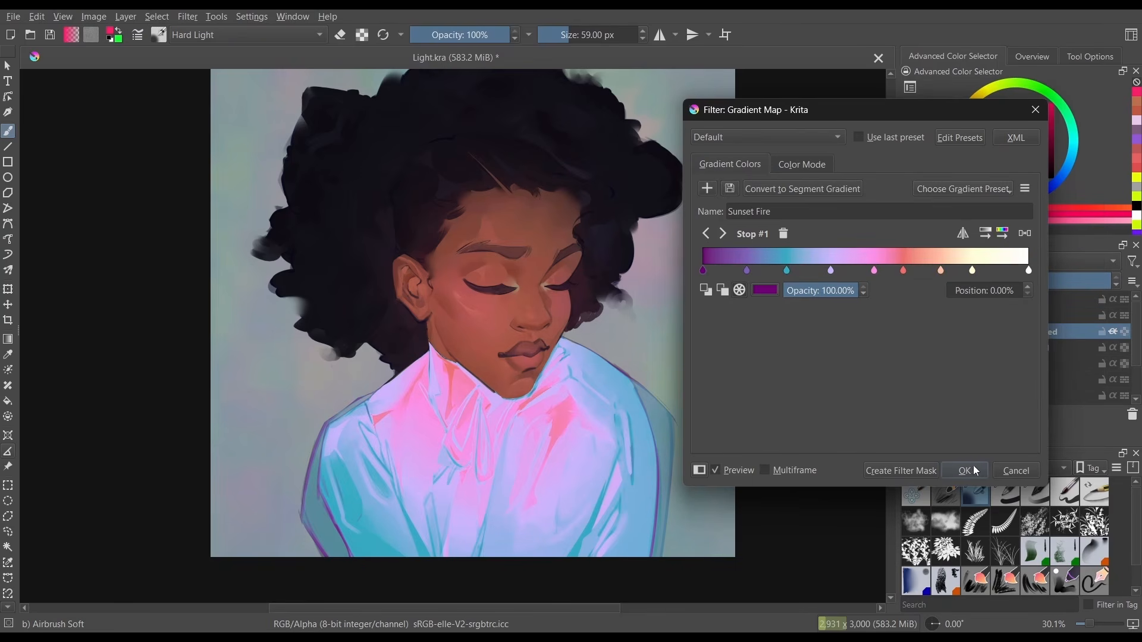
click(969, 472)
Try the Addition and Burn blending modes on the gradient-mapped shirt layer and settle on Color.
click(951, 261)
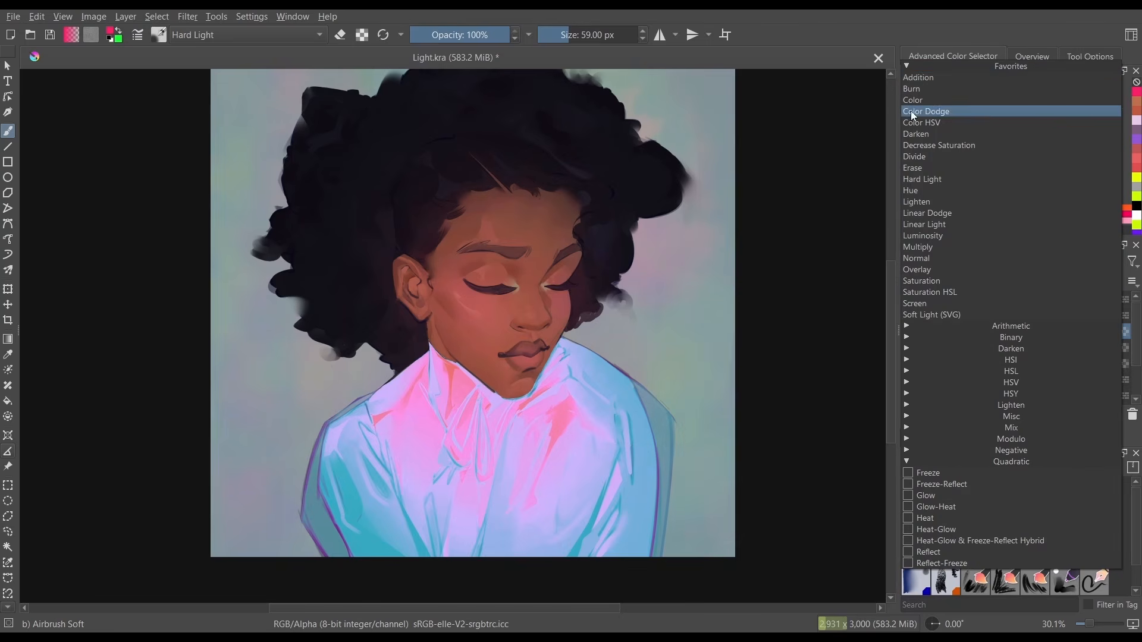
click(929, 77)
key(Down)
key(Down)
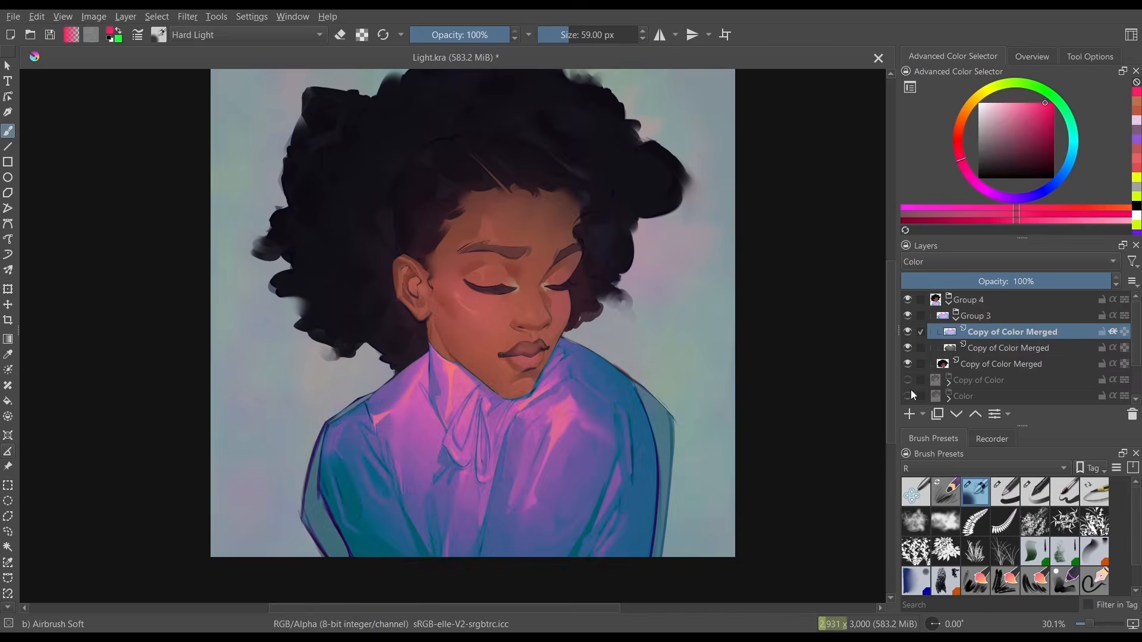
Try blending modes on the gradient-mapped shirt layer, including Luminosity and Soft Light (SVG).
key(Down)
key(Down)
key(Down)
key(Down)
key(Down)
key(Down)
key(Down)
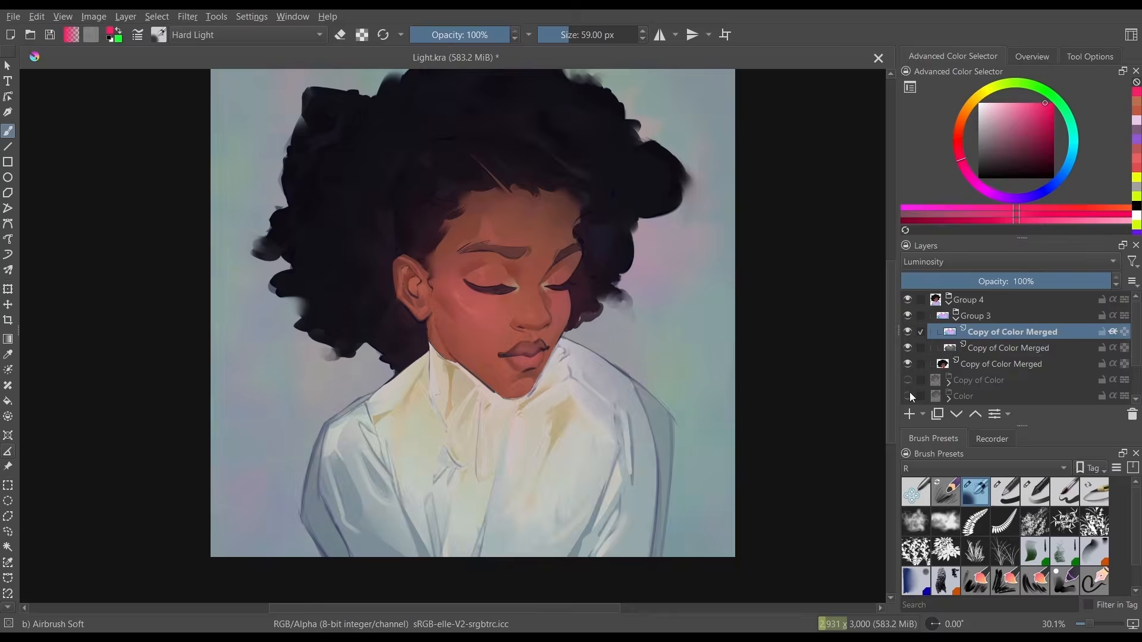
key(Down)
key(Down)
key(Down)
key(Down)
key(Down)
key(Down)
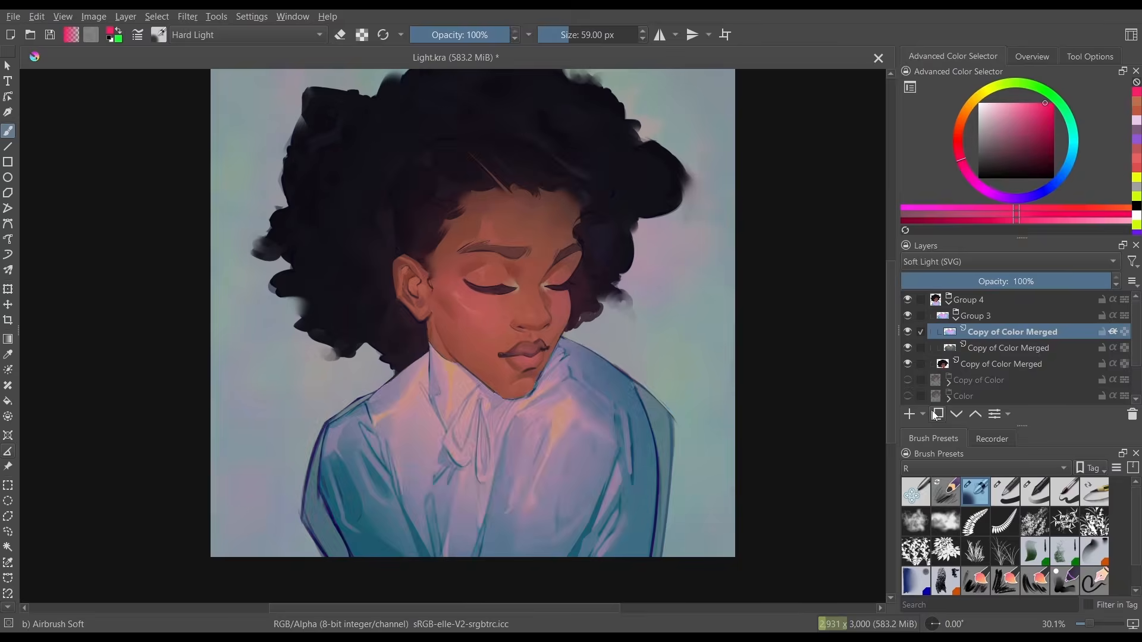
Try further blending modes on the gradient-mapped shirt layer, ending on Divide.
key(Down)
key(Down)
key(Down)
key(Down)
key(Down)
key(Down)
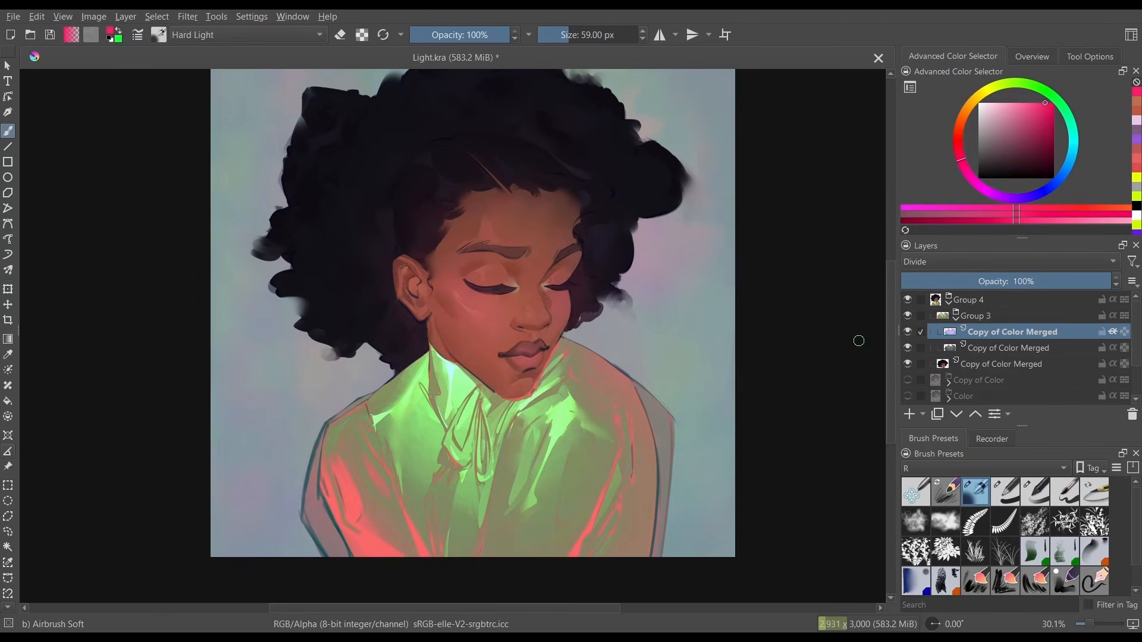
scroll(859, 340, down, 1)
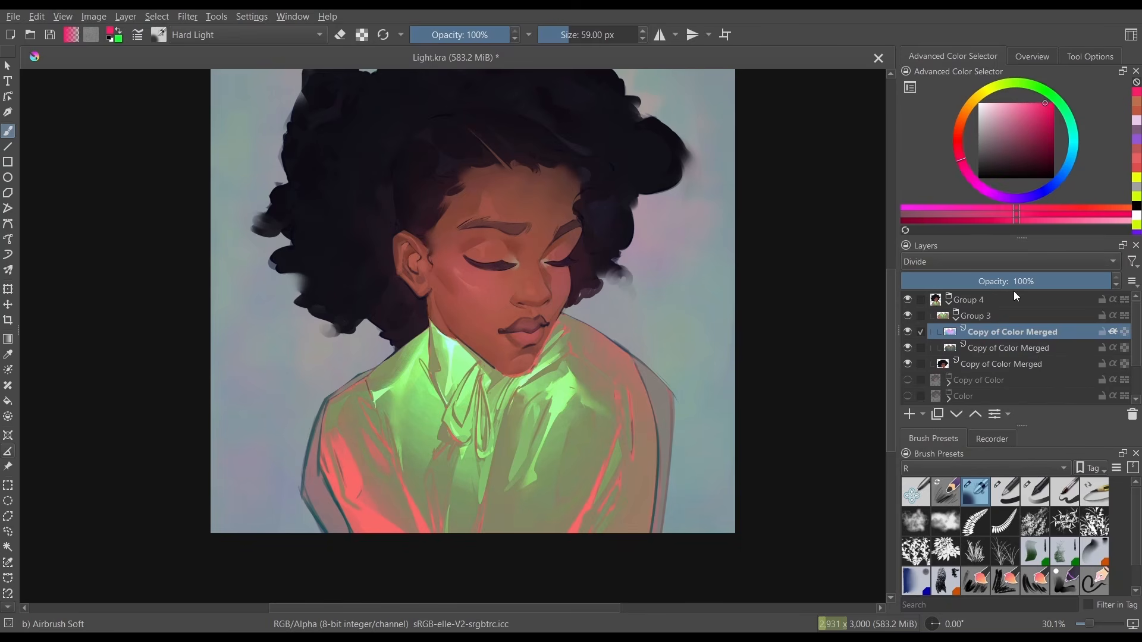
Try the Erase, Hard Light and Burn blending modes on the gradient-mapped shirt layer.
click(1009, 262)
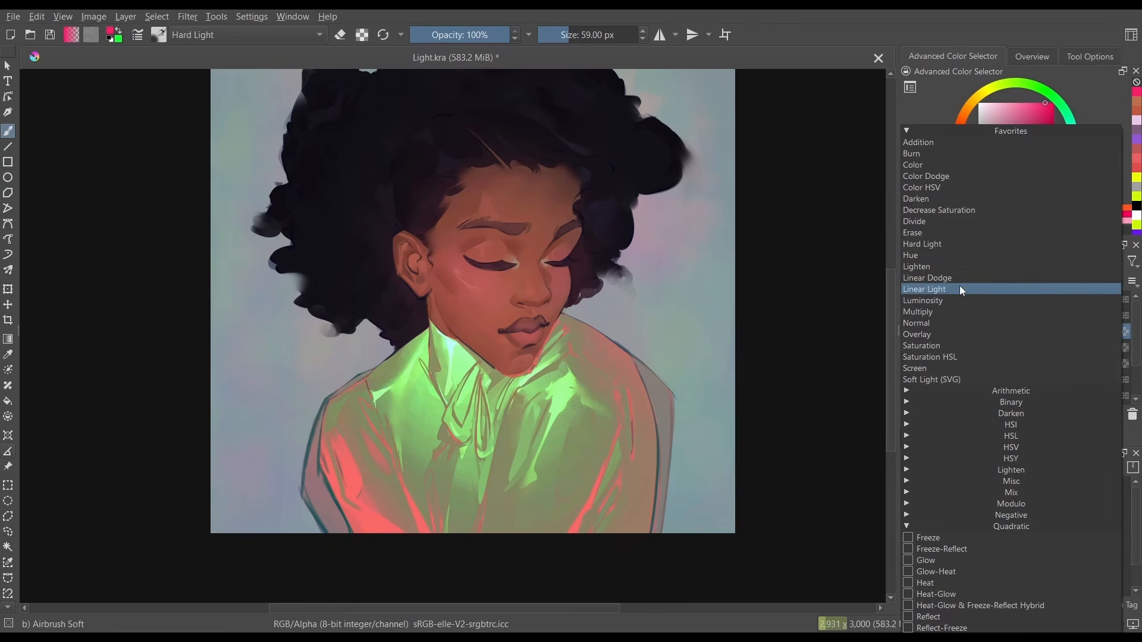
click(951, 231)
key(Down)
key(Down)
key(Down)
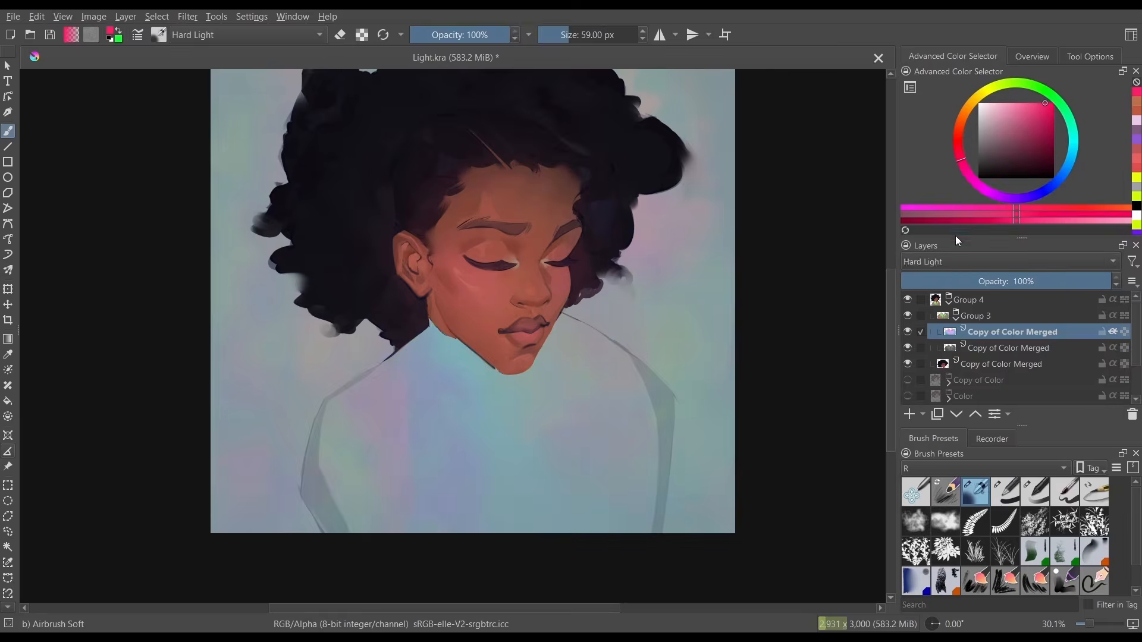
key(Down)
key(Down)
key(Down)
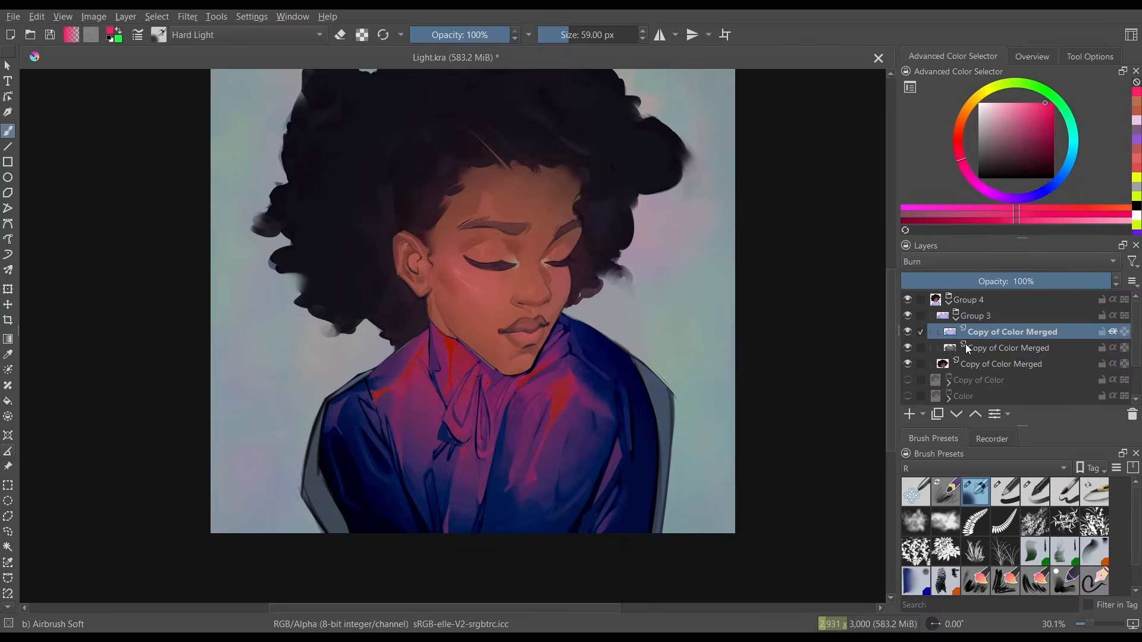
Try Darker Color on the gradient-mapped shirt layer, settle on the Gamma Dark blending mode and inspect the shirt up close.
key(Down)
key(Down)
key(Down)
key(Down)
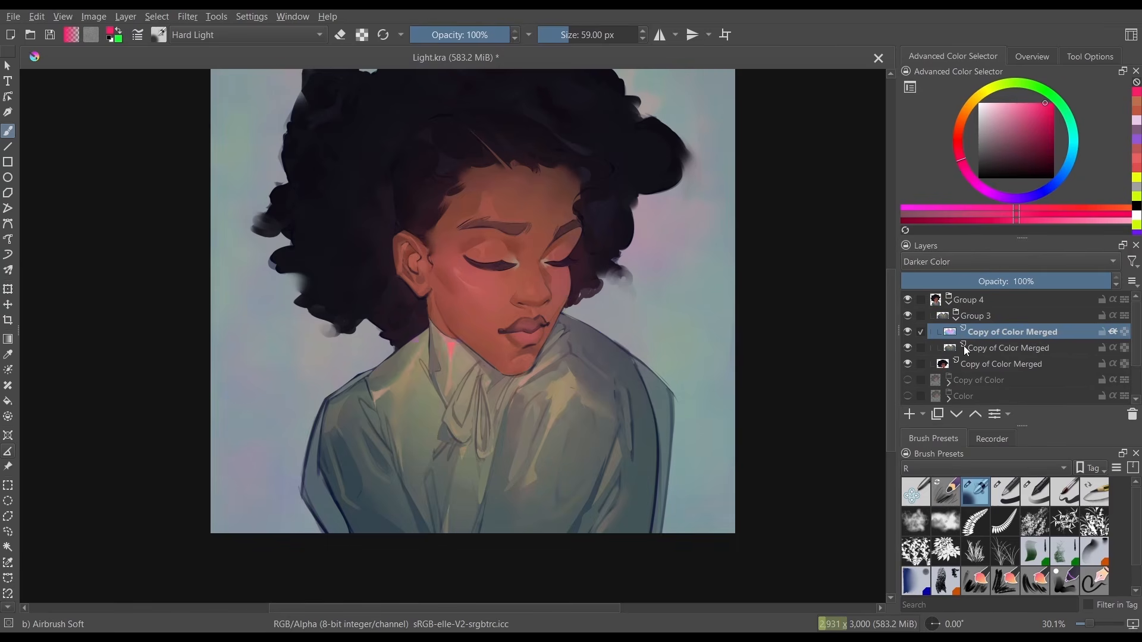
scroll(891, 299, up, 1)
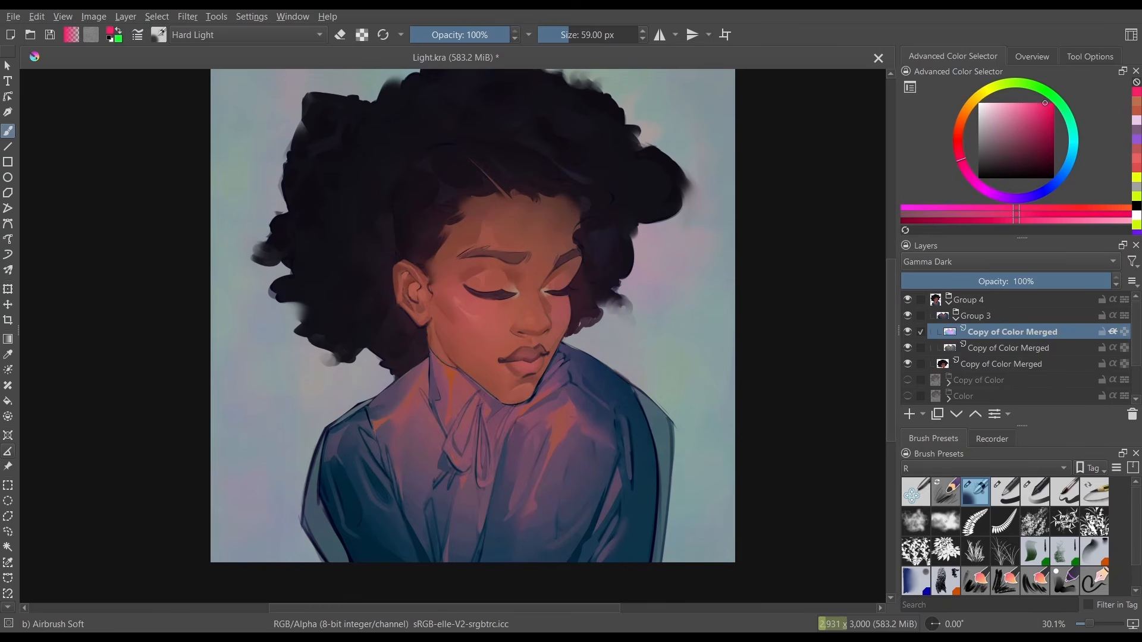
drag(506, 491, 577, 329)
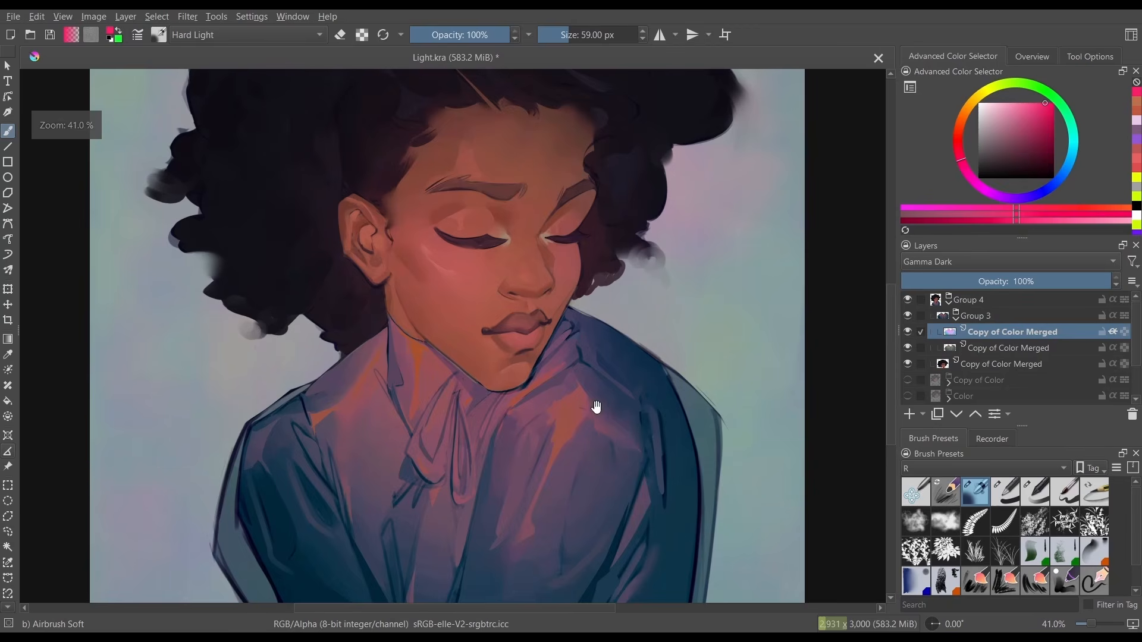
drag(552, 403, 587, 421)
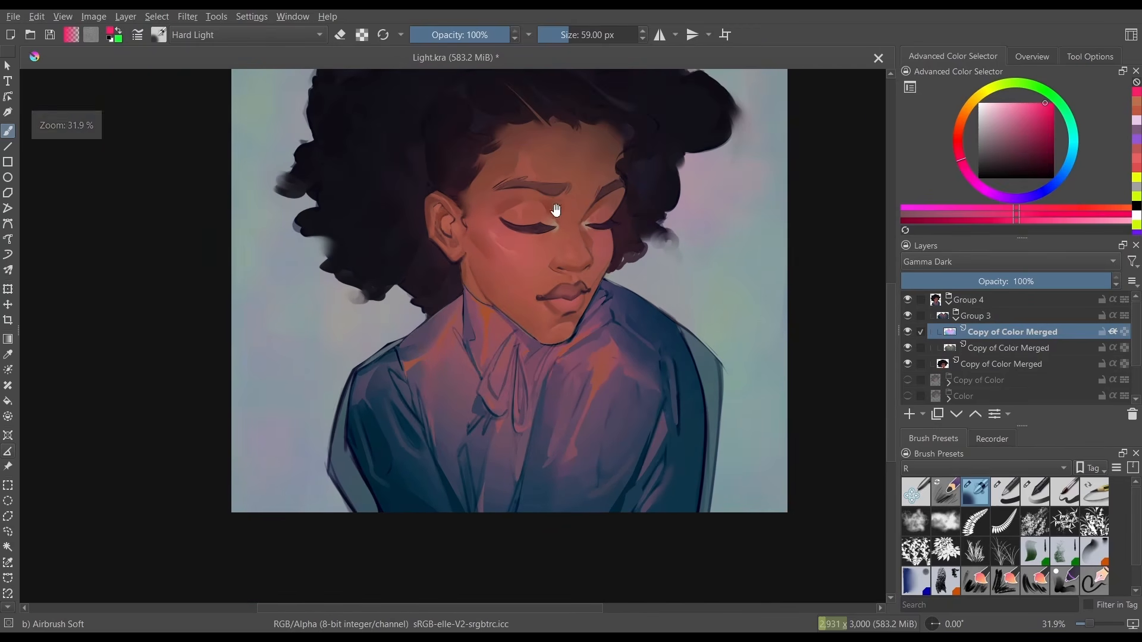
drag(546, 370, 543, 426)
drag(527, 326, 518, 408)
drag(424, 293, 416, 278)
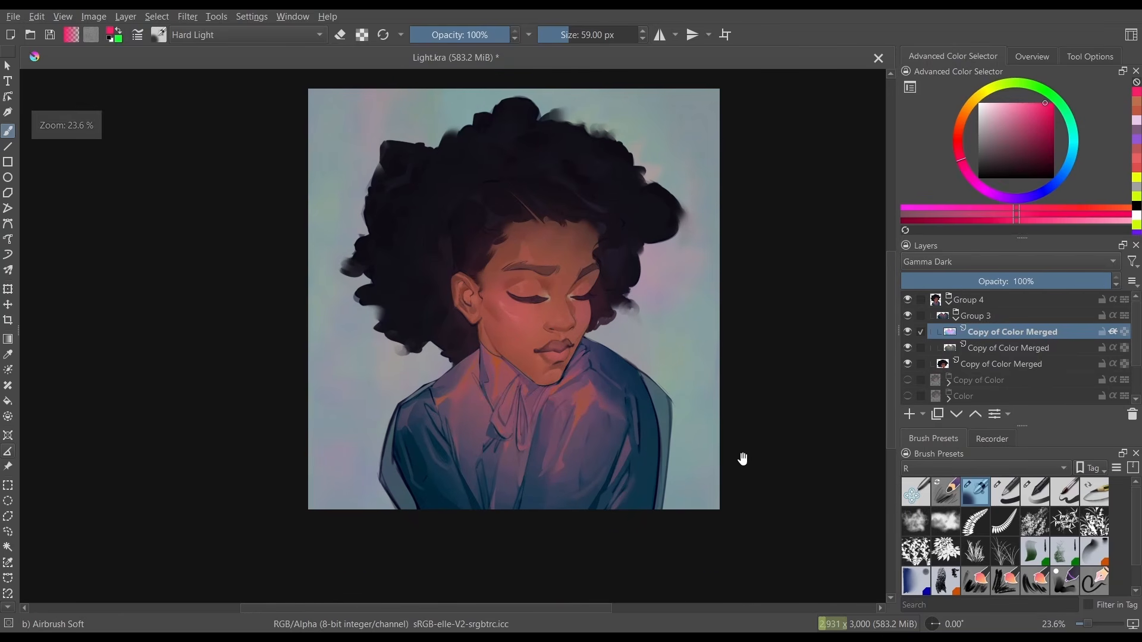
Duplicate the Copy of BG background layer and reapply the last Gradient Map filter to the duplicate.
click(957, 321)
click(976, 380)
click(938, 415)
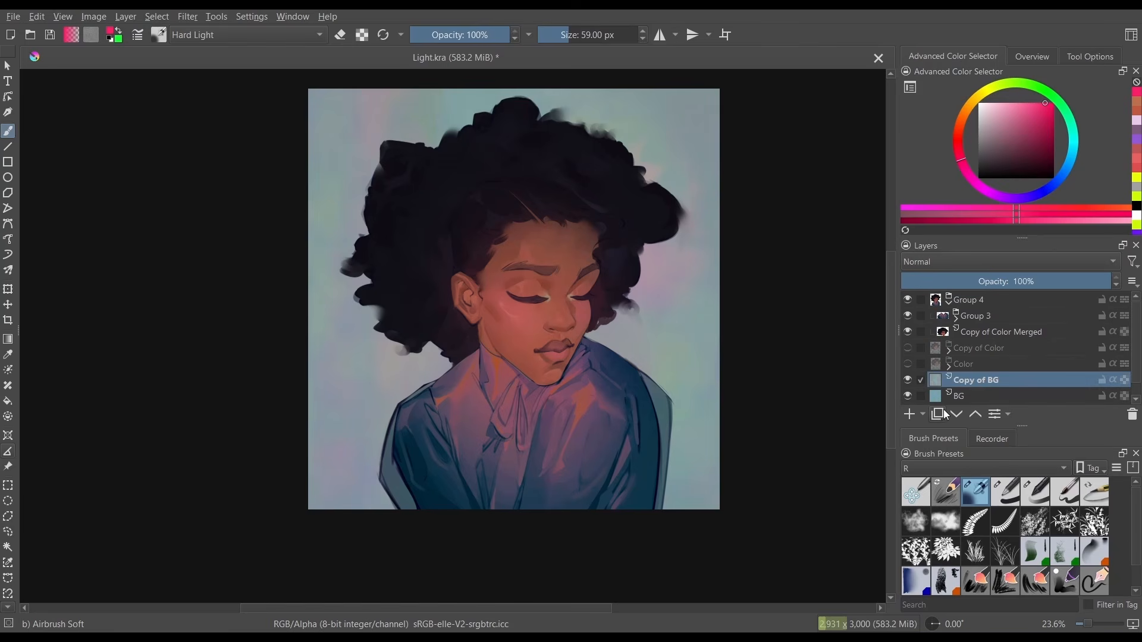
click(938, 414)
click(187, 16)
mouse_move(307, 182)
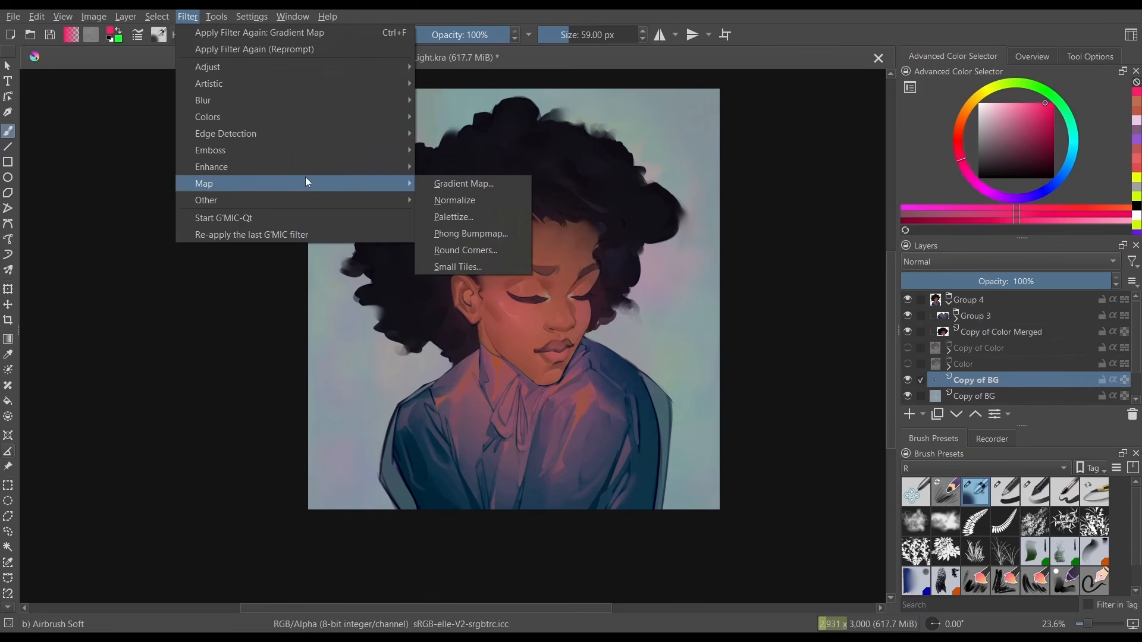
click(279, 33)
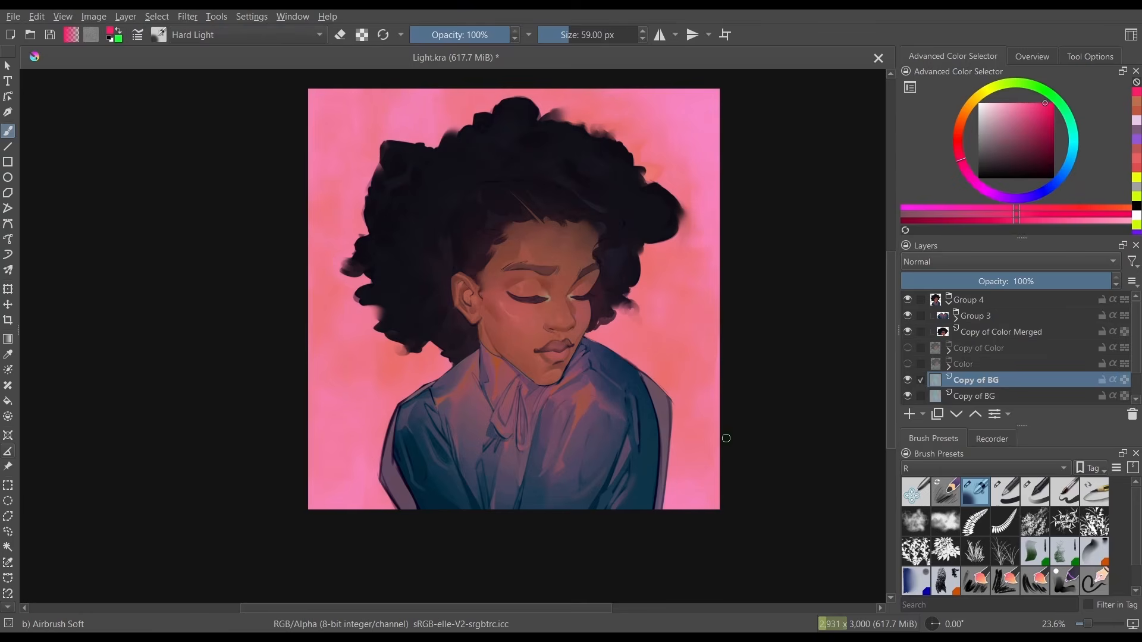
Try the Gamma Dark and Color blending modes on the gradient-mapped background copy and settle on Hard Light.
click(933, 262)
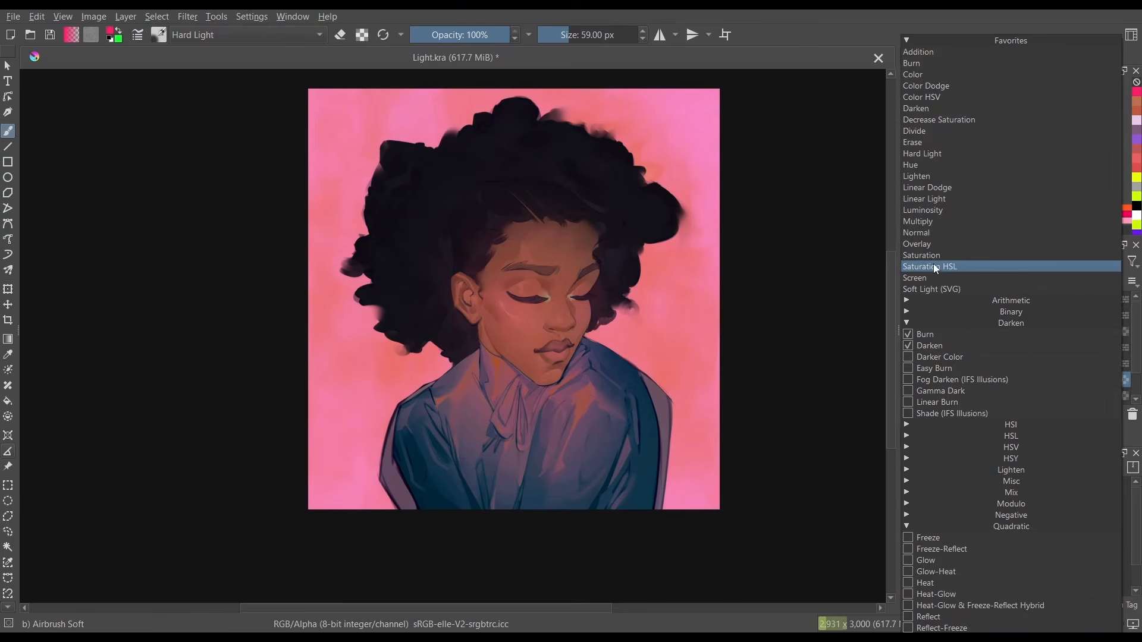
click(956, 391)
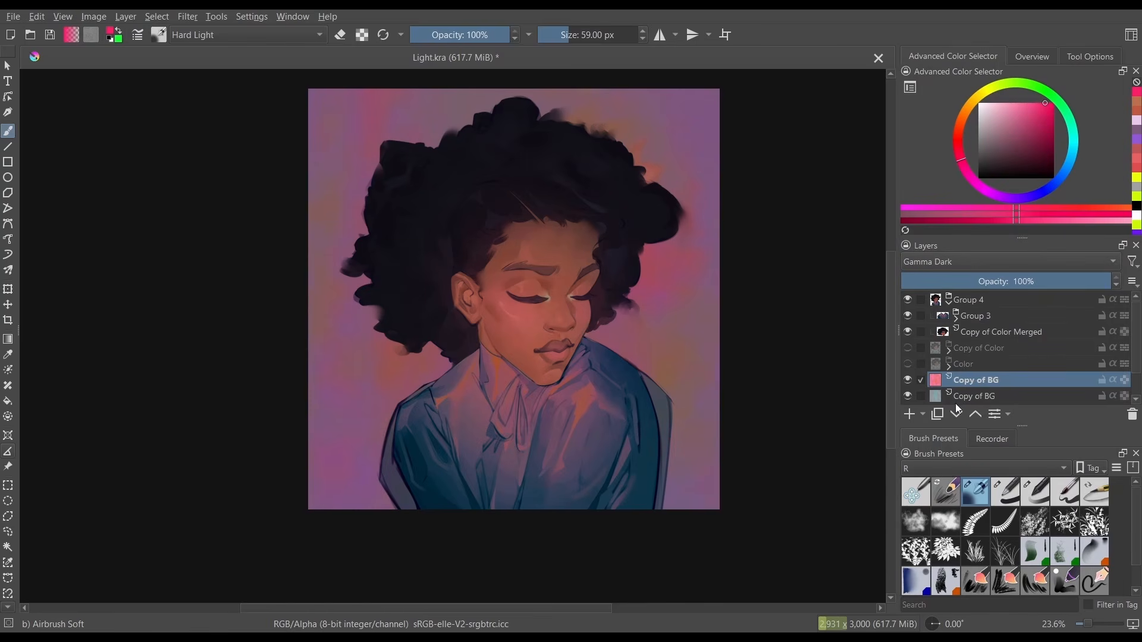
click(973, 264)
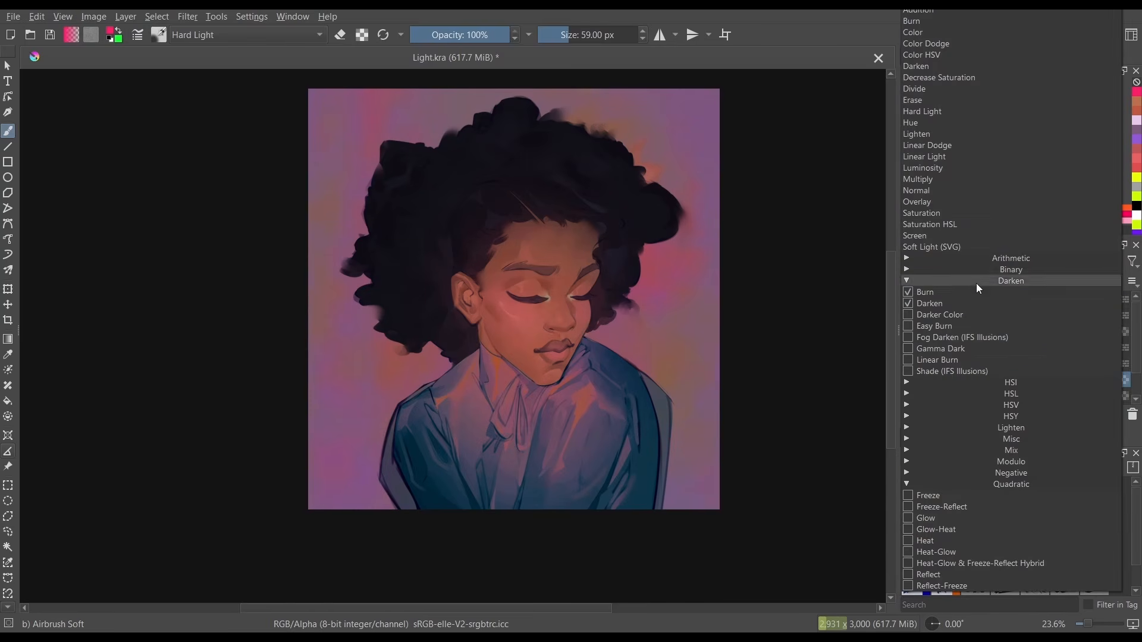
click(938, 12)
key(Down)
key(Down)
key(Down)
key(Down)
key(Down)
key(Down)
key(Down)
key(Down)
key(Down)
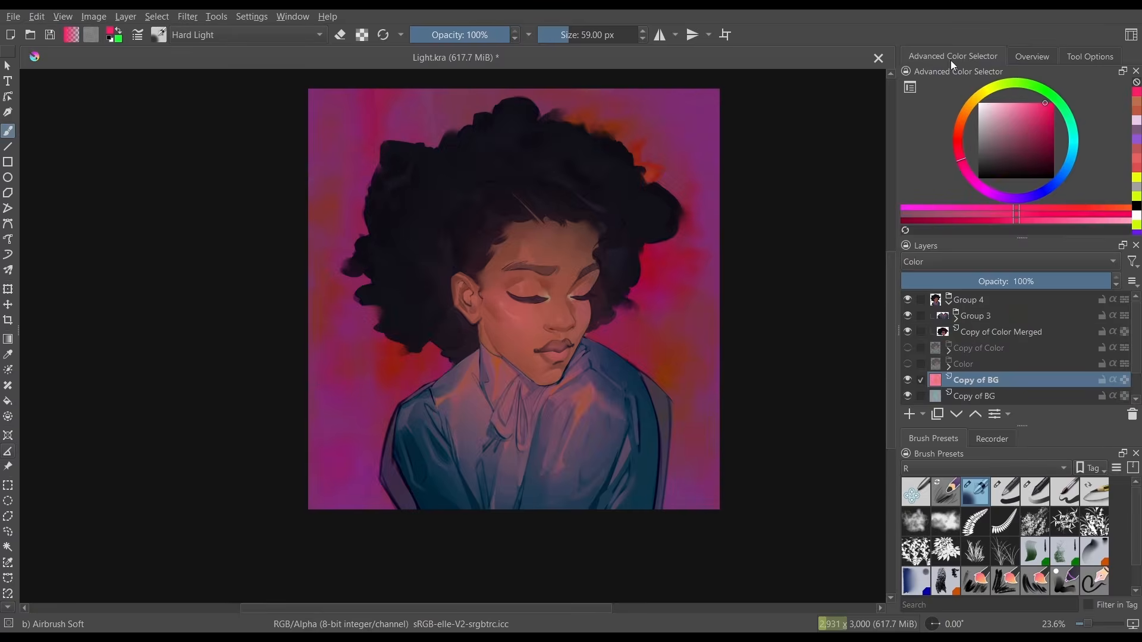
scroll(543, 387, up, 1)
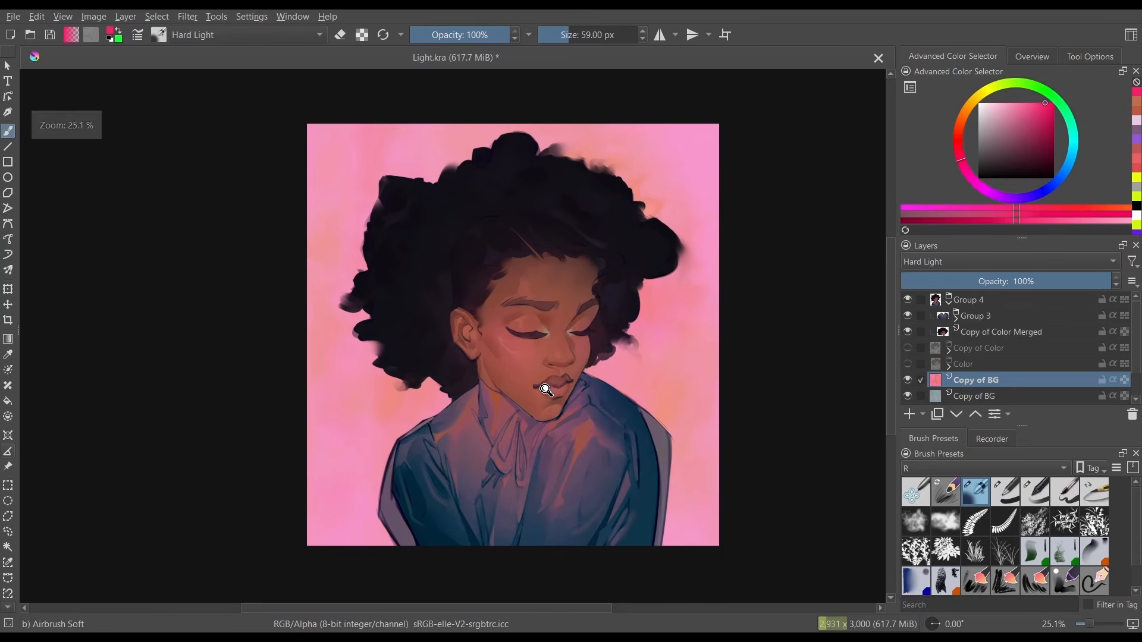
Compare the illustration with and without the gradient-mapped shirt and background layers by hiding and reshowing them.
click(955, 316)
click(909, 332)
click(955, 316)
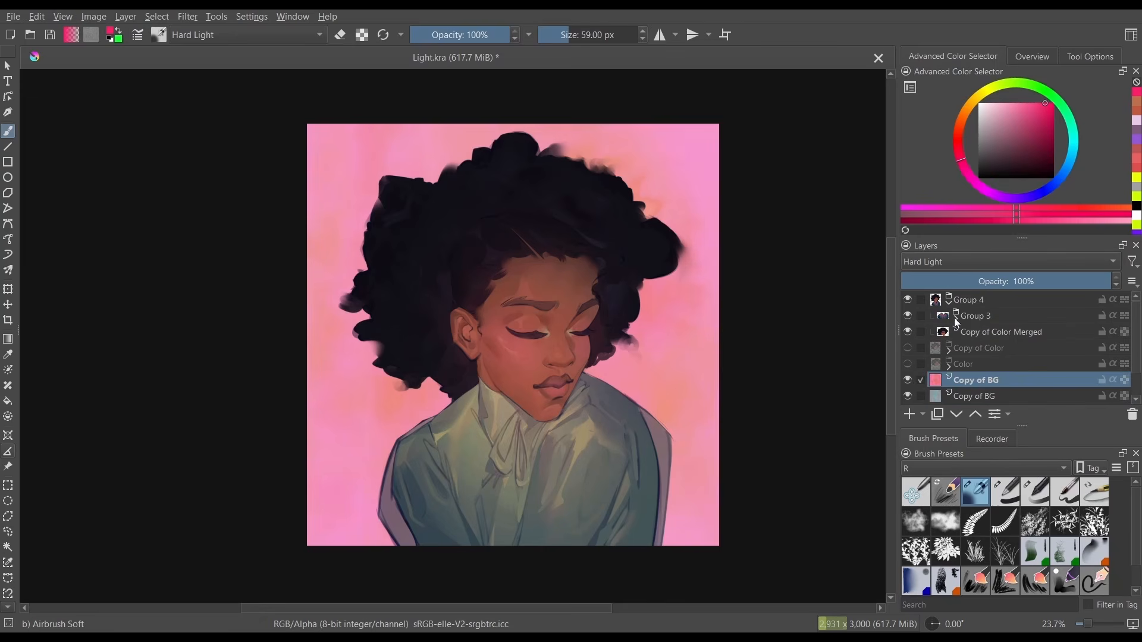
click(908, 380)
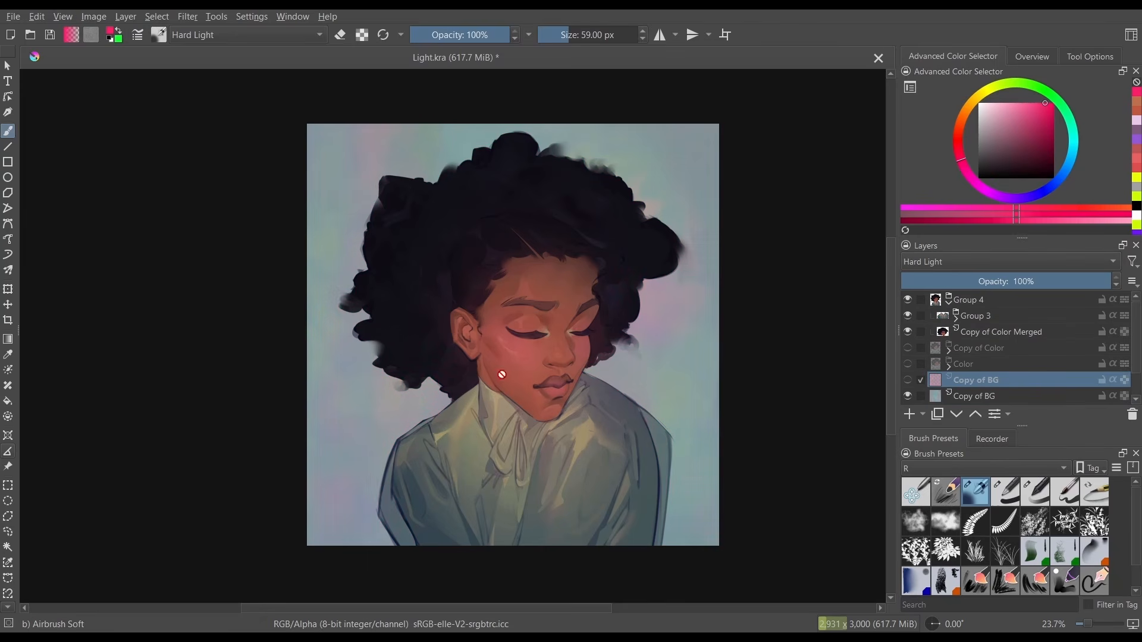
click(907, 380)
click(956, 315)
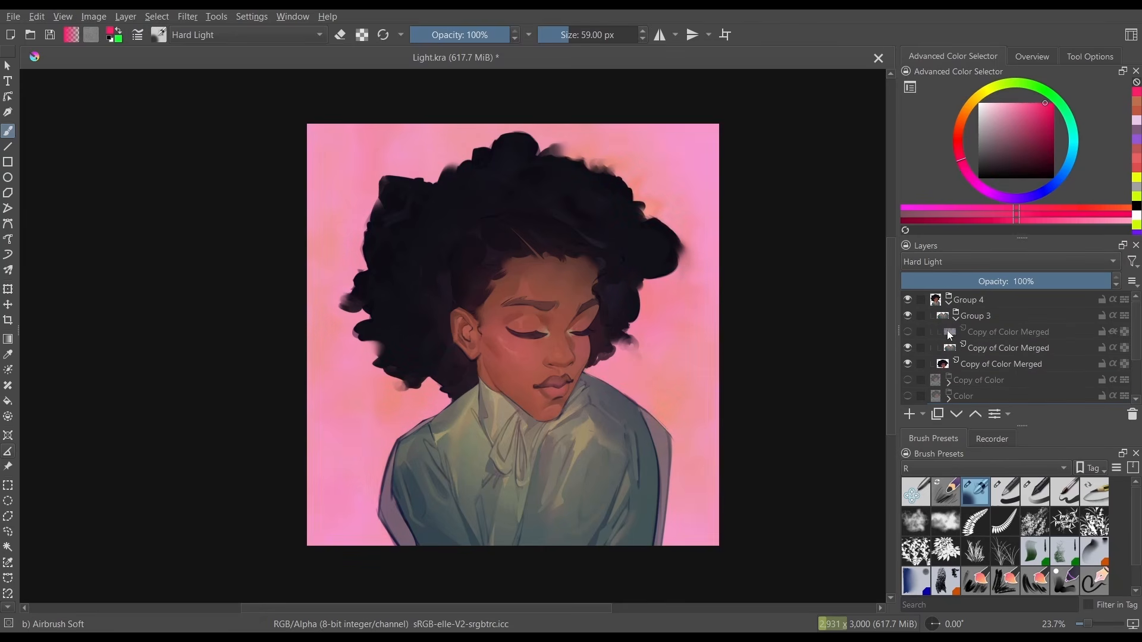
click(909, 332)
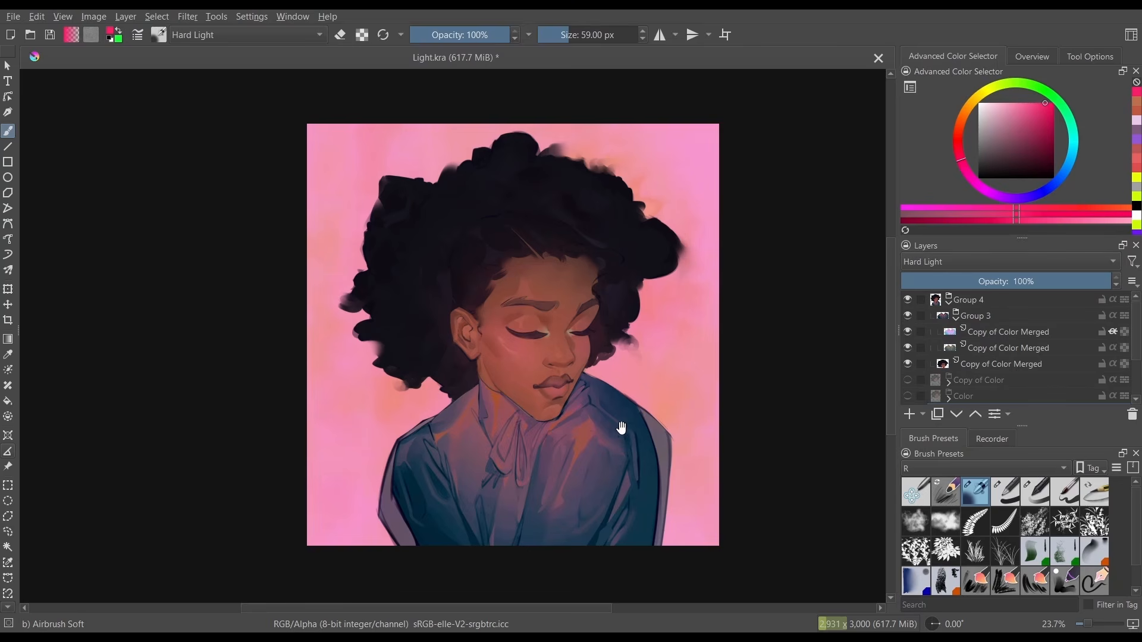
drag(623, 427, 621, 400)
drag(550, 396, 556, 408)
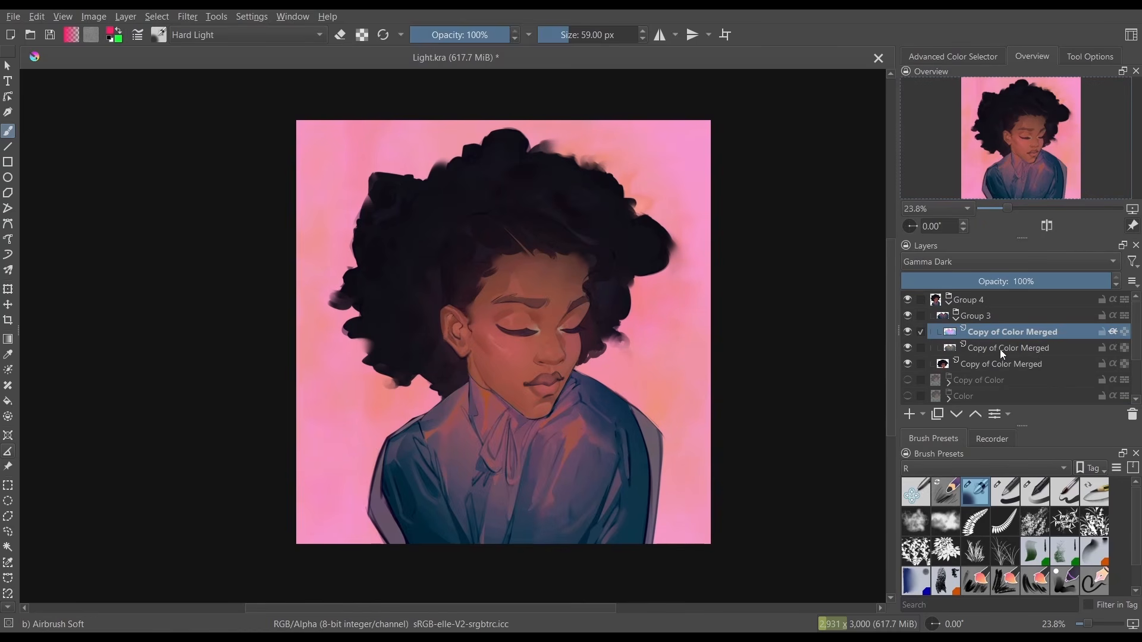
Duplicate the base shirt and background layers and merge each gradient-mapped layer into its duplicate.
click(1001, 349)
click(985, 333)
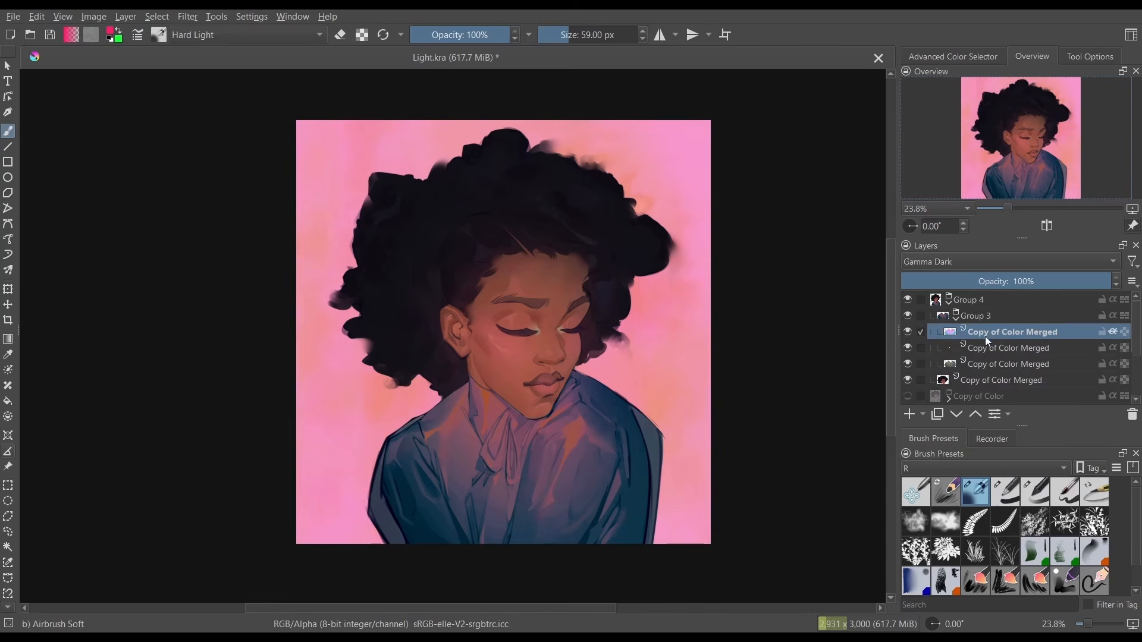
scroll(987, 351, down, 2)
click(990, 378)
click(939, 414)
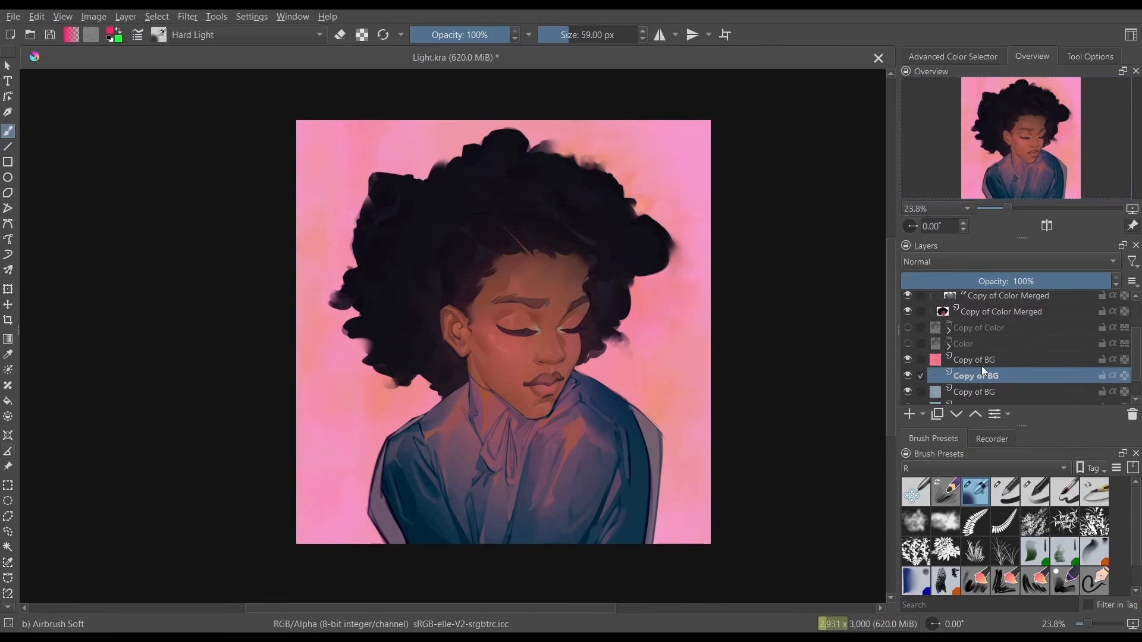
click(998, 365)
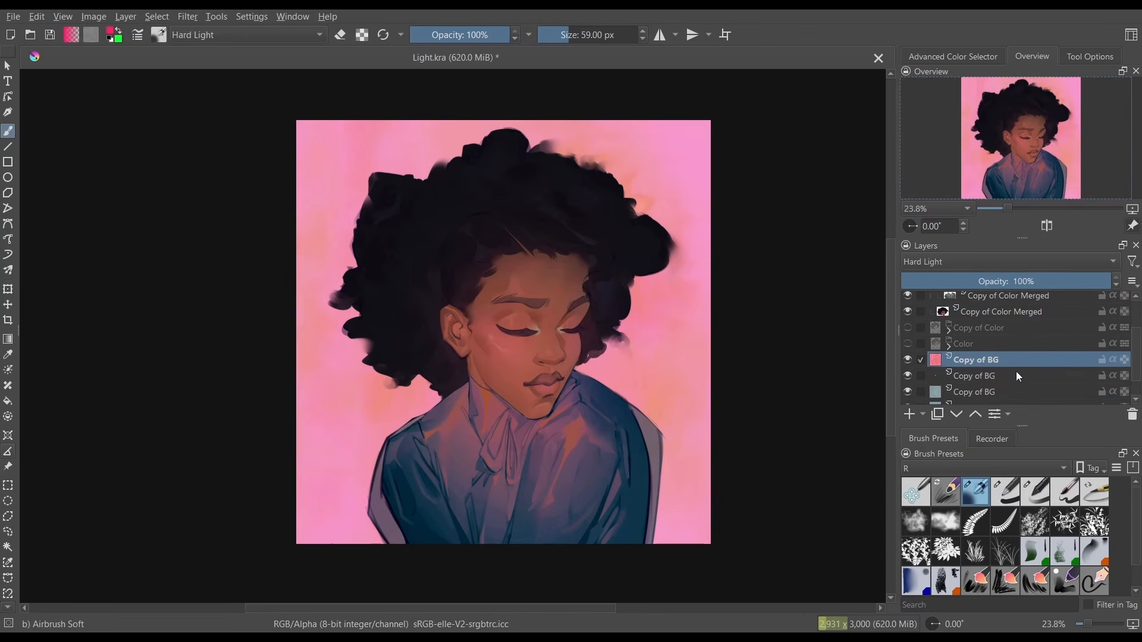
key(ctrl+e)
Apply a Color Adjustment curve to the merged shirt layer with a point at input 139, output 152 and a second point in the darker tones.
drag(1135, 355, 1135, 339)
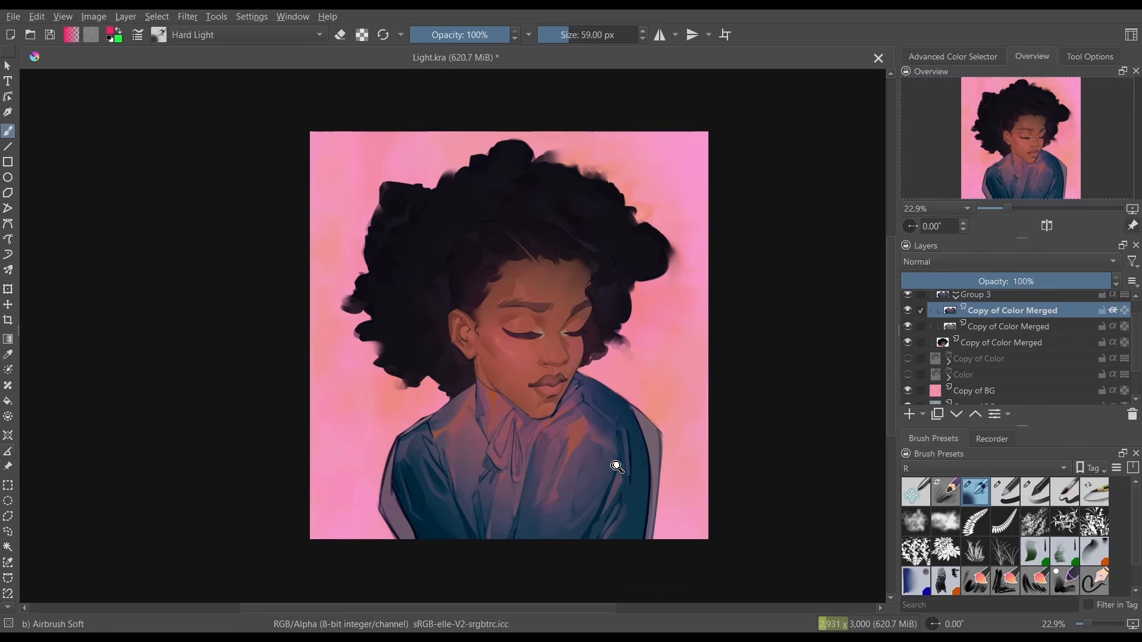
drag(616, 467, 617, 464)
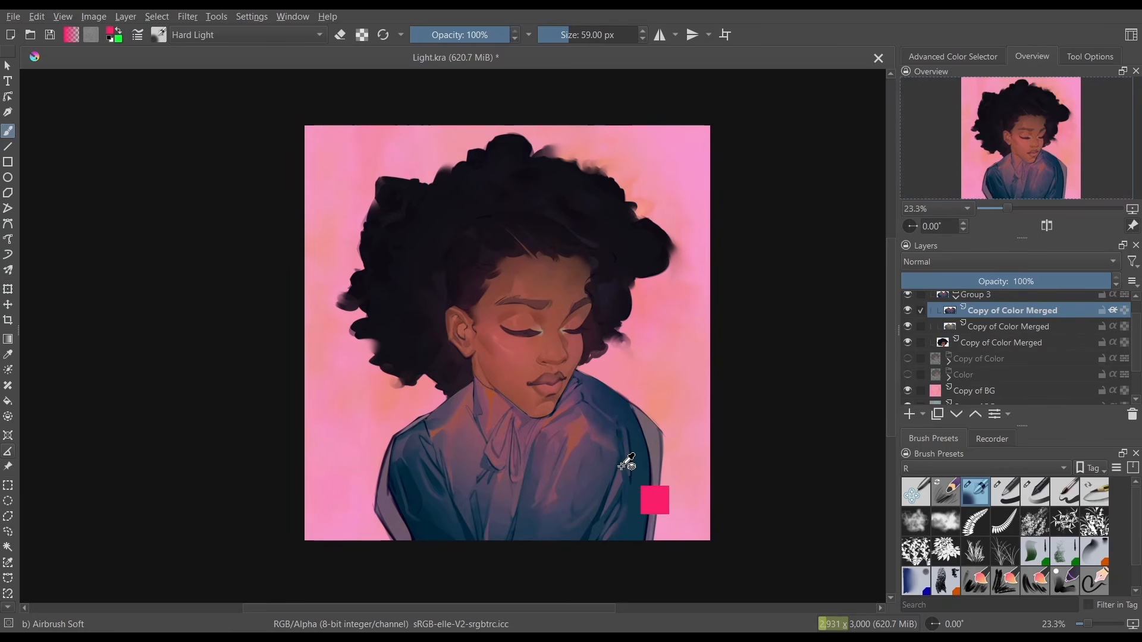
key(ctrl+m)
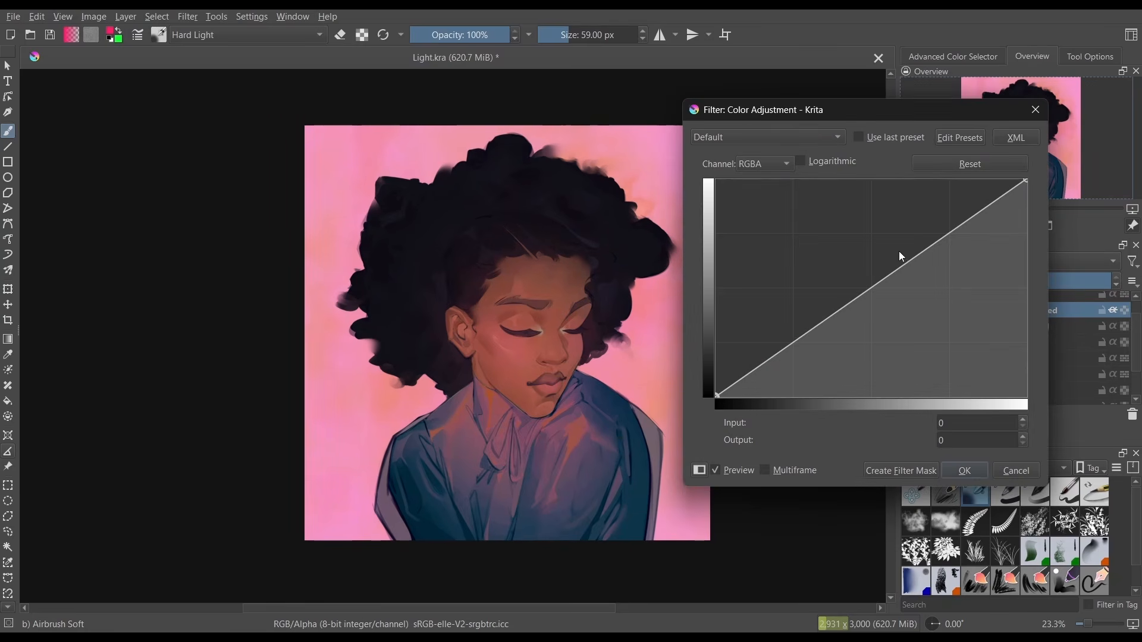
click(886, 267)
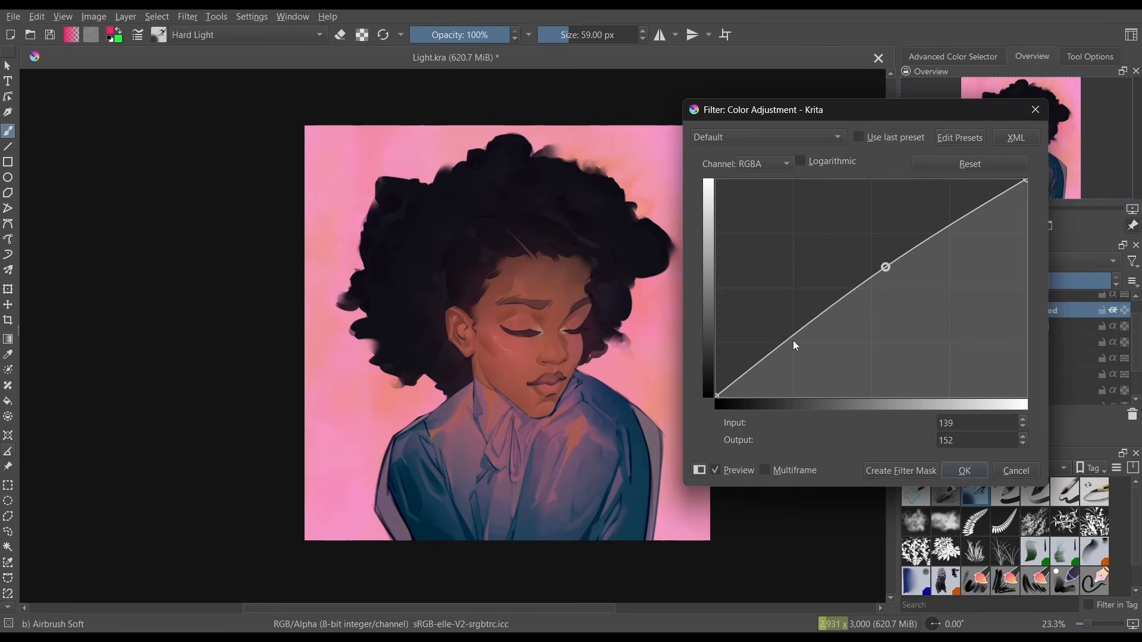
click(794, 341)
key(Return)
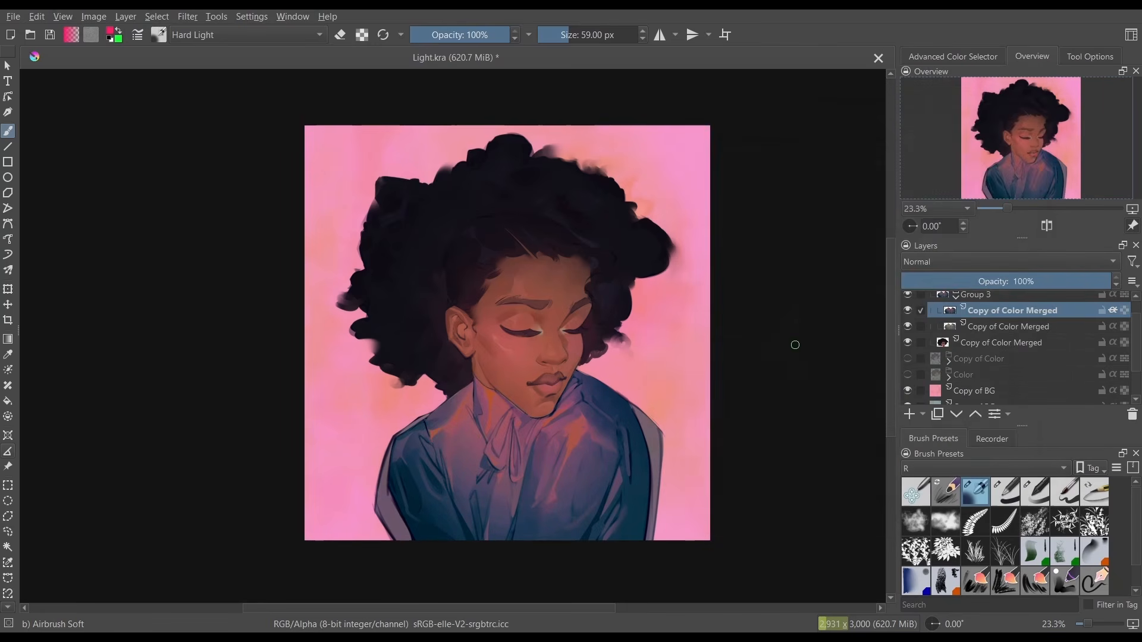
Start a Color Adjustment on the merged hair-and-skin layer, adding an RGBA curve point in the darker tones and another at input 146, output 155.
click(1022, 345)
key(ctrl+m)
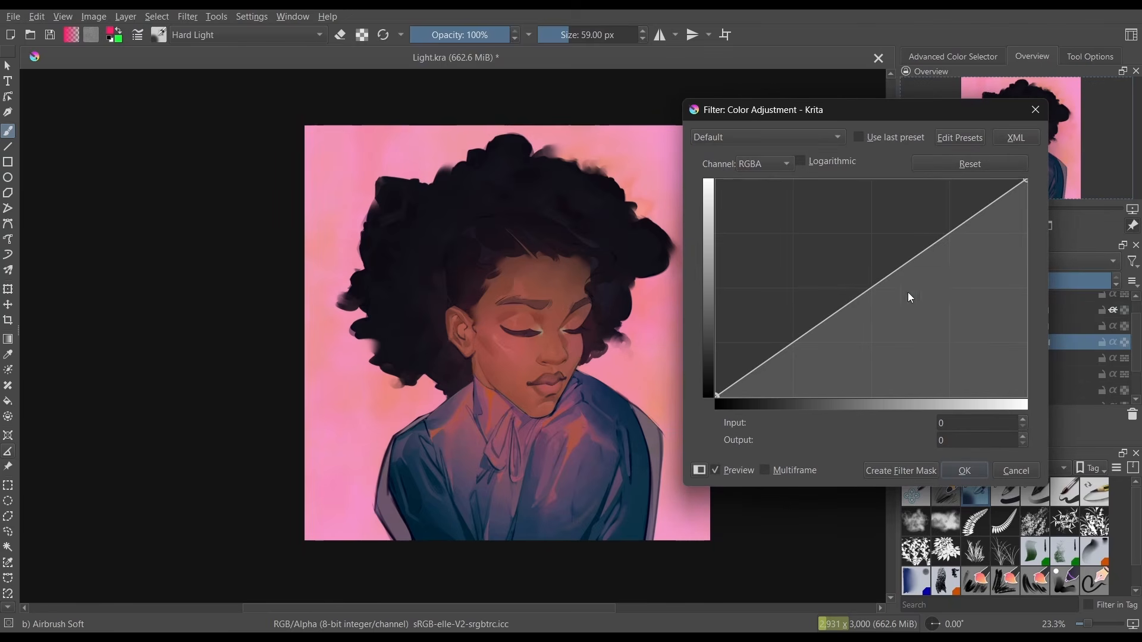
click(816, 326)
drag(884, 278, 893, 264)
Lower the Saturation curve slightly with a point at input 46, output 42, and apply the adjustment to the merged hair-and-skin layer.
click(768, 165)
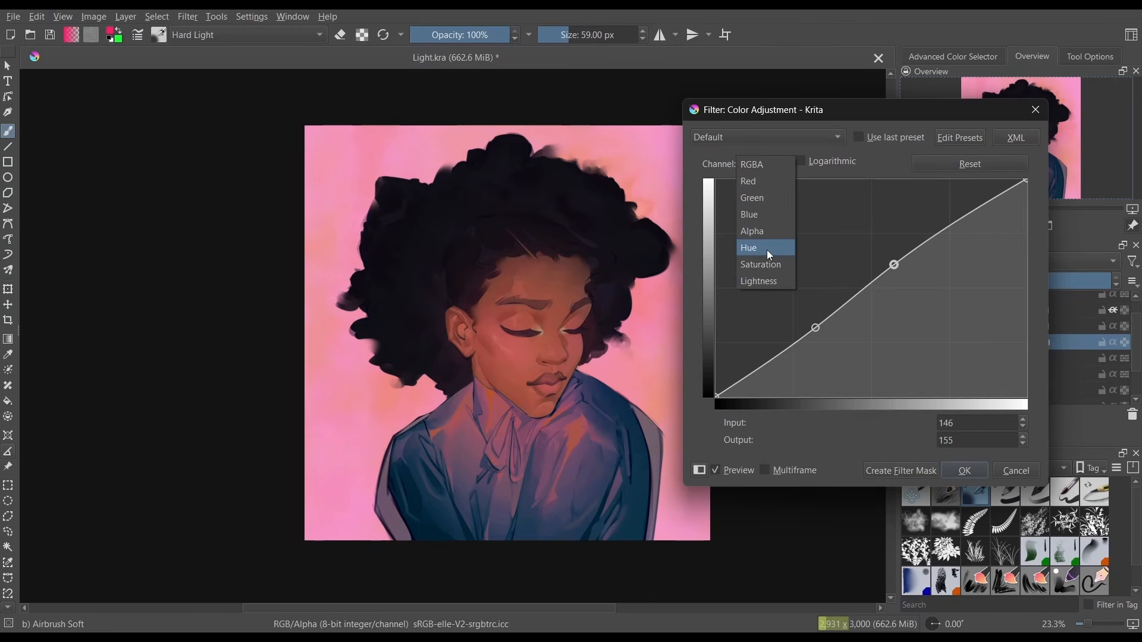
click(767, 265)
click(856, 305)
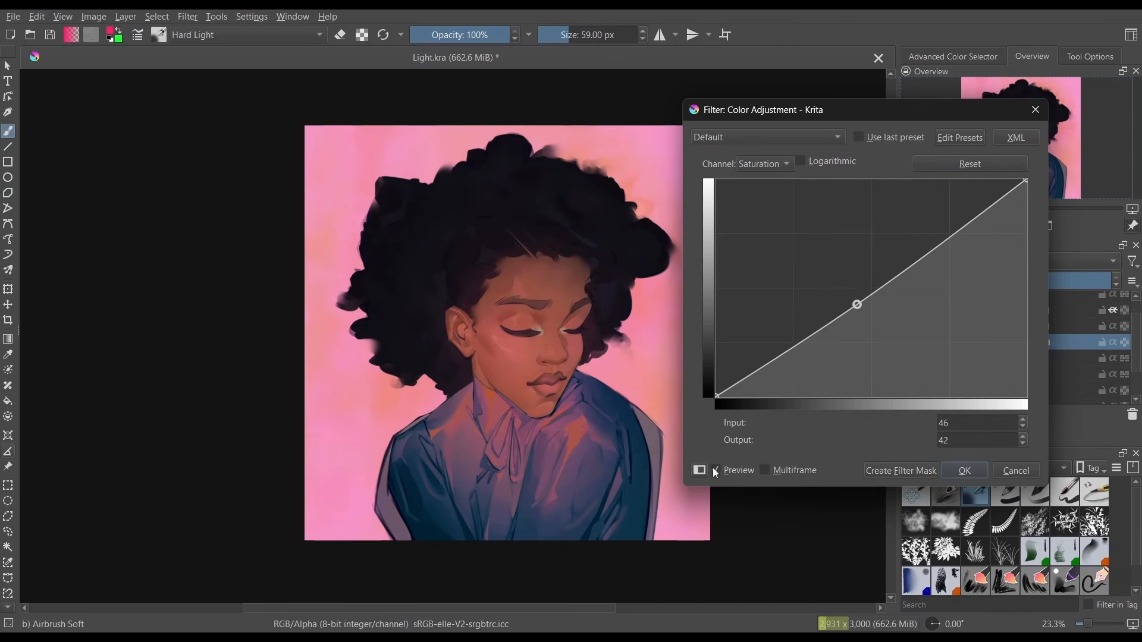
key(Return)
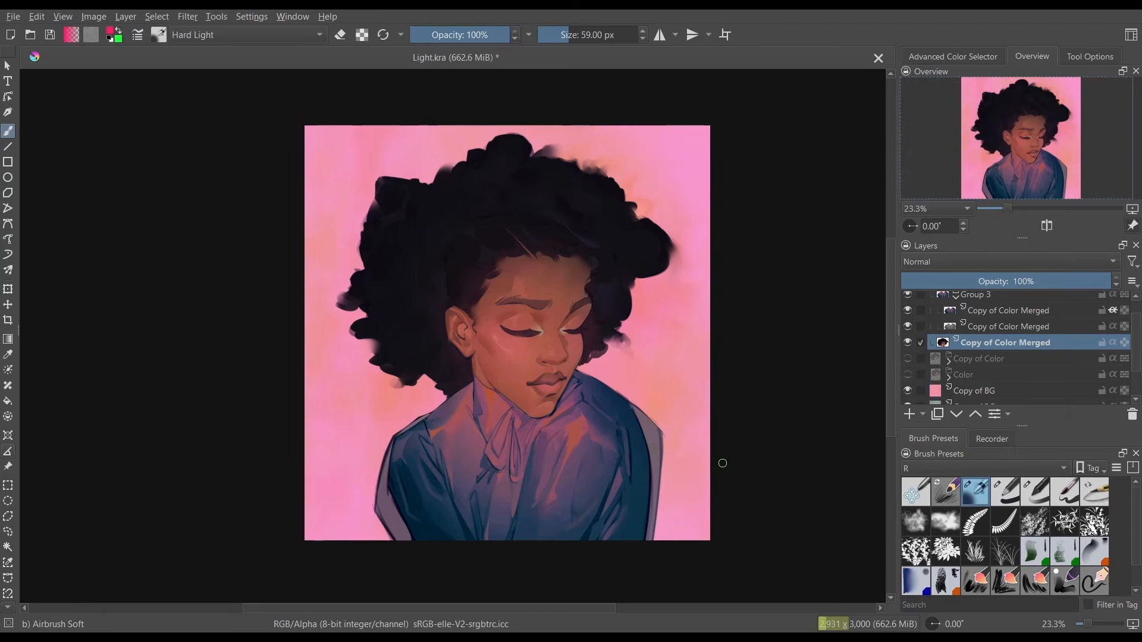
Apply Color Balance to the pink background copy with yellow–blue at -3 for midtones and -4 for highlights, slightly adjusting the highlights' magenta–green balance.
scroll(1118, 316, down, 2)
click(1096, 349)
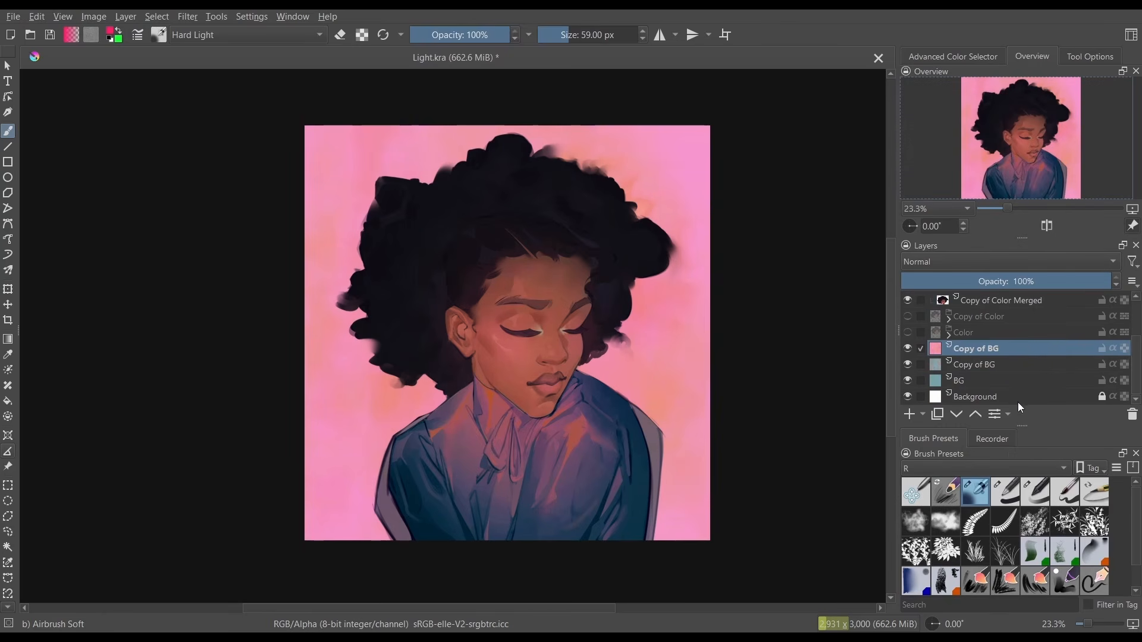
key(ctrl+b)
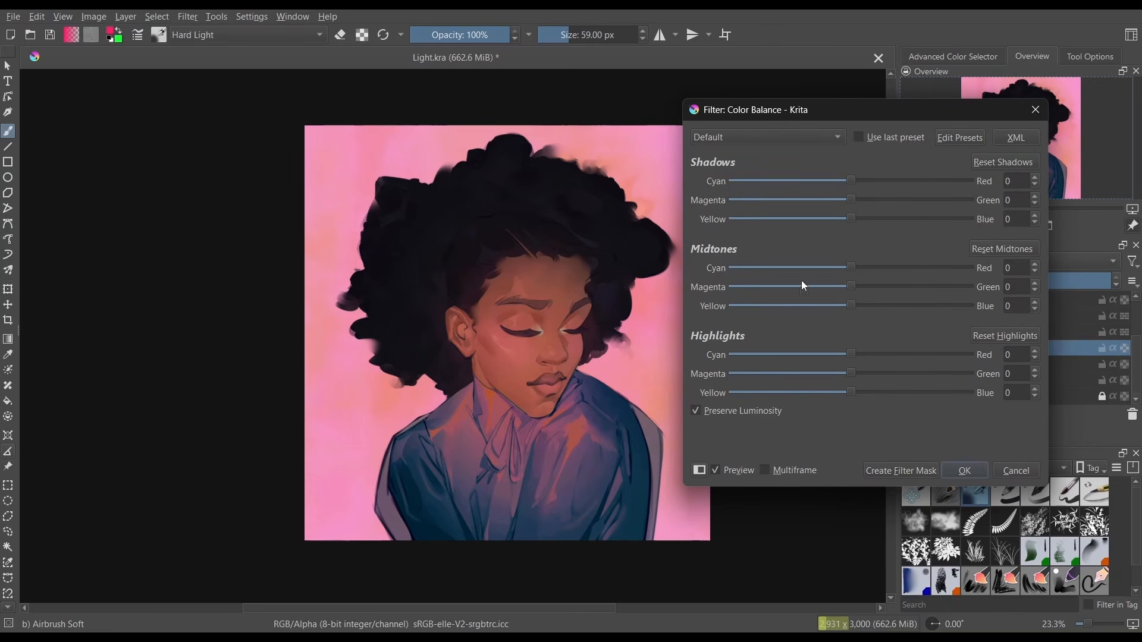
drag(851, 305, 847, 306)
drag(851, 393, 848, 392)
drag(836, 107, 934, 98)
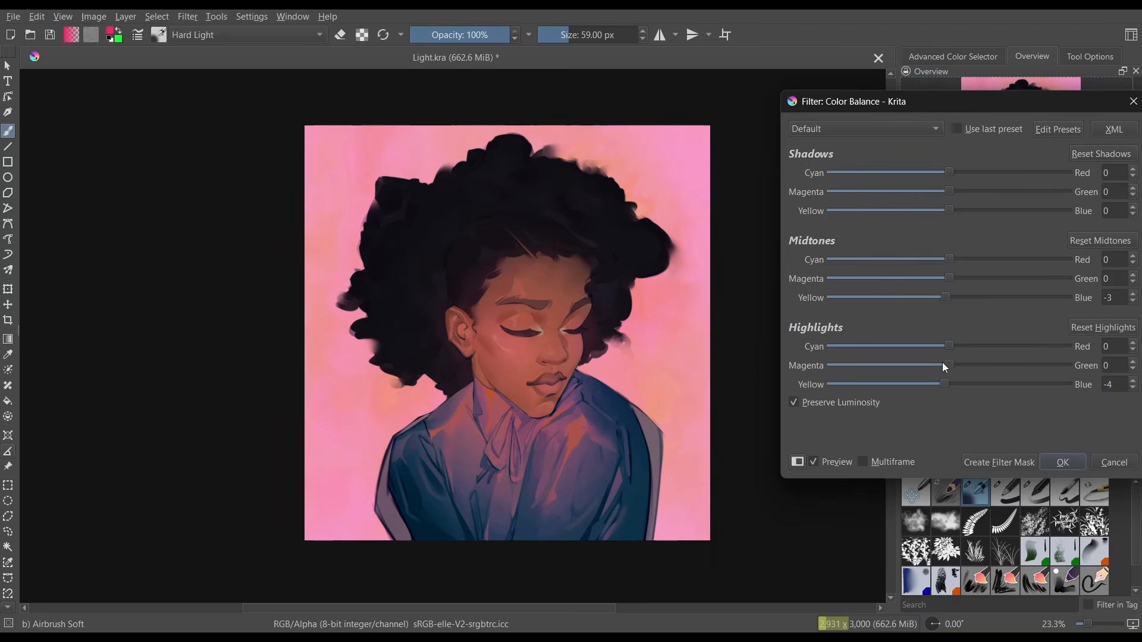
drag(958, 366, 955, 368)
key(Return)
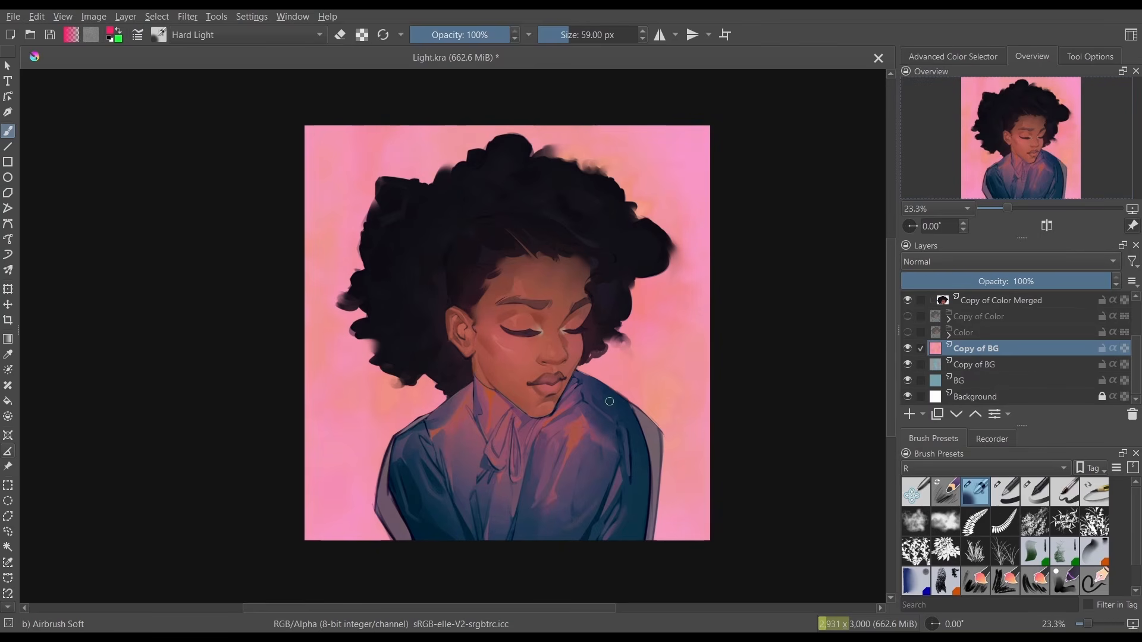